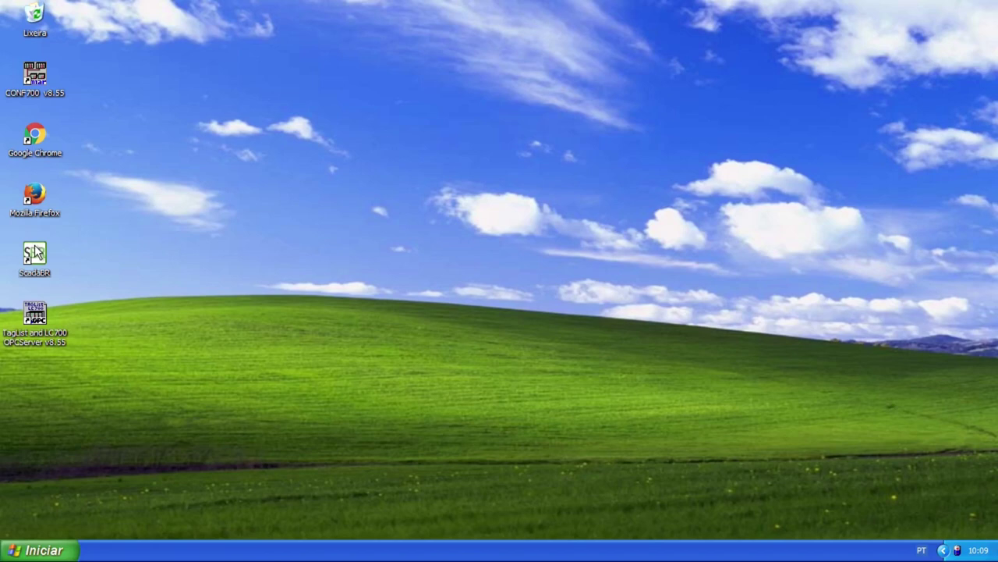
Launch Google Chrome from the desktop and dismiss the unsupported-system warning
click(34, 252)
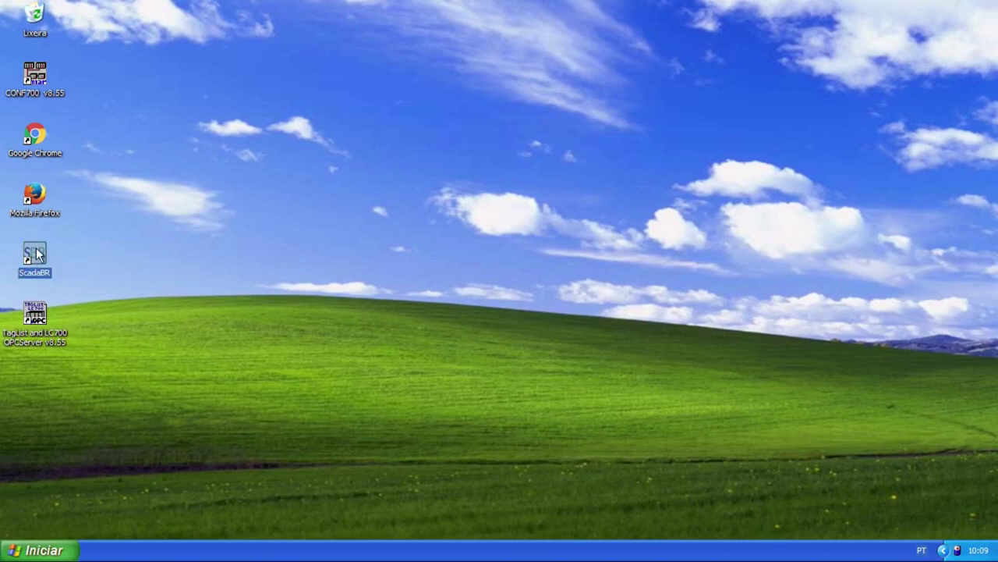
click(115, 232)
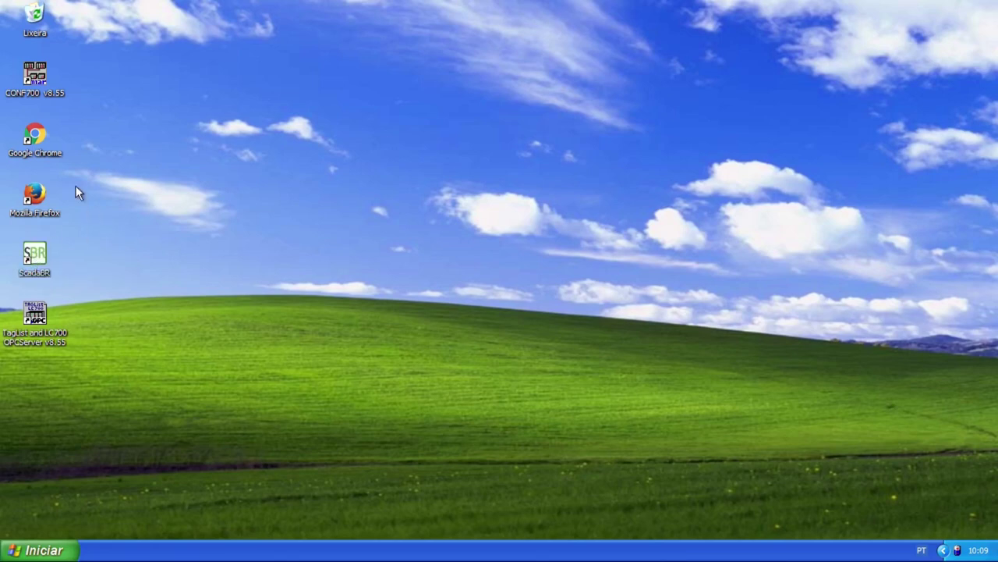
click(36, 138)
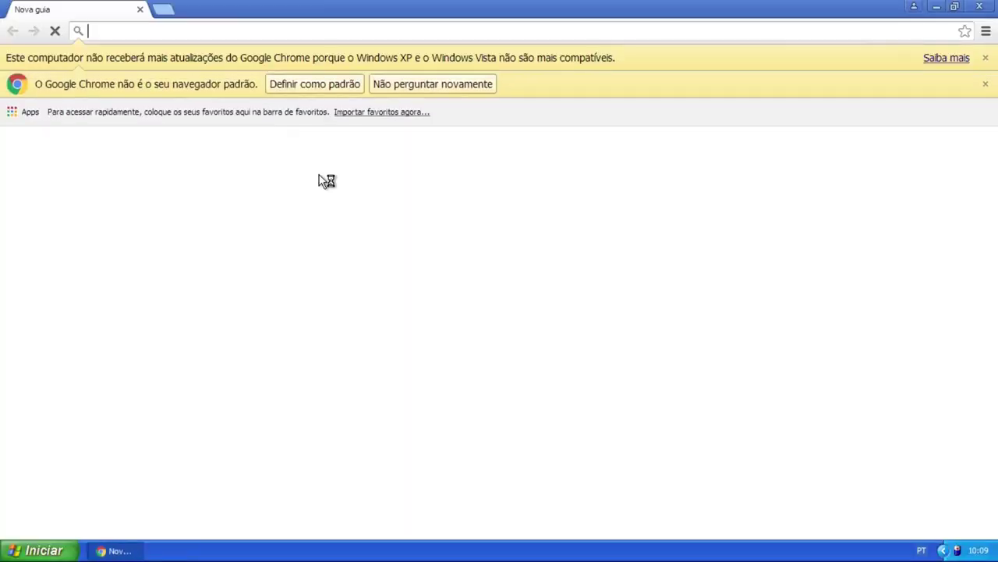
click(986, 86)
Dismiss the default-browser notice and load localhost:8080/ScadaBR in the address bar
click(985, 57)
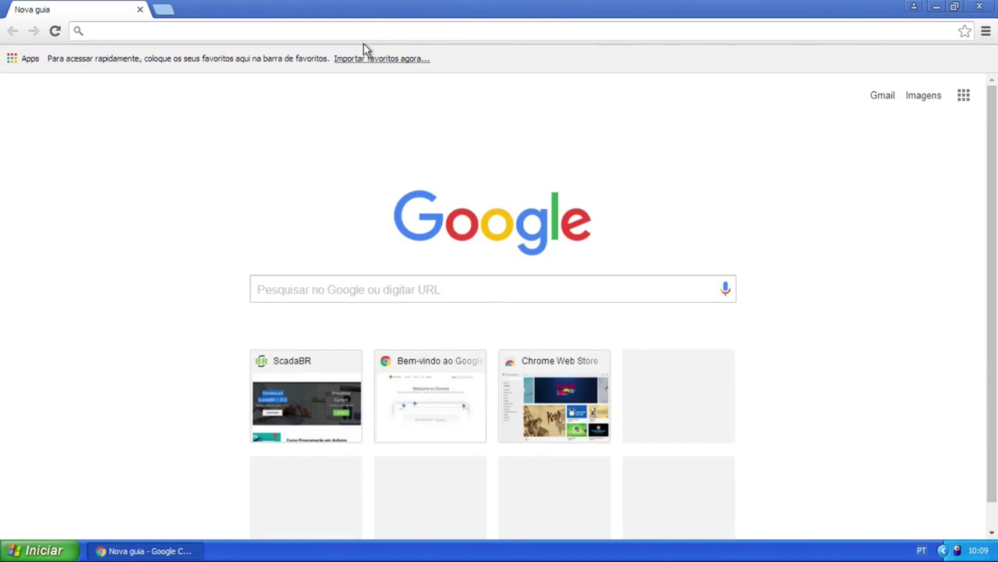
text(loc)
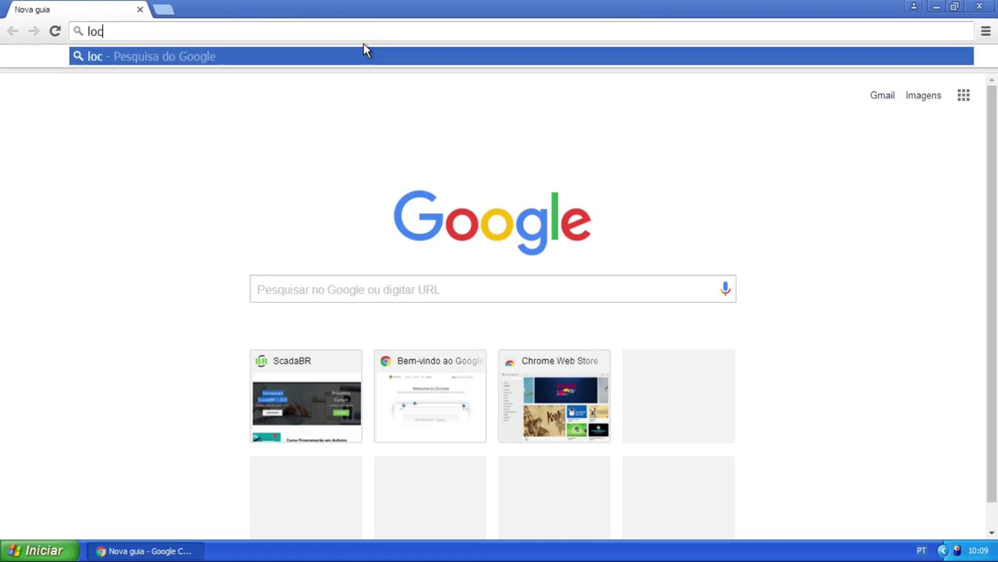
text(alhost)
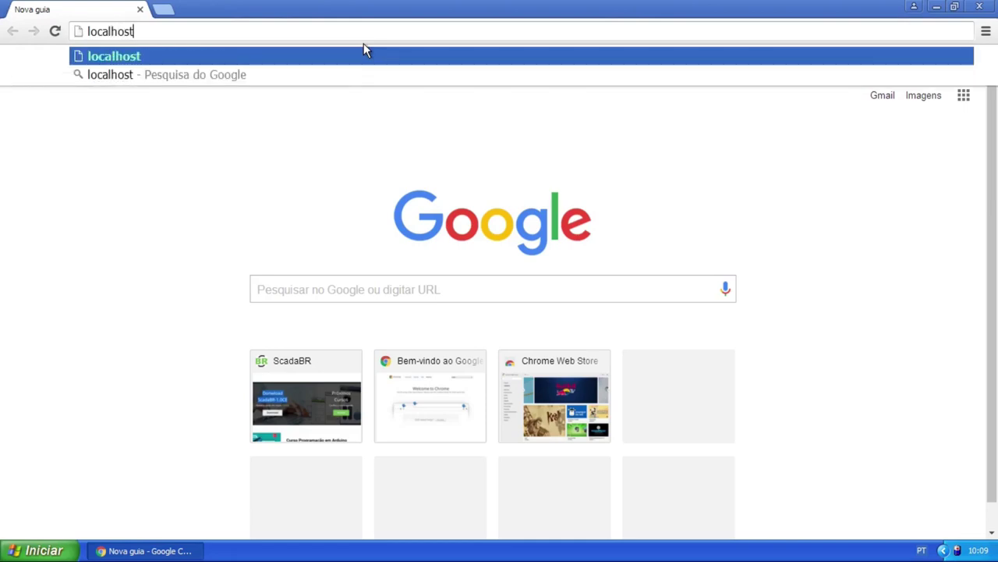
text(:)
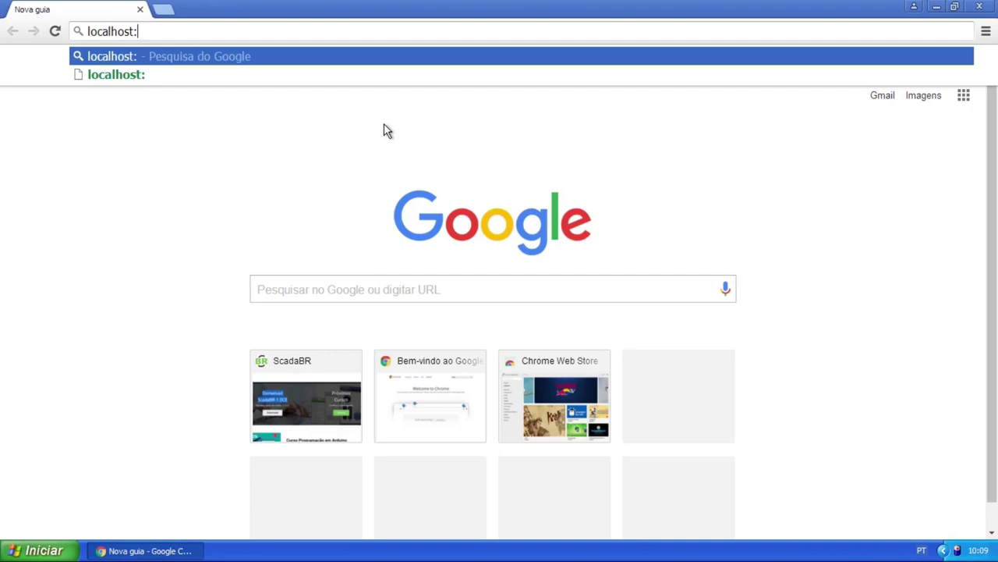
text(8080)
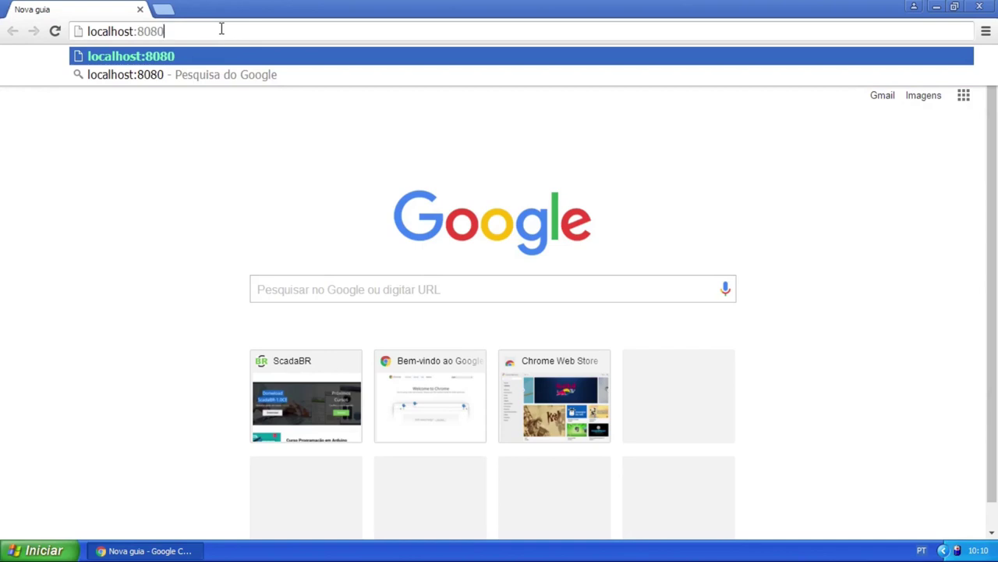
right_click(221, 29)
key(Escape)
text(/)
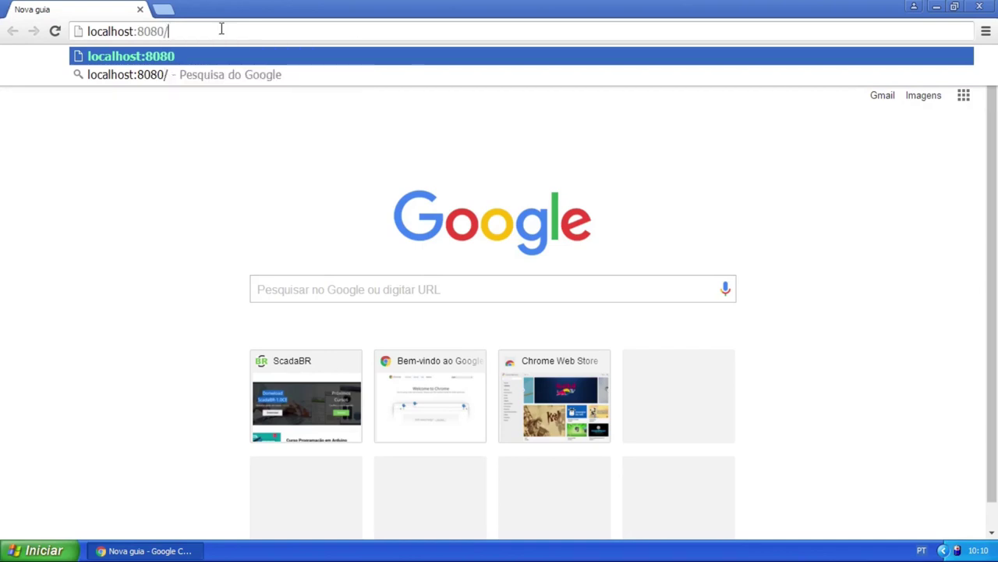
text(Sca)
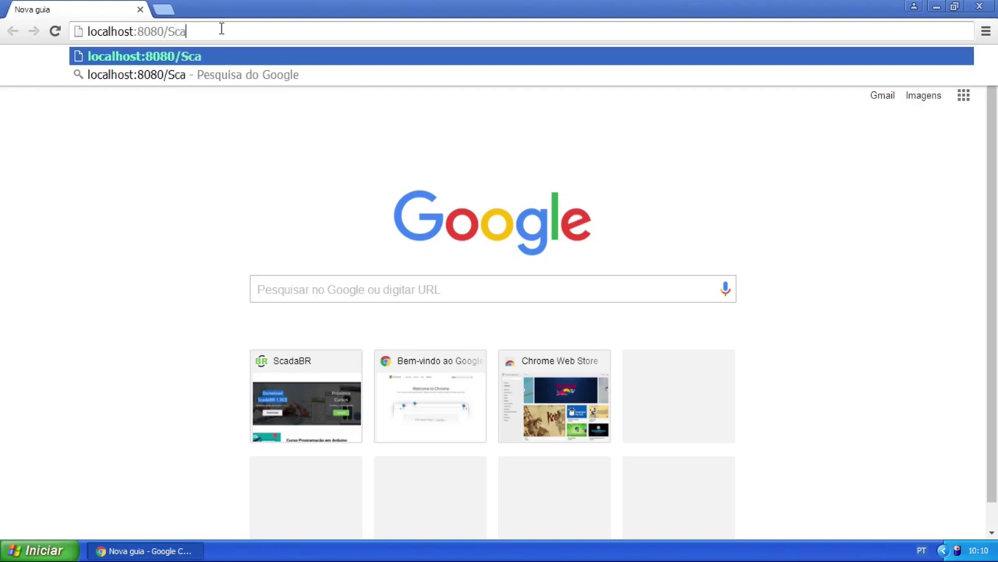
text(daBR)
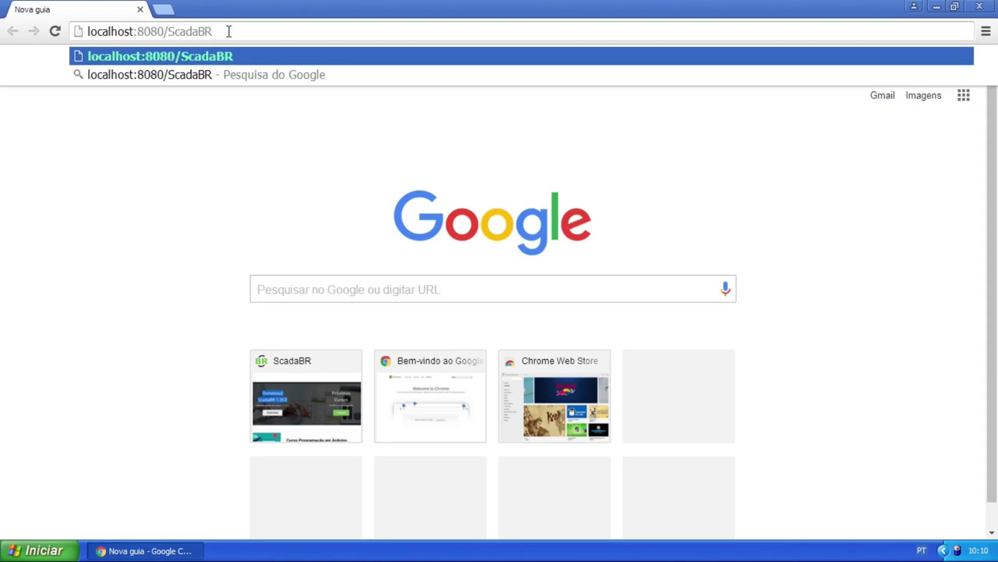
key(Return)
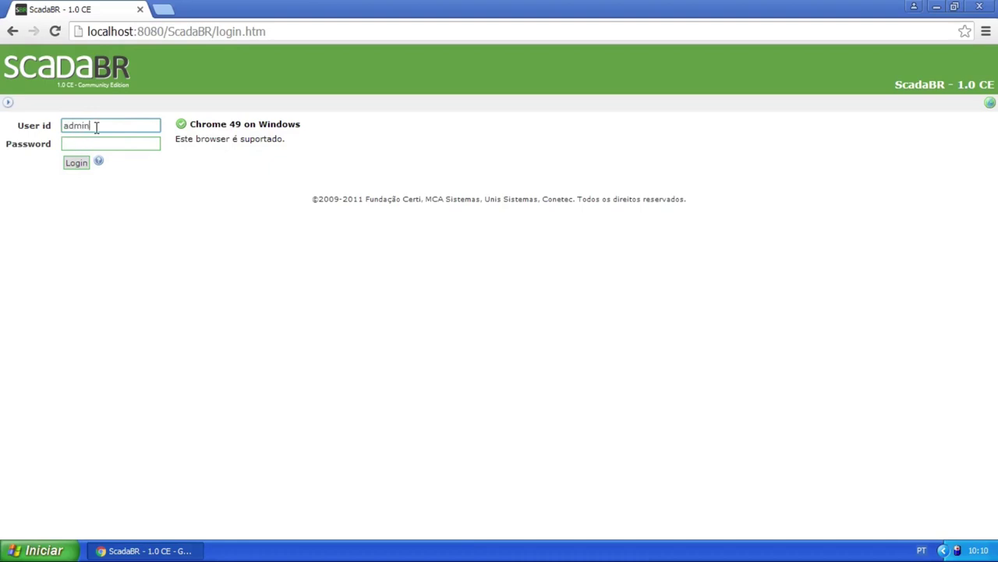
Enter the account password and log in to ScadaBR
key(Tab)
text(admin)
click(84, 164)
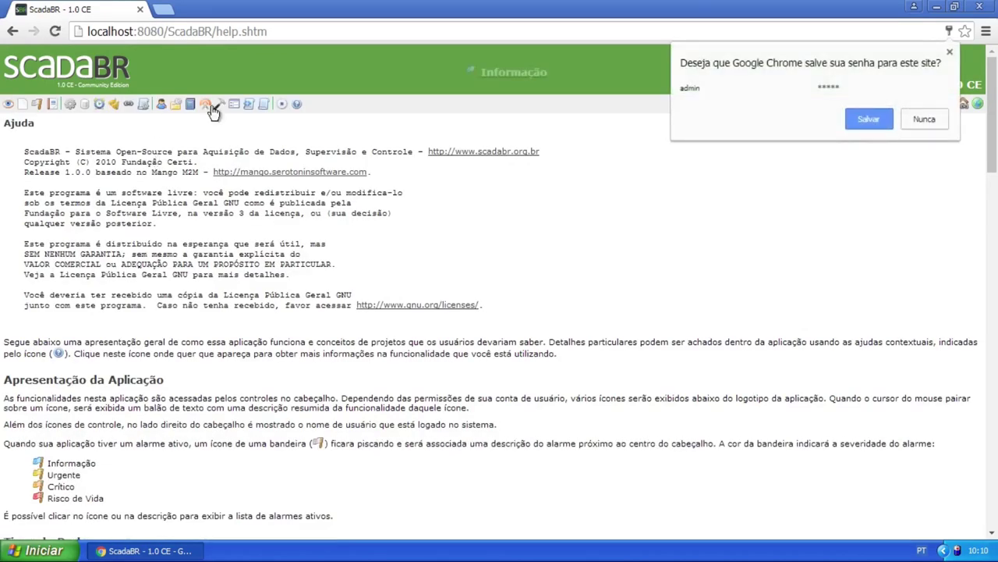
Decline Chrome's offer to save the password and scroll through the Ajuda help page
click(921, 119)
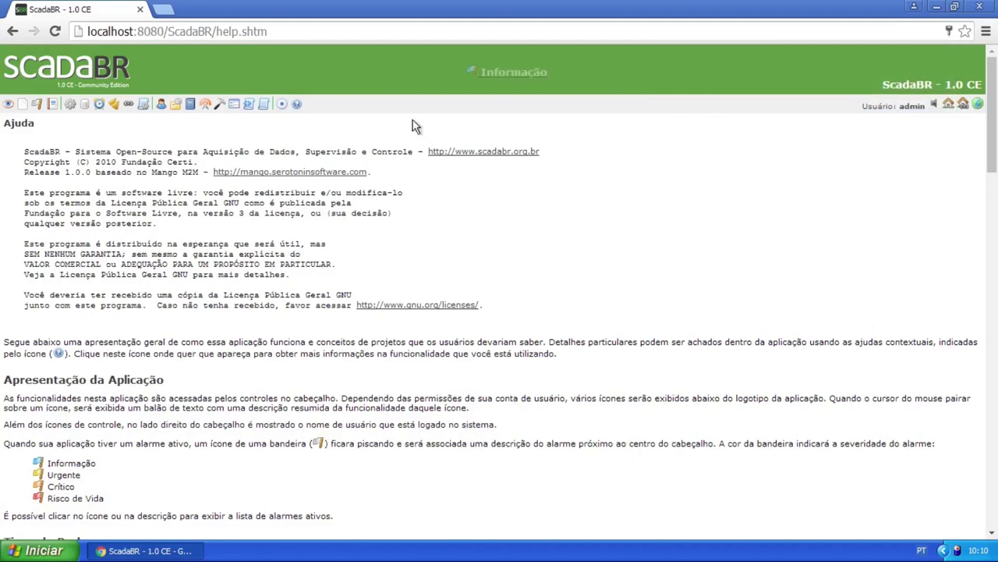
scroll(453, 139, down, 2)
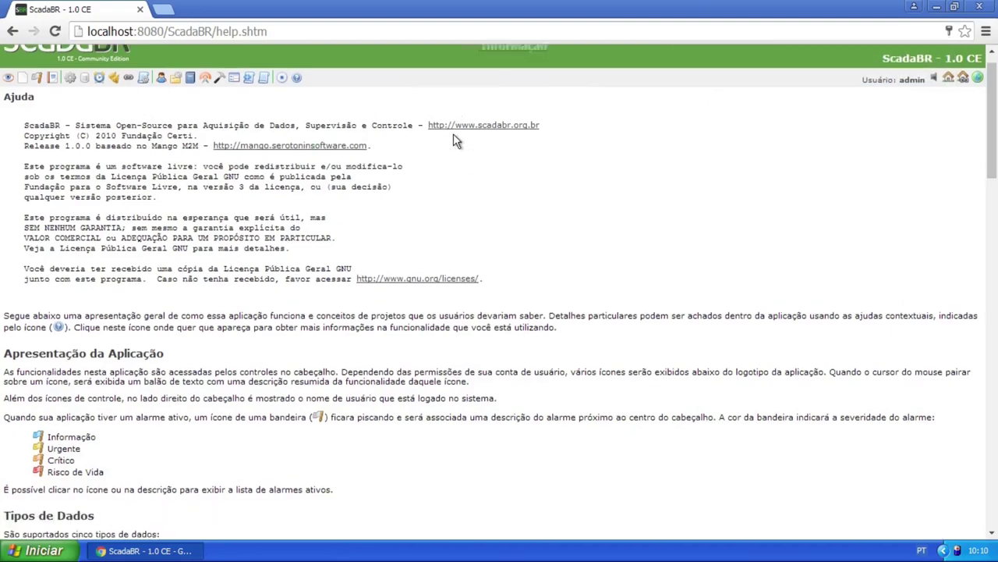
scroll(455, 156, up, 2)
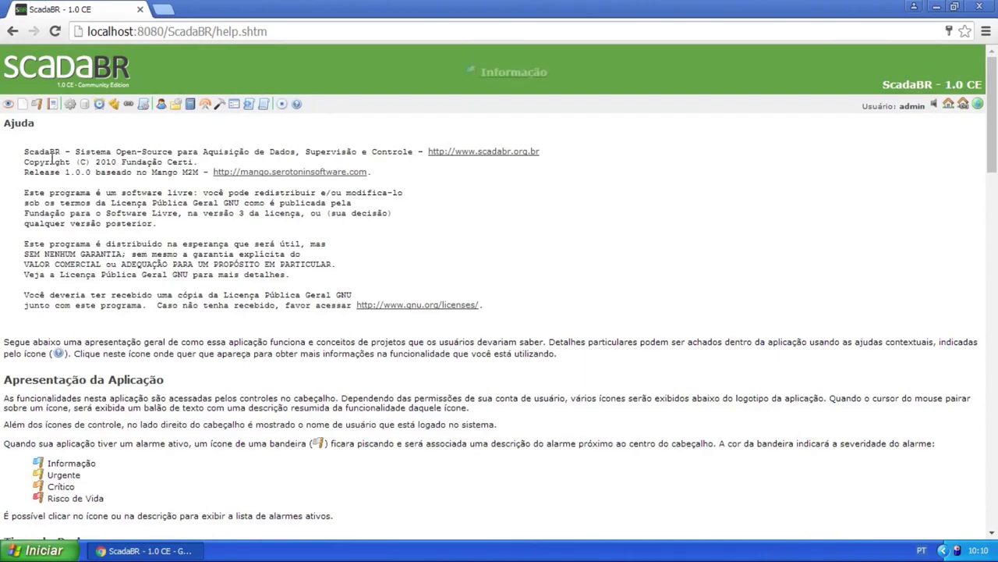
scroll(359, 214, down, 10)
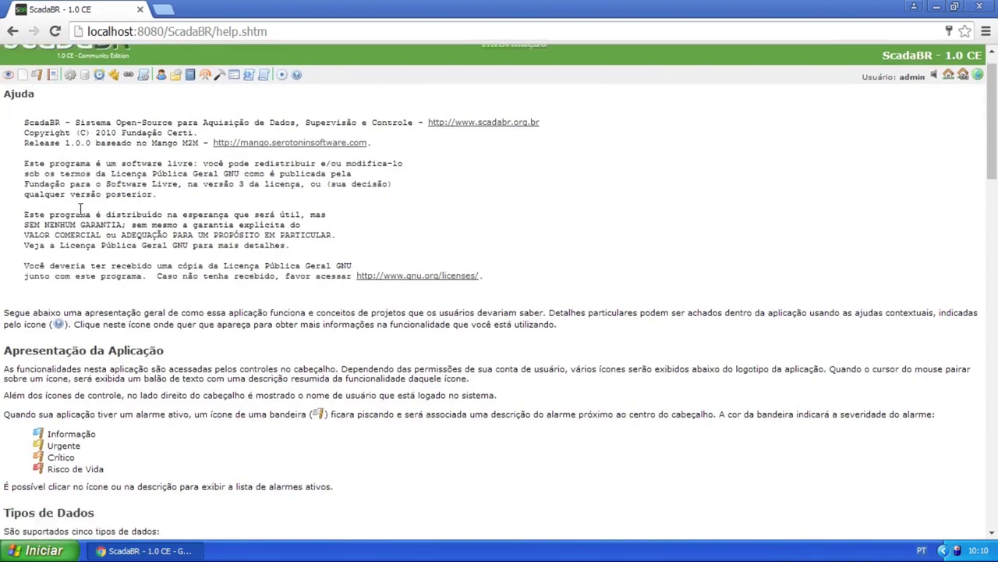
scroll(306, 193, down, 7)
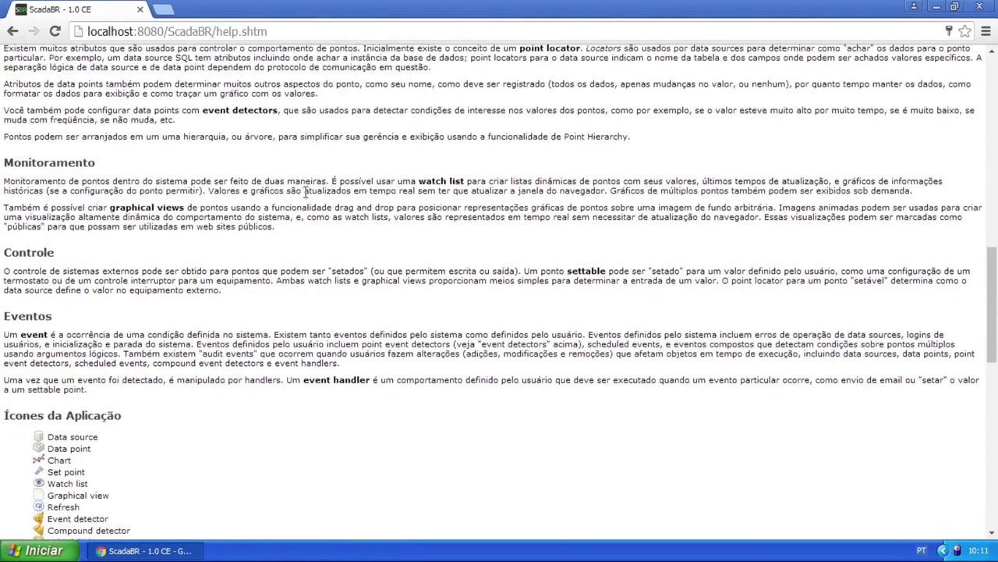
scroll(306, 189, down, 3)
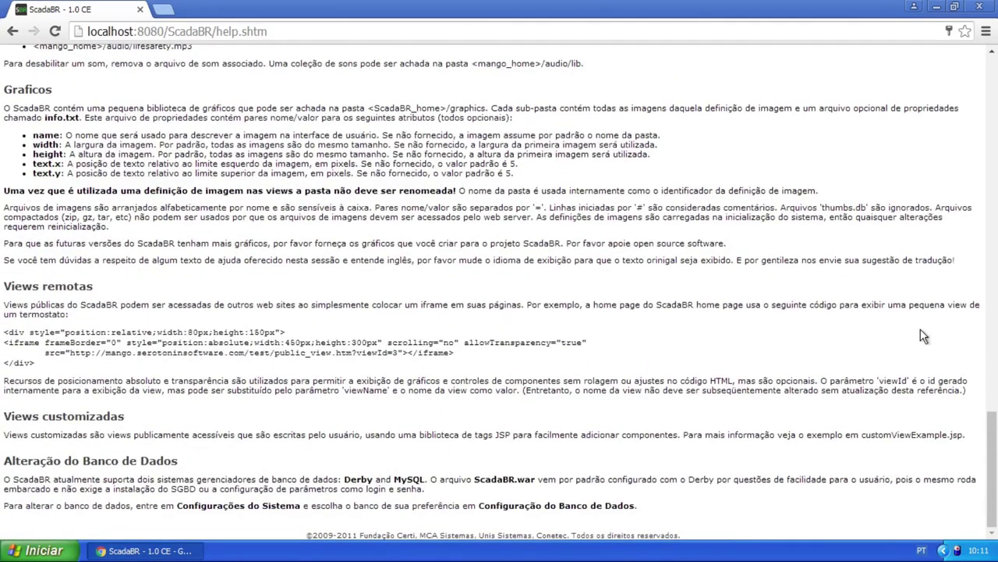
drag(990, 413, 982, 92)
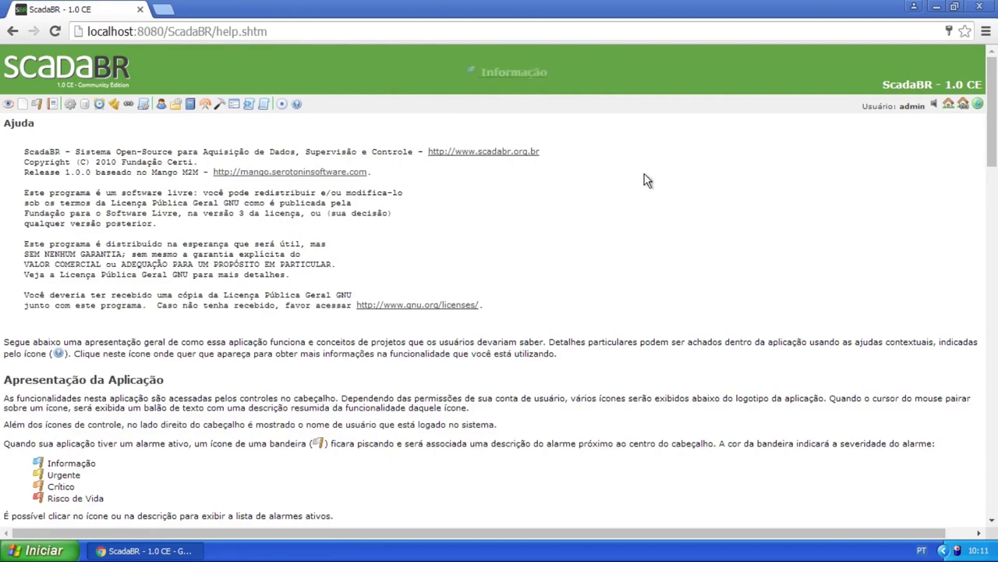
scroll(643, 173, down, 4)
scroll(642, 179, up, 4)
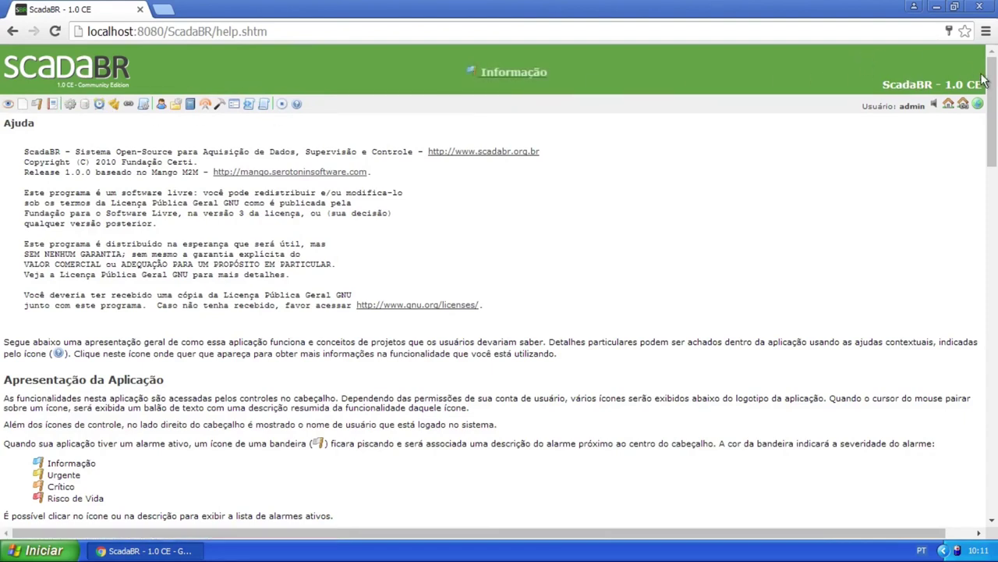
Highlight the ScadaBR - 1.0 CE header and the logged-in user label
drag(981, 84, 925, 105)
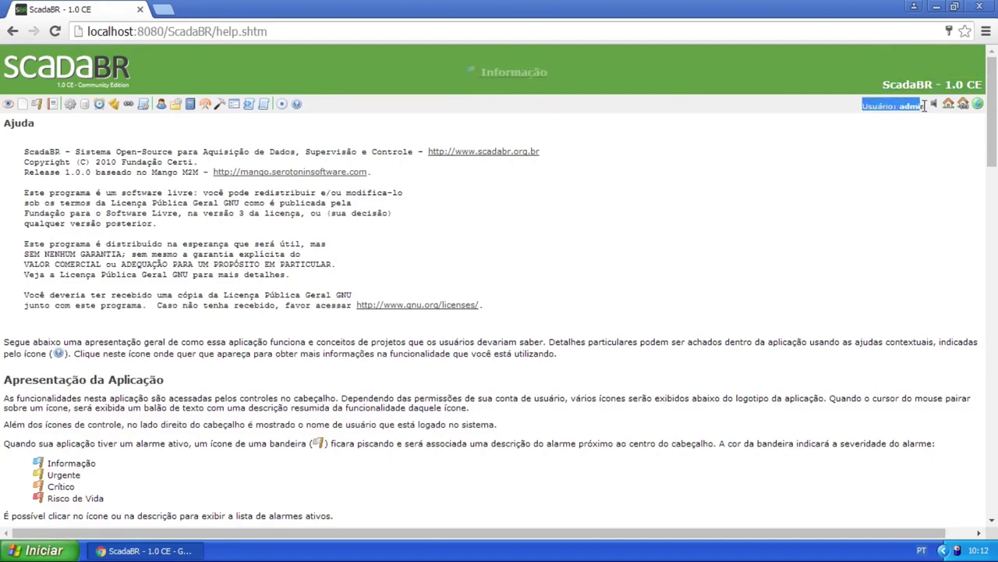
click(924, 105)
mouse_move(977, 105)
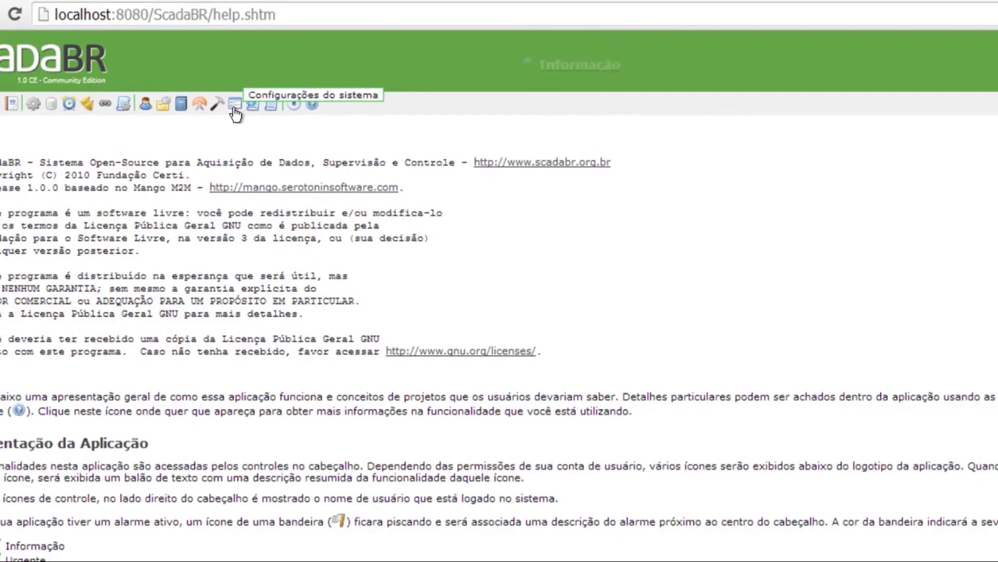
In Configurações do sistema, replace the instance description with 'Projeto Caracol' and save
click(234, 113)
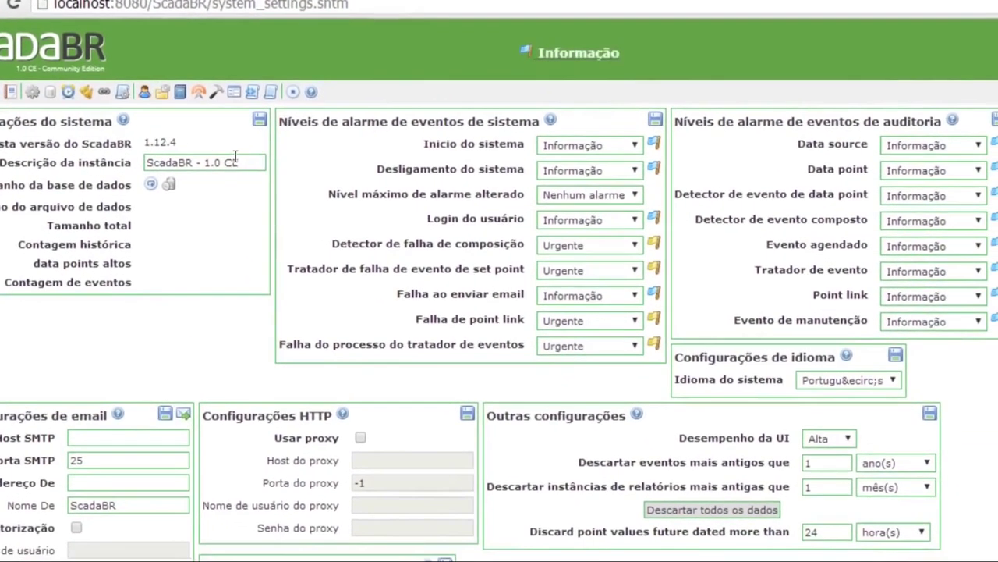
triple_click(244, 161)
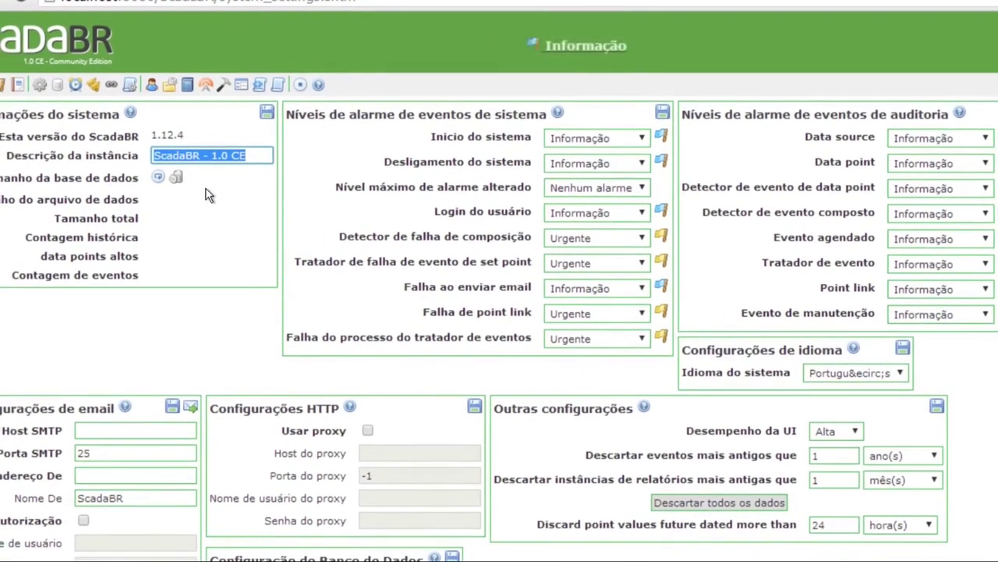
text(Pro)
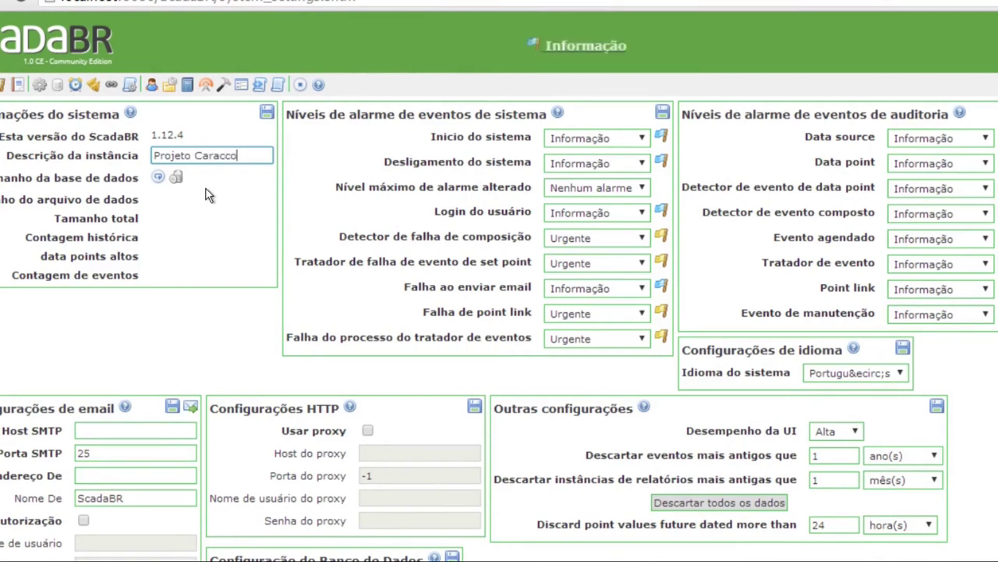
text(jeto Caracol)
click(266, 114)
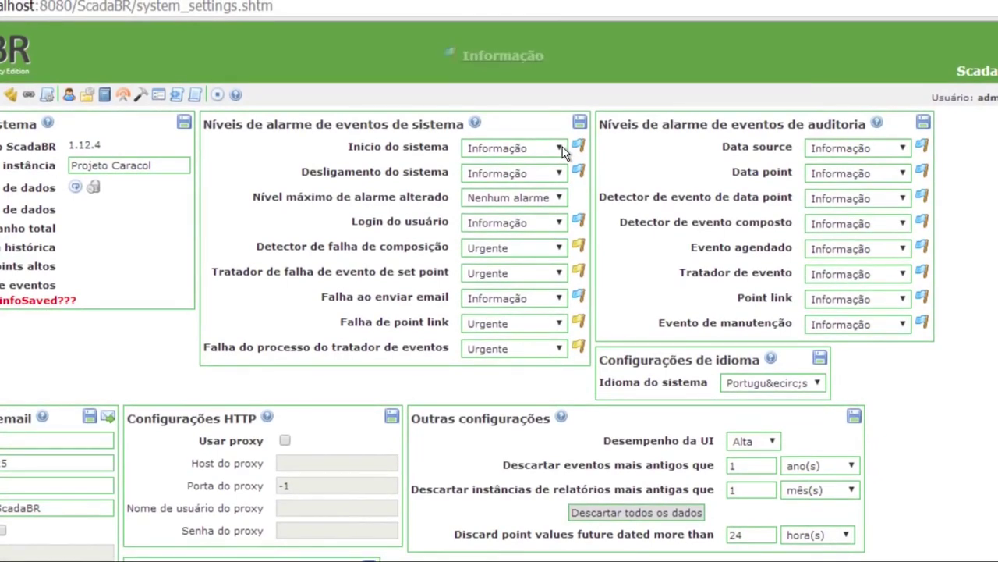
Set system start, system shutdown and user login alarm levels to Nenhum alarme and save
click(562, 147)
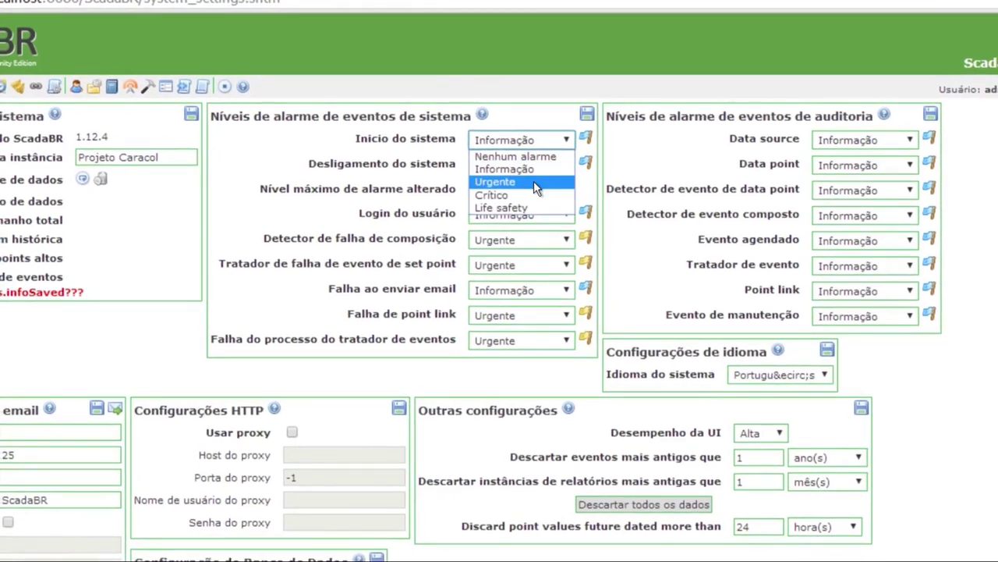
click(533, 181)
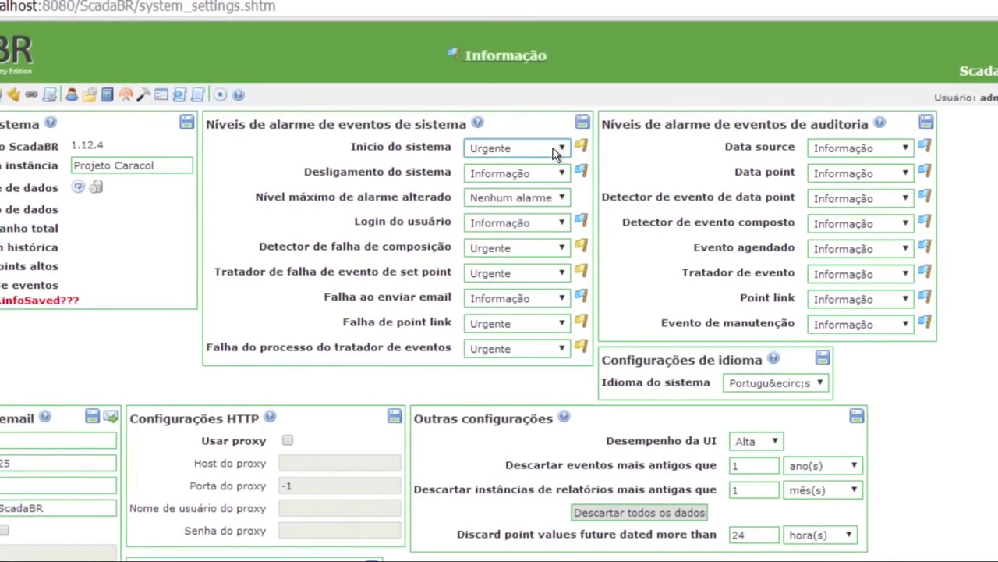
scroll(553, 150, up, 1)
scroll(553, 149, down, 1)
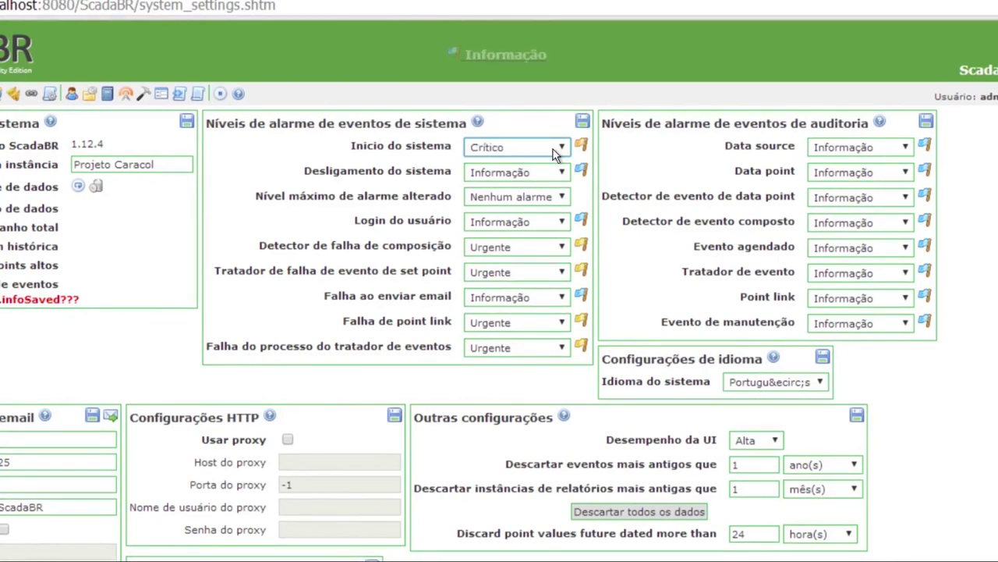
scroll(553, 149, down, 1)
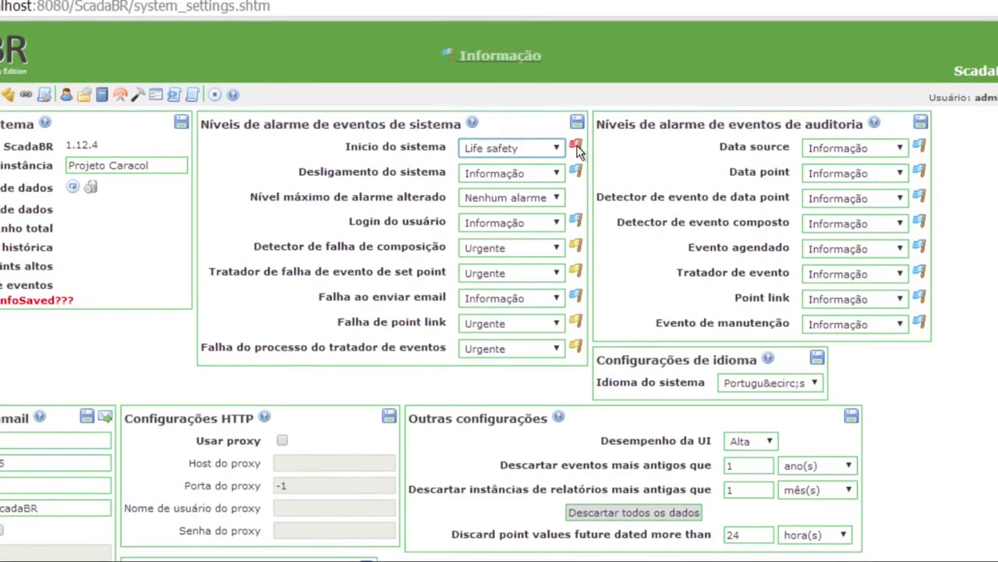
click(547, 149)
click(557, 163)
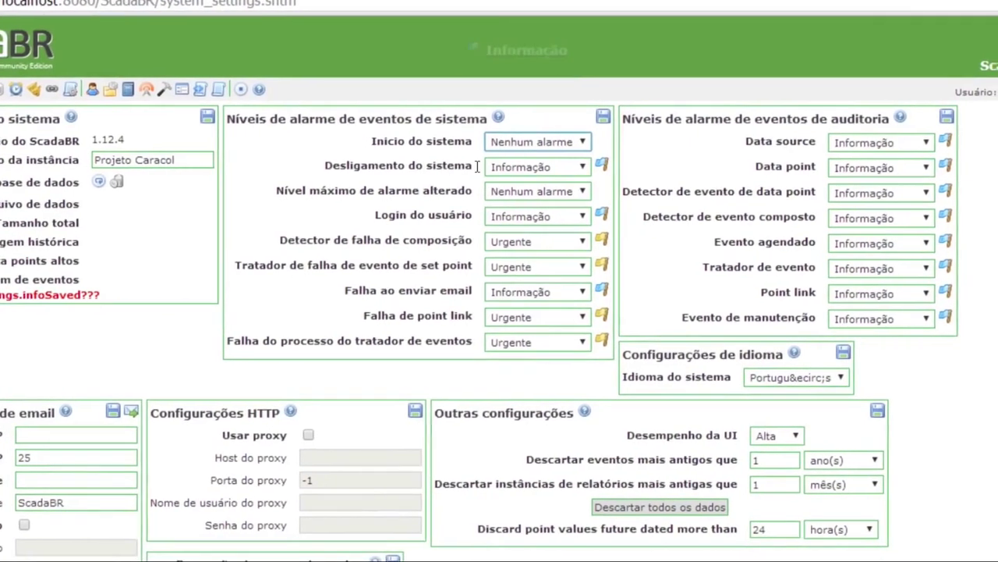
click(546, 168)
click(537, 183)
click(525, 220)
click(527, 222)
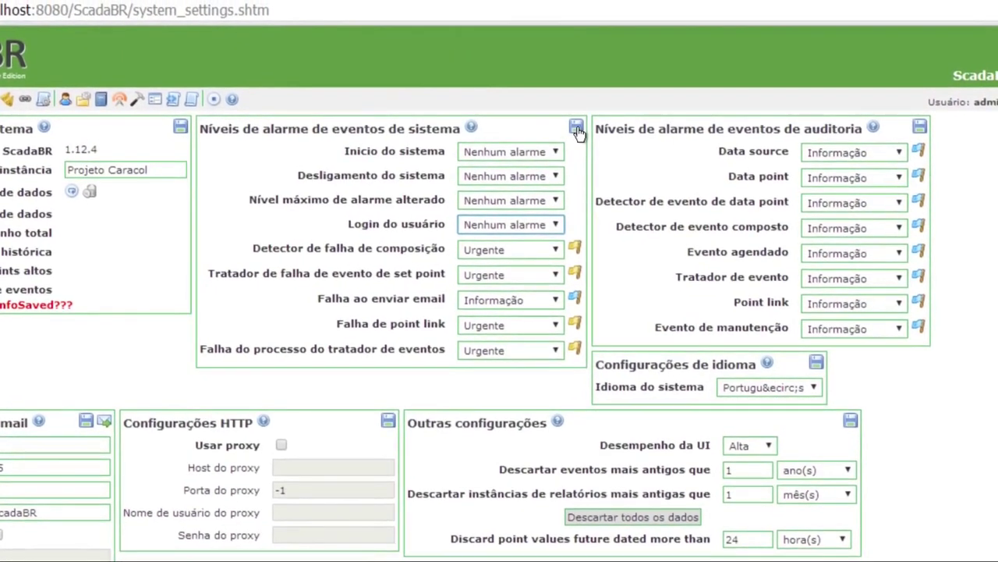
click(577, 127)
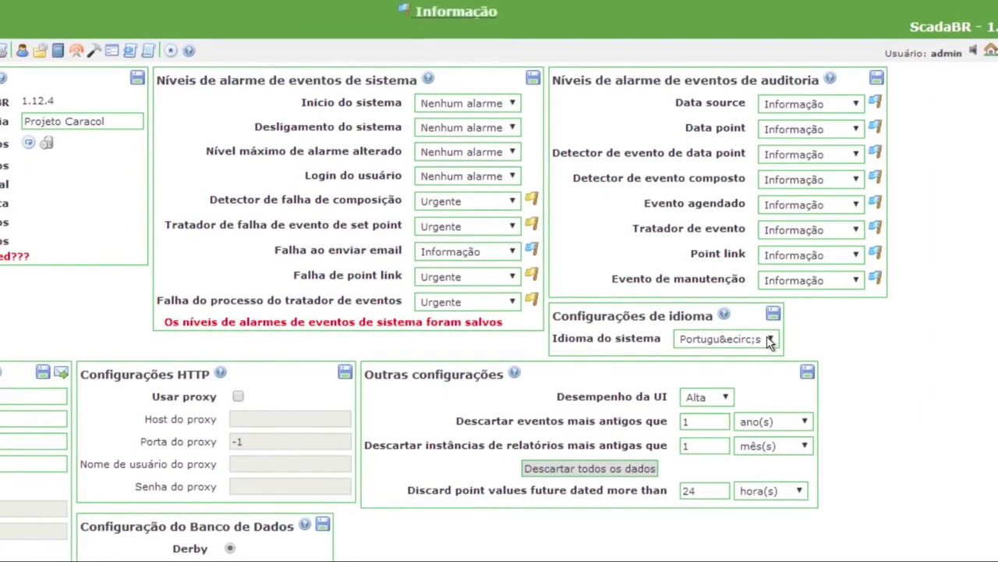
click(763, 352)
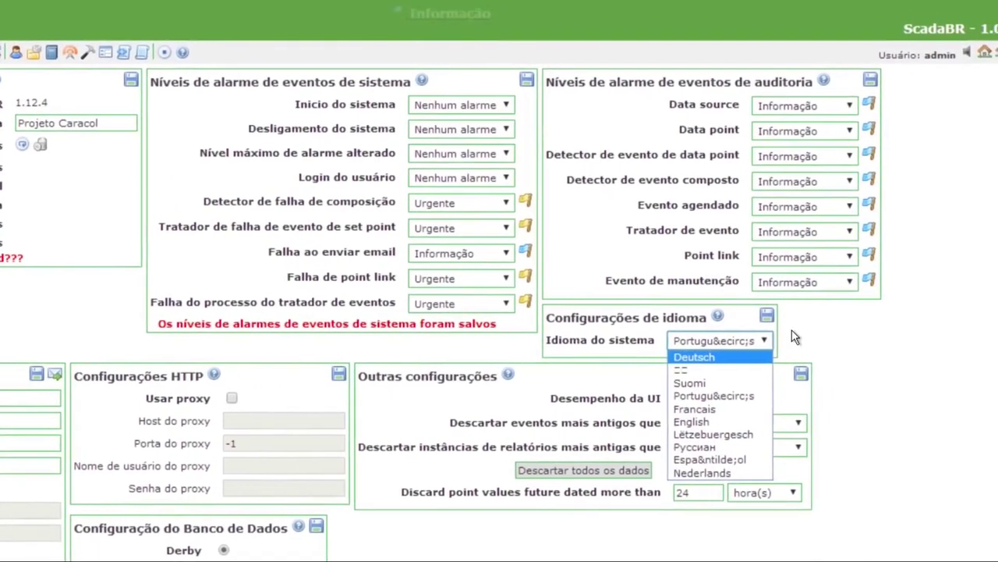
click(793, 336)
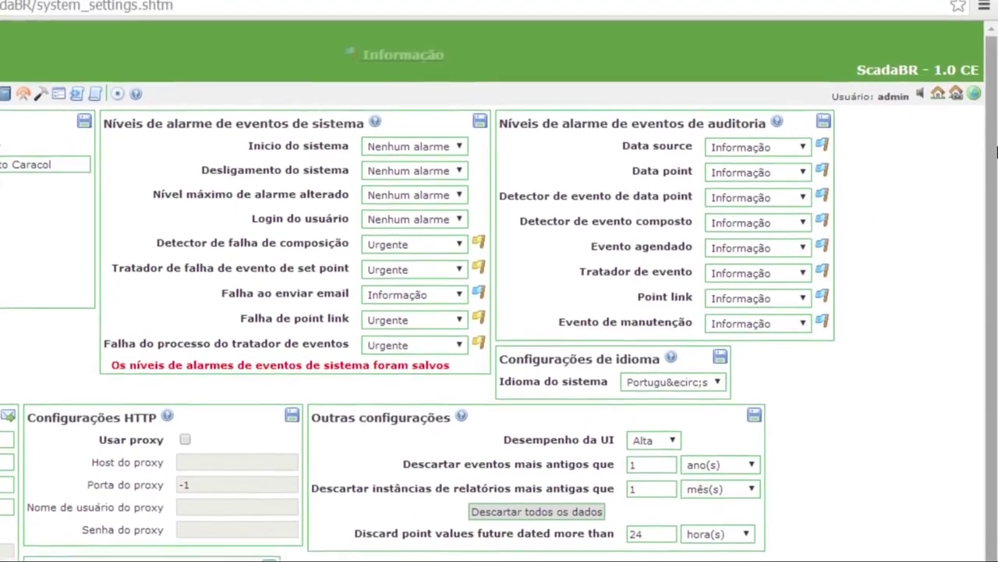
mouse_move(981, 107)
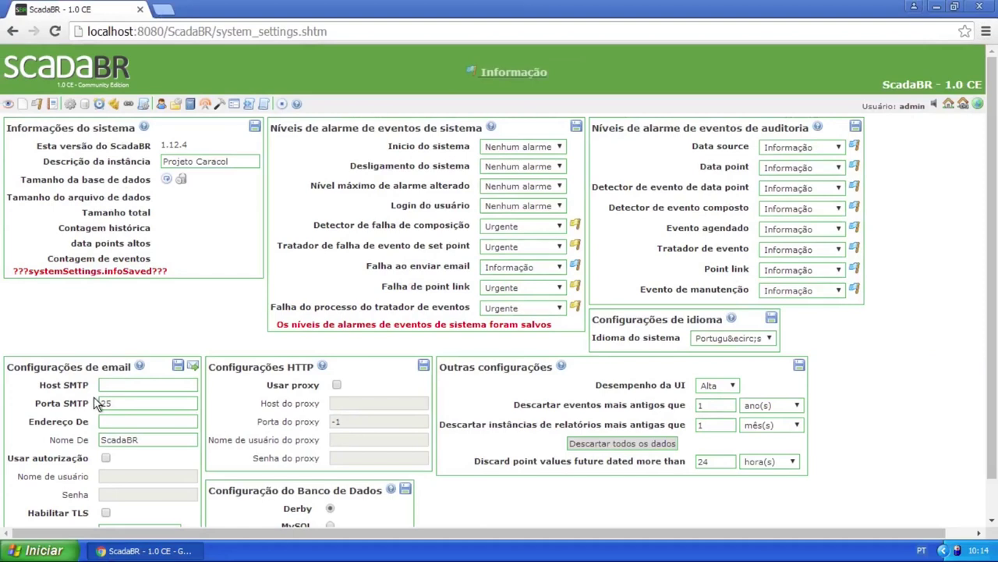
scroll(93, 390, down, 1)
scroll(92, 382, down, 1)
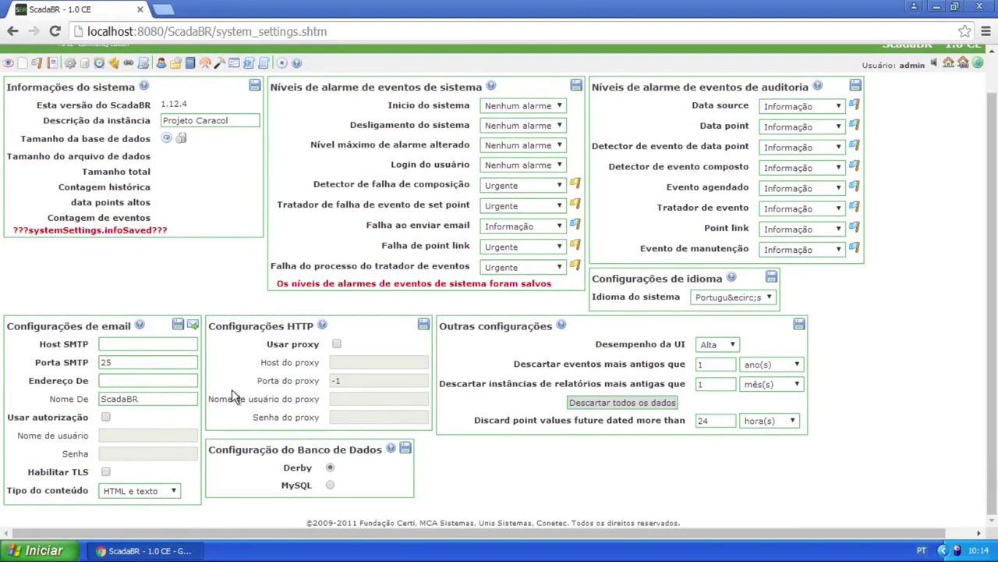
click(336, 345)
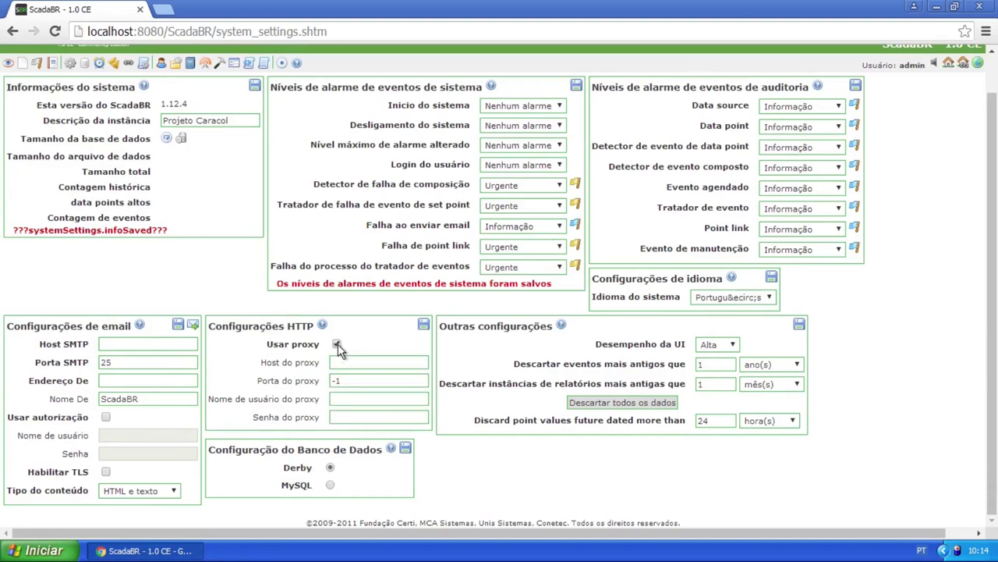
click(338, 344)
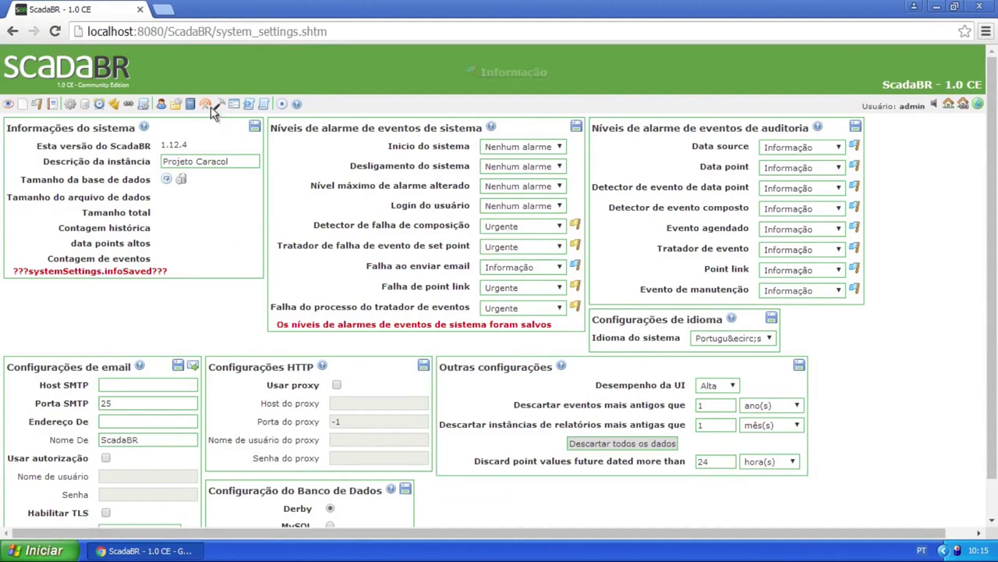
Open the Data sources page and browse the list of data source types
click(84, 109)
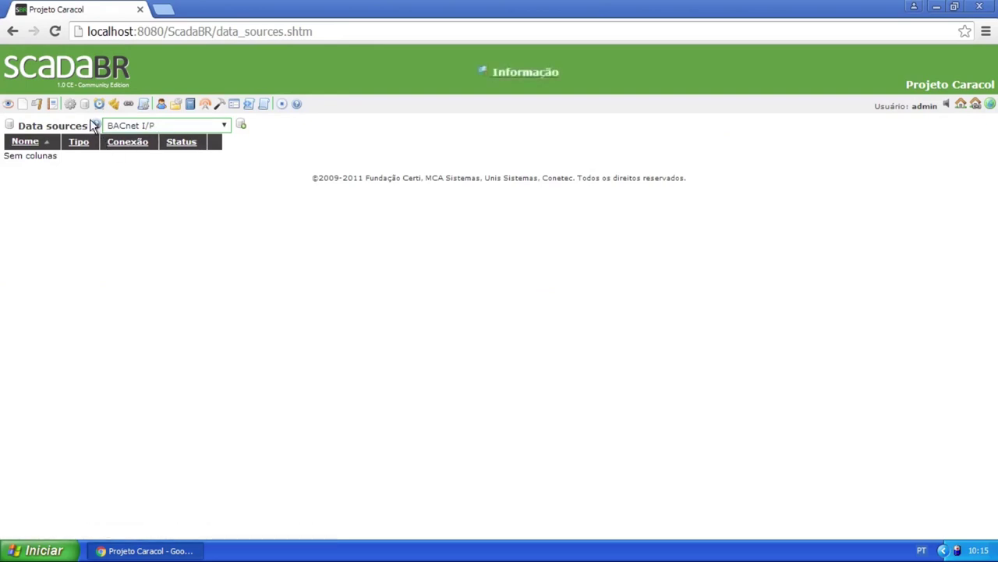
click(223, 122)
scroll(174, 248, down, 4)
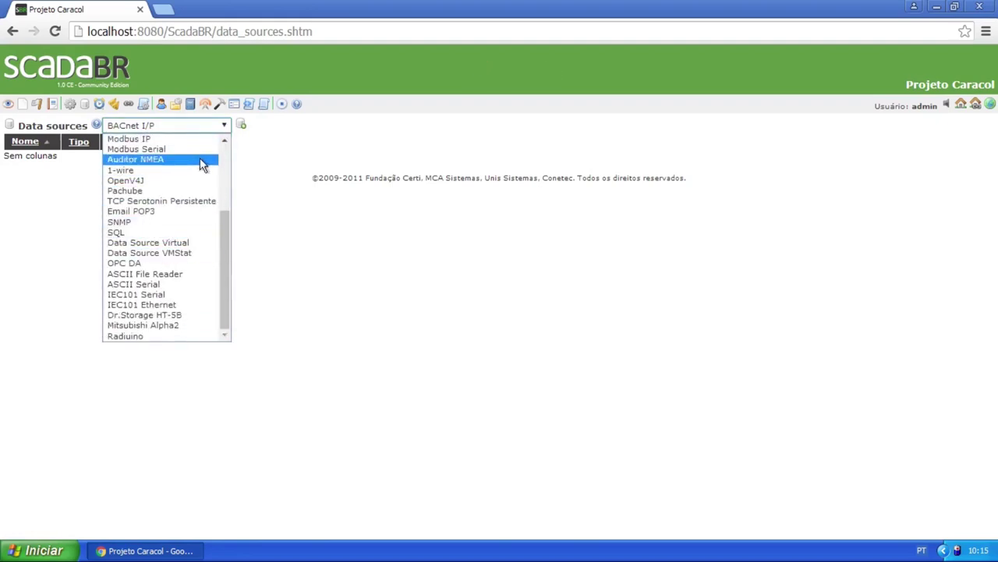
scroll(172, 244, up, 4)
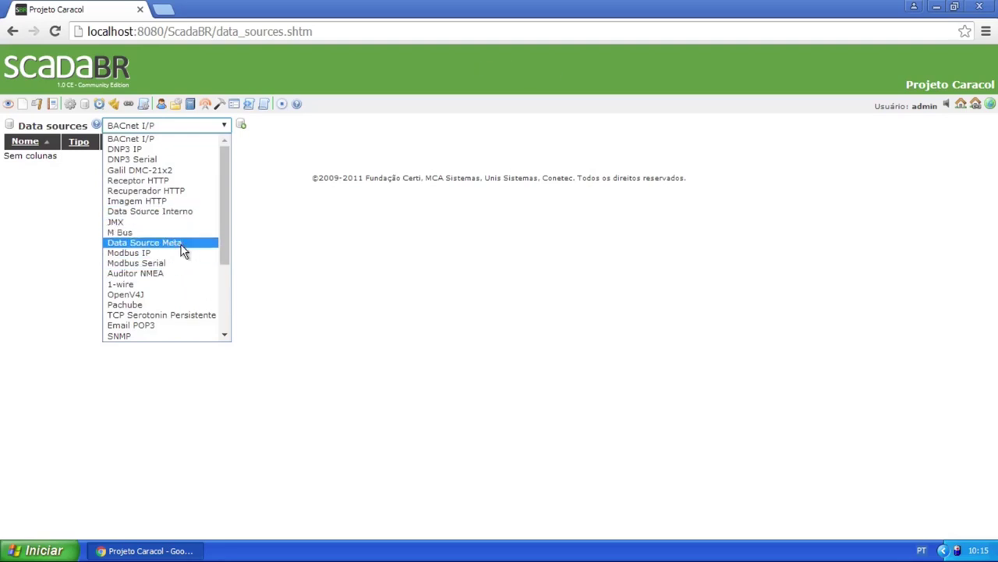
scroll(180, 255, down, 4)
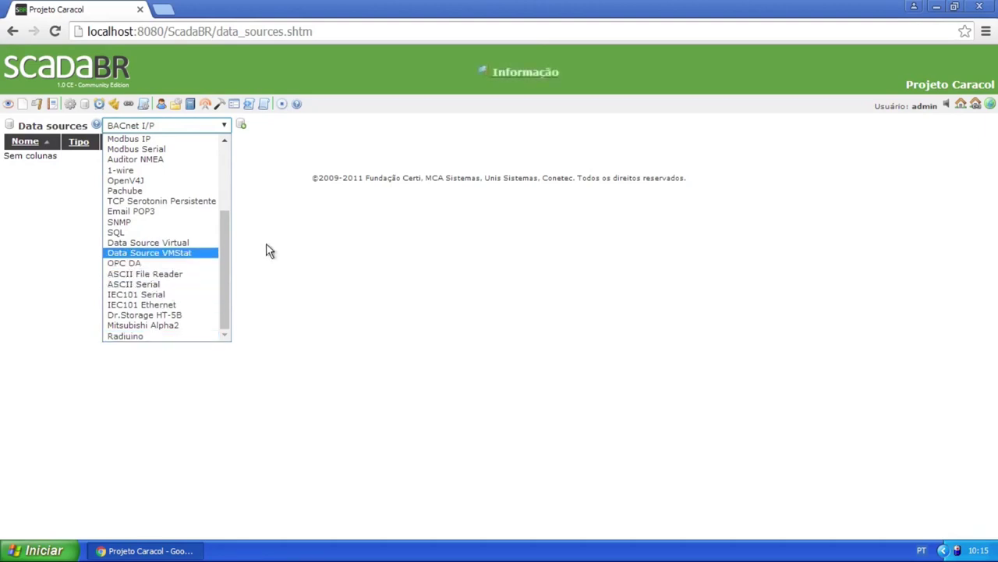
Close the data source type list, leaving BACnet I/P selected
click(309, 222)
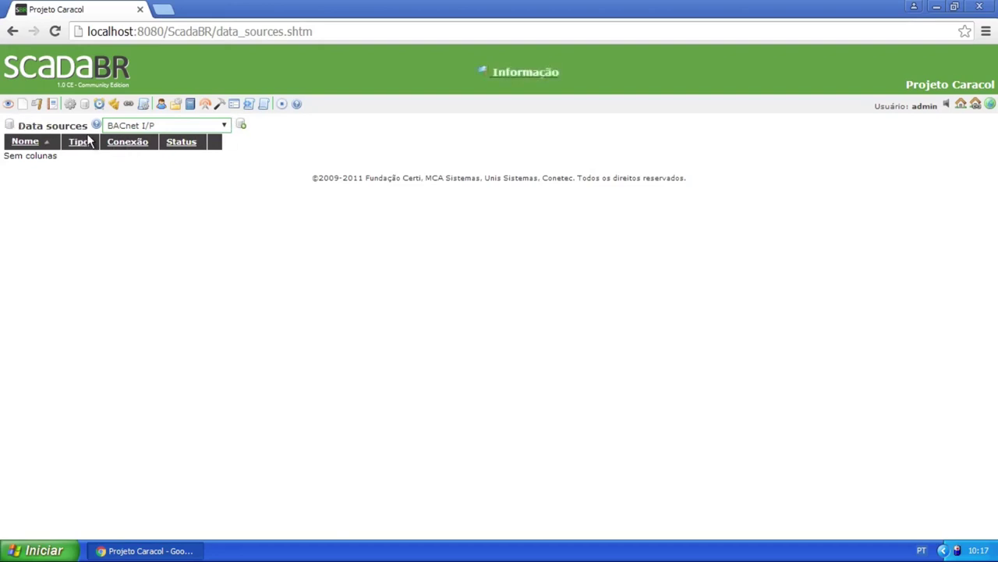
Open the Watch list page and highlight its Watch list and Points headings
click(7, 106)
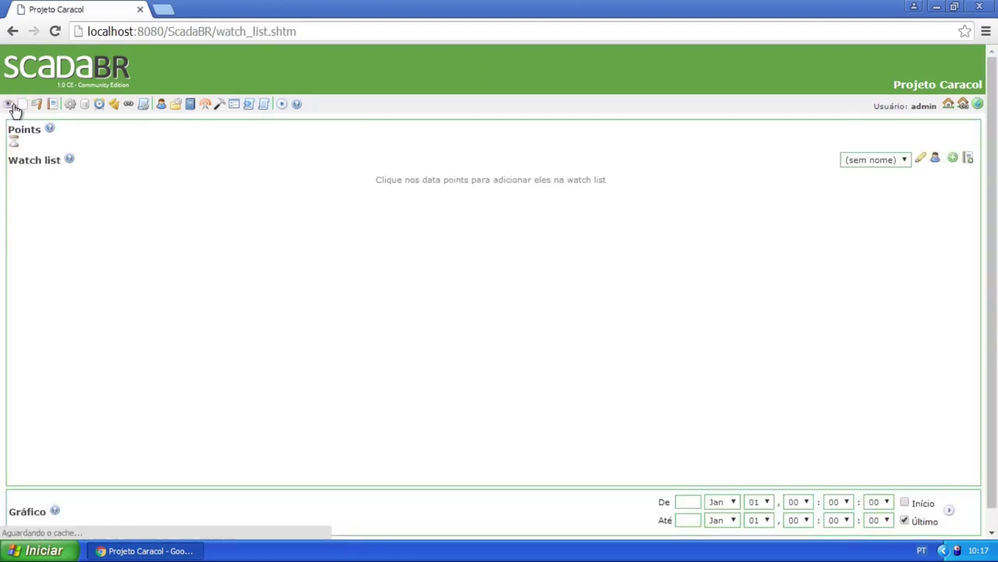
drag(288, 130, 337, 126)
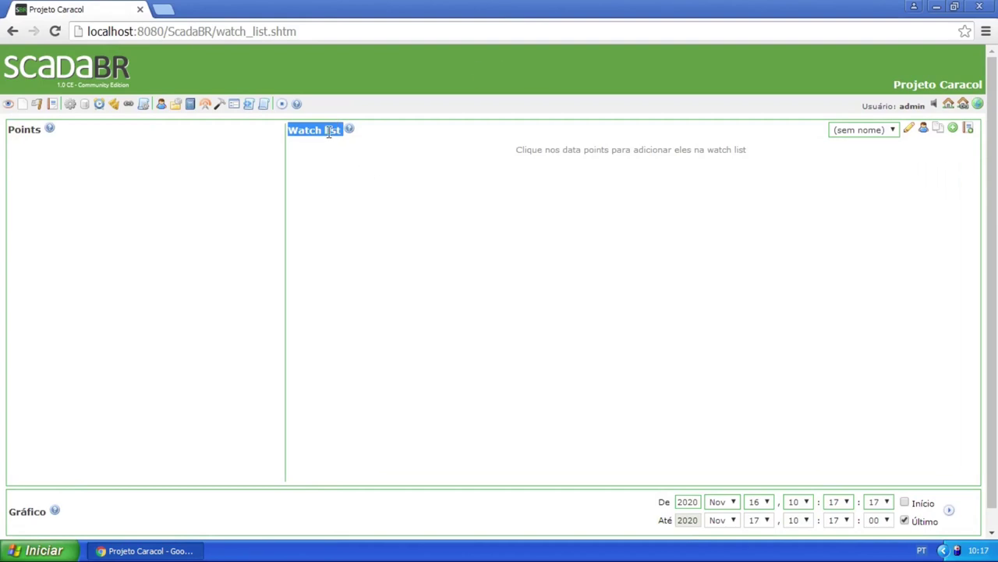
click(329, 132)
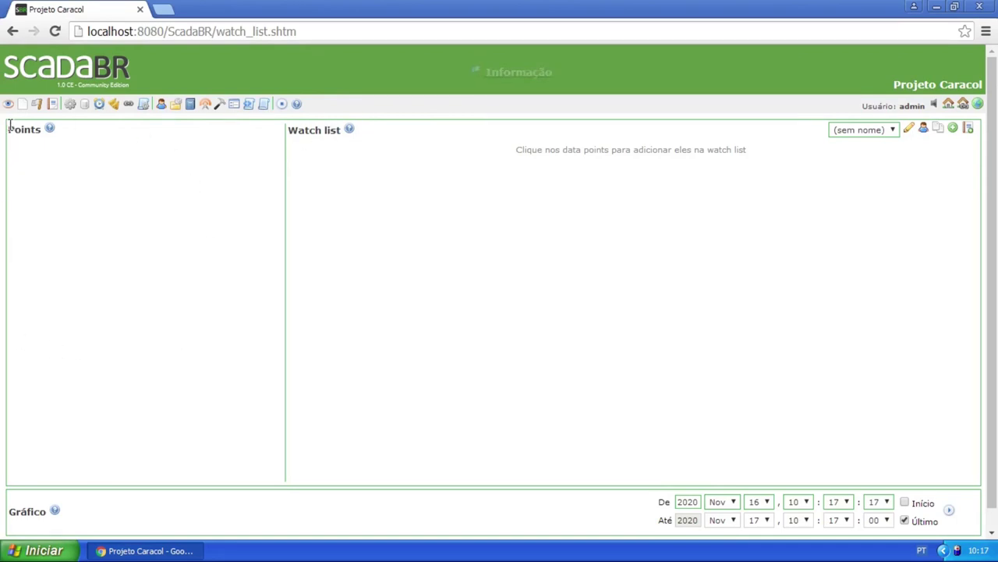
drag(8, 124, 37, 129)
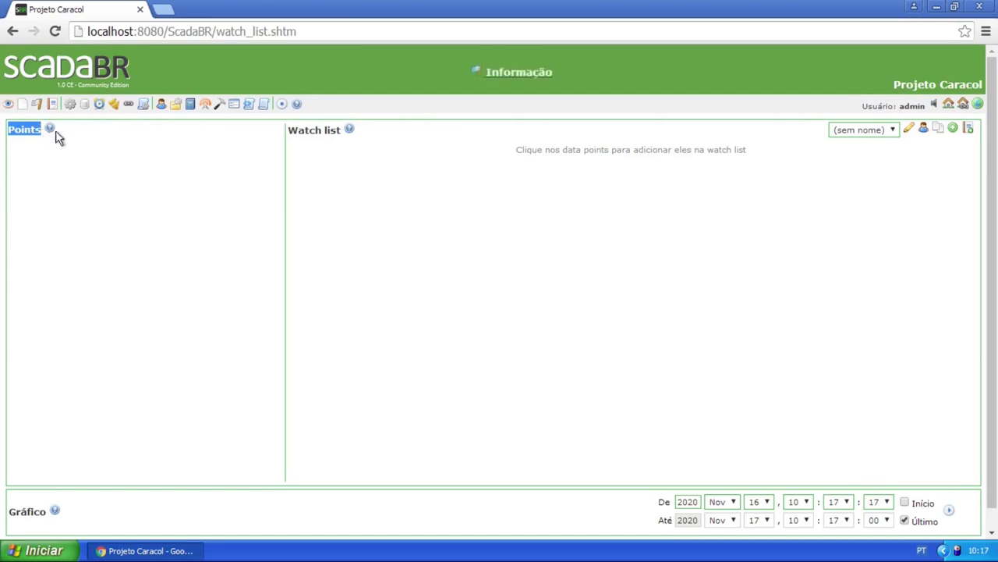
click(108, 173)
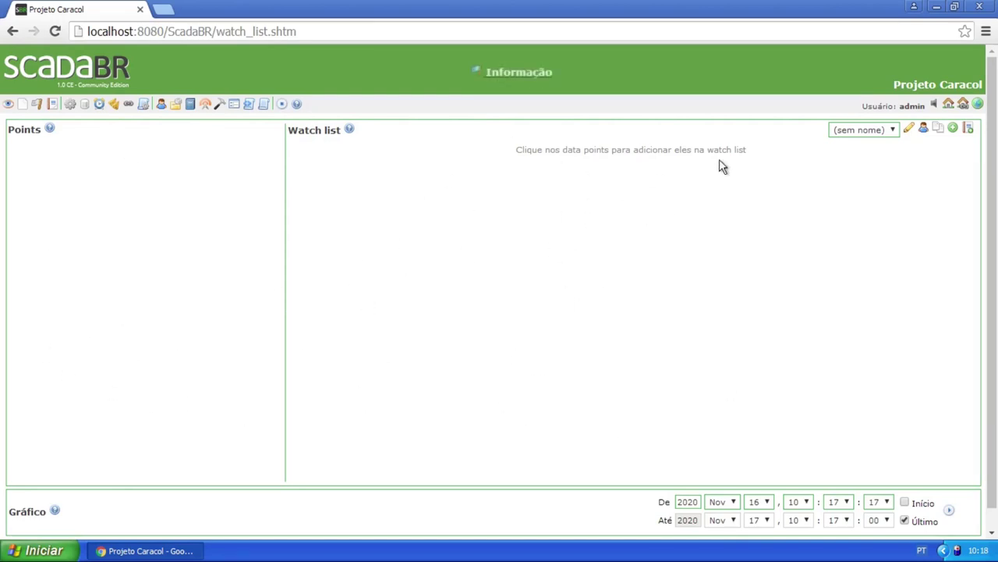
Rename the current watch list to 'principal' and check the watch list choices
click(910, 129)
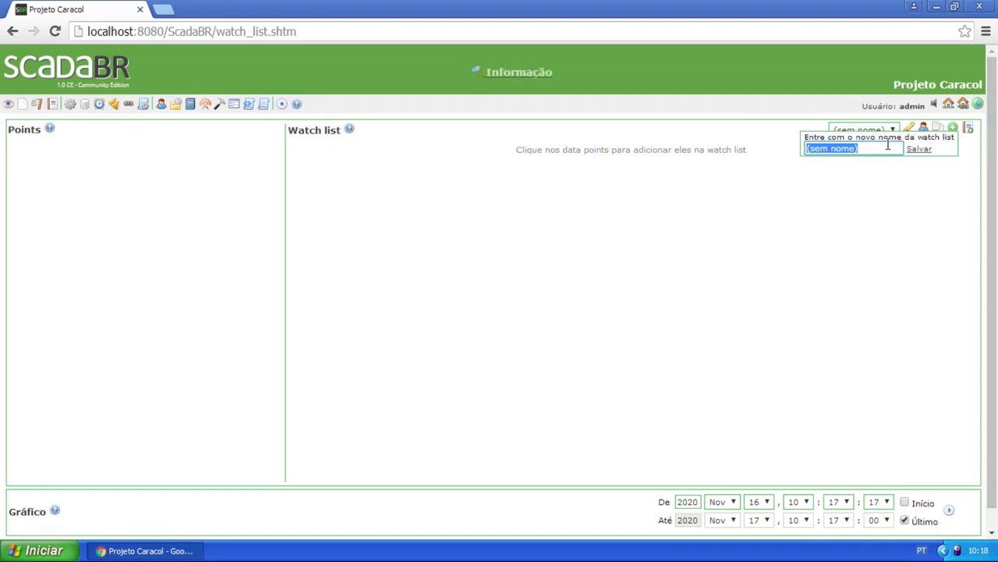
text(principal)
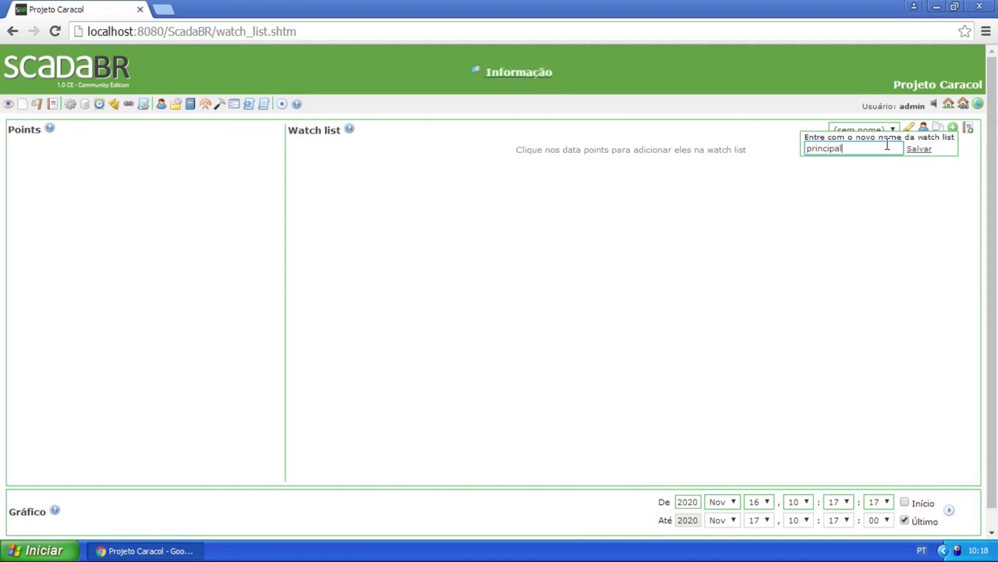
click(913, 150)
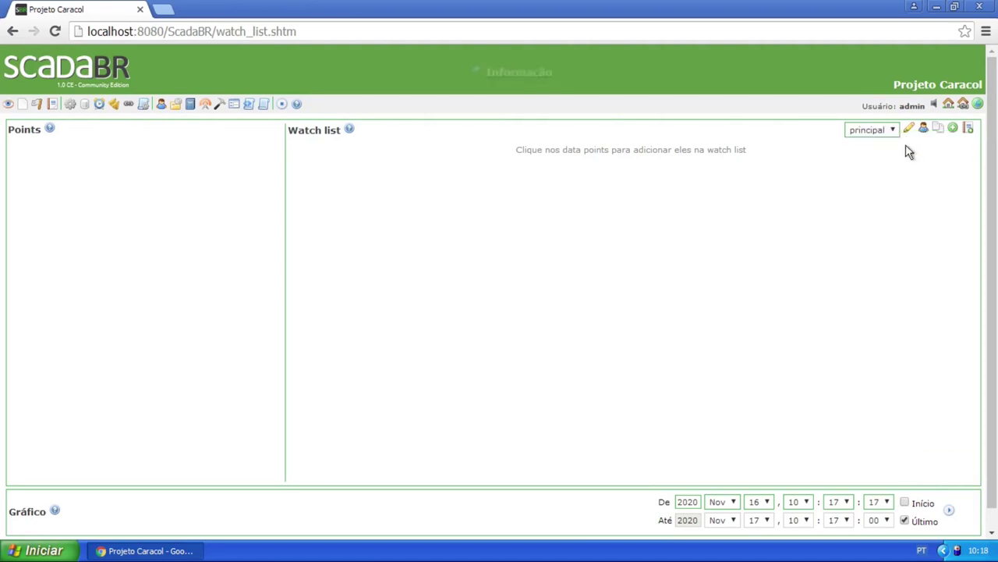
click(892, 131)
click(892, 131)
click(893, 130)
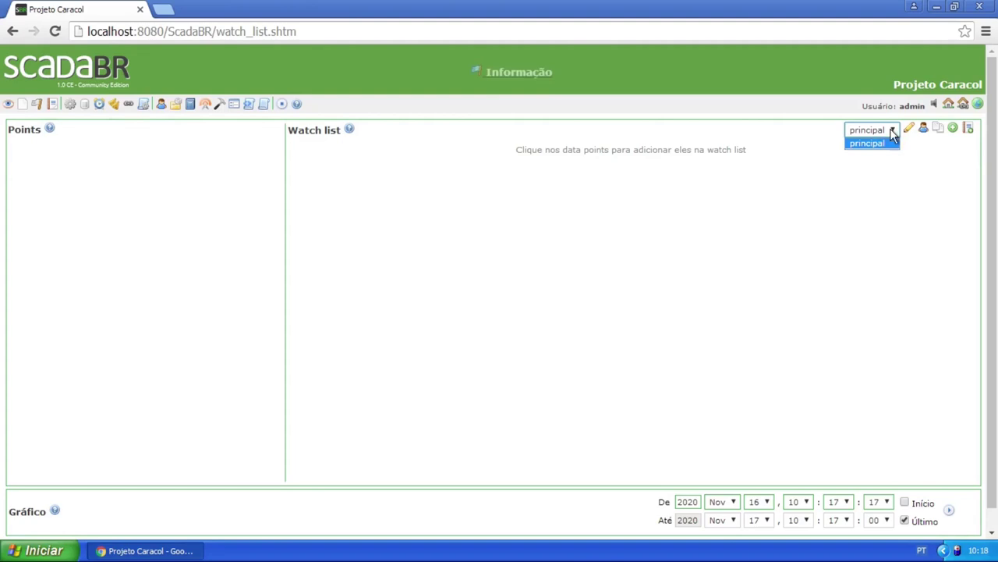
click(885, 143)
View the watch list sharing settings, then add a new empty watch list
click(922, 127)
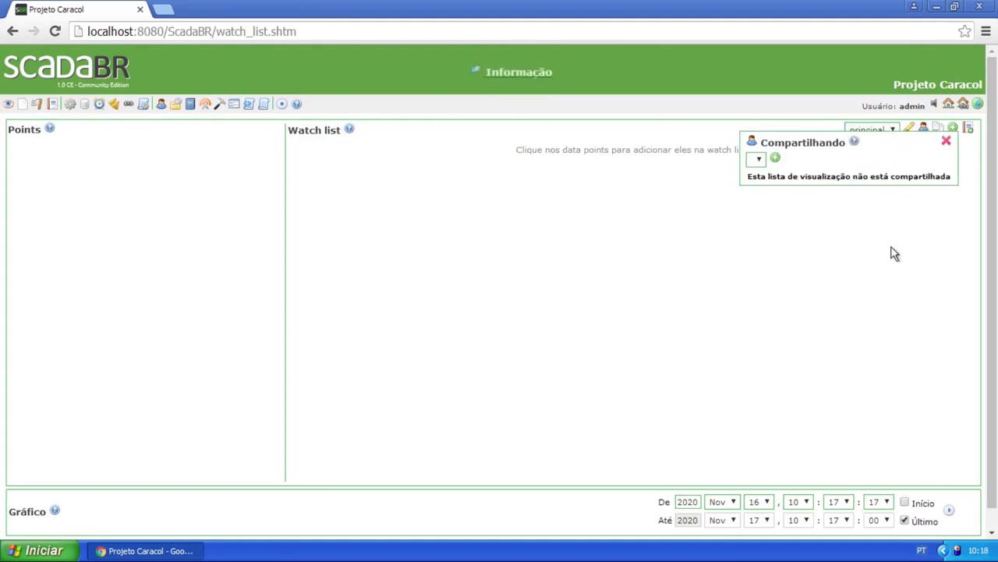
click(944, 140)
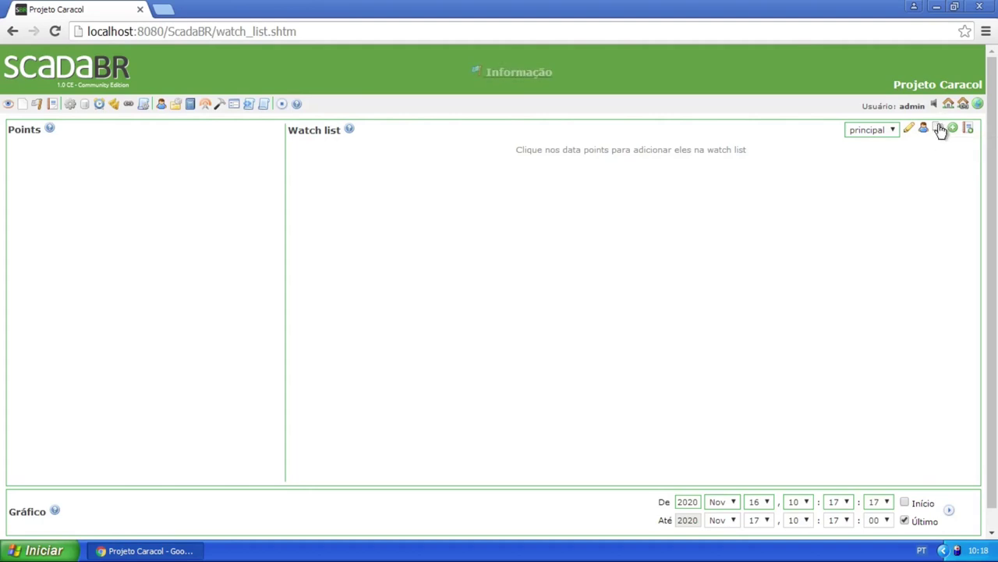
click(952, 131)
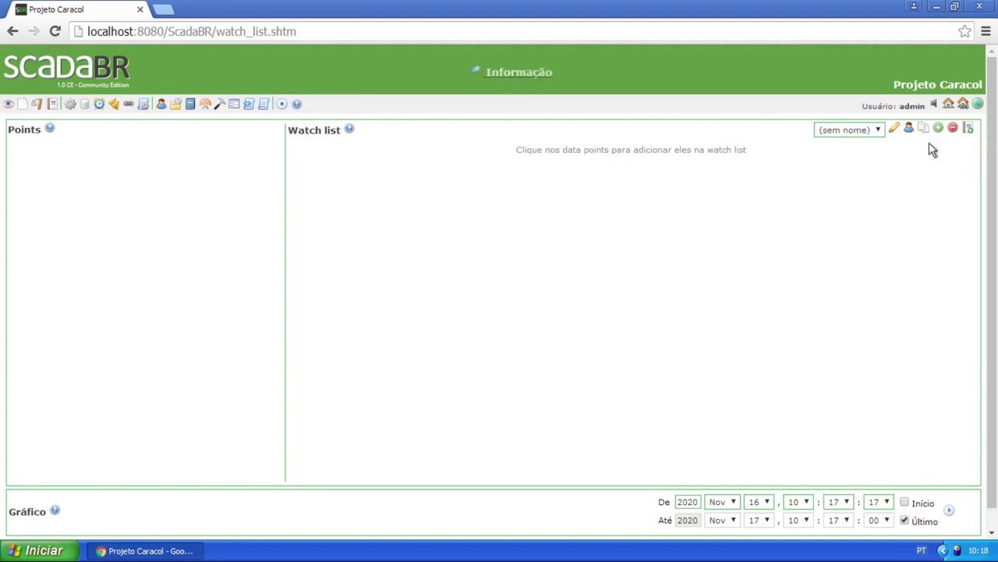
click(879, 131)
click(866, 152)
Select the principal watch list and delete it
click(876, 131)
click(839, 143)
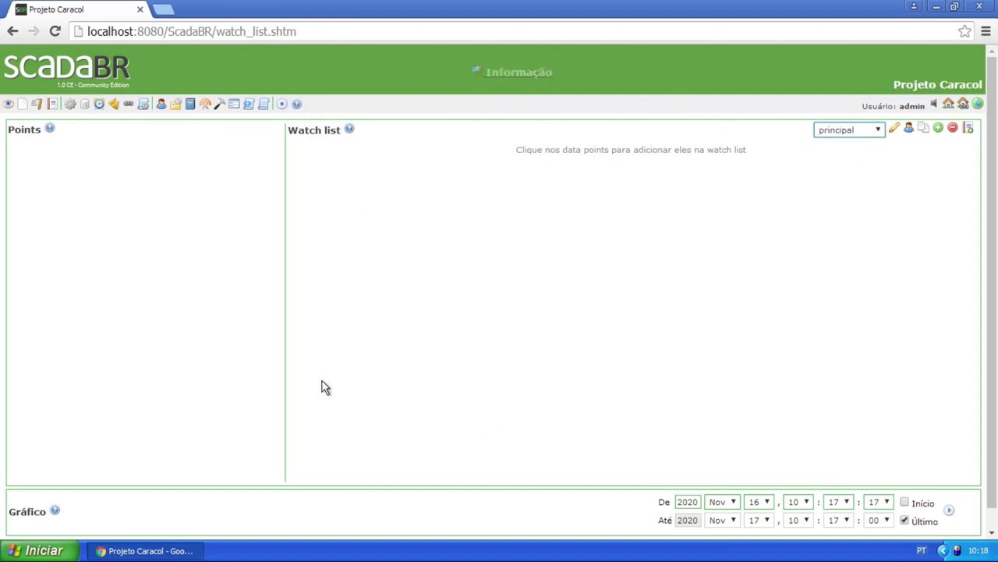
click(858, 133)
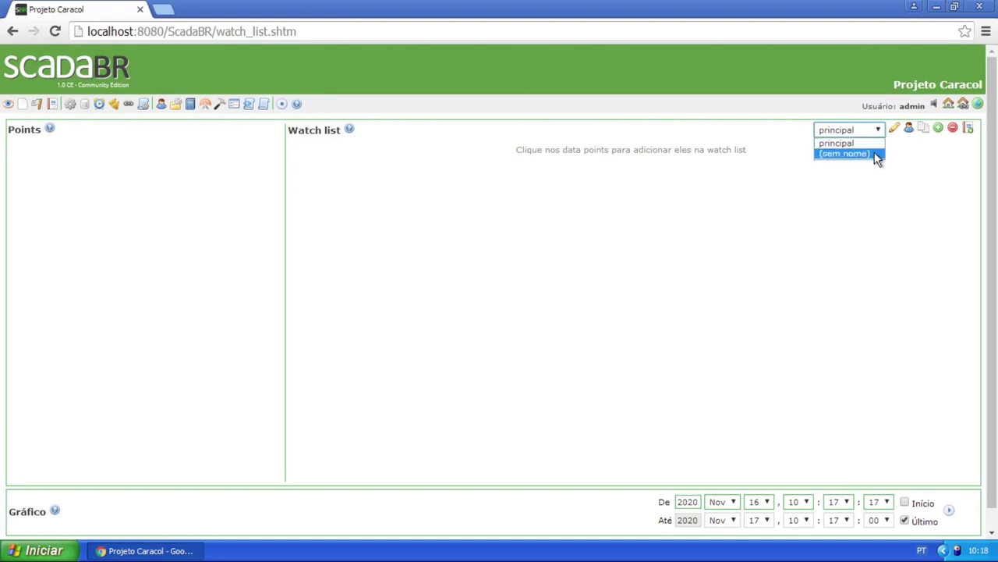
click(874, 145)
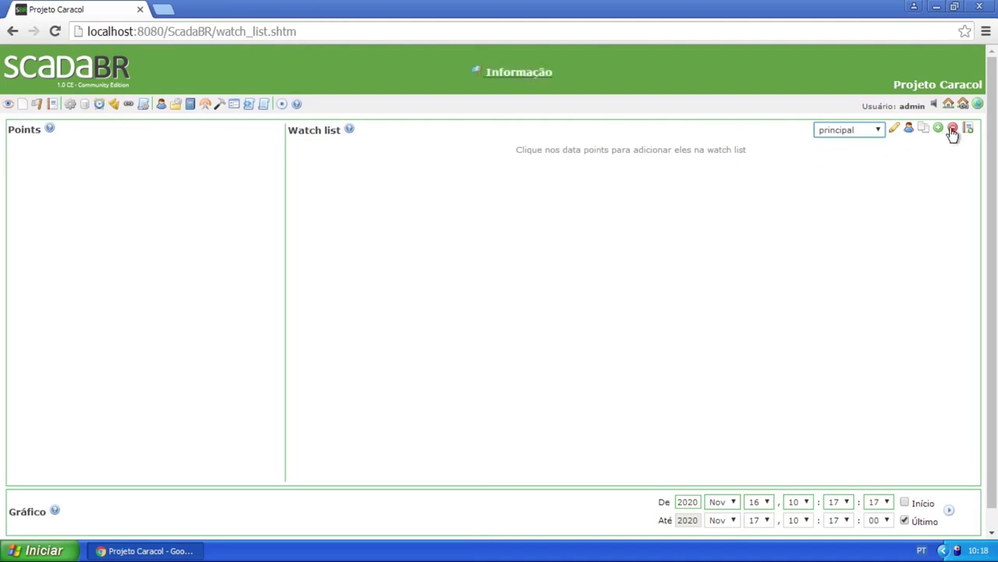
click(952, 131)
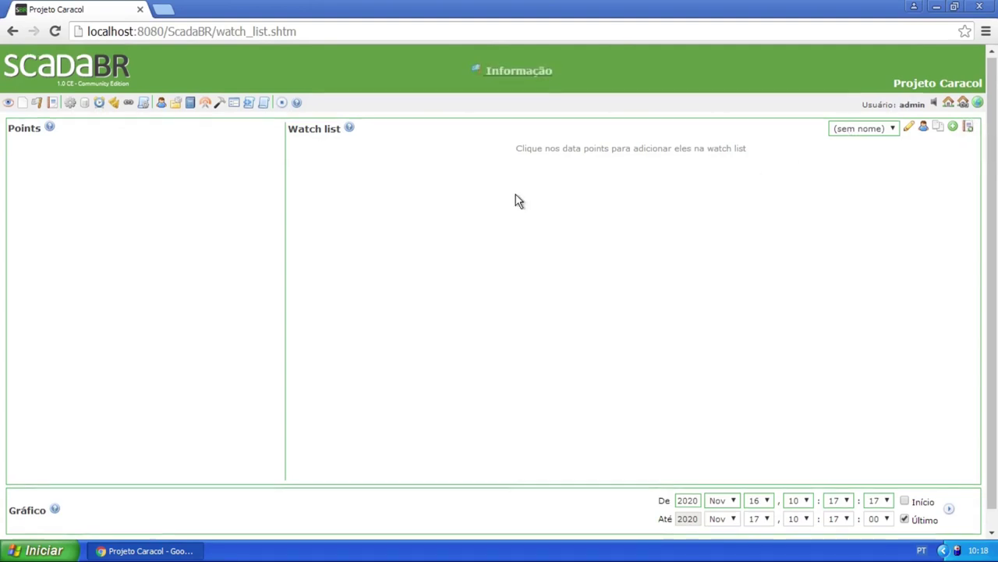
scroll(509, 234, down, 1)
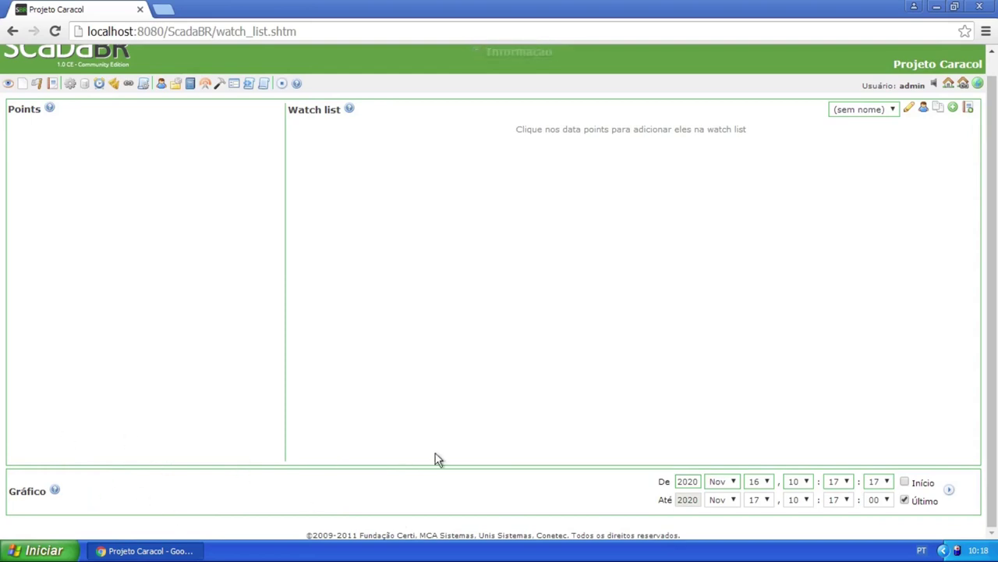
scroll(461, 234, up, 1)
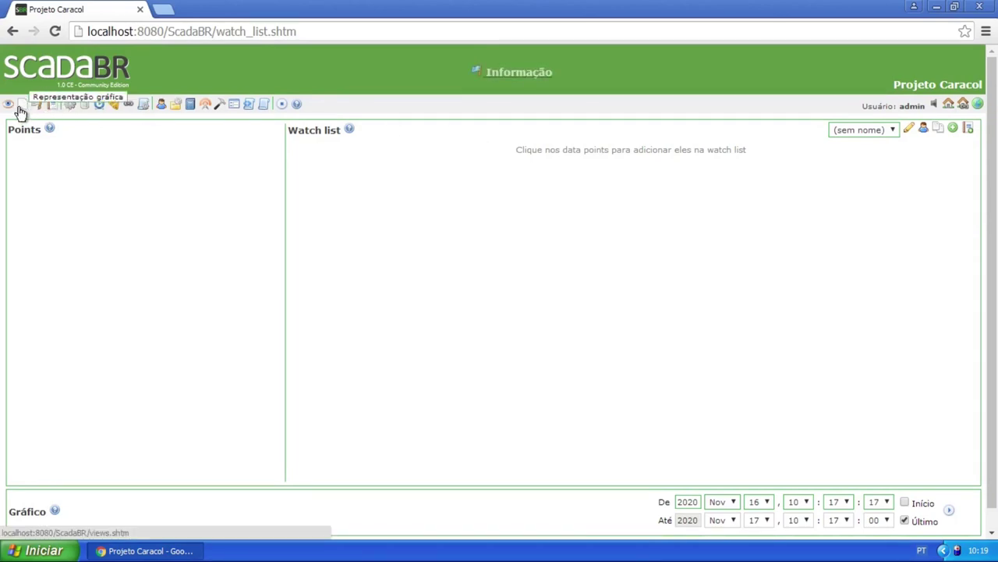
Pass through the empty Graphical views page to the Alarmes events page
click(21, 109)
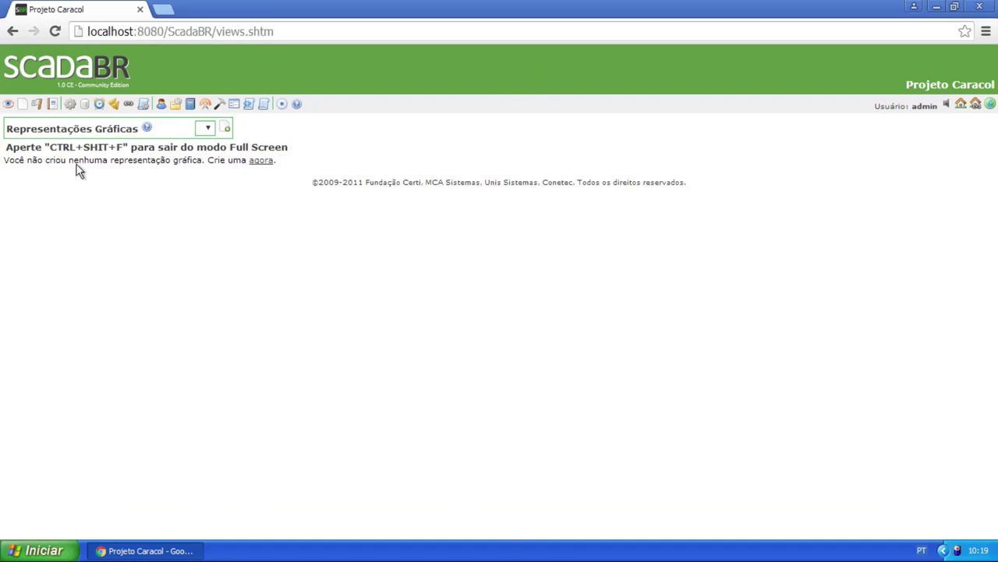
click(43, 109)
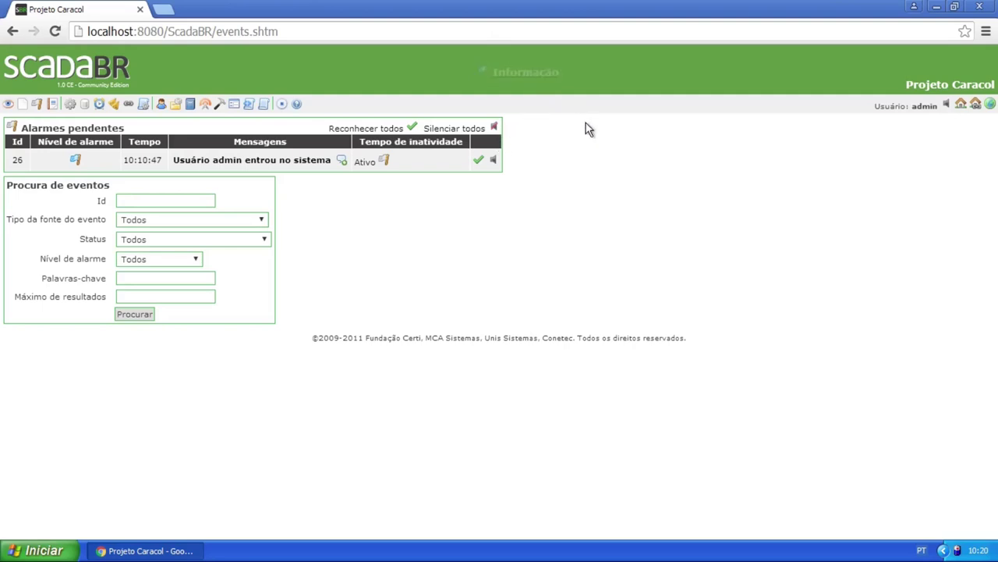
Silence the pending admin login alarm, toggle the alarm sound, and acknowledge all alarms with 'Reconhecer todos'
click(495, 164)
click(946, 107)
click(411, 127)
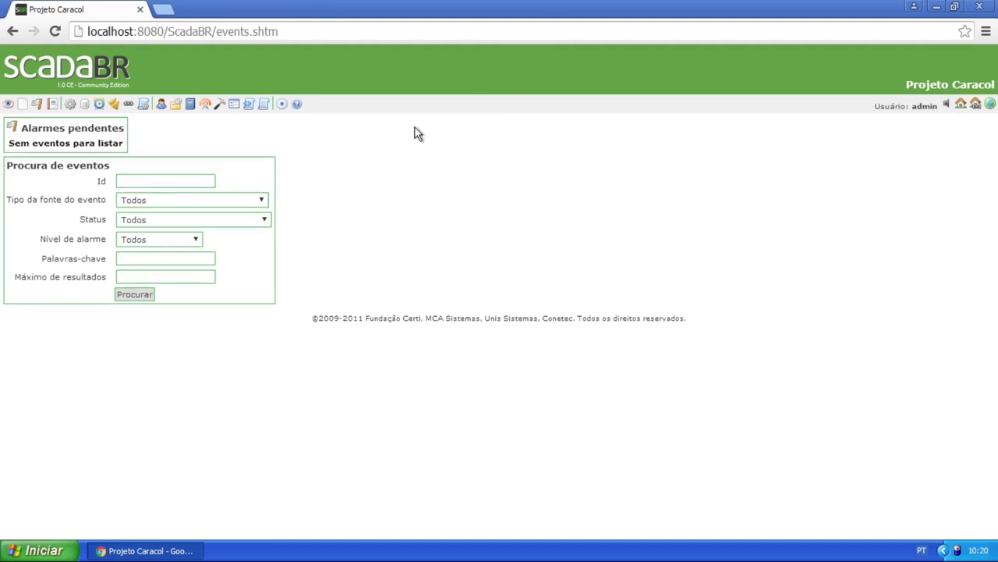
Look through the 'Tipo da fonte do evento' options, leaving the filter at Todos
click(222, 201)
click(263, 202)
click(230, 203)
click(364, 183)
click(172, 200)
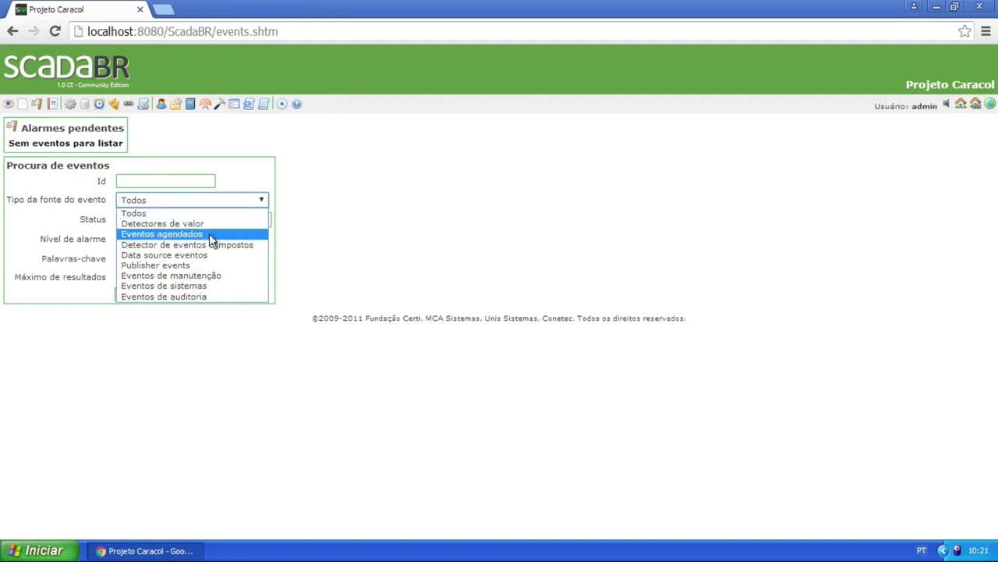
click(310, 263)
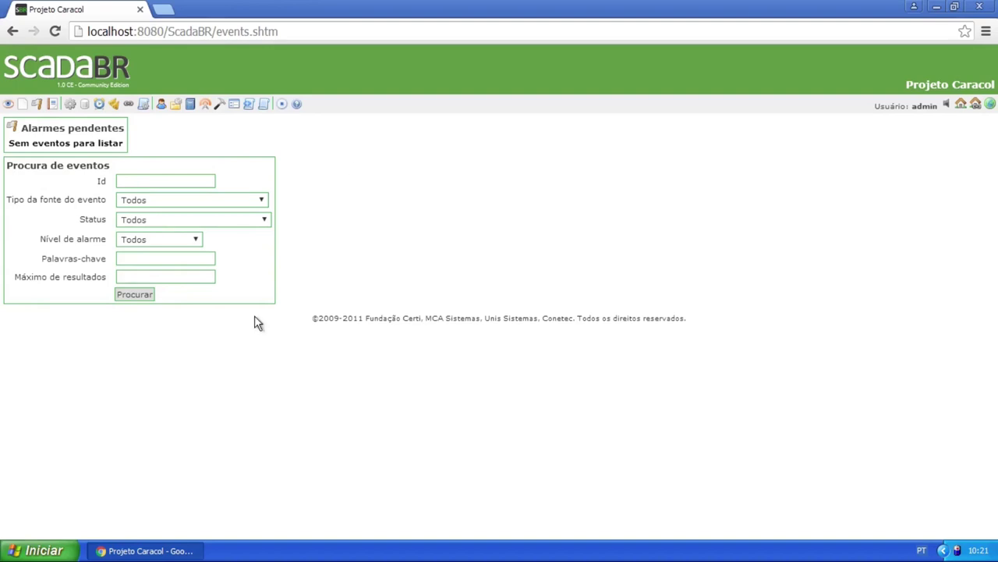
Open the Relatórios page (reports.shtm) from the toolbar
click(55, 105)
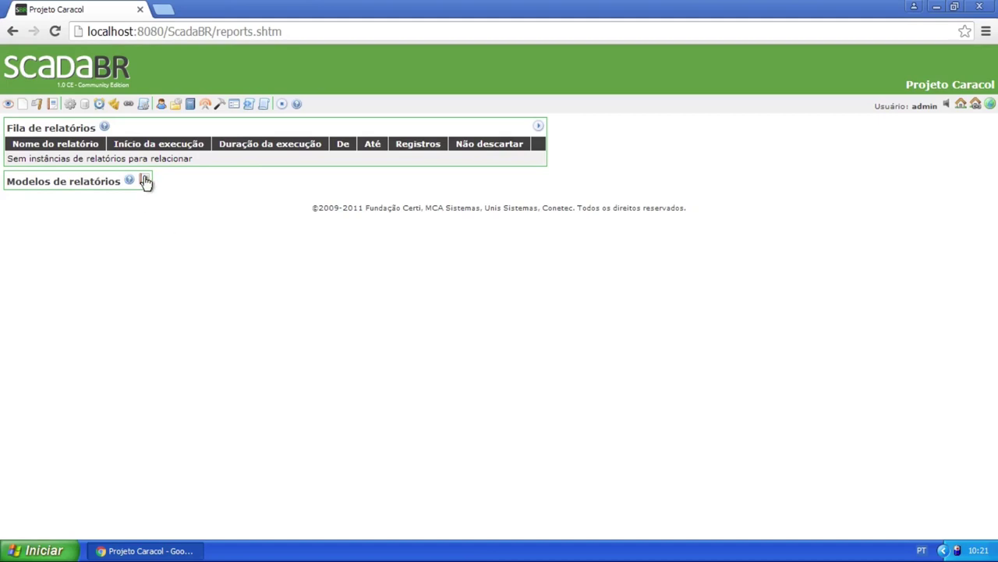
Start a new report template named 'Relatório padrão'
click(145, 181)
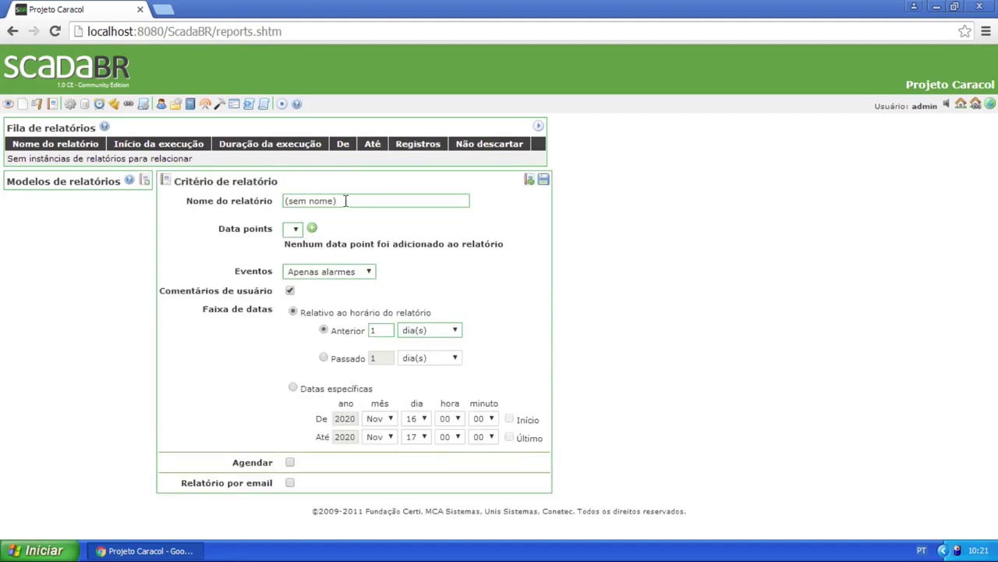
drag(345, 200, 284, 201)
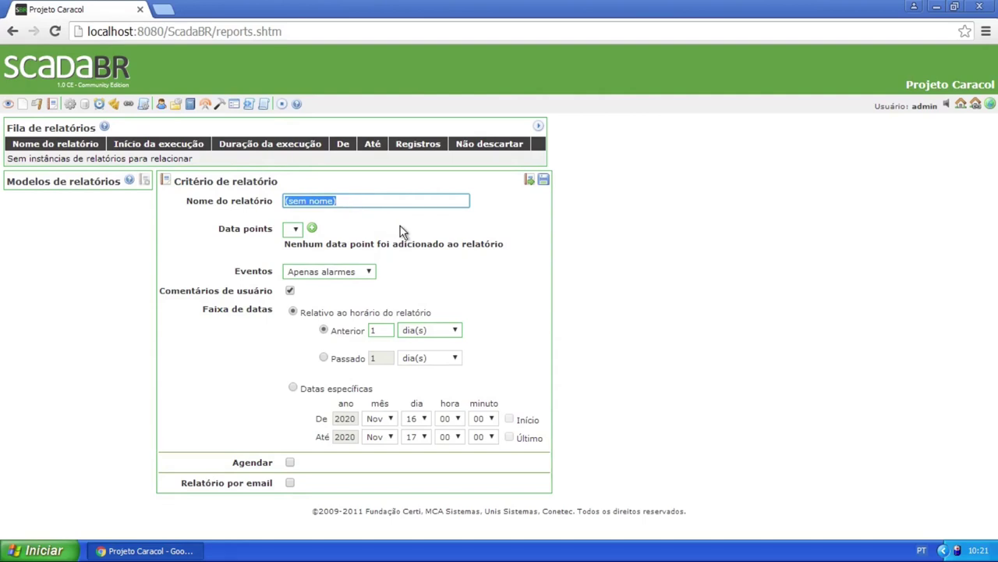
text(Re)
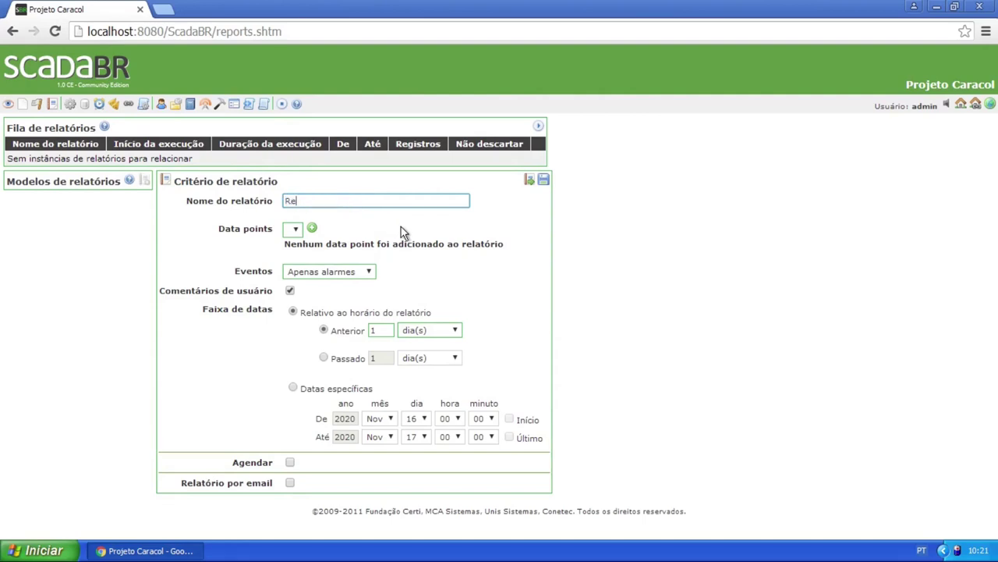
text(latório padrão)
Limit the report's Eventos to Apenas alarmes and use Datas específicas for the range
click(297, 231)
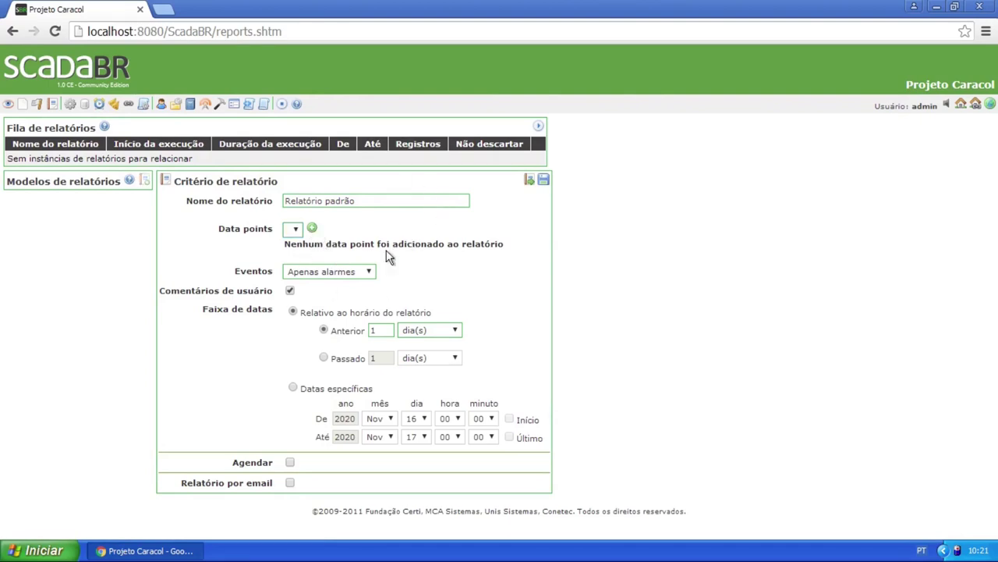
click(369, 275)
click(358, 304)
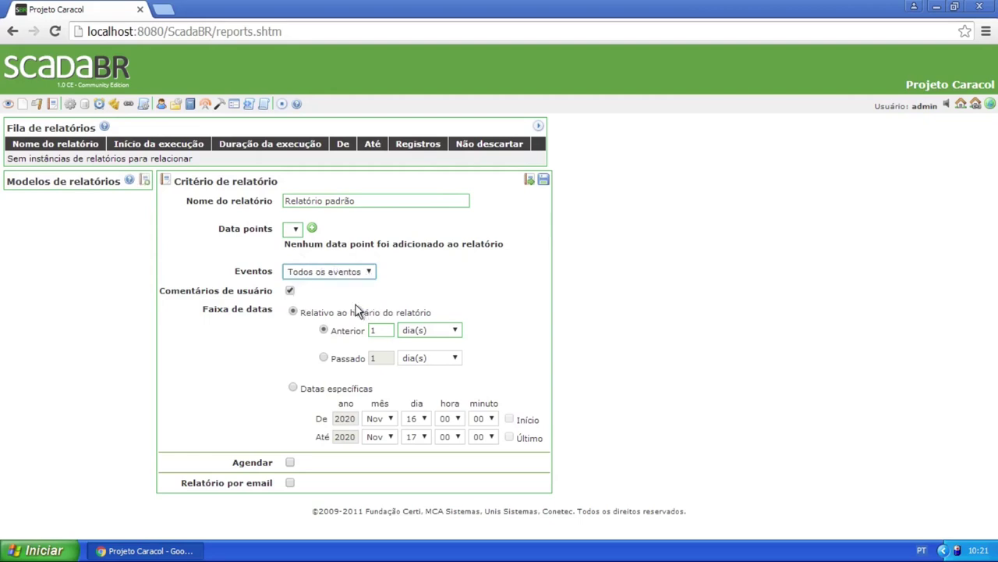
click(358, 274)
click(355, 297)
click(324, 358)
click(324, 330)
click(294, 388)
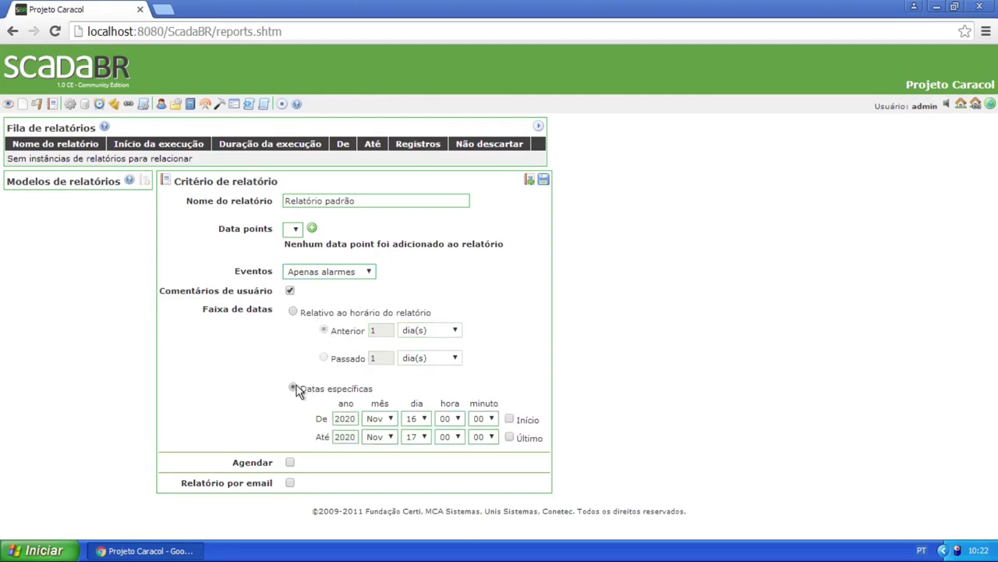
Try the Agendar options (cron pattern, every mês), then turn scheduling off
click(289, 462)
scroll(465, 301, down, 1)
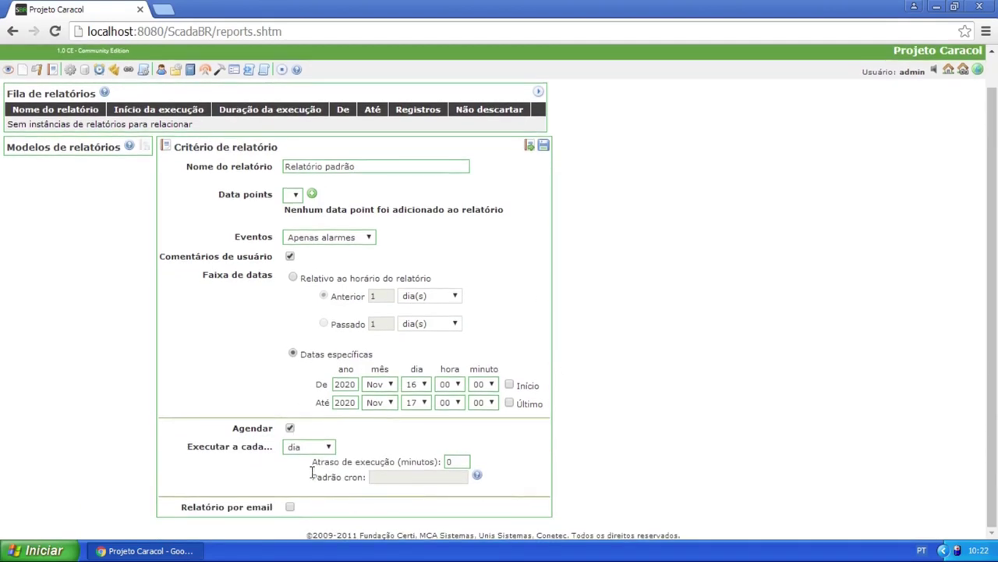
click(328, 448)
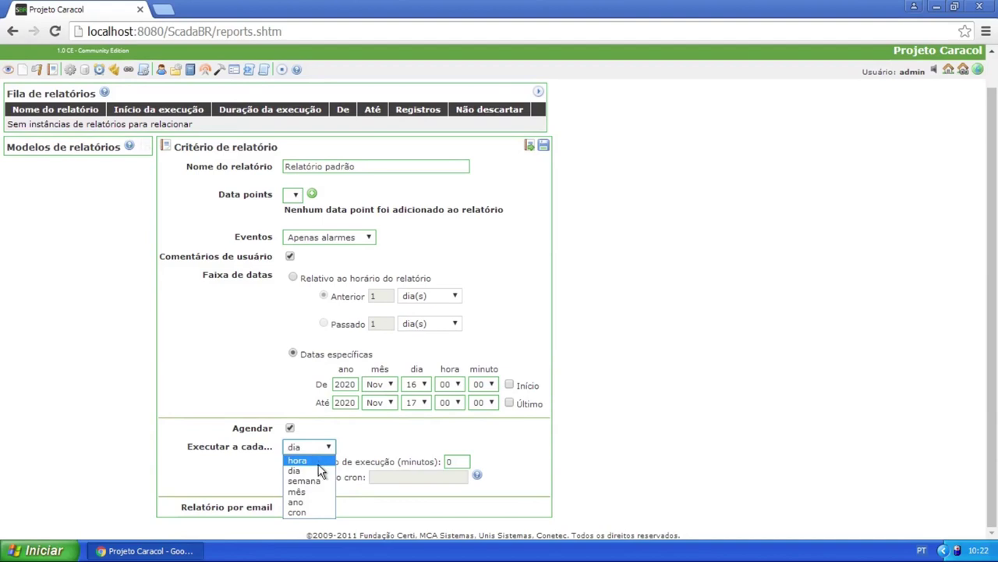
click(323, 513)
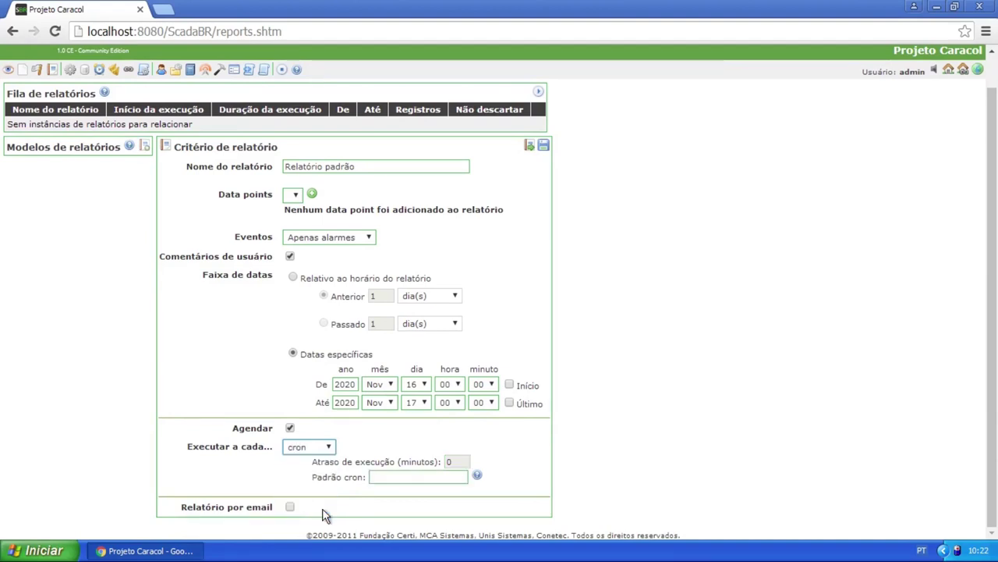
click(409, 477)
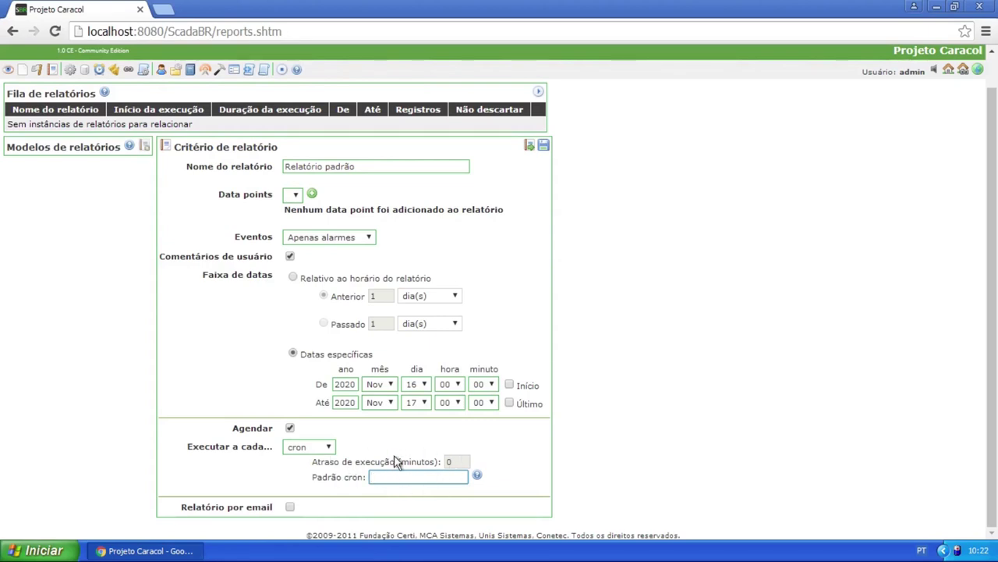
click(385, 477)
click(328, 449)
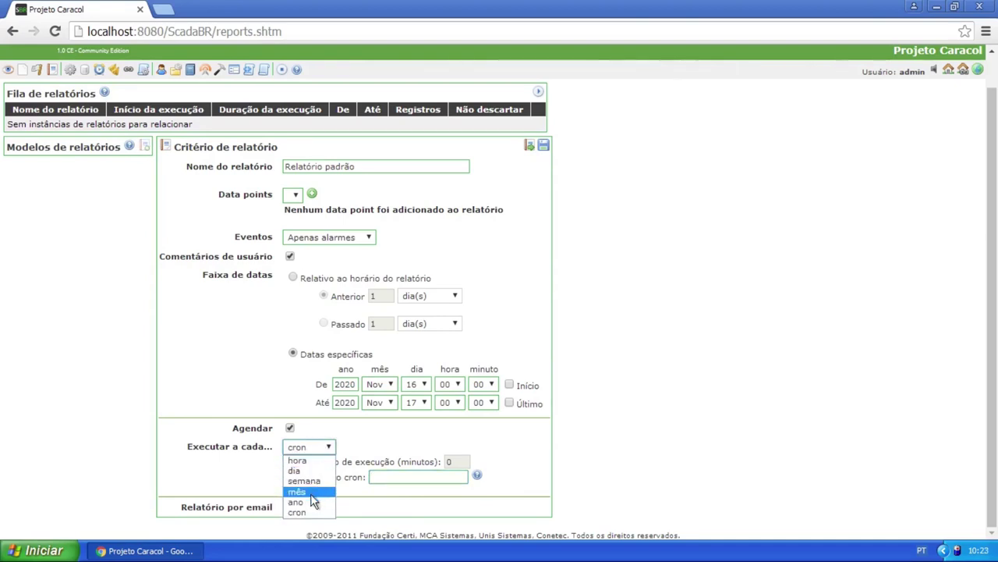
click(316, 499)
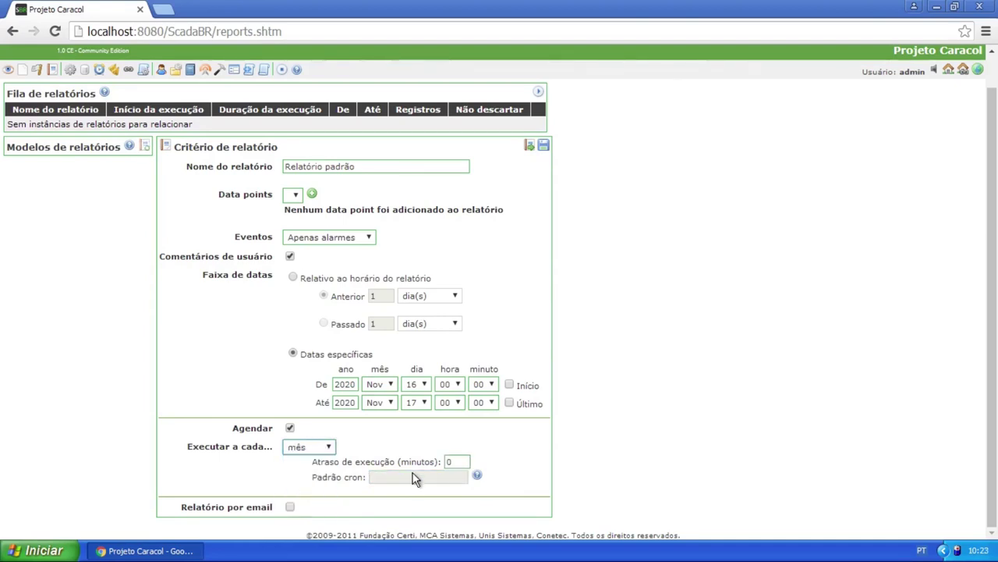
click(290, 429)
click(291, 483)
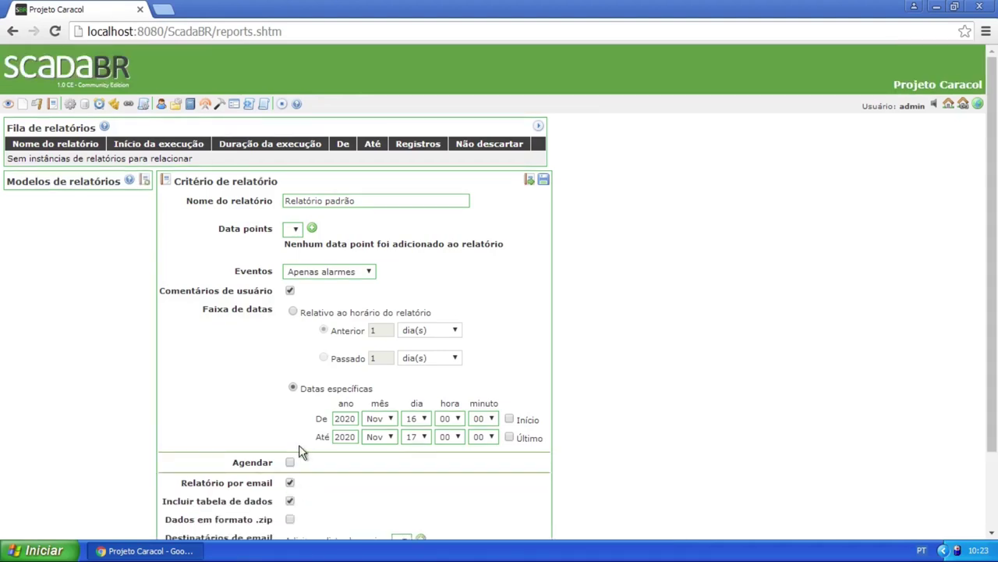
scroll(401, 372, down, 3)
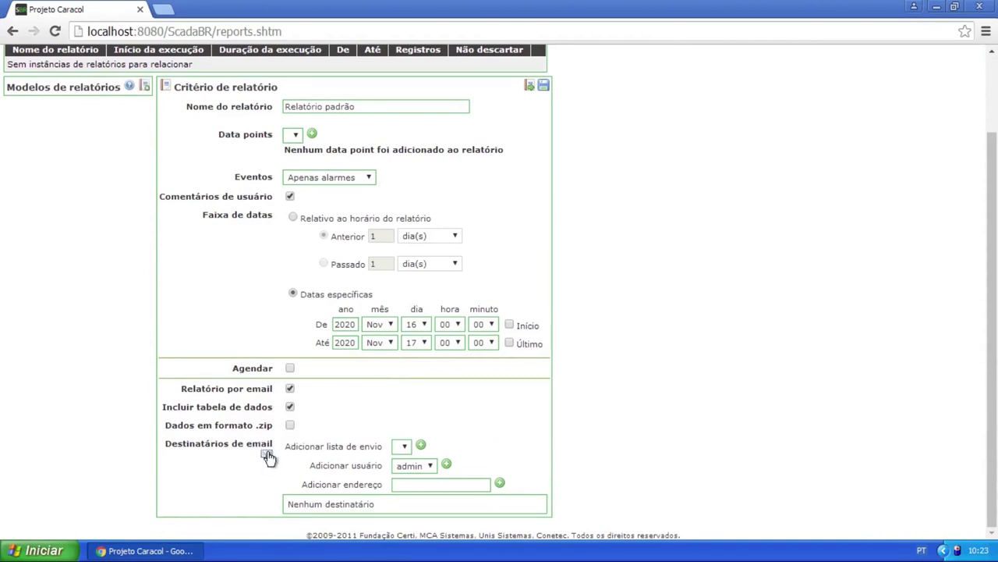
click(269, 461)
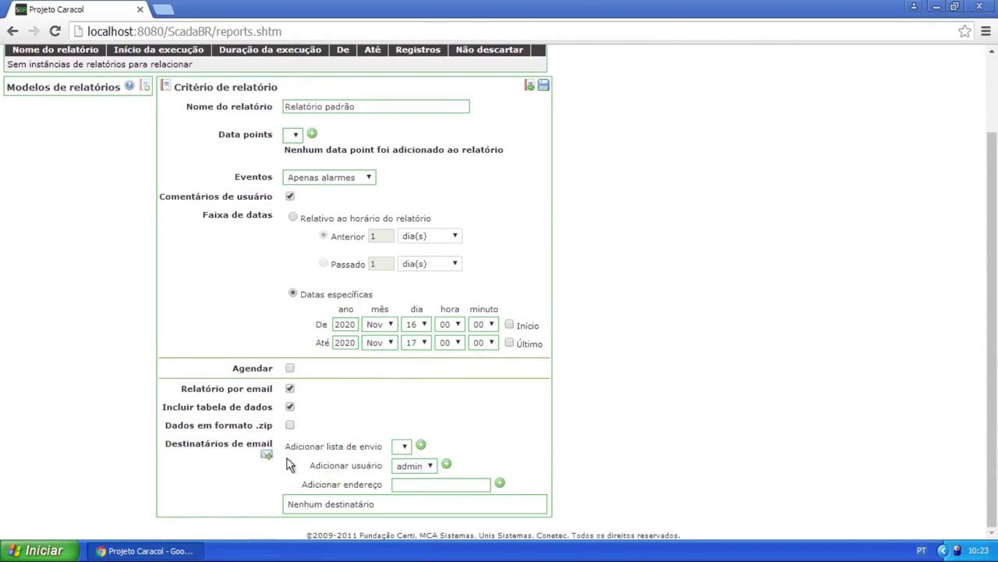
click(403, 446)
drag(284, 447, 381, 447)
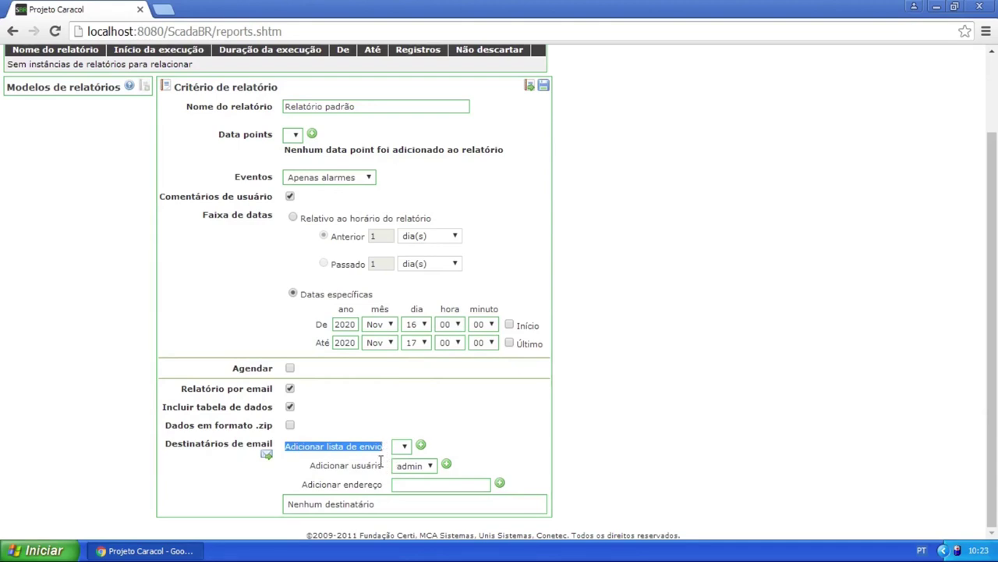
click(379, 465)
drag(351, 465, 384, 465)
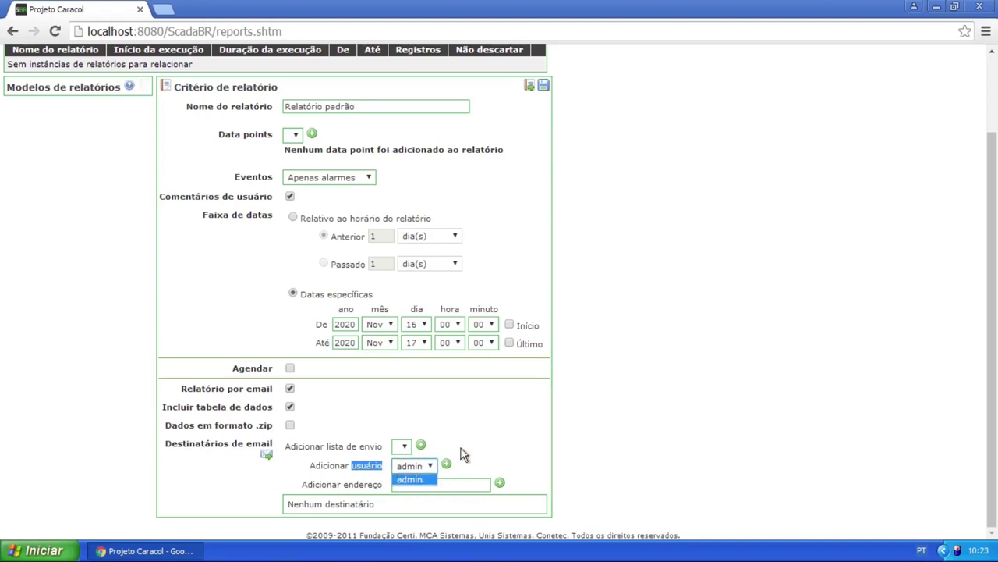
click(486, 421)
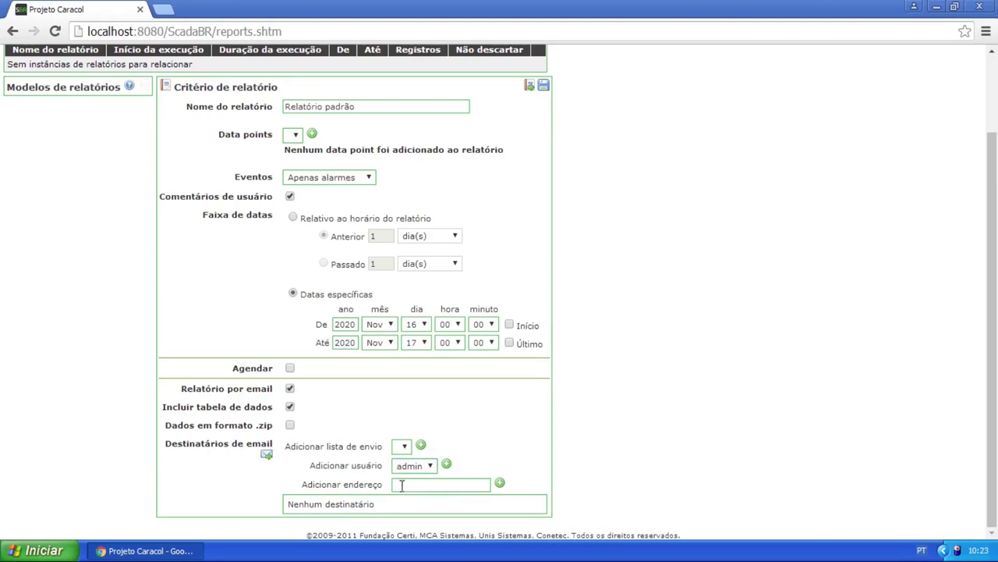
drag(302, 484, 392, 489)
click(400, 485)
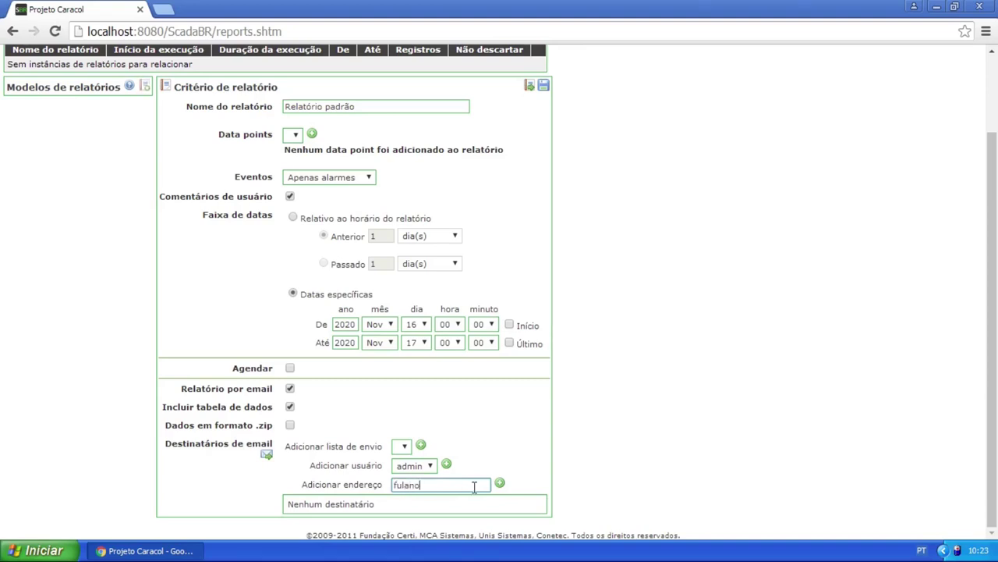
key(ctrl+a)
key(BackSpace)
scroll(443, 429, up, 2)
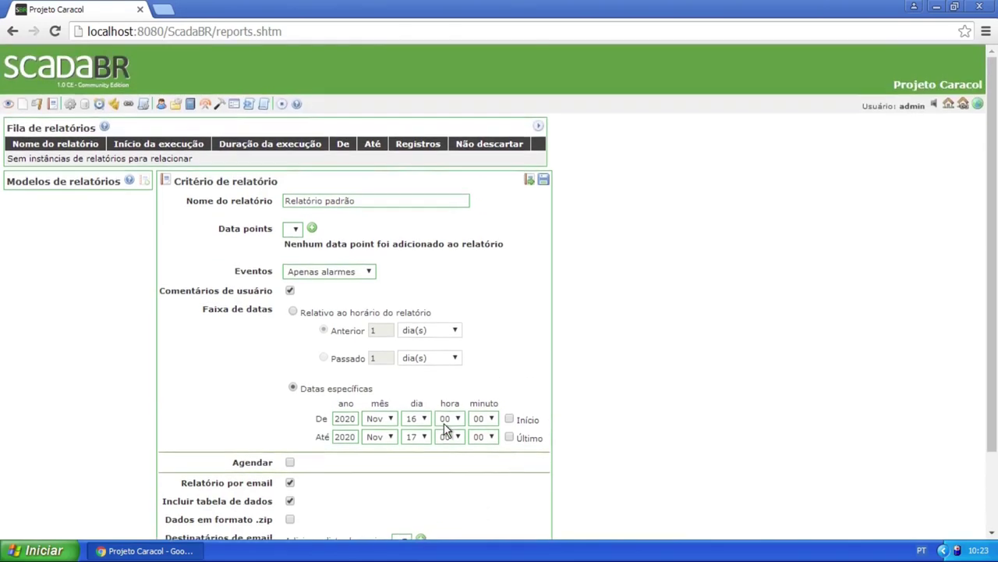
Try saving the report template, then read through the report template help
click(543, 183)
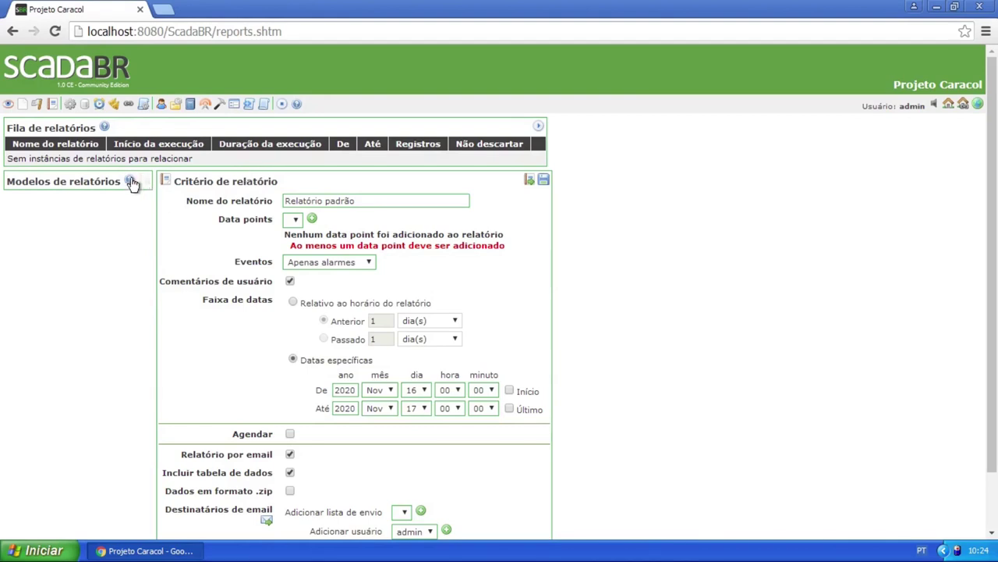
key(ctrl+plus)
key(ctrl+plus)
key(ctrl+plus)
key(ctrl+plus)
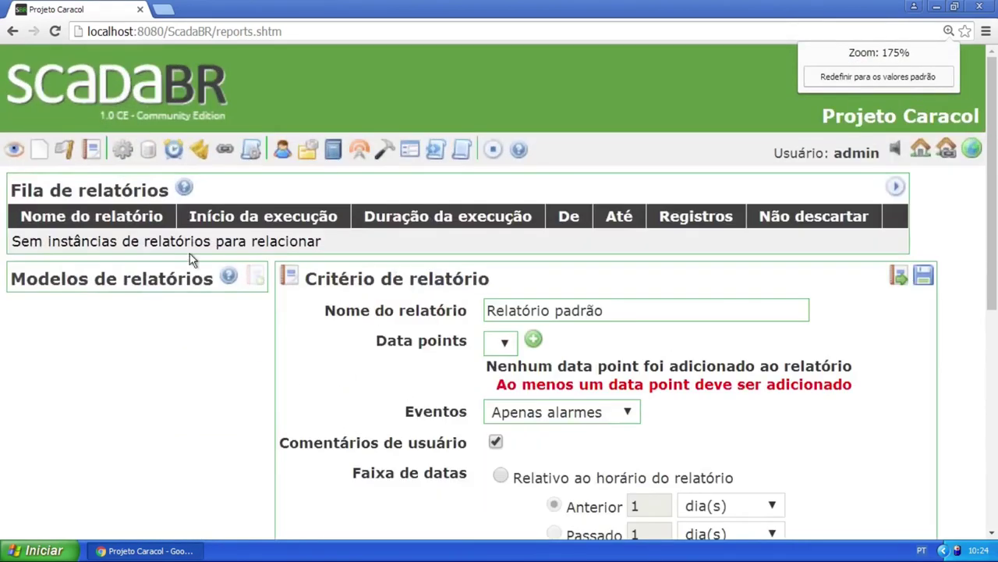
click(228, 277)
scroll(568, 285, down, 3)
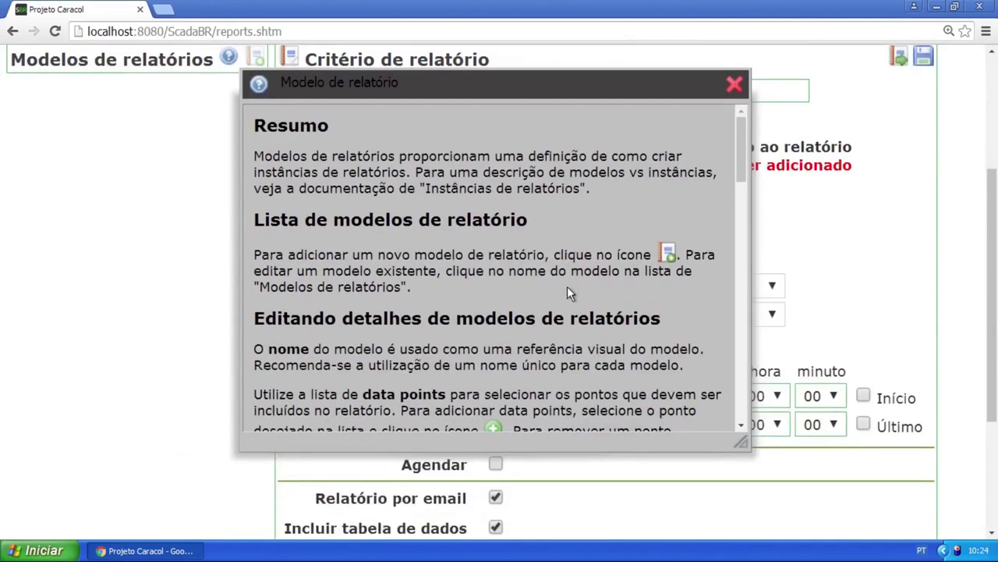
drag(740, 131, 734, 161)
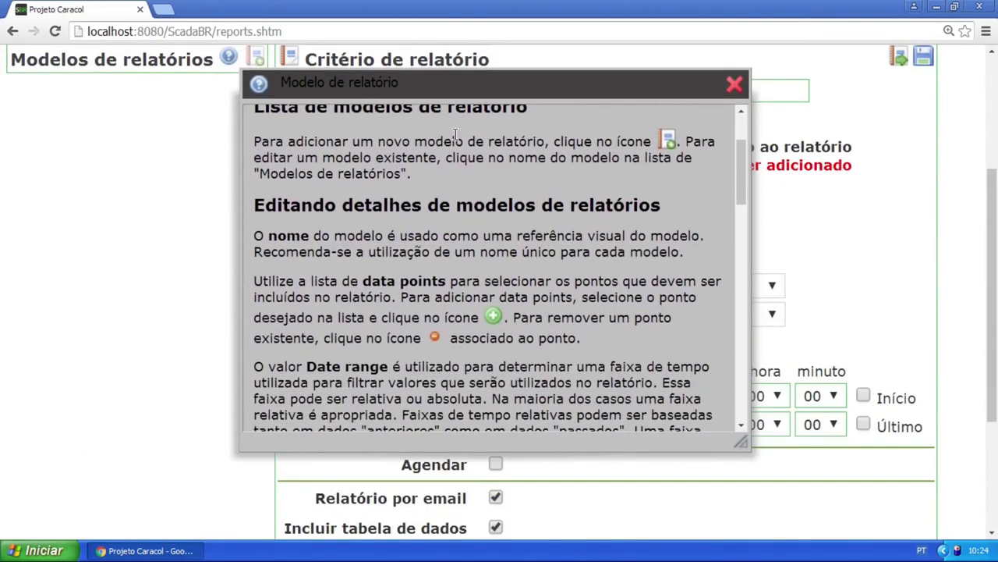
scroll(468, 250, down, 5)
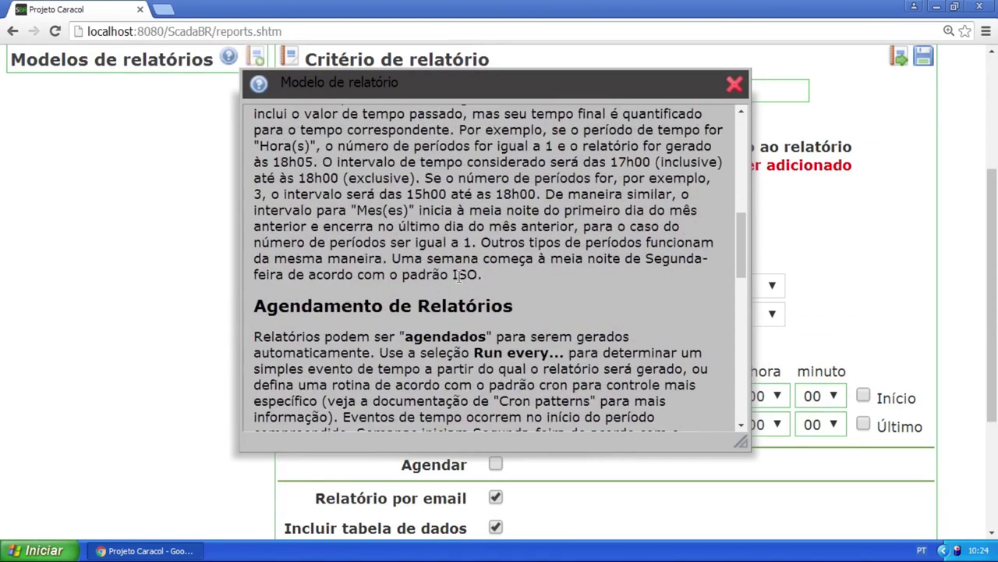
scroll(520, 268, down, 4)
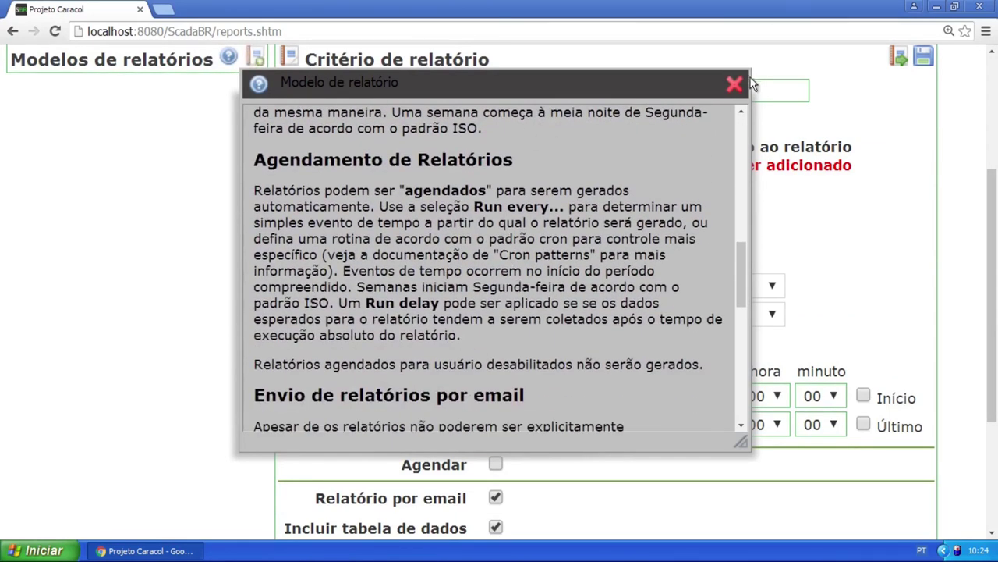
click(735, 85)
Reset the browser zoom to 100% and scroll back to the top of the form
click(948, 31)
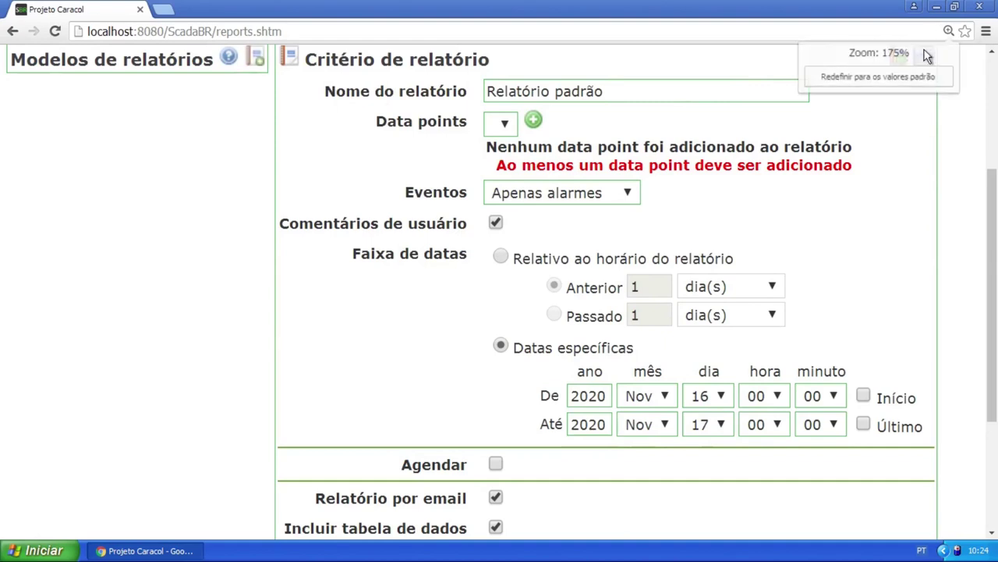
click(894, 76)
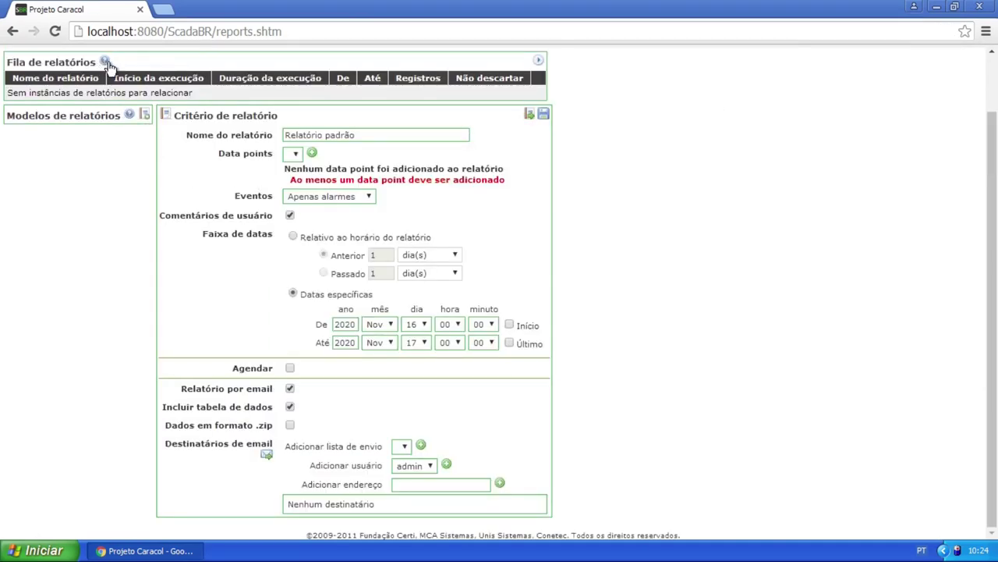
scroll(109, 66, up, 1)
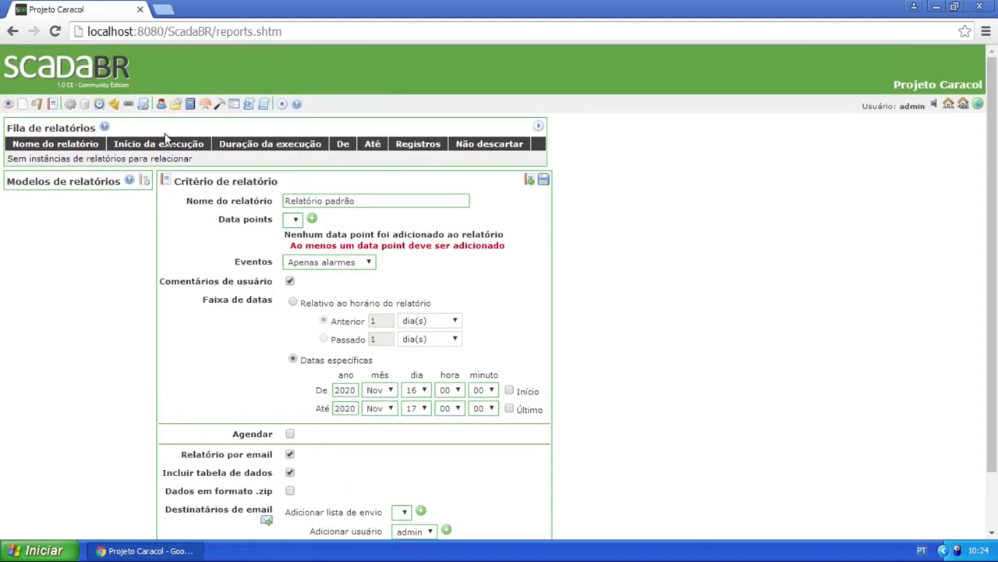
Browse the Tratadores de eventos types (value, scheduled, compound, data source, publisher, maintenance) and expand Eventos de sistemas
click(69, 105)
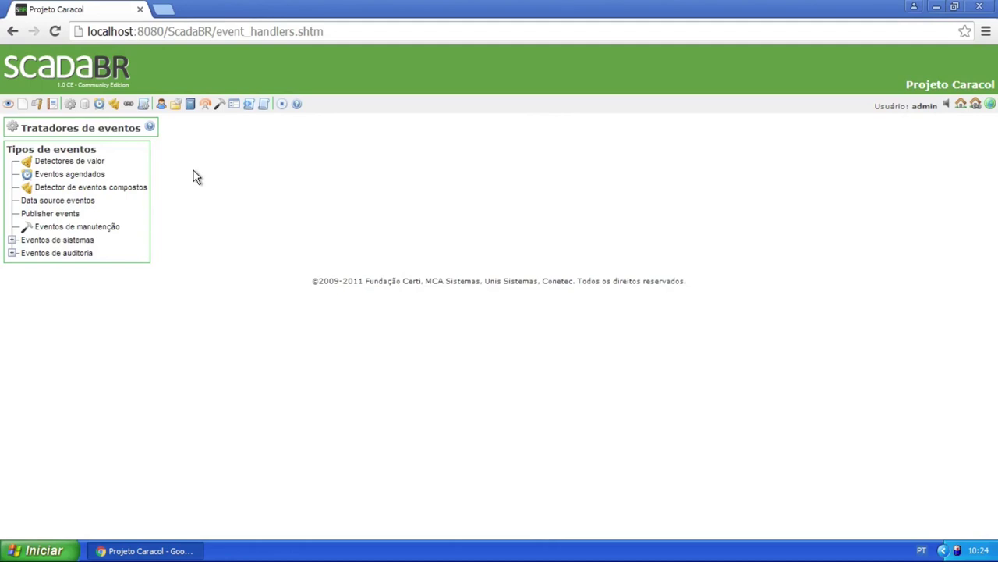
click(103, 161)
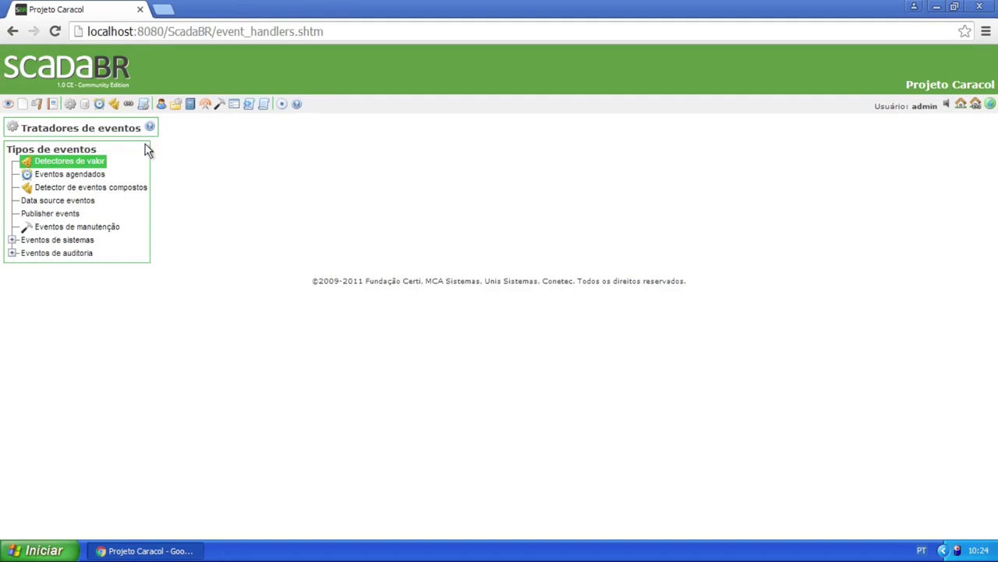
click(78, 178)
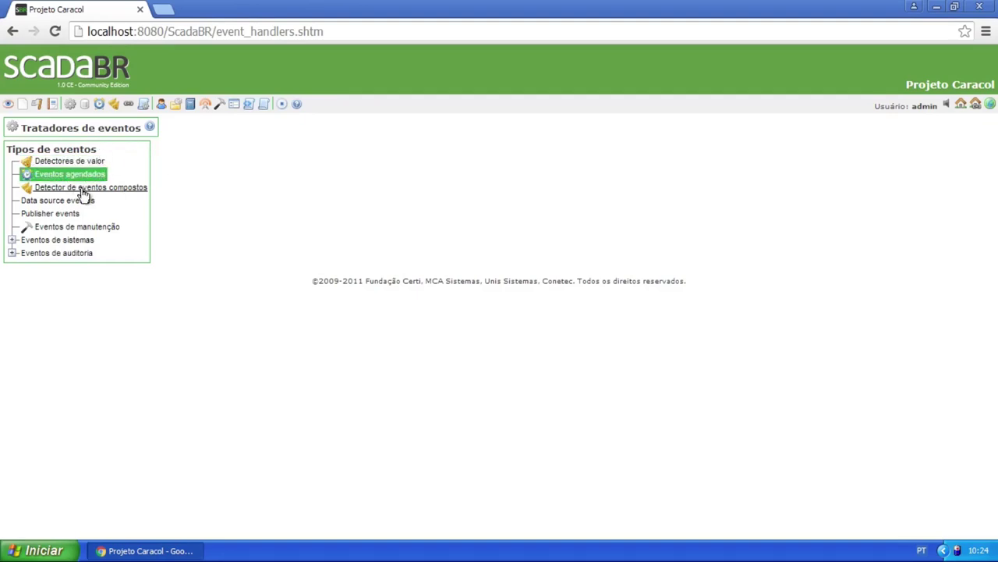
click(82, 190)
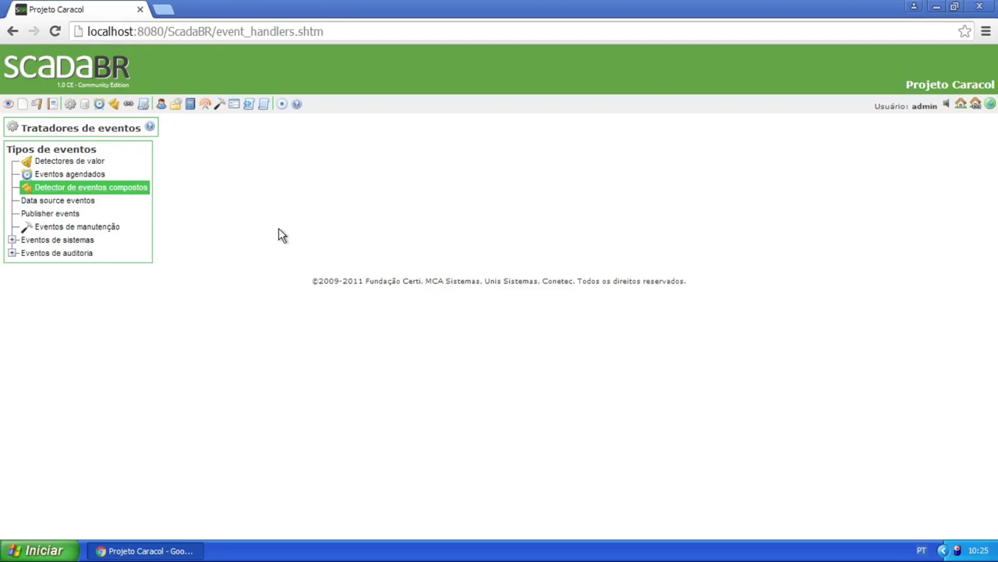
click(94, 160)
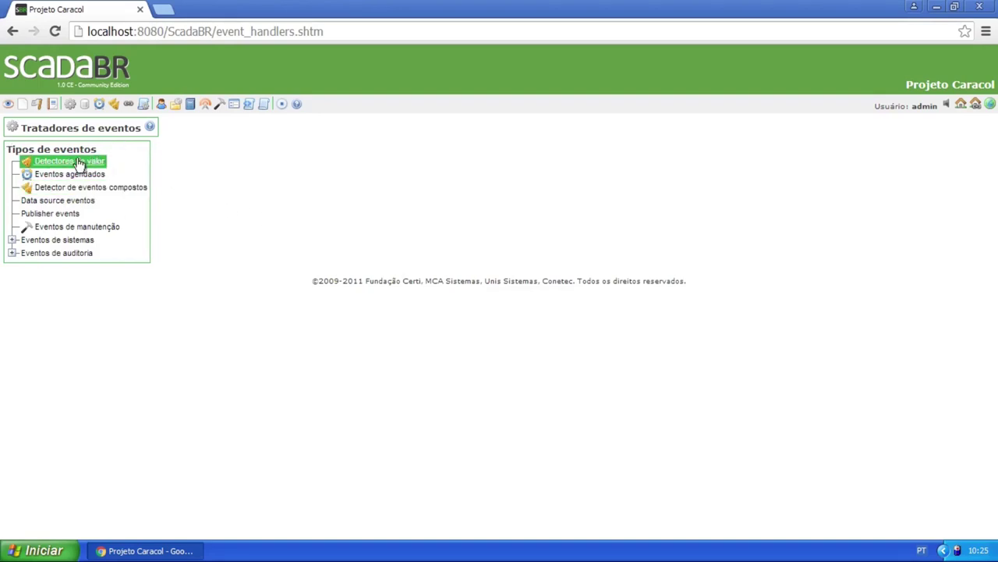
click(121, 189)
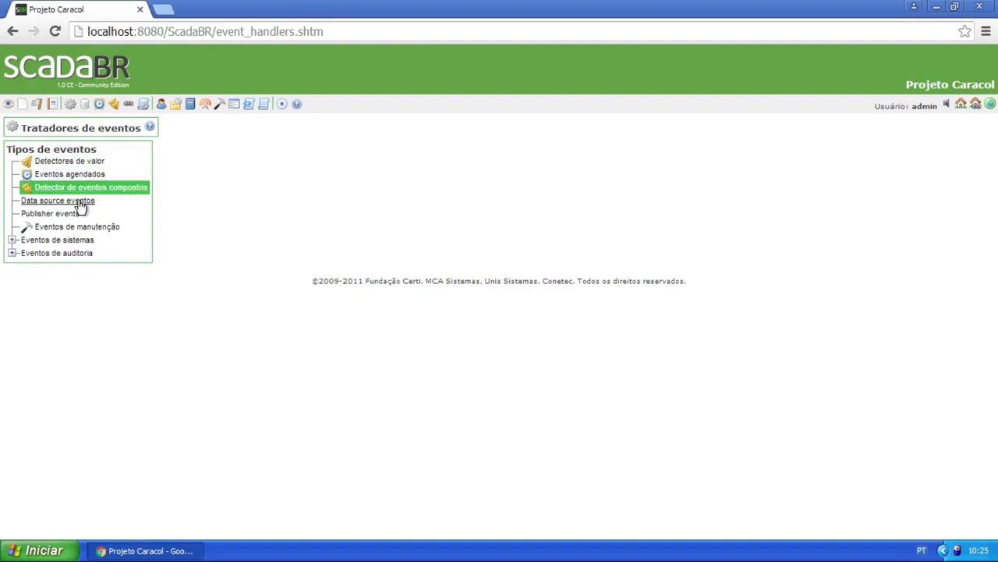
click(78, 201)
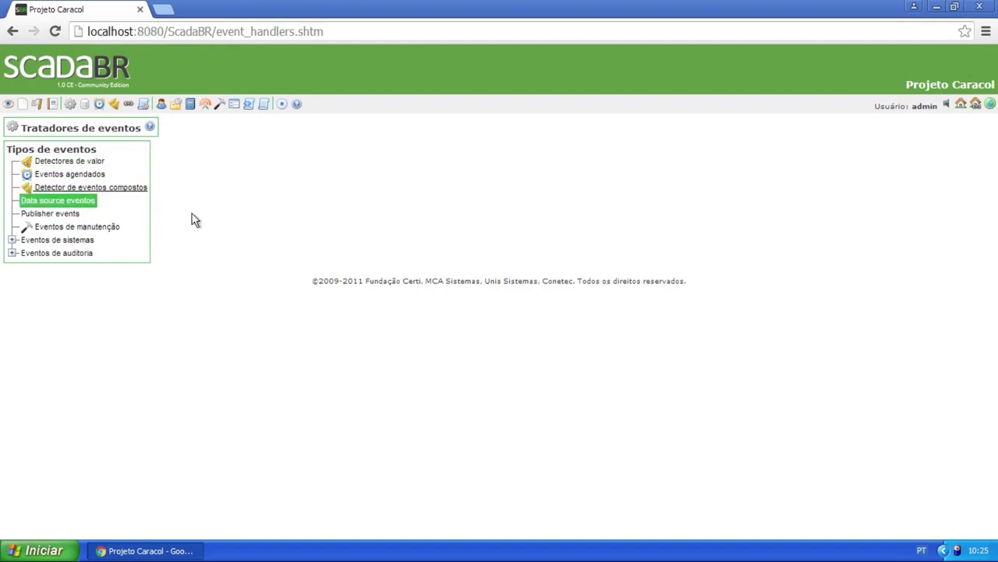
click(50, 215)
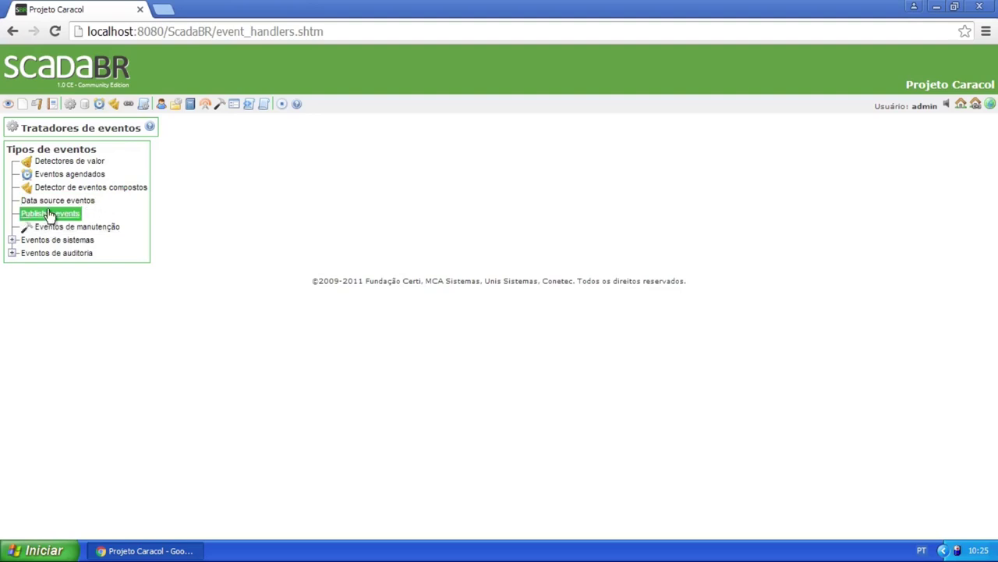
click(109, 227)
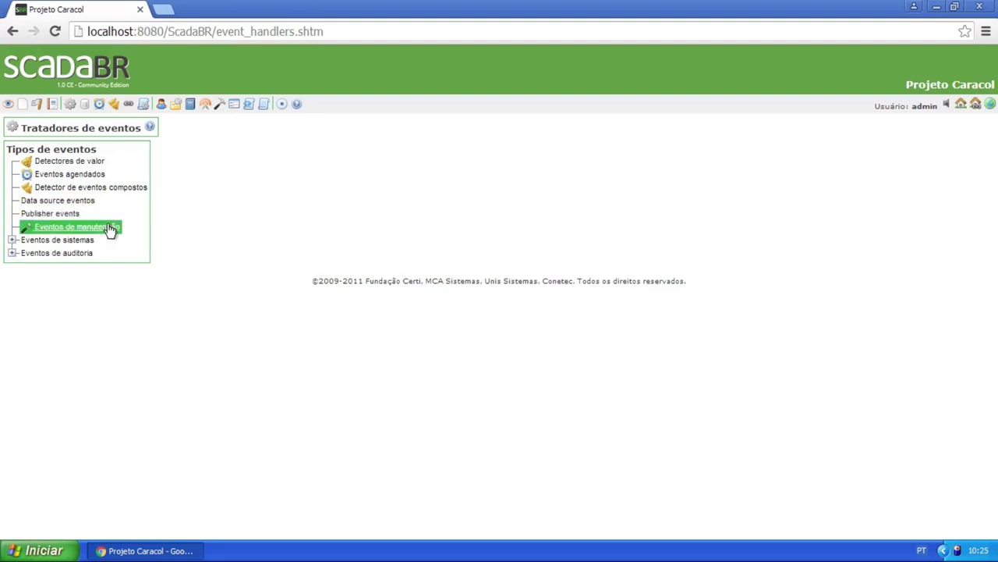
click(12, 241)
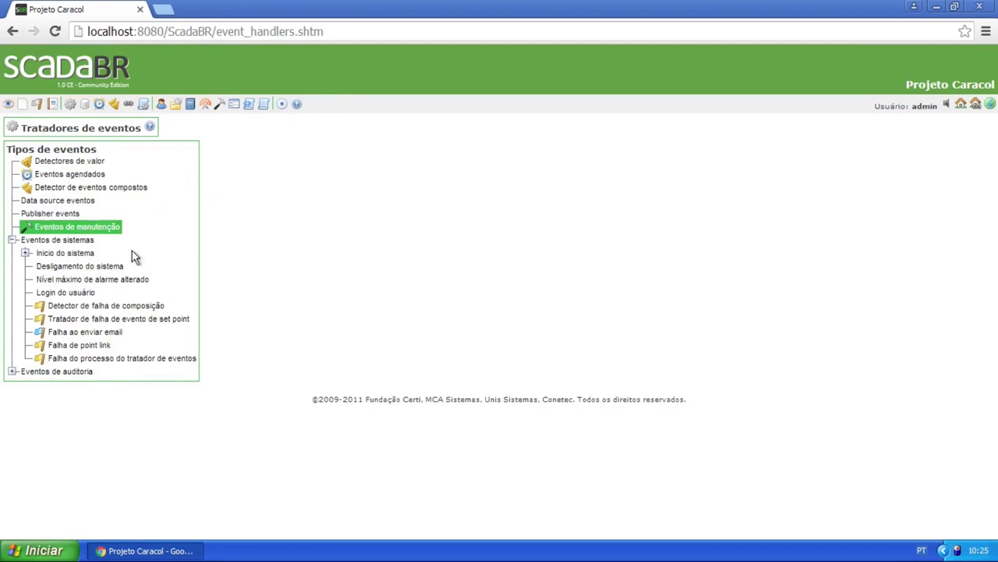
Create a Set point handler for the Inicio do sistema event
click(75, 253)
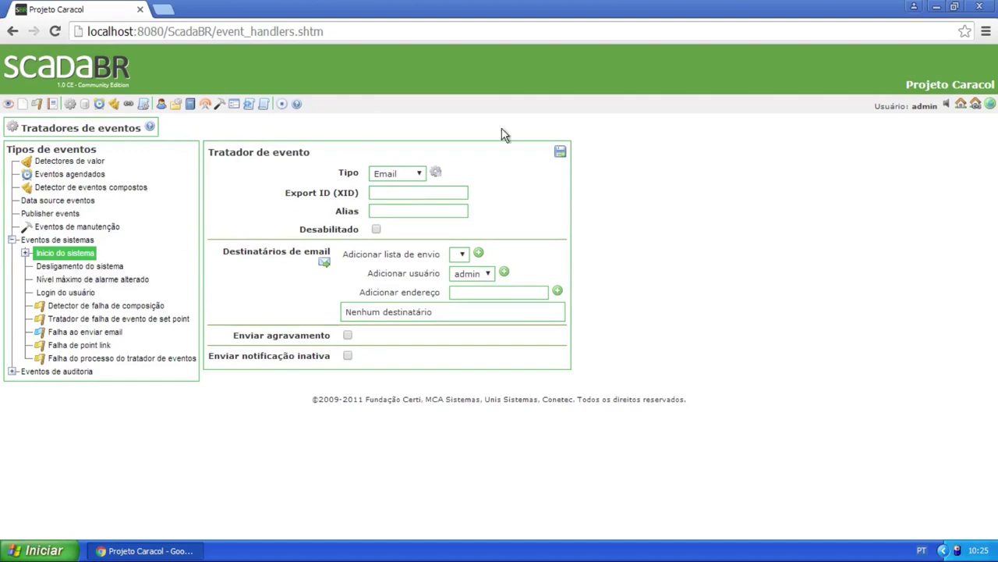
click(414, 180)
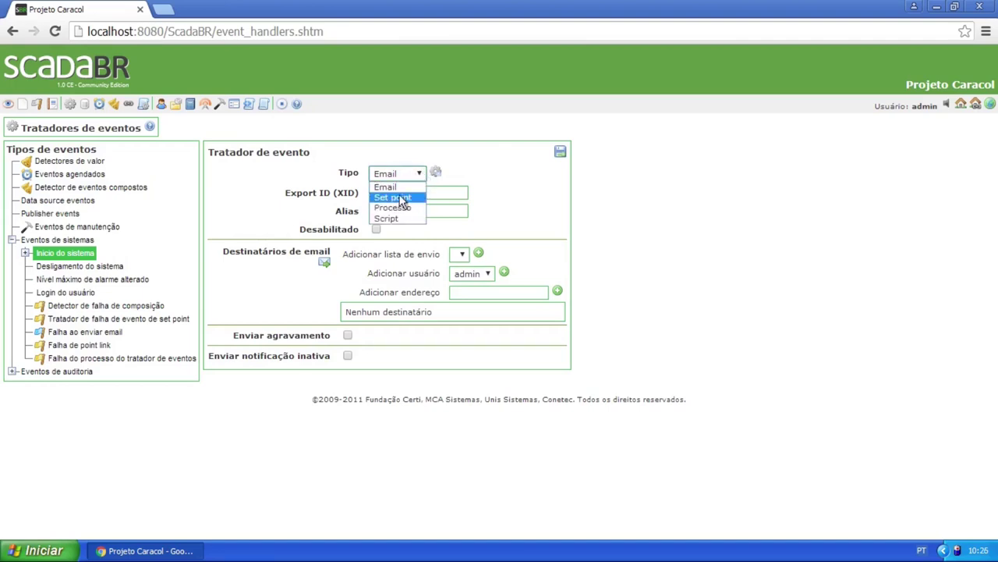
click(392, 197)
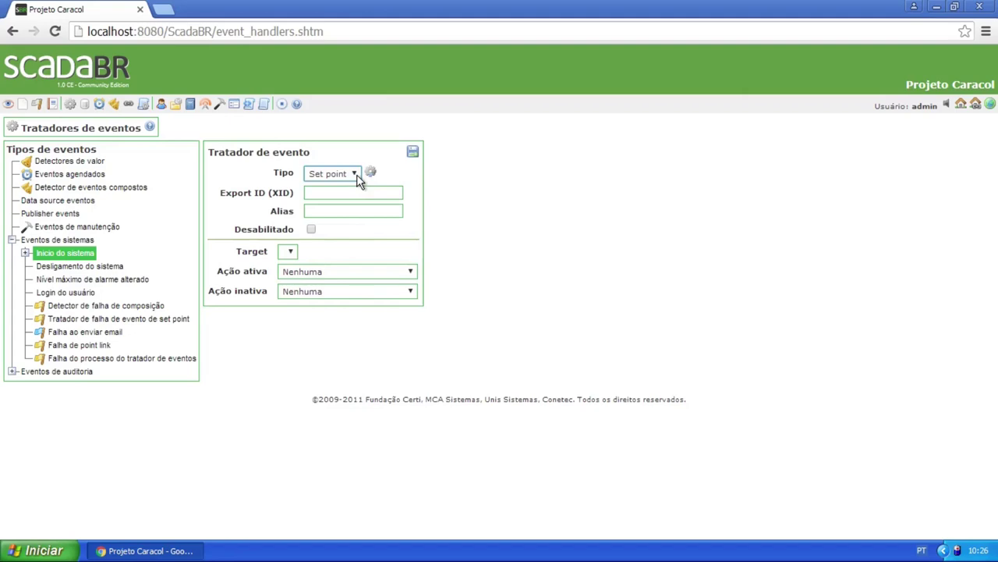
Set the handler's Ação ativa to 'Setar para um valor estático'
click(290, 252)
click(322, 271)
click(403, 266)
click(349, 271)
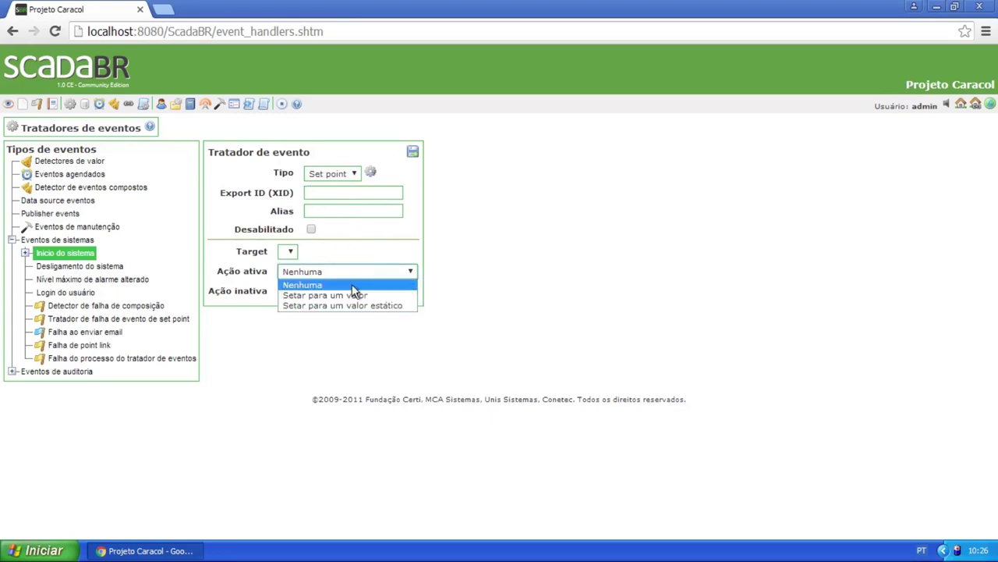
click(355, 292)
click(293, 291)
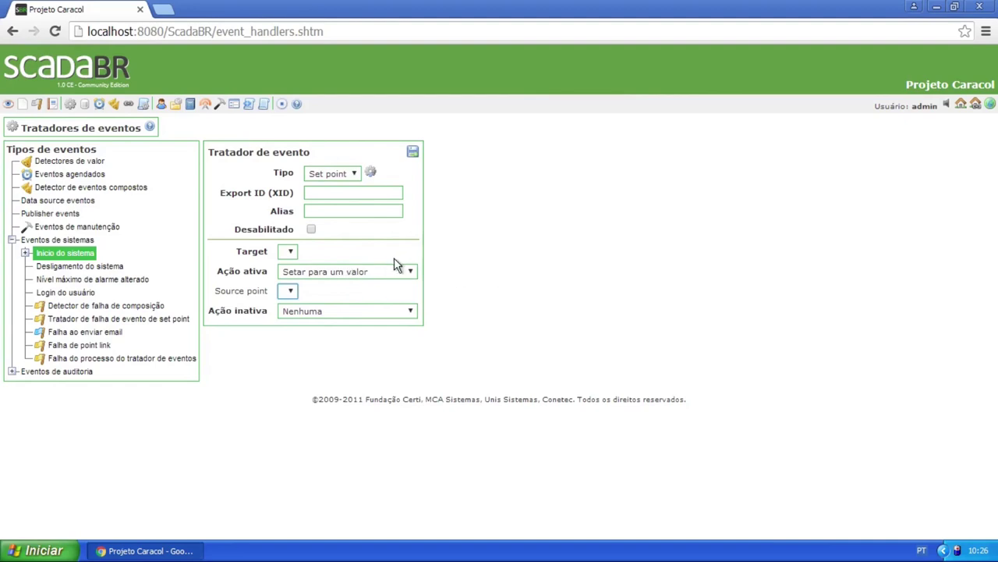
click(343, 273)
click(362, 306)
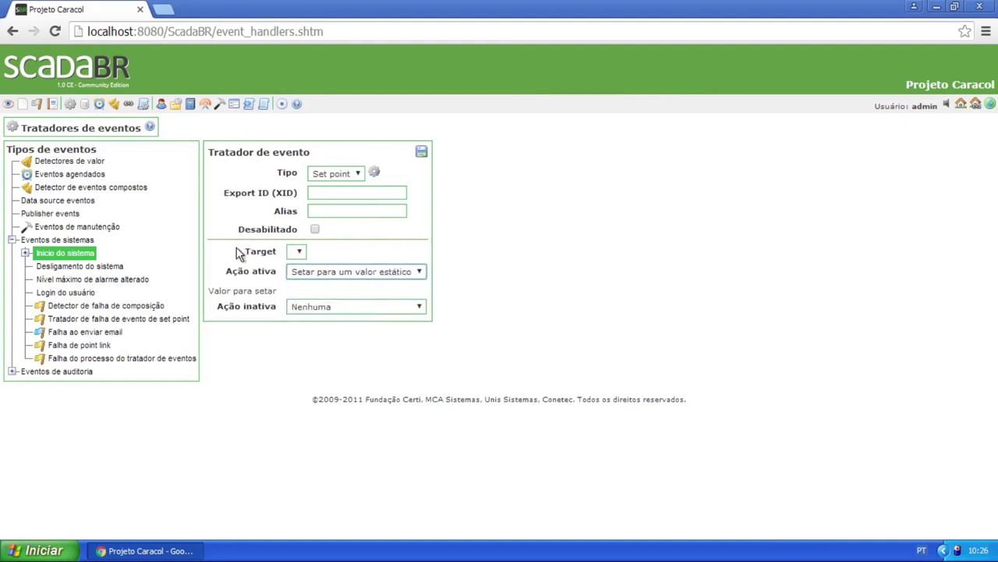
click(287, 288)
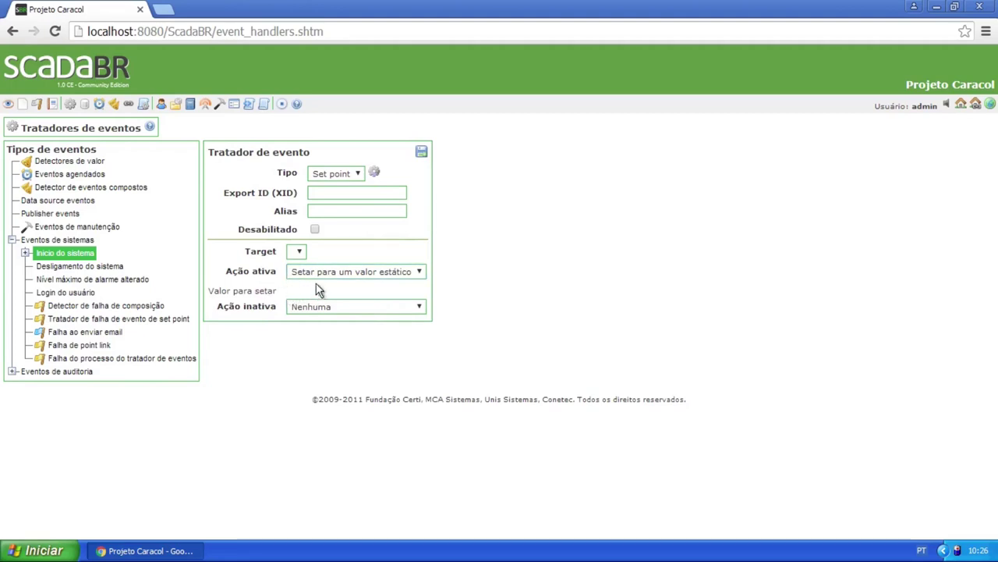
click(393, 273)
click(393, 273)
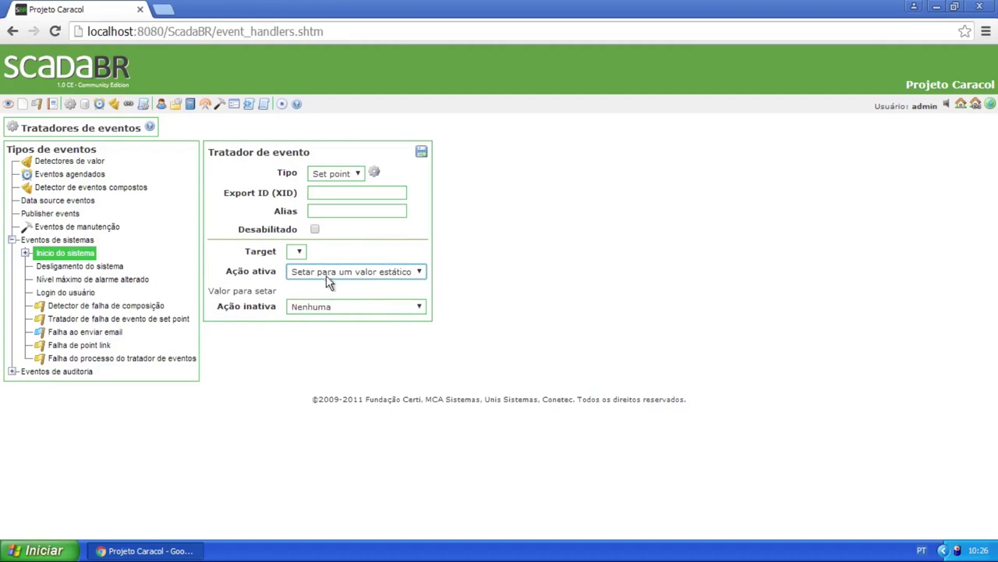
Toggle the handler's disabled box off again and go to Eventos agendados
click(297, 251)
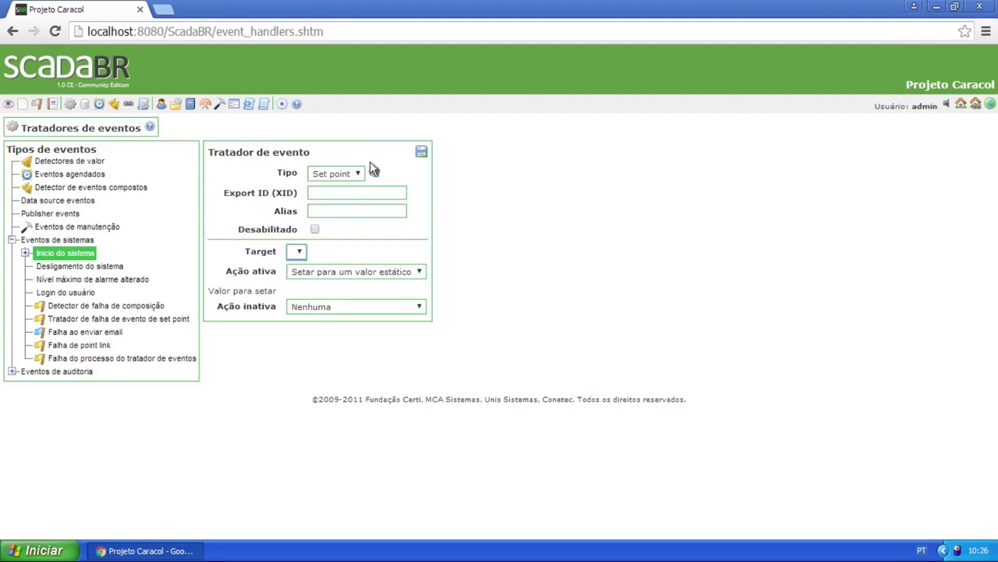
click(314, 229)
click(315, 229)
click(96, 105)
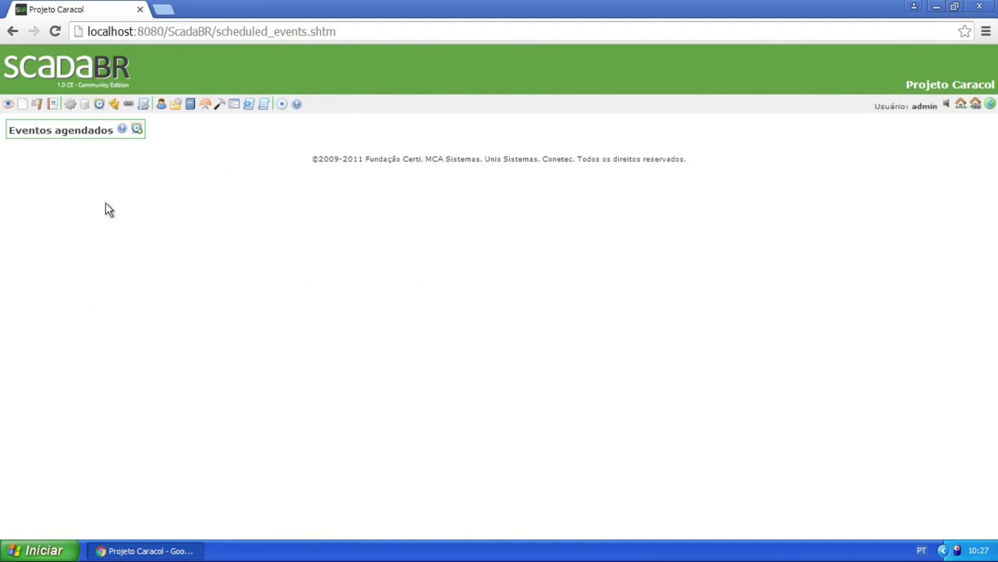
Add a scheduled event with alias 'Evento' and alarm level Urgente
click(139, 129)
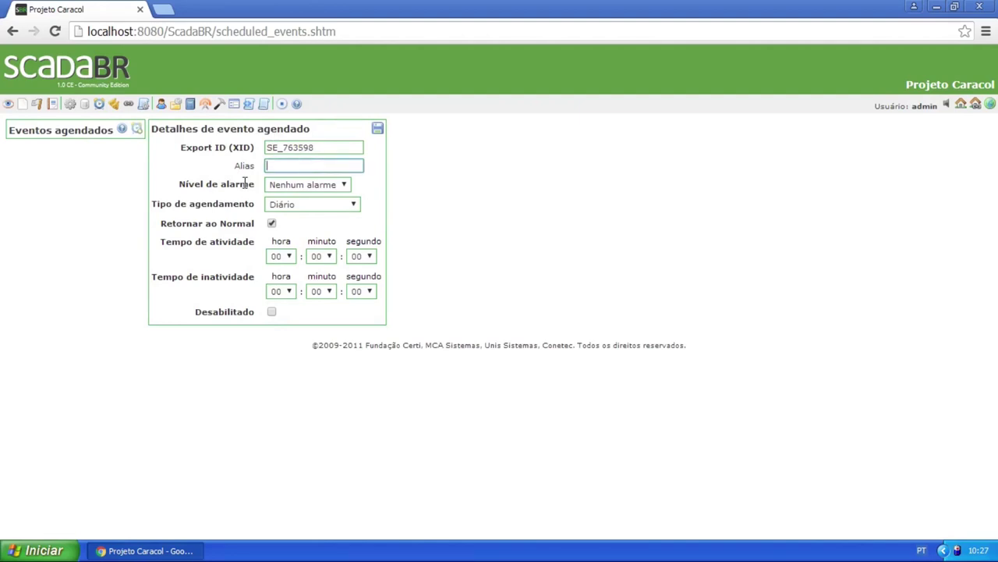
drag(234, 166, 266, 164)
click(283, 167)
text(Evento)
click(327, 188)
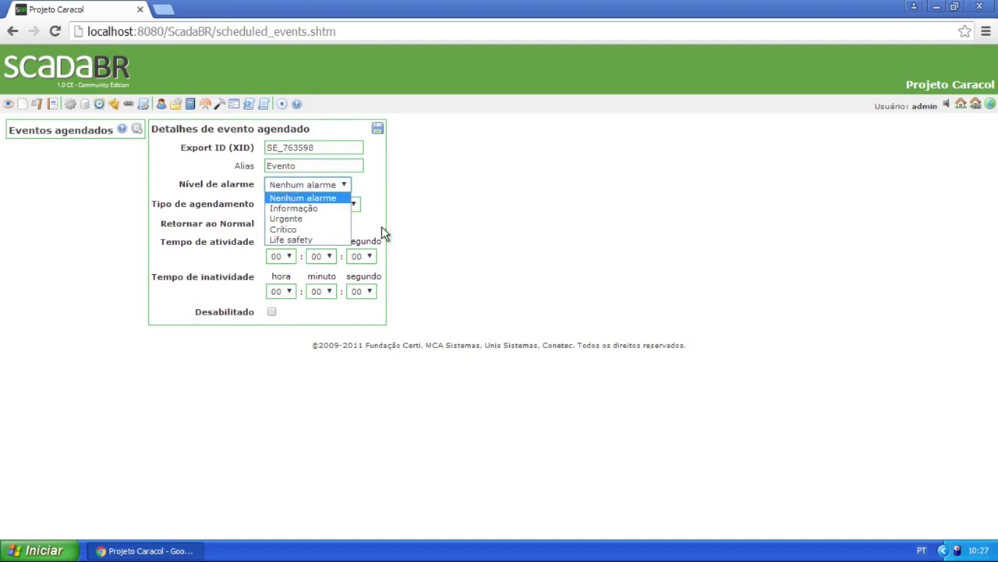
click(325, 218)
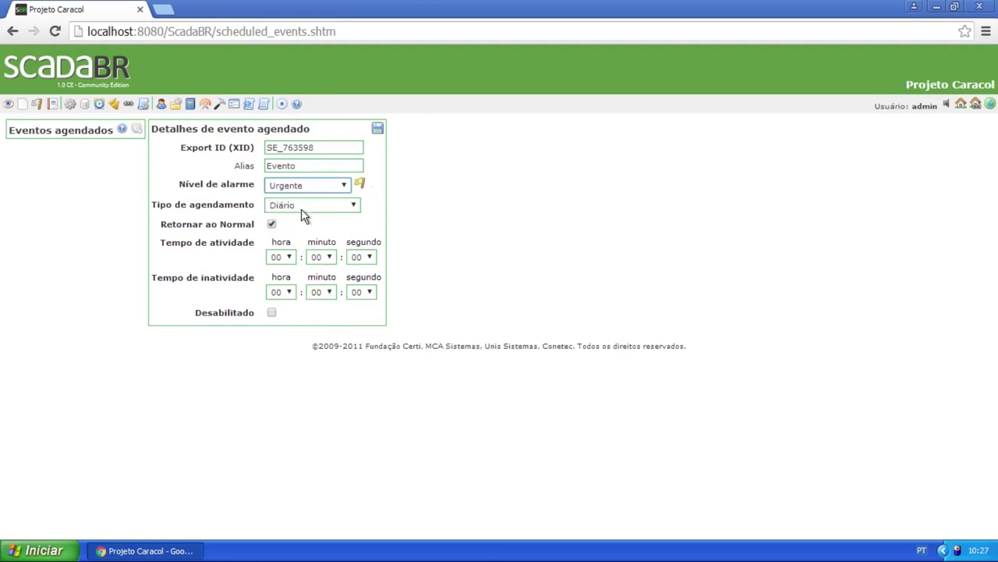
Keep the schedule Diário, toggle return-to-normal and disabled back on, then open compound events
click(313, 204)
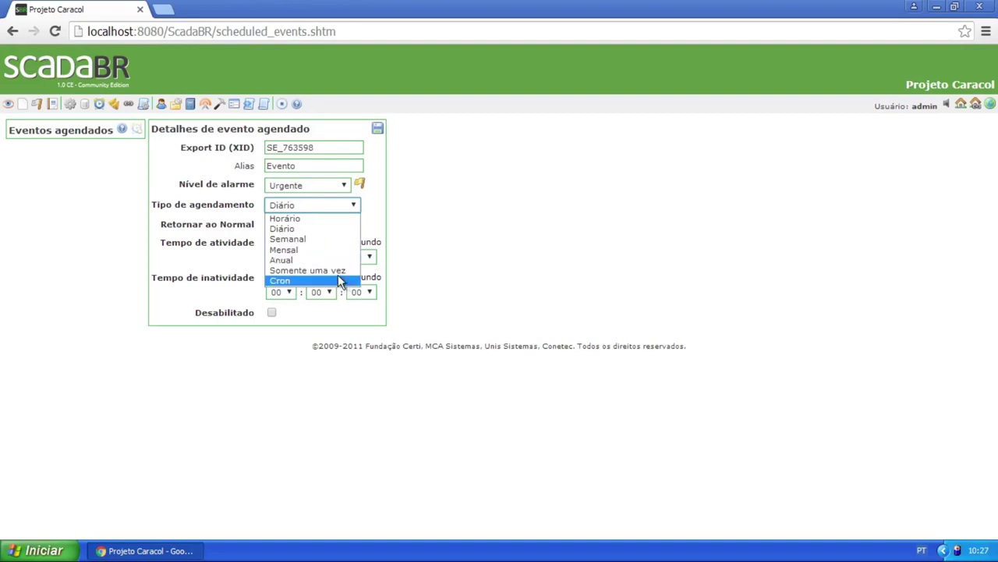
click(457, 244)
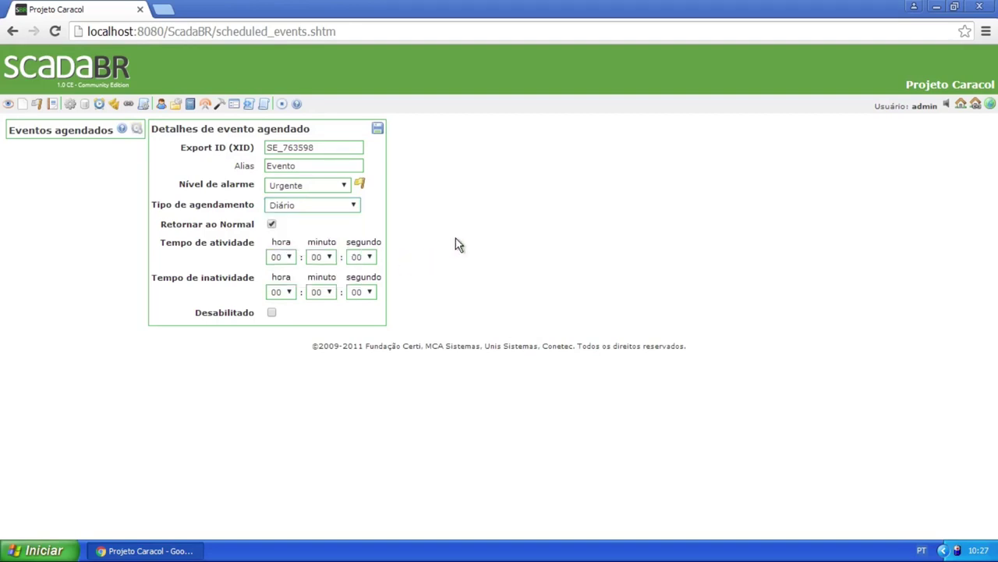
click(273, 225)
click(272, 225)
click(271, 224)
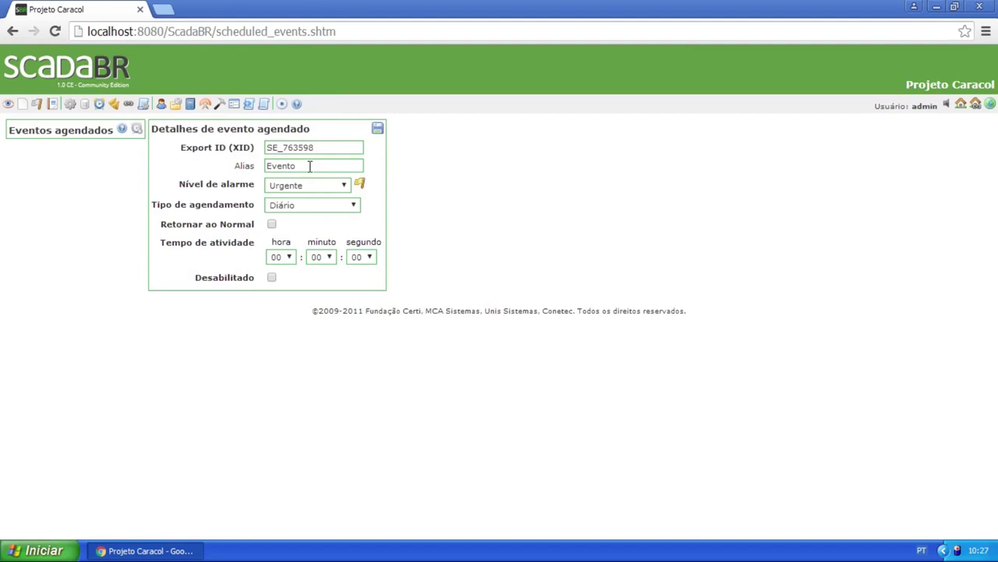
click(272, 224)
click(272, 312)
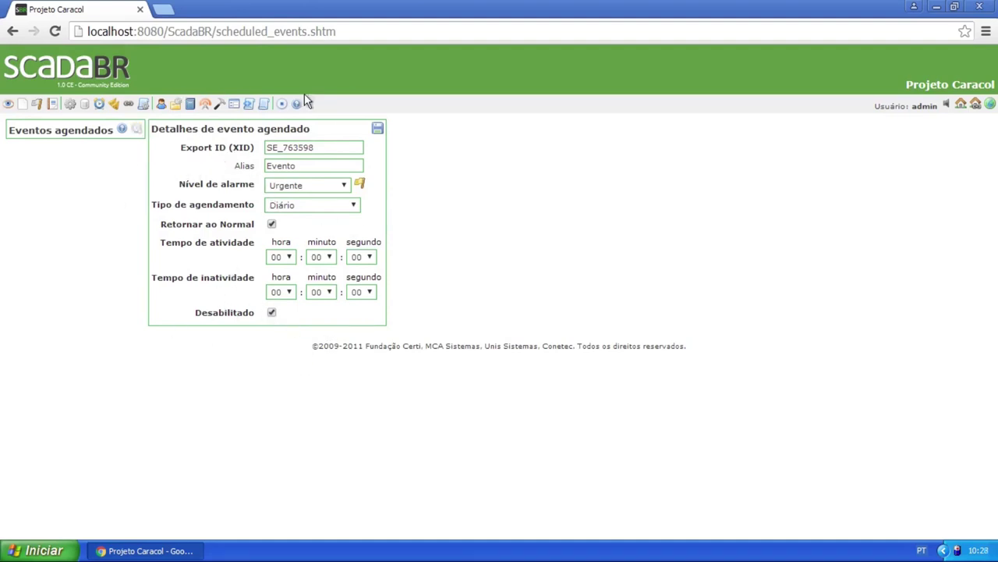
click(271, 313)
click(114, 105)
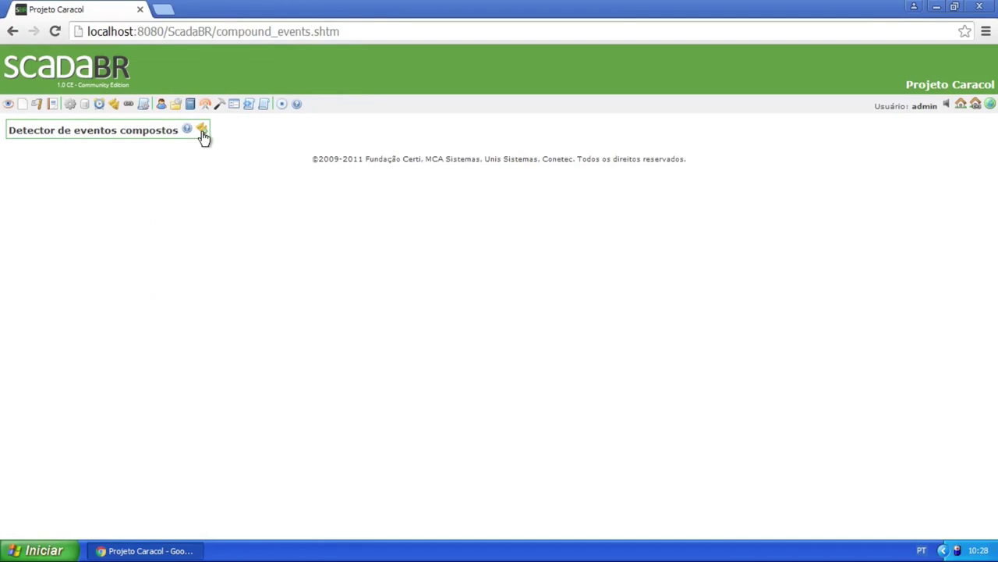
click(202, 129)
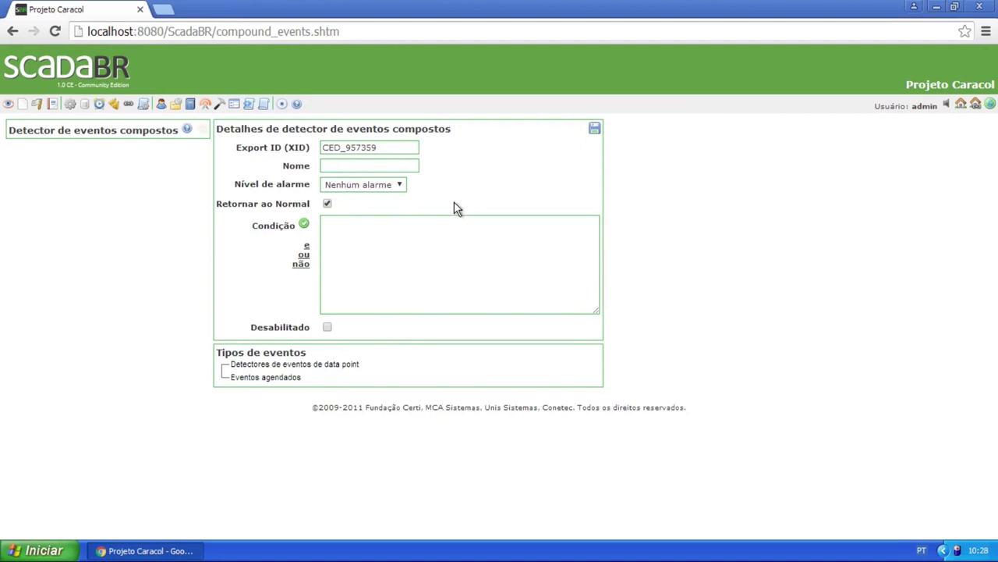
click(400, 162)
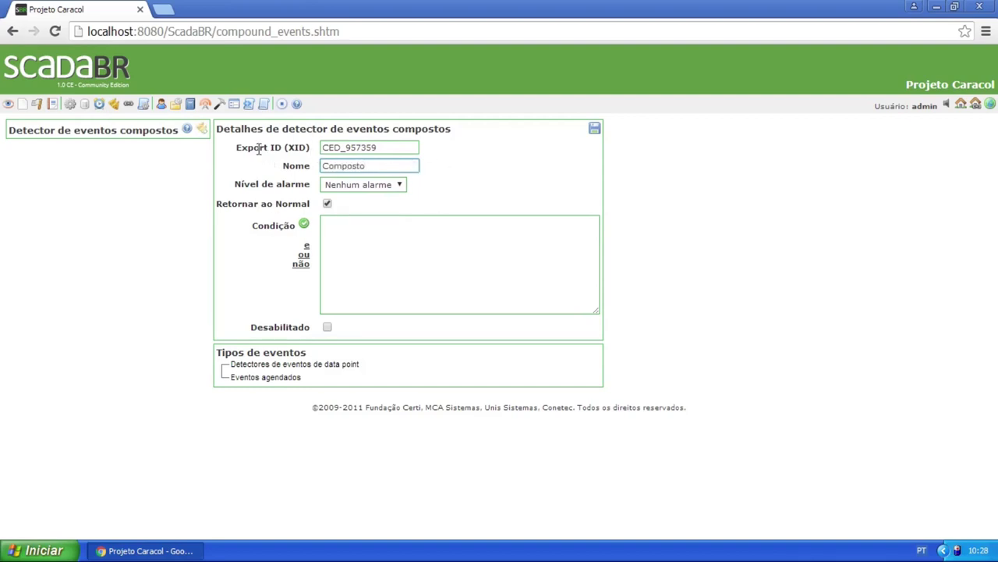
drag(234, 147, 312, 147)
click(293, 146)
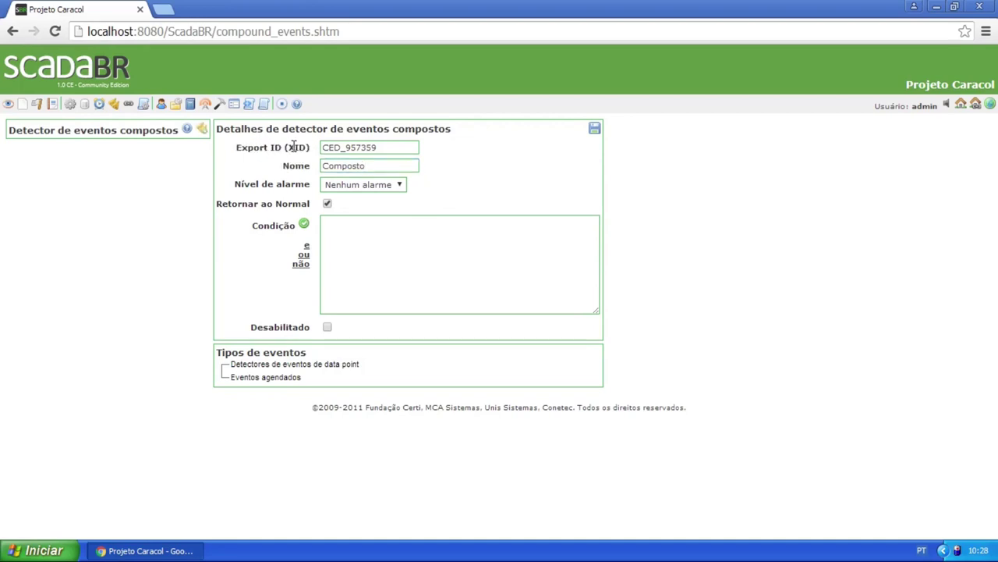
double_click(293, 148)
drag(386, 148, 324, 148)
click(387, 148)
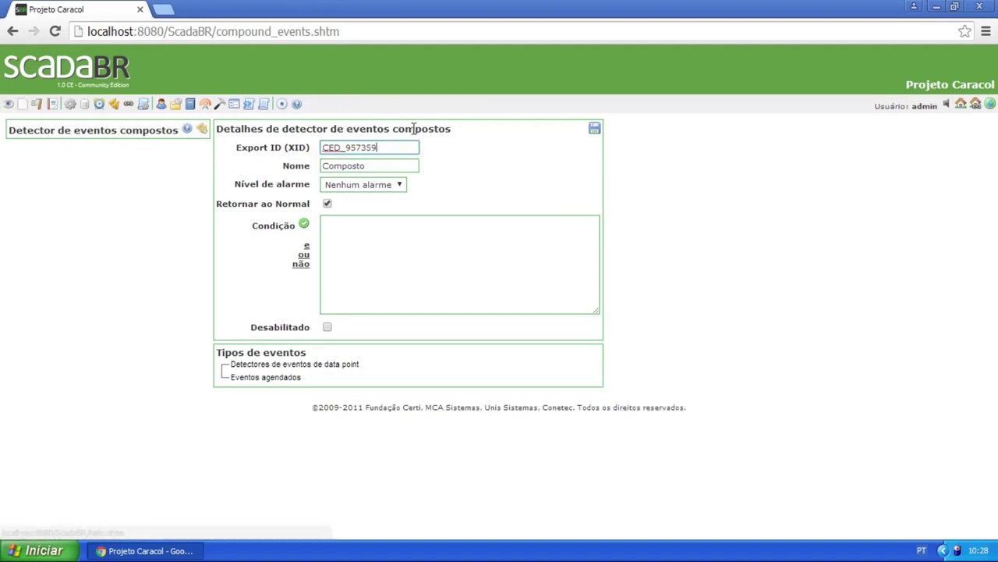
drag(236, 148, 381, 148)
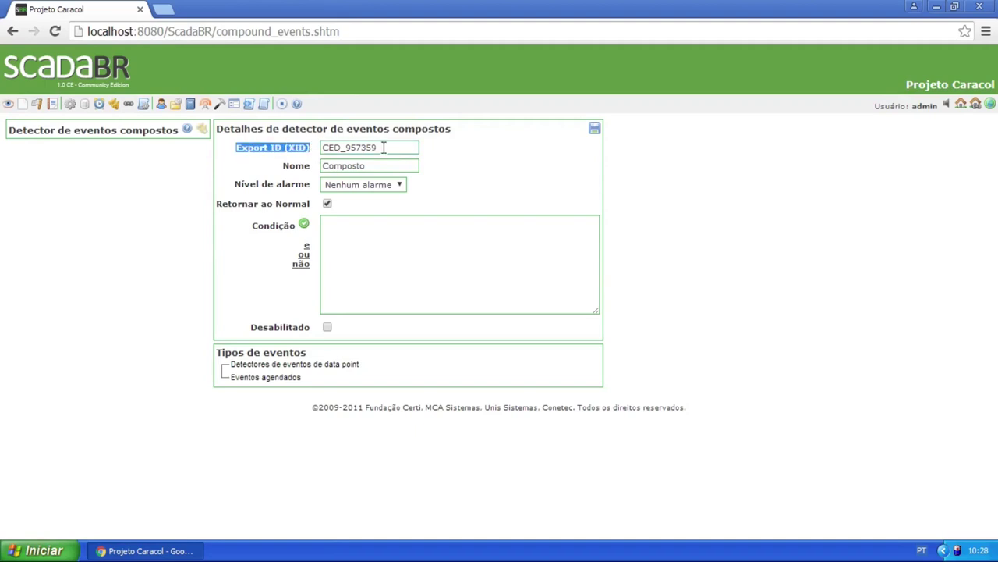
click(383, 147)
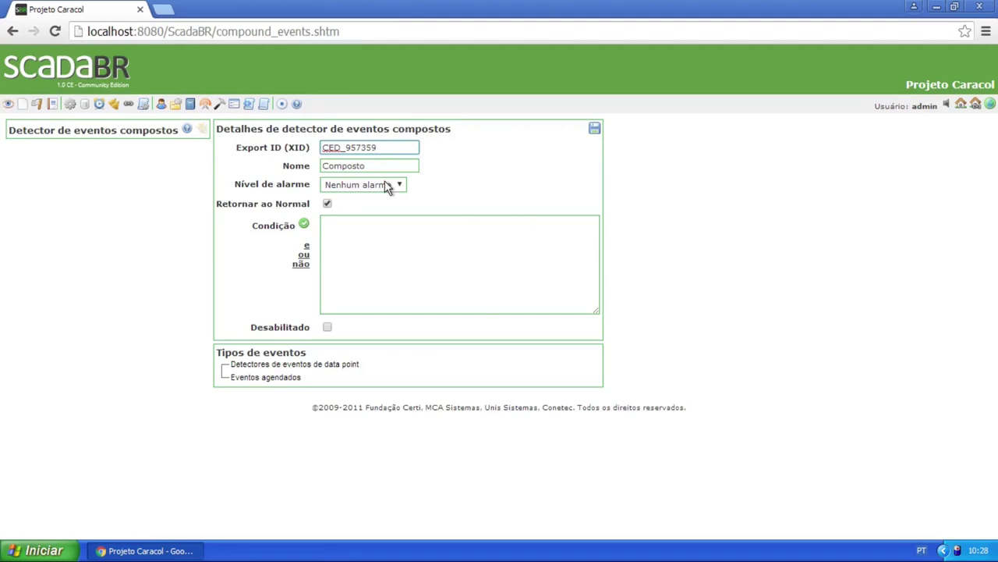
click(327, 204)
click(327, 203)
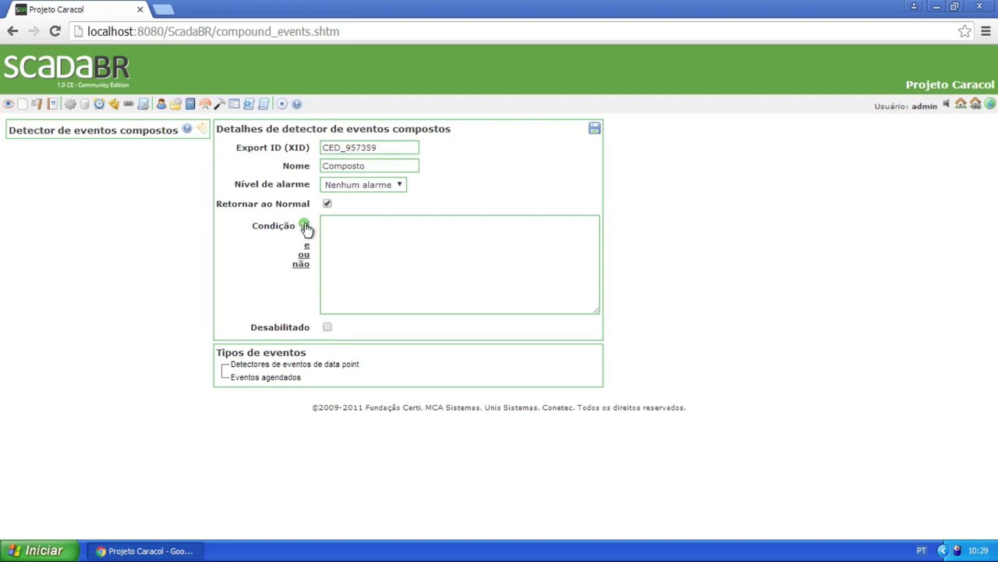
click(343, 221)
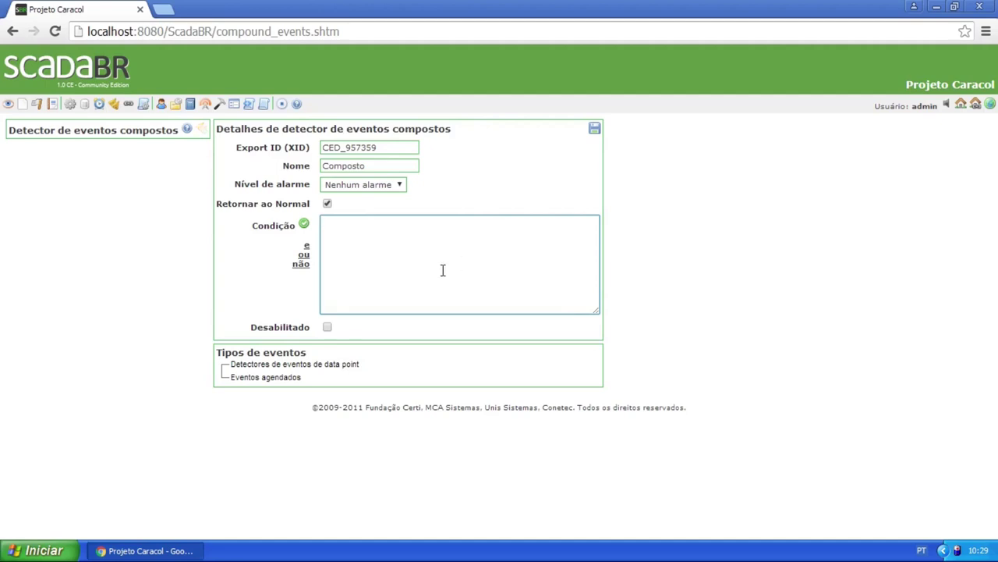
Show the data point event detectors list and enter 'P2 P93' as the condition
click(328, 364)
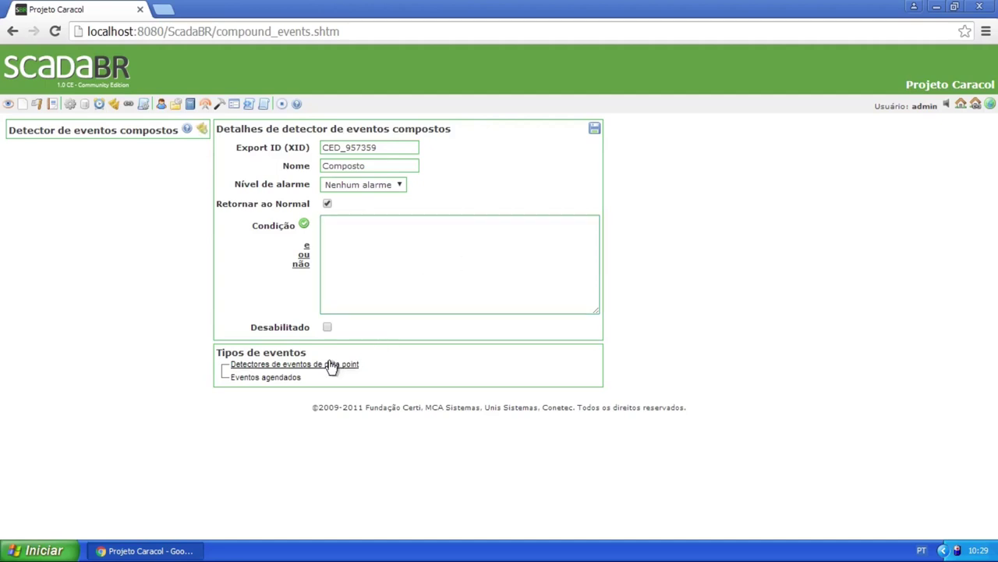
click(290, 377)
click(265, 365)
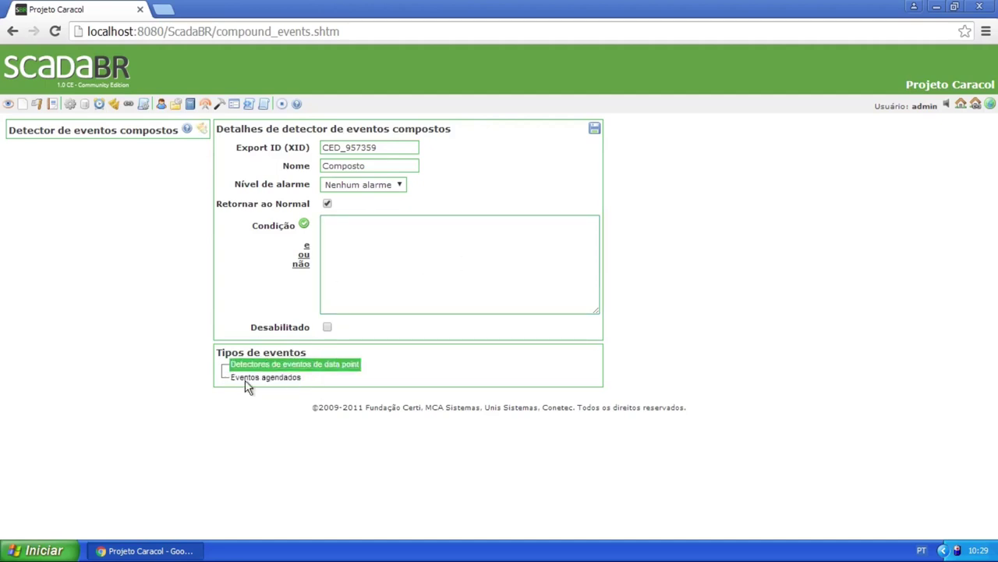
click(388, 223)
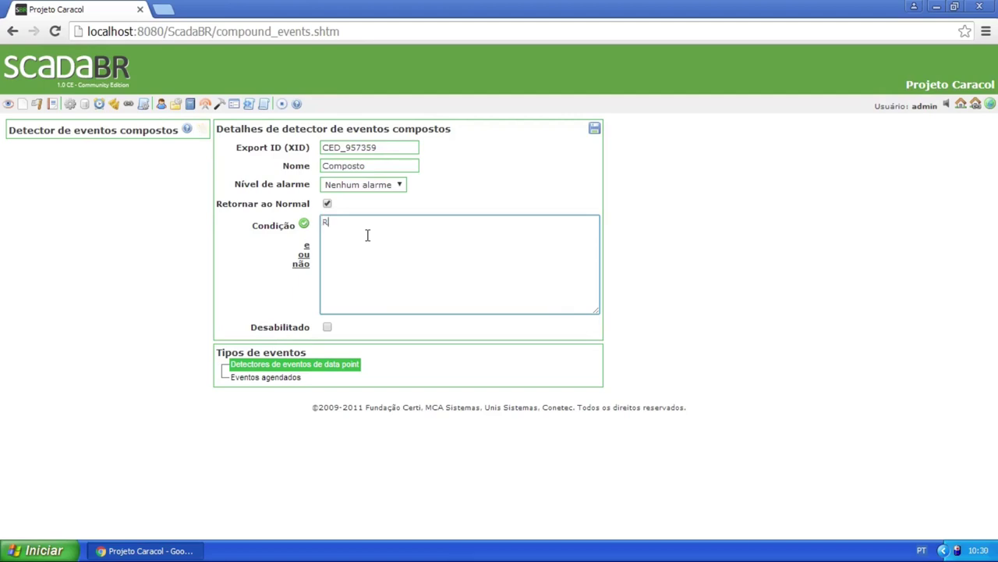
text(2)
Zoom the page in and place the caret right after P2 in the condition
key(ctrl+plus)
key(ctrl+plus)
key(ctrl+plus)
key(ctrl+plus)
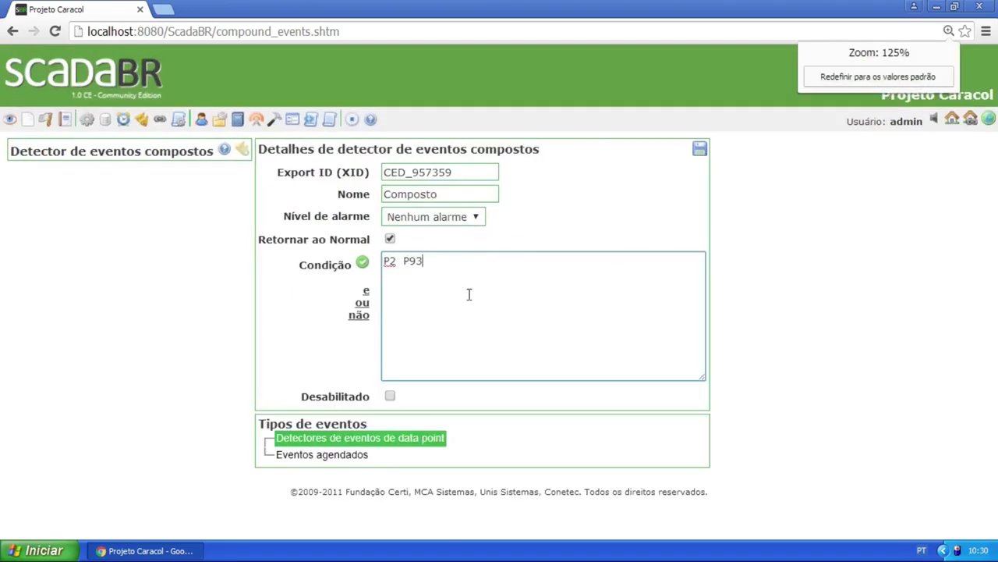
key(ctrl+plus)
scroll(574, 318, down, 2)
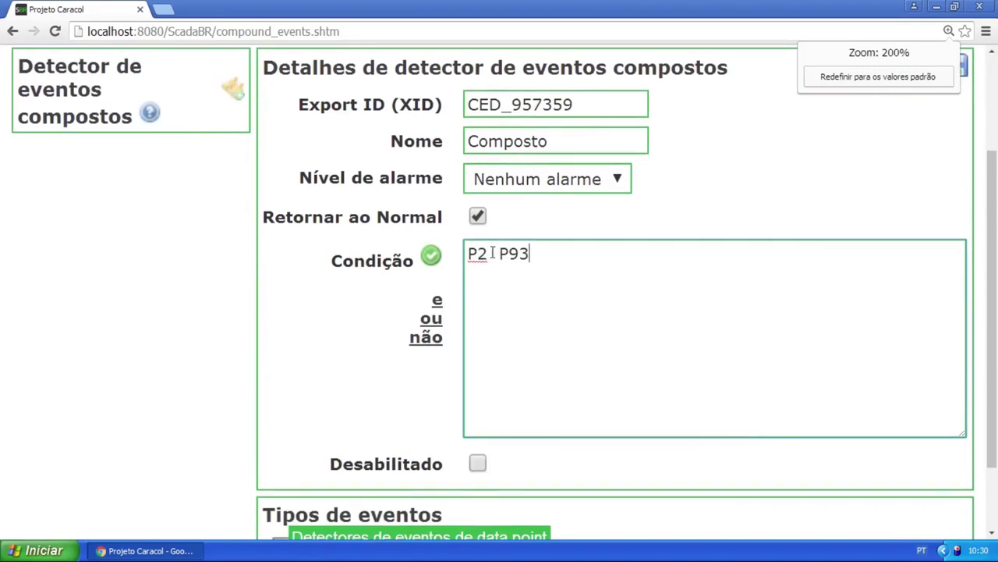
click(493, 254)
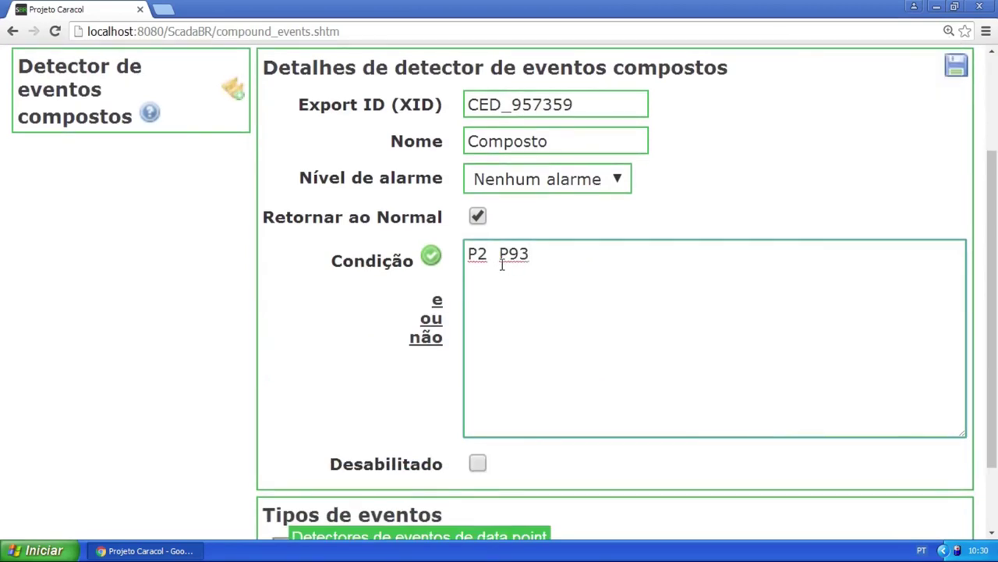
double_click(487, 260)
drag(528, 253, 501, 254)
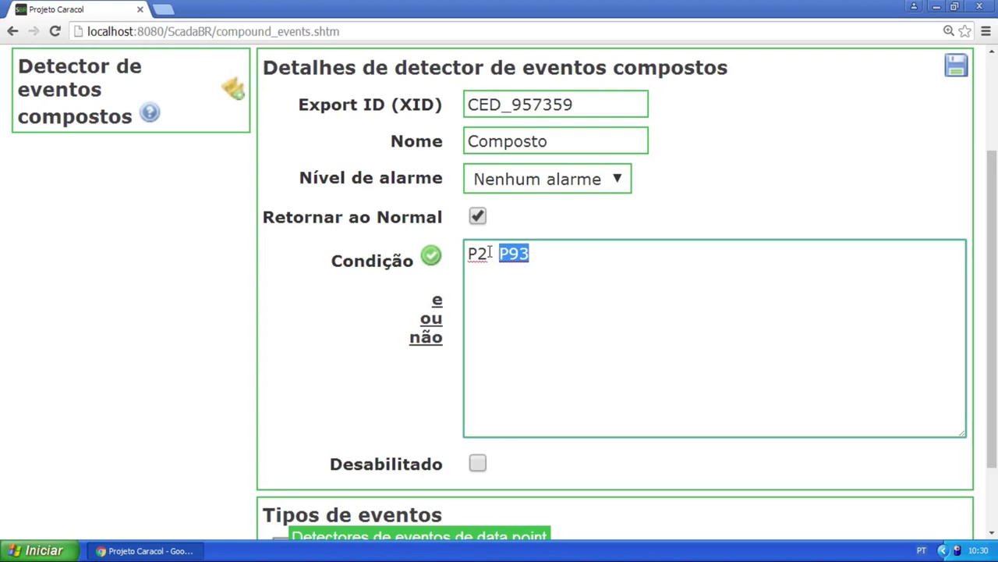
click(490, 253)
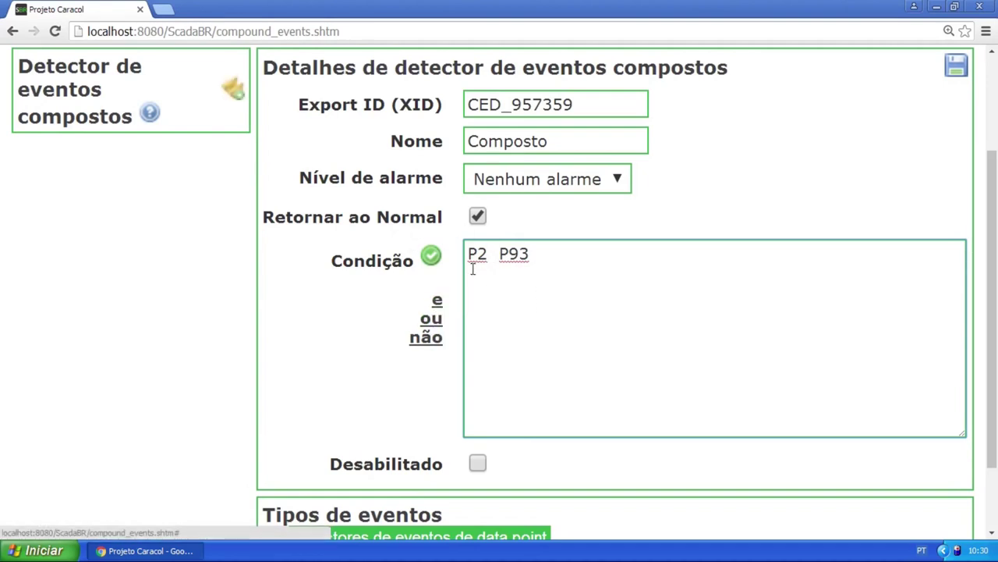
drag(488, 254, 465, 259)
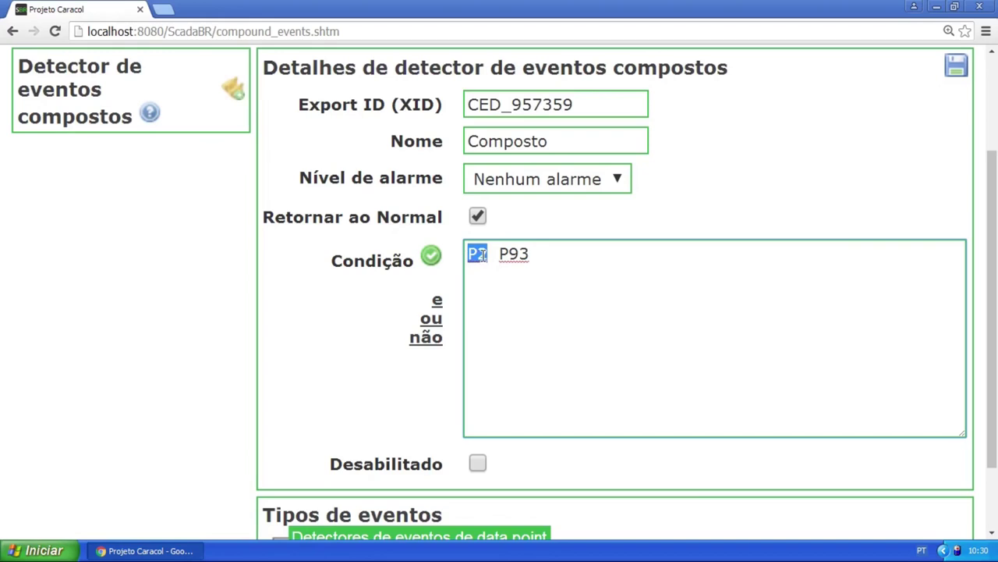
click(493, 254)
Insert '&&' and '!' before P93, retype '&& !', then clear the whole condition
click(438, 301)
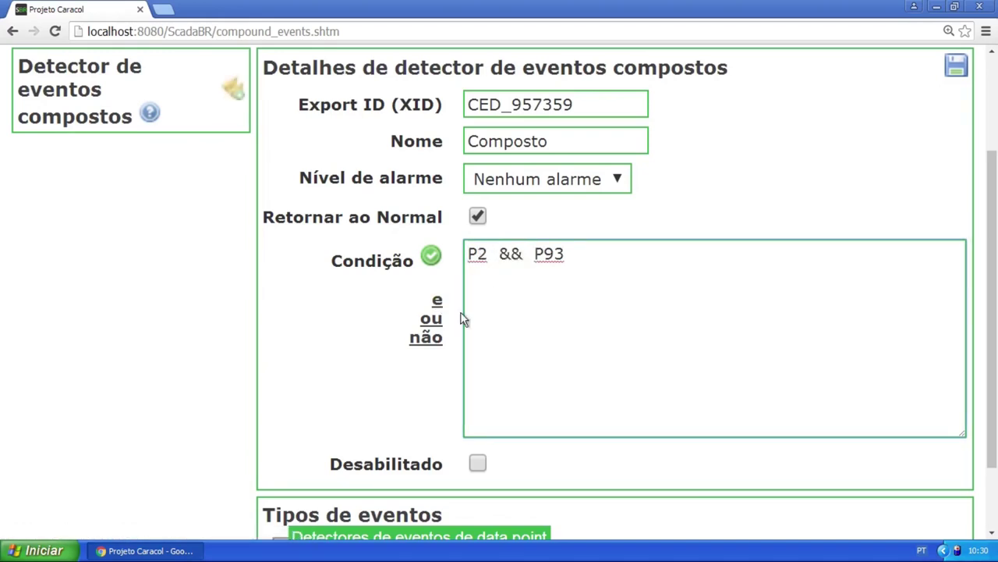
click(436, 337)
drag(543, 265, 535, 265)
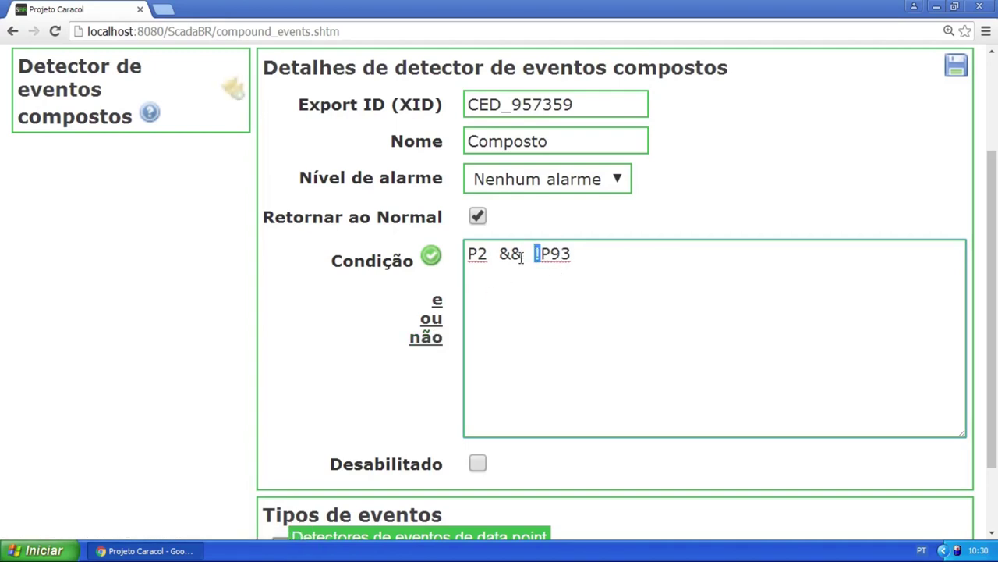
click(546, 254)
key(BackSpace)
key(BackSpace)
key(BackSpace)
key(BackSpace)
key(BackSpace)
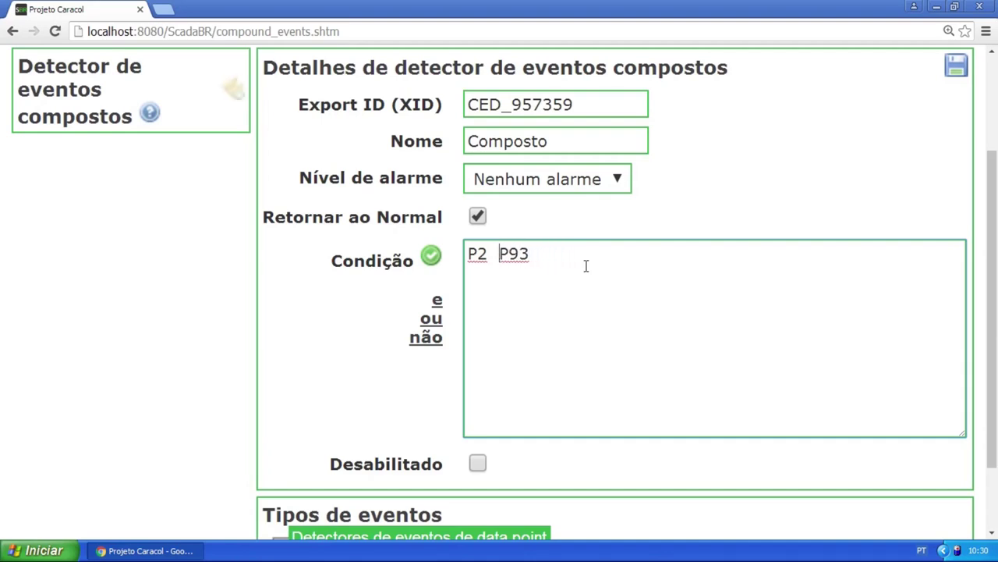
key(BackSpace)
text(&& )
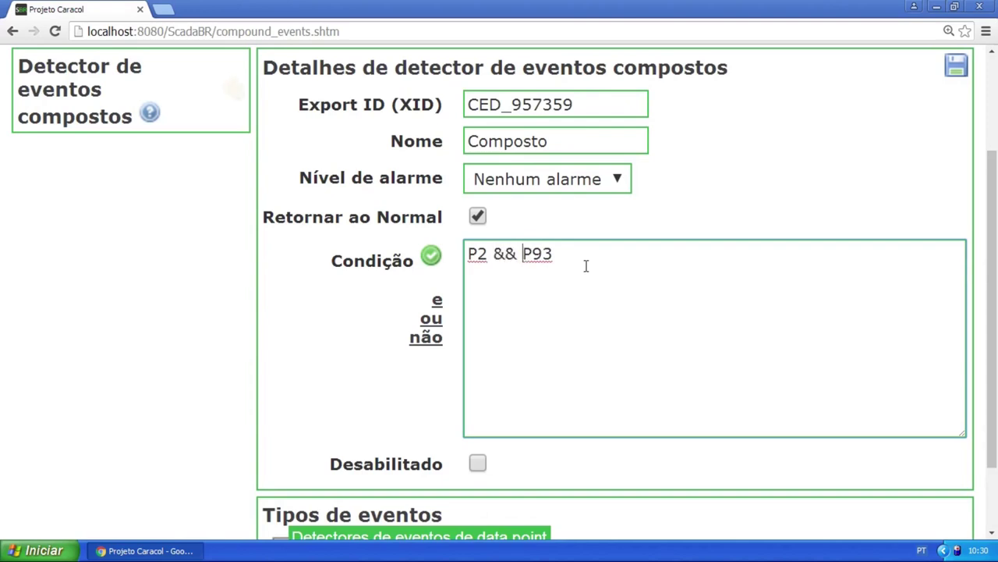
text(!)
key(shift+Home)
key(Delete)
key(Delete)
key(Delete)
key(Delete)
Type the condition 'P1 && P2'
scroll(527, 263, down, 2)
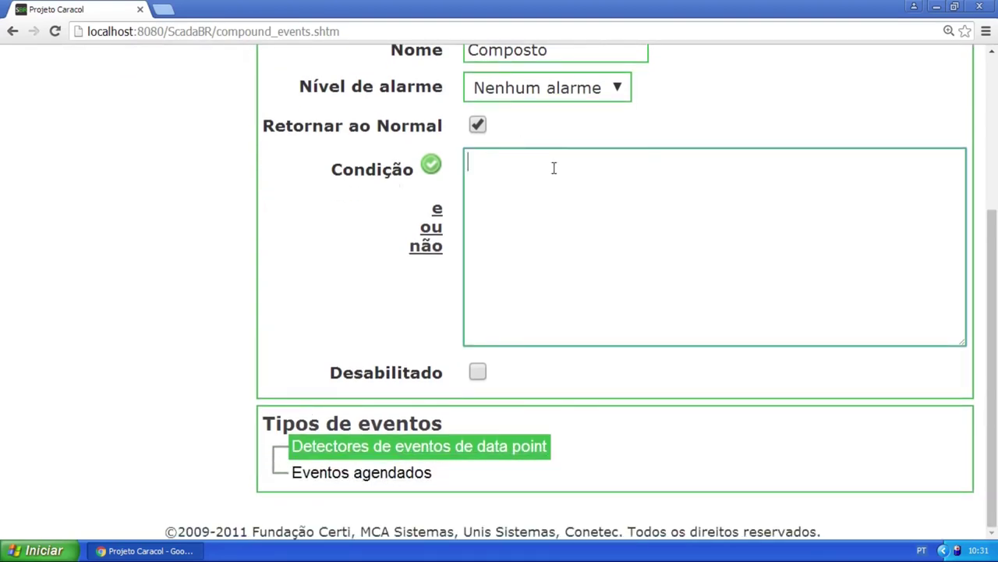
text(R)
key(BackSpace)
text(P1 P2)
click(487, 163)
text(&&)
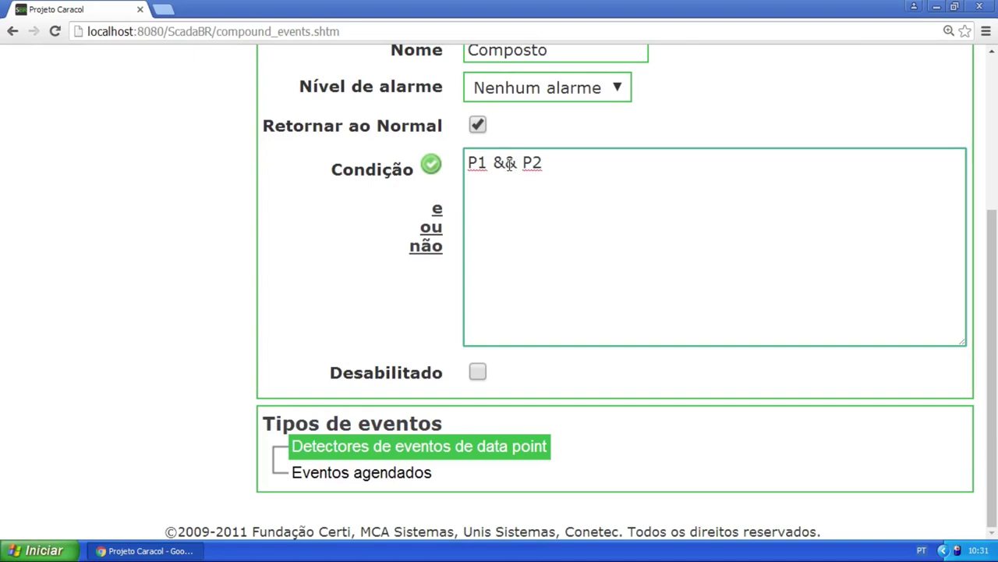
Change the condition to 'P1 || P2' using the 'ou' link, then delete it
click(550, 164)
key(Left)
key(Left)
key(BackSpace)
key(BackSpace)
key(BackSpace)
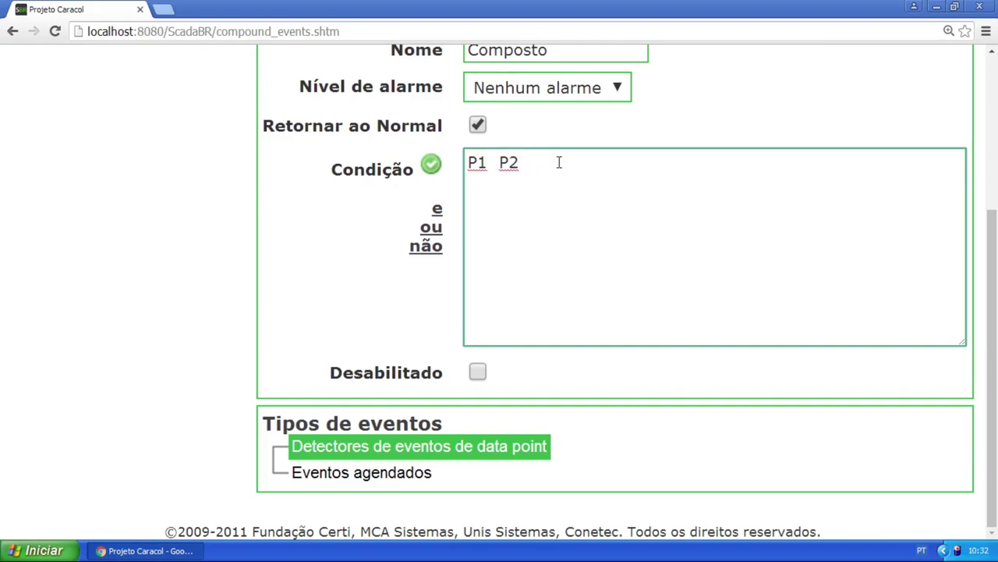
text(||)
drag(510, 161, 494, 161)
click(431, 227)
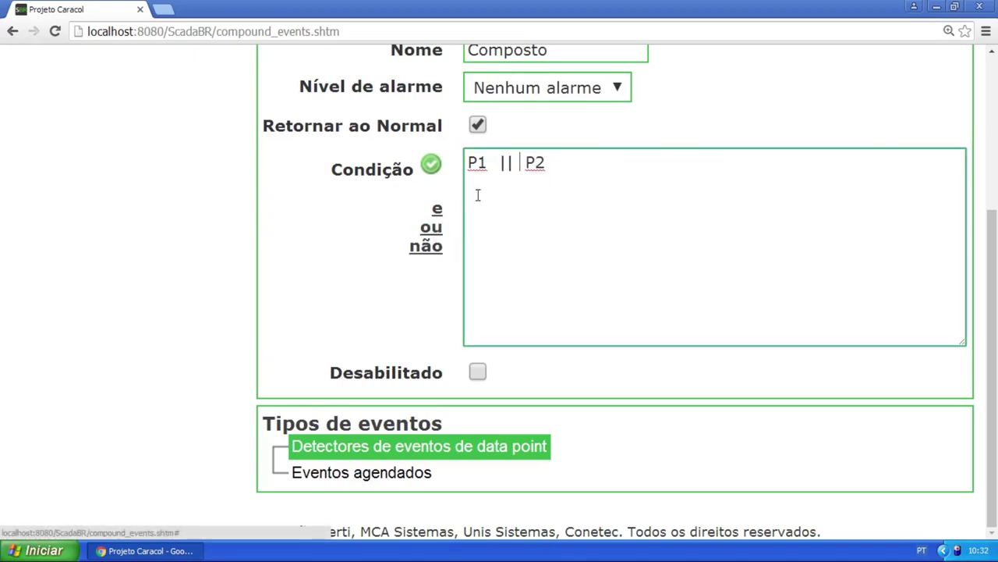
drag(579, 165, 468, 165)
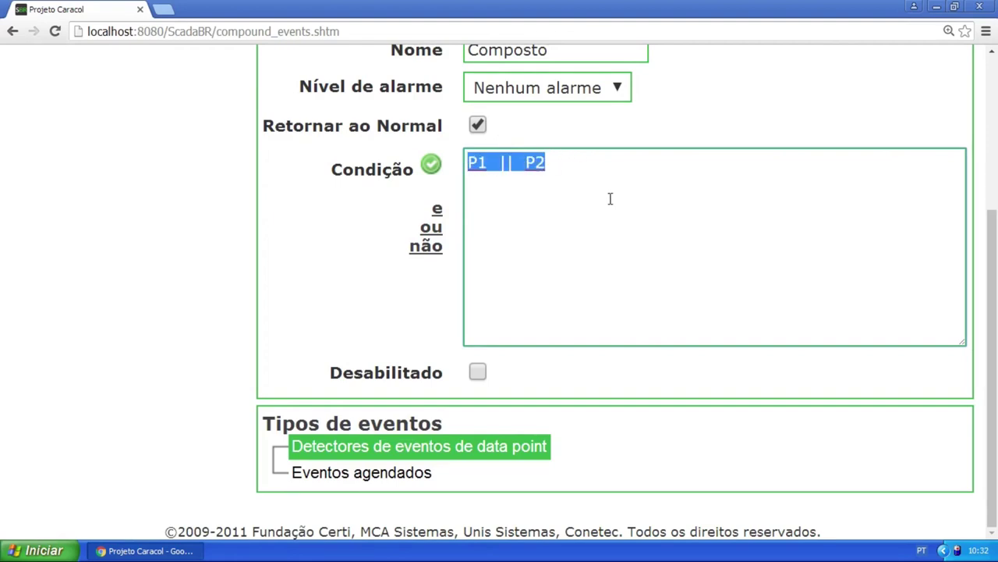
key(BackSpace)
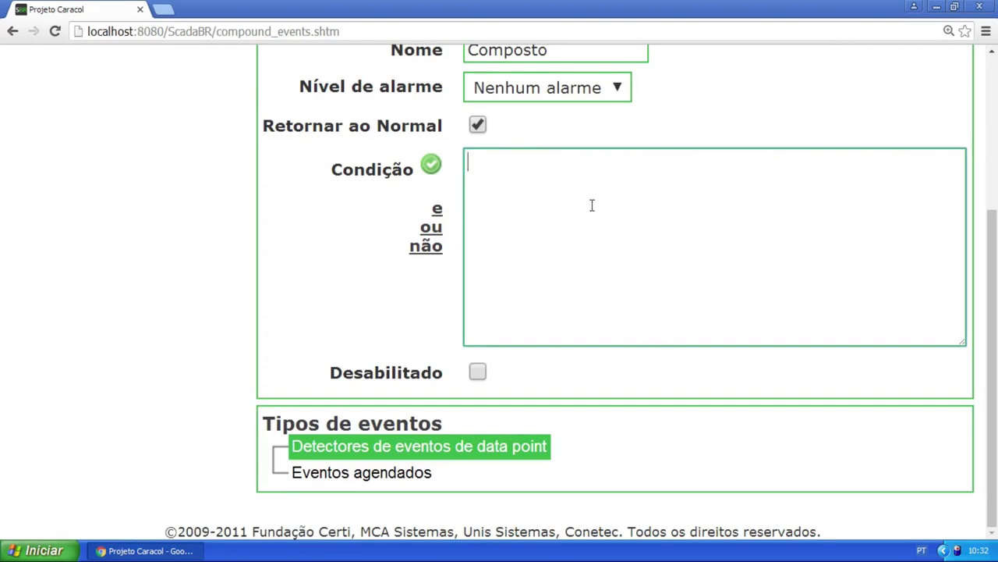
Reset the page zoom to normal and open the Point links page
key(ctrl+minus)
key(ctrl+minus)
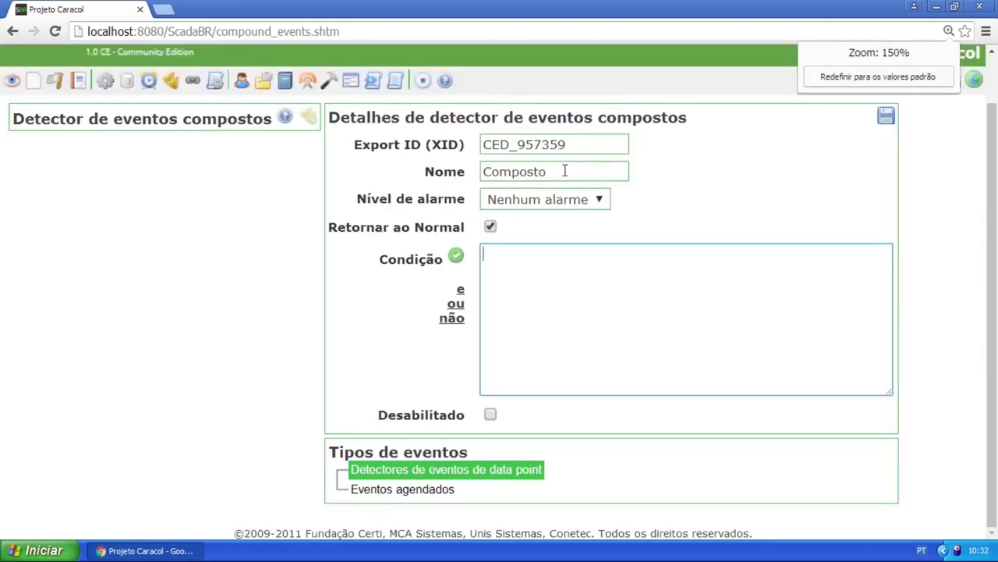
click(857, 74)
click(416, 361)
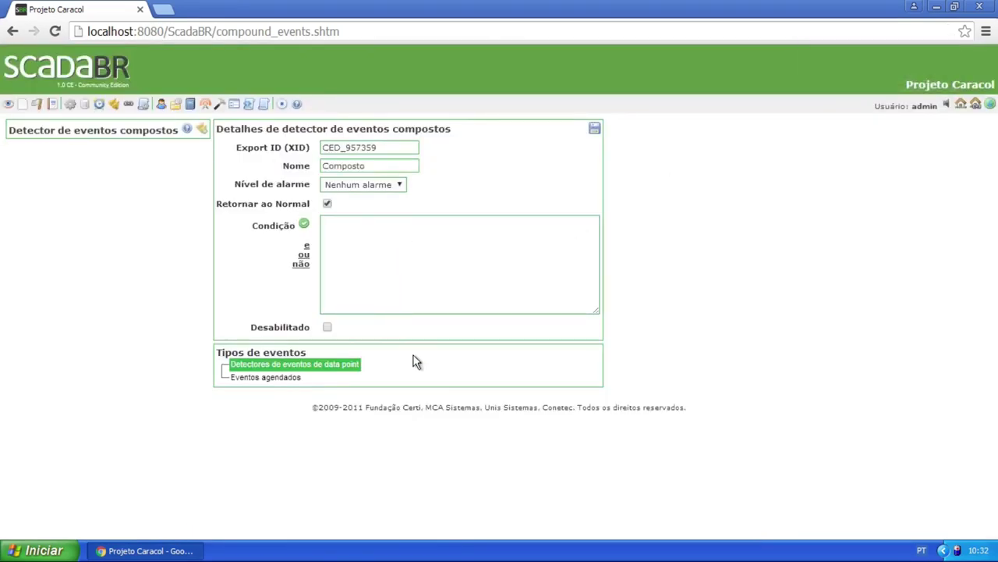
click(429, 226)
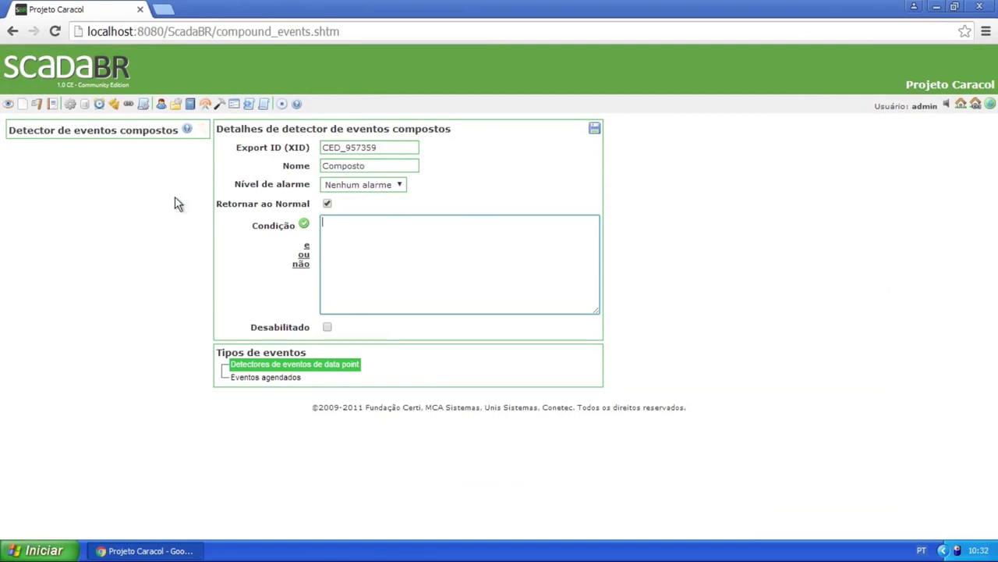
click(129, 108)
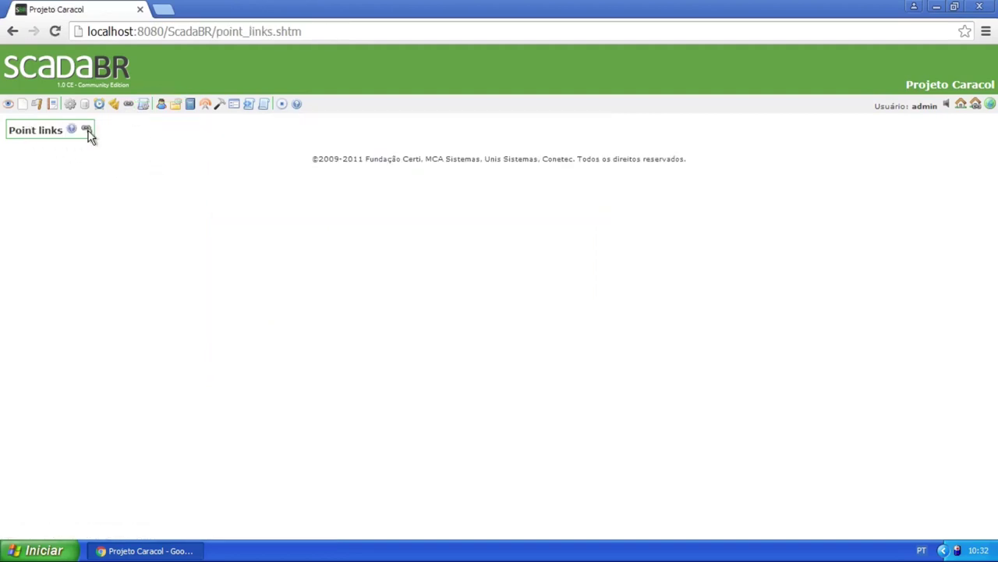
click(87, 131)
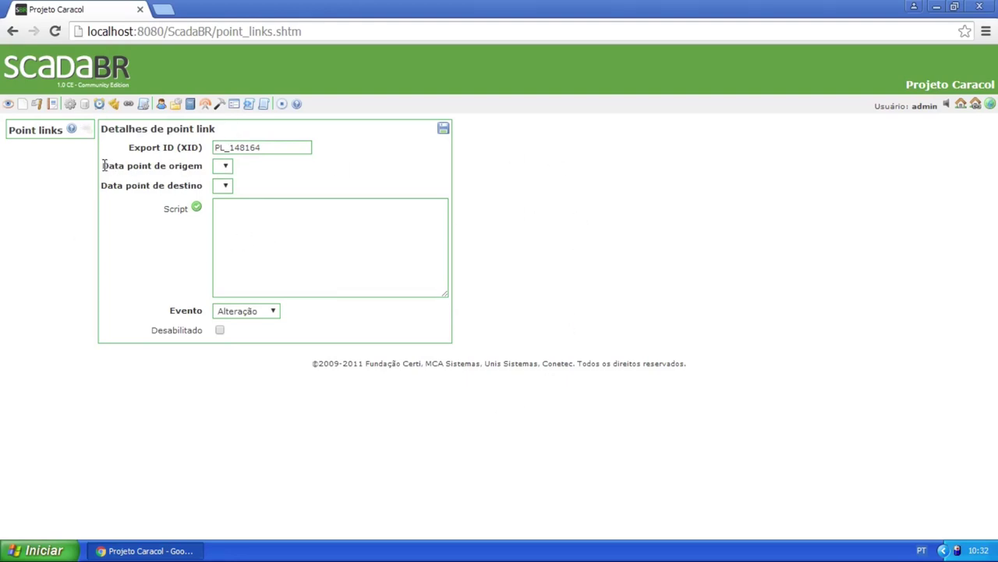
drag(104, 166, 200, 165)
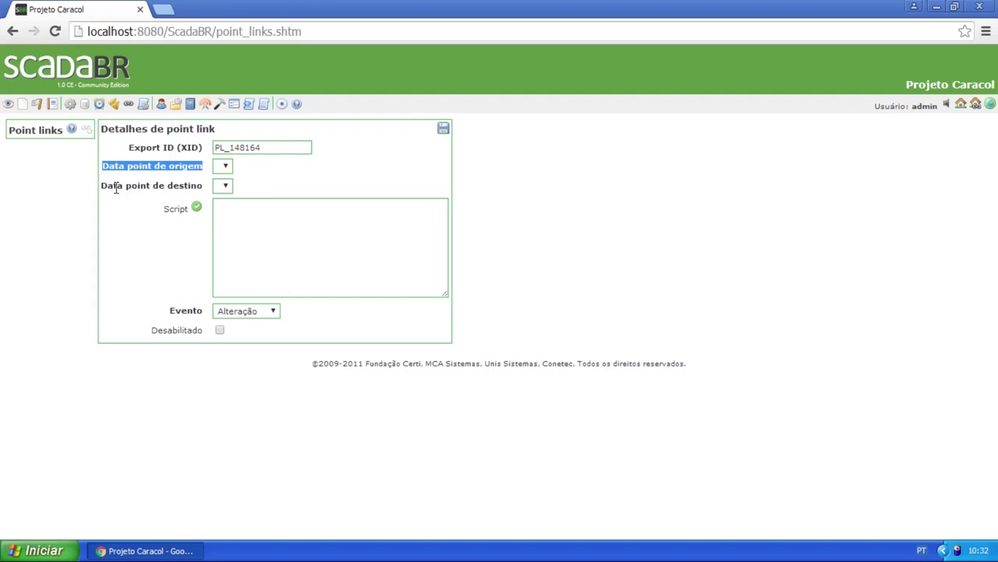
drag(102, 185, 205, 195)
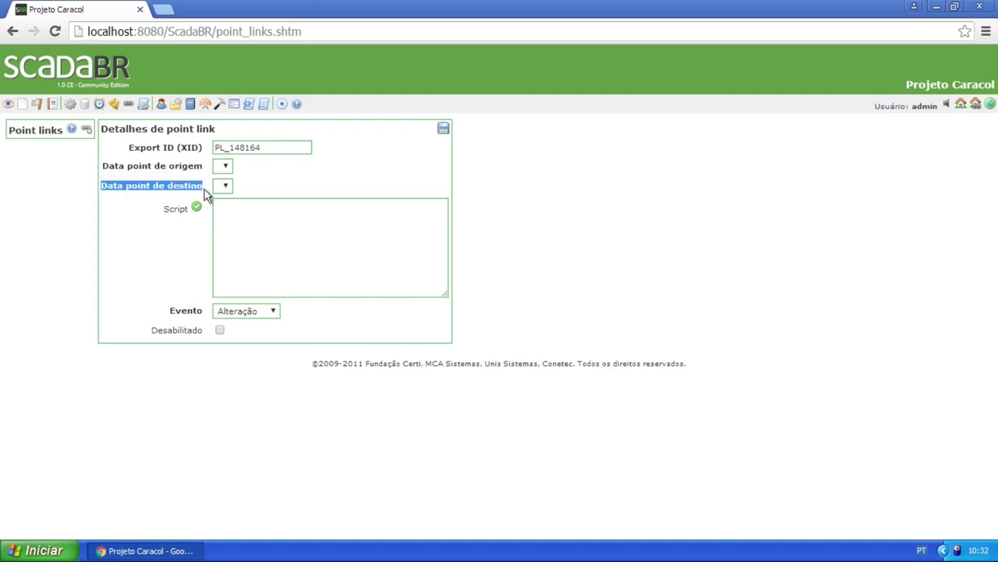
click(189, 175)
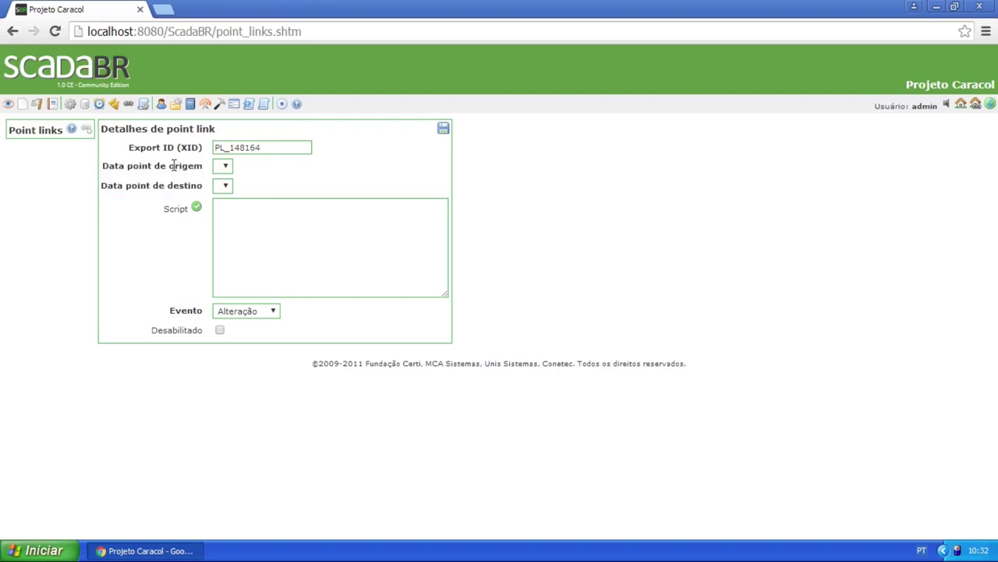
drag(168, 165, 205, 167)
drag(167, 186, 204, 186)
click(260, 219)
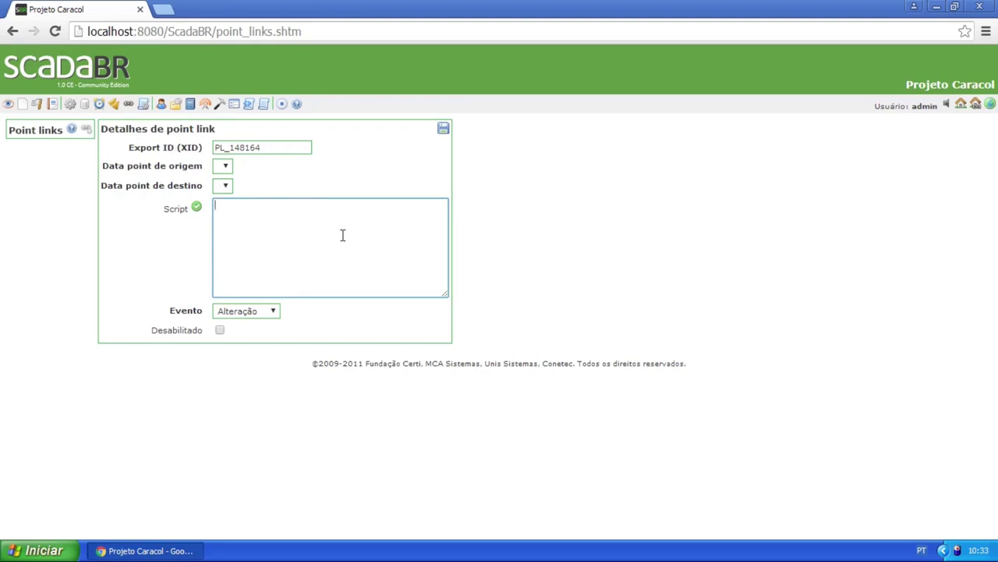
Write 'source' and 'target' on separate lines in the point link script
scroll(350, 243, up, 4)
scroll(505, 241, down, 2)
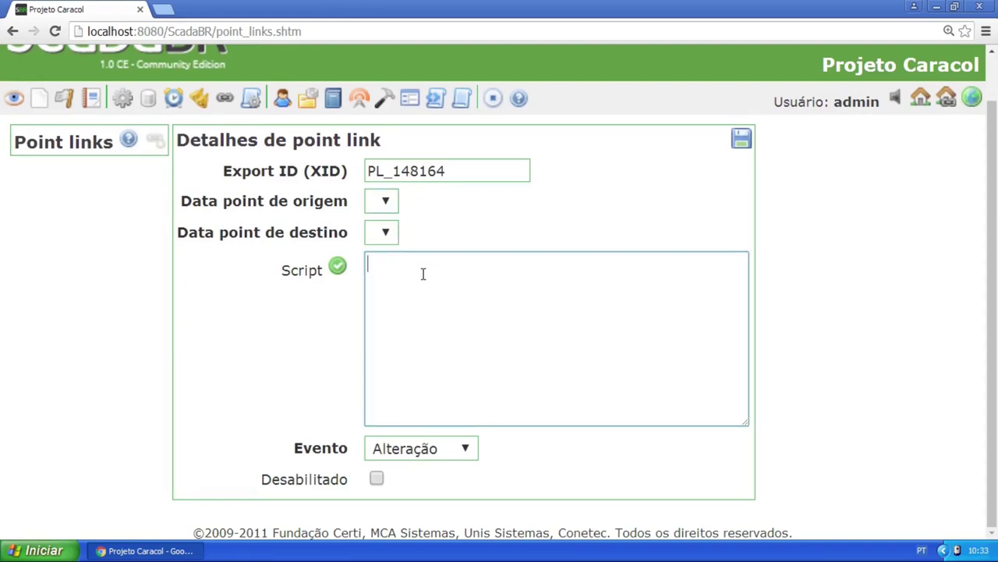
key(BackSpace)
text(source  )
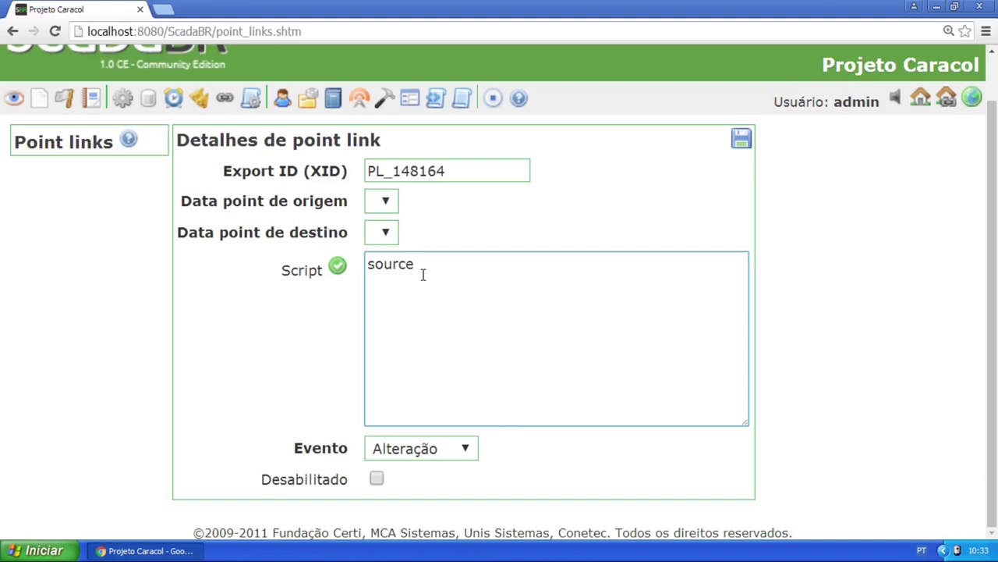
text(target)
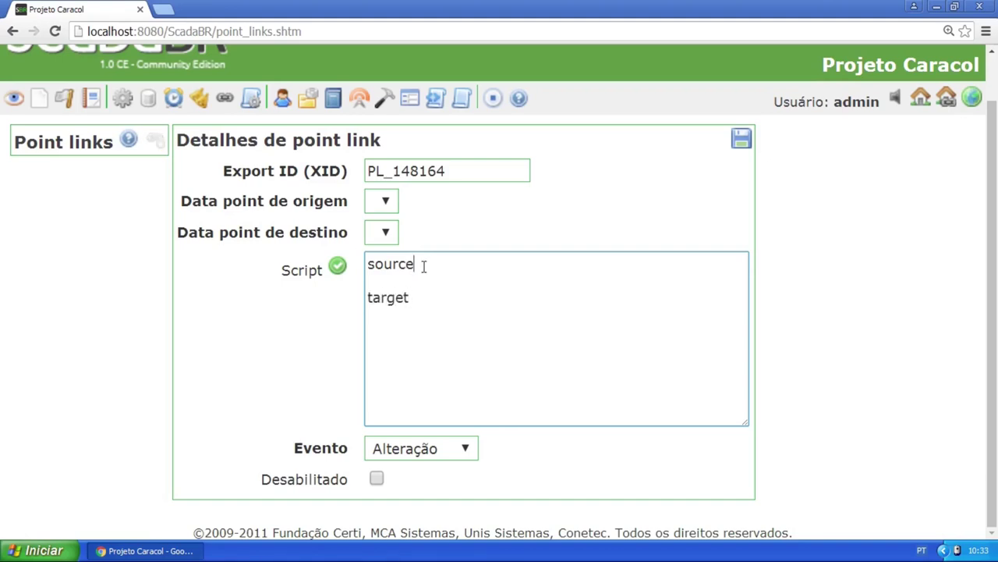
drag(415, 265, 365, 268)
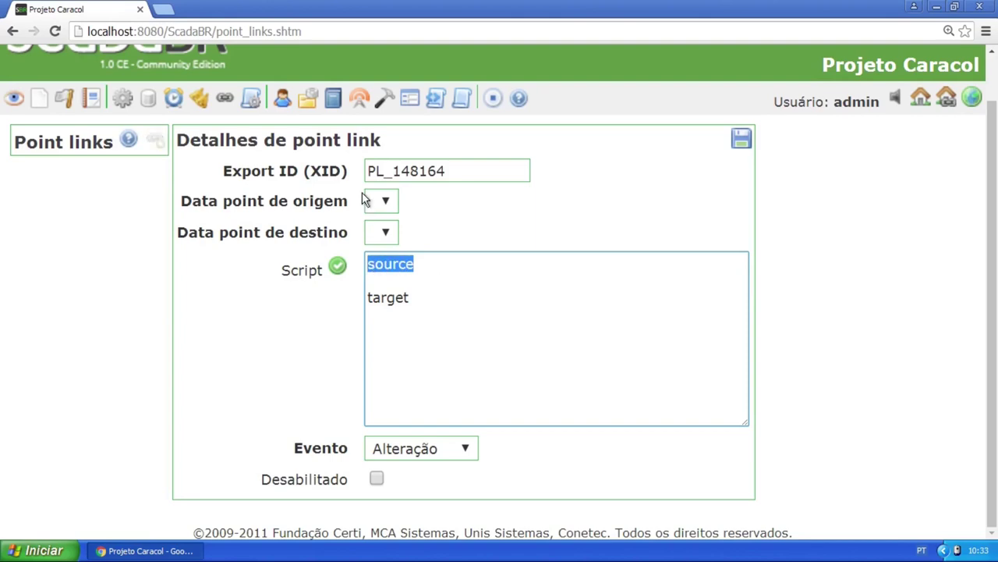
drag(414, 298, 367, 298)
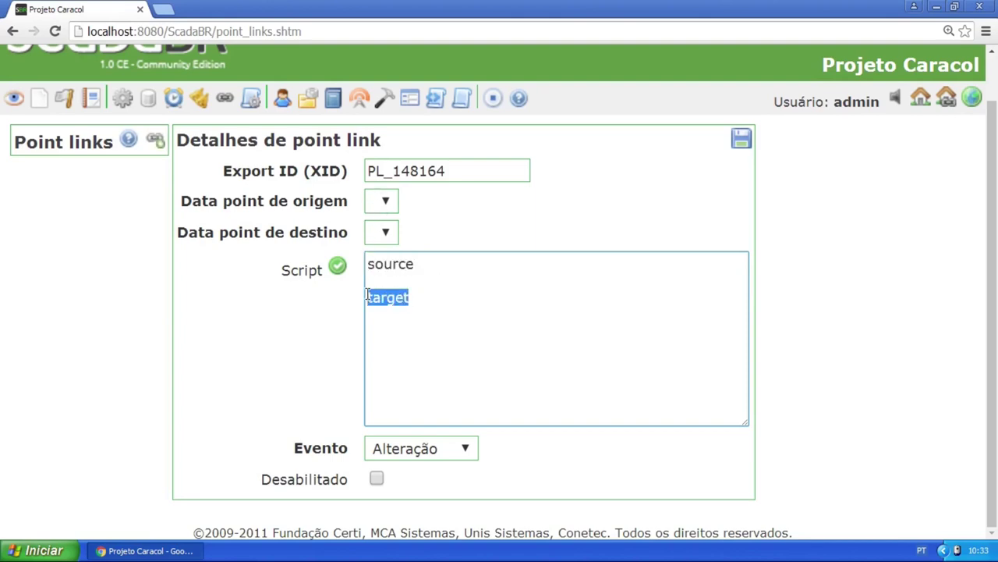
click(425, 294)
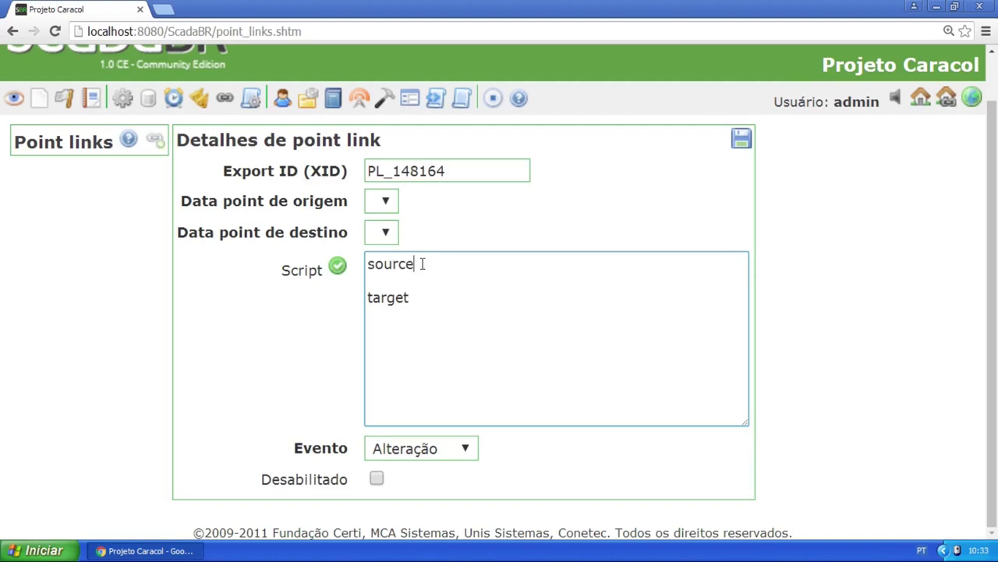
Append .value to source and replace target with 'return'
text(value)
drag(458, 265, 367, 264)
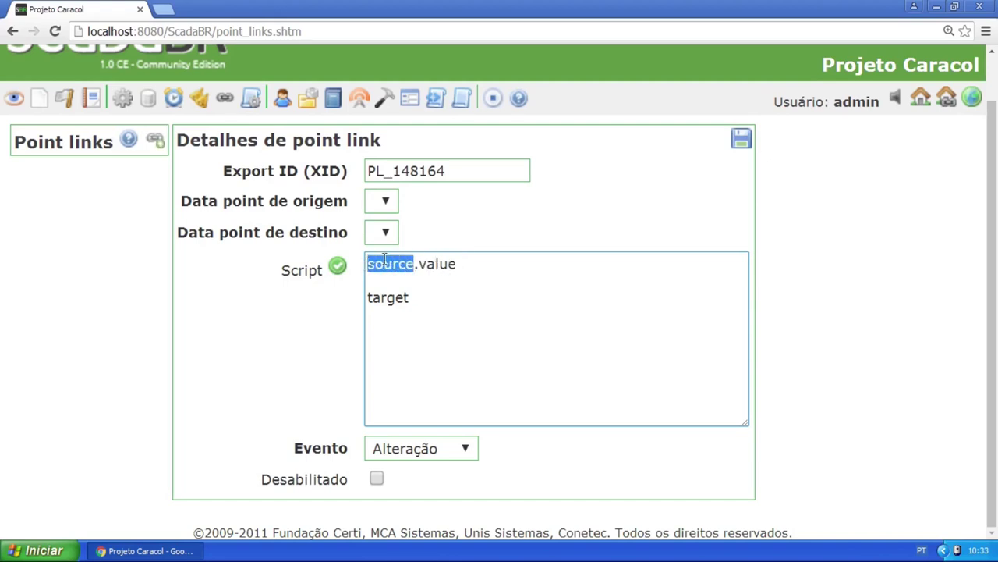
drag(458, 263, 365, 263)
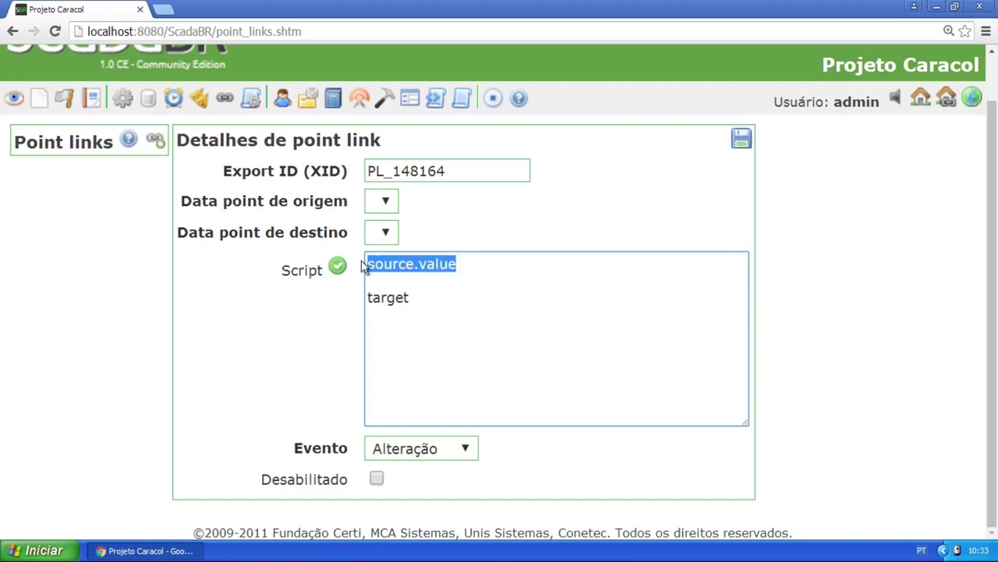
key(Left)
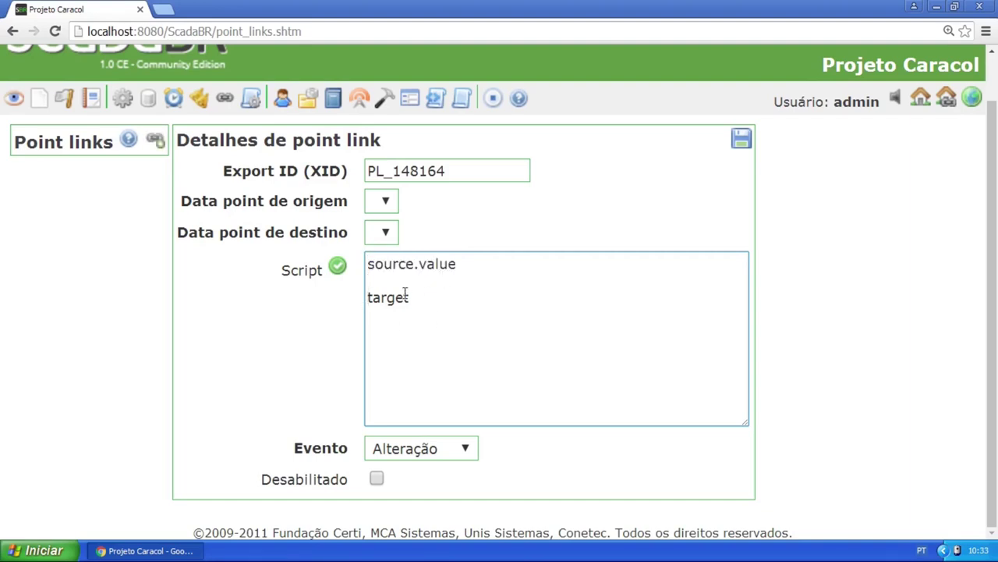
drag(409, 297, 353, 295)
key(BackSpace)
text(return)
drag(289, 232, 328, 232)
click(418, 296)
Replace the whole script with the single line 'return source.value;'
double_click(396, 264)
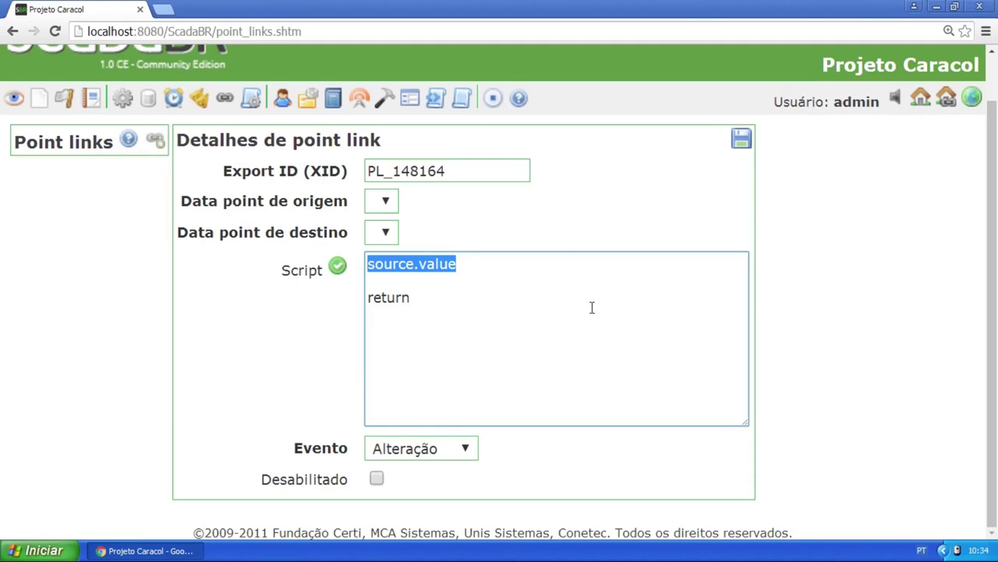
click(430, 287)
key(ctrl+a)
key(BackSpace)
text(retr)
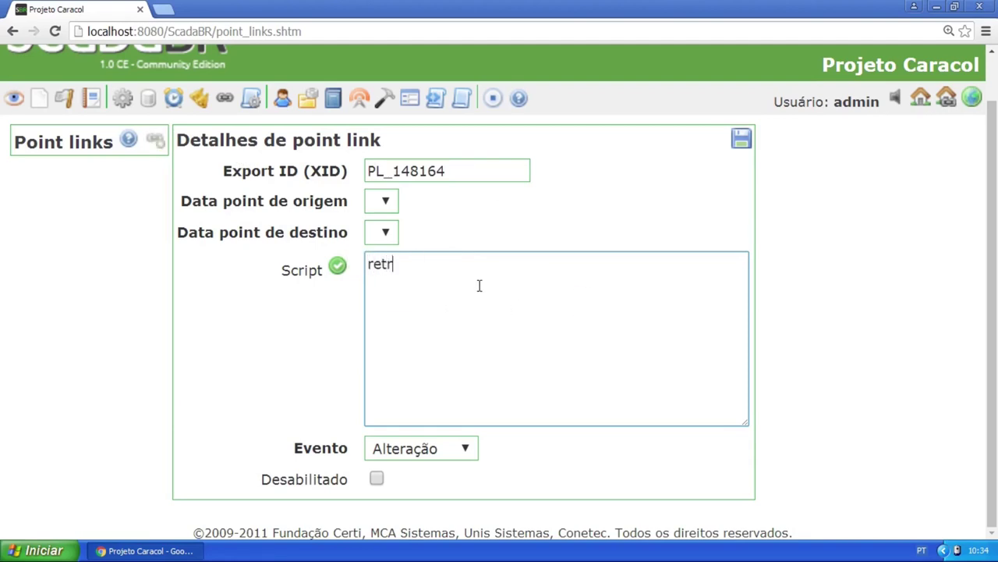
key(BackSpace)
text(urn source.value;)
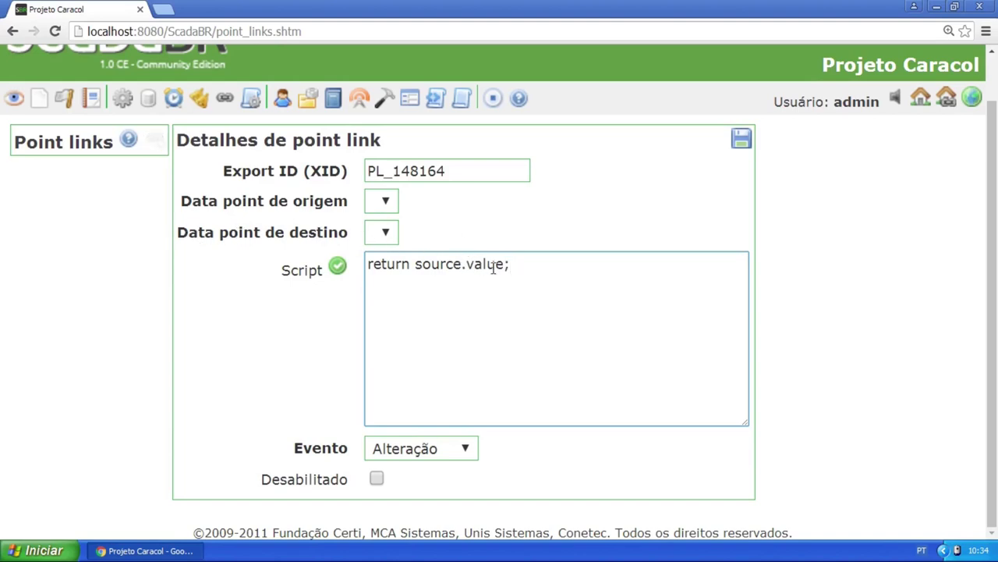
Wrap source.value in parentheses and multiply it by 2: 'return (source.value * 2);'
drag(466, 265, 415, 266)
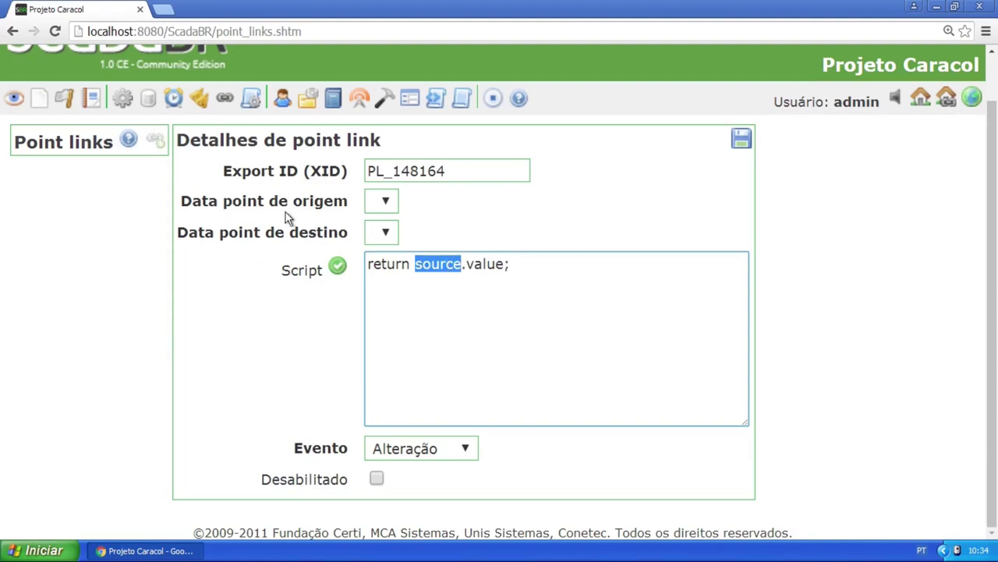
click(463, 264)
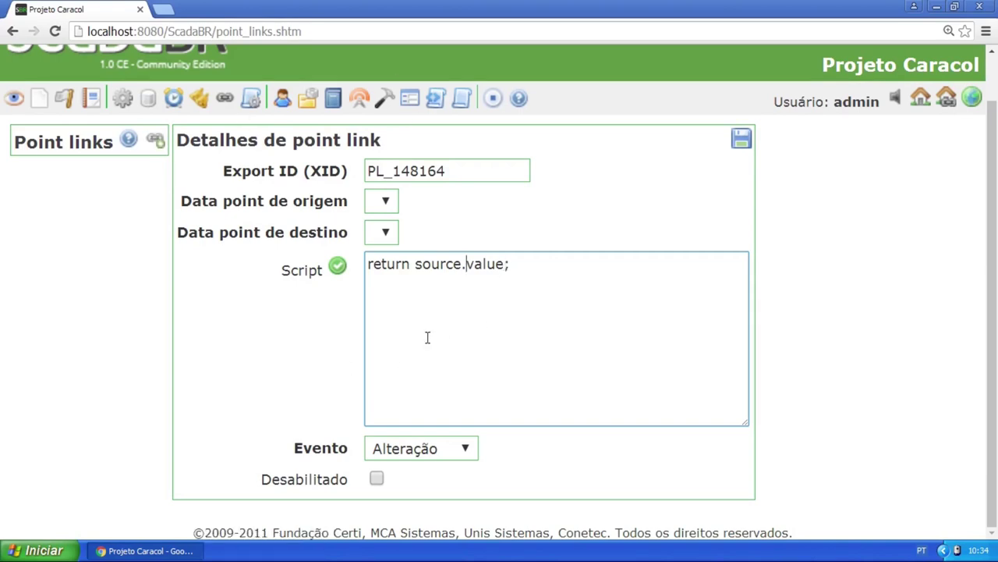
click(512, 269)
drag(504, 265, 413, 265)
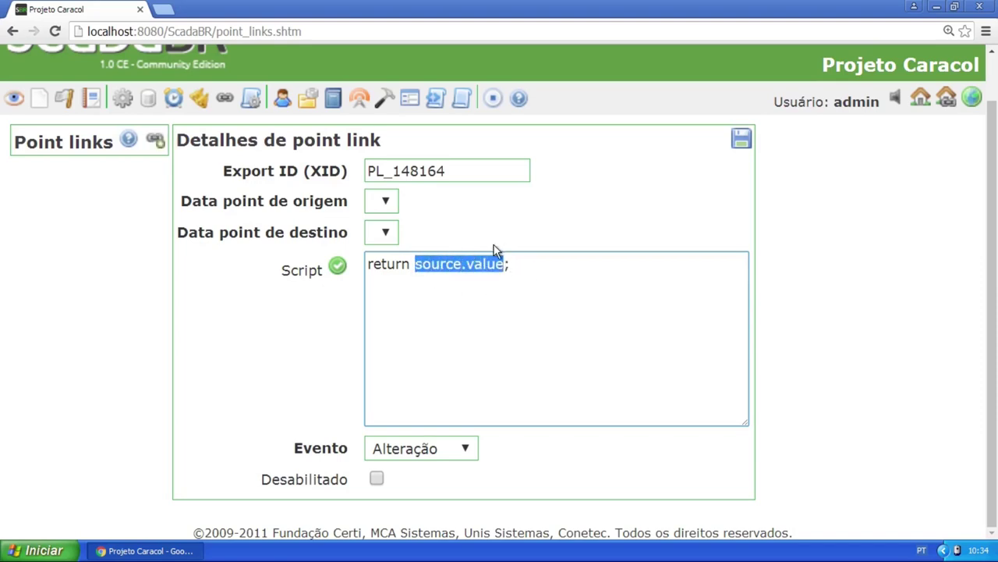
click(507, 264)
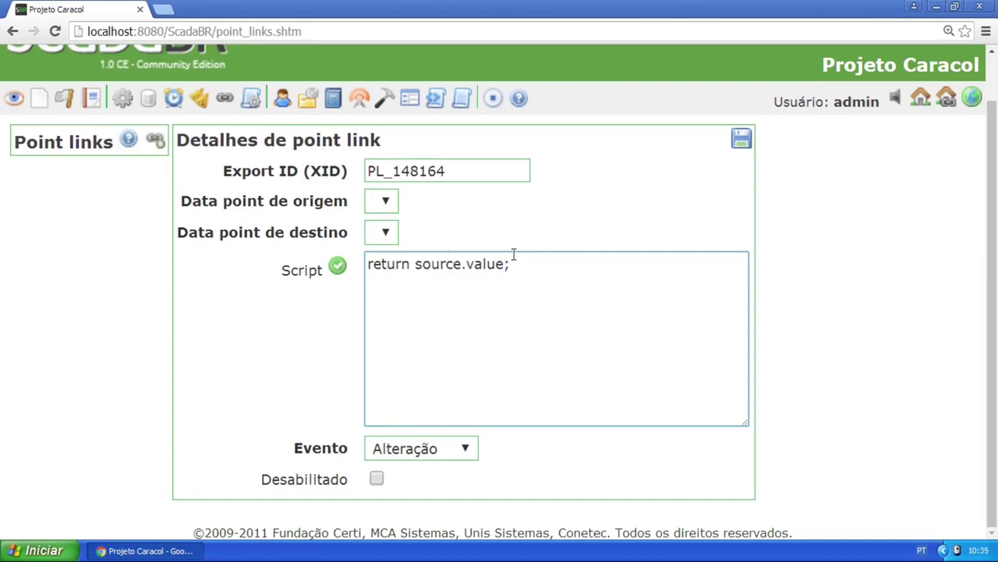
click(411, 264)
drag(416, 265, 504, 267)
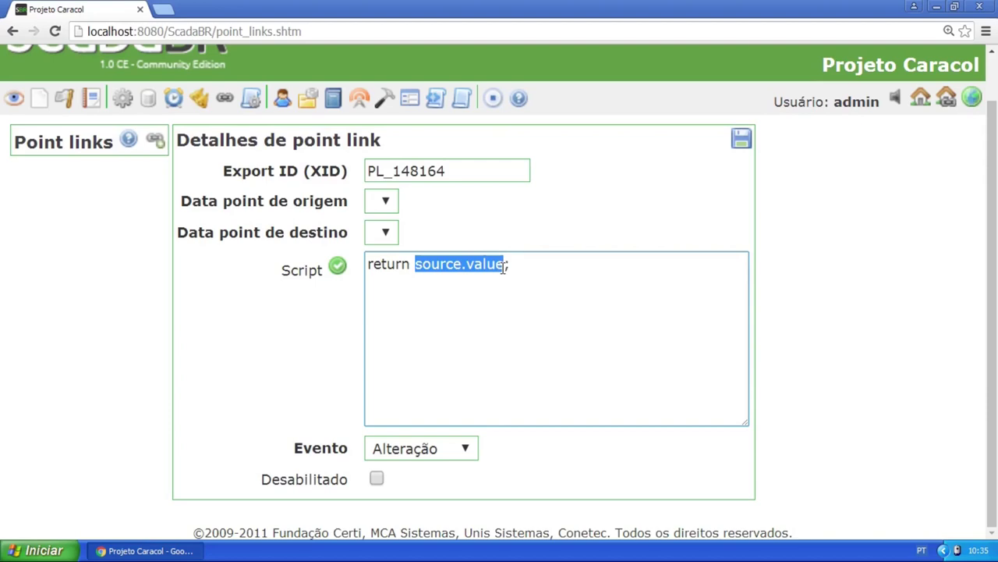
click(507, 266)
text())
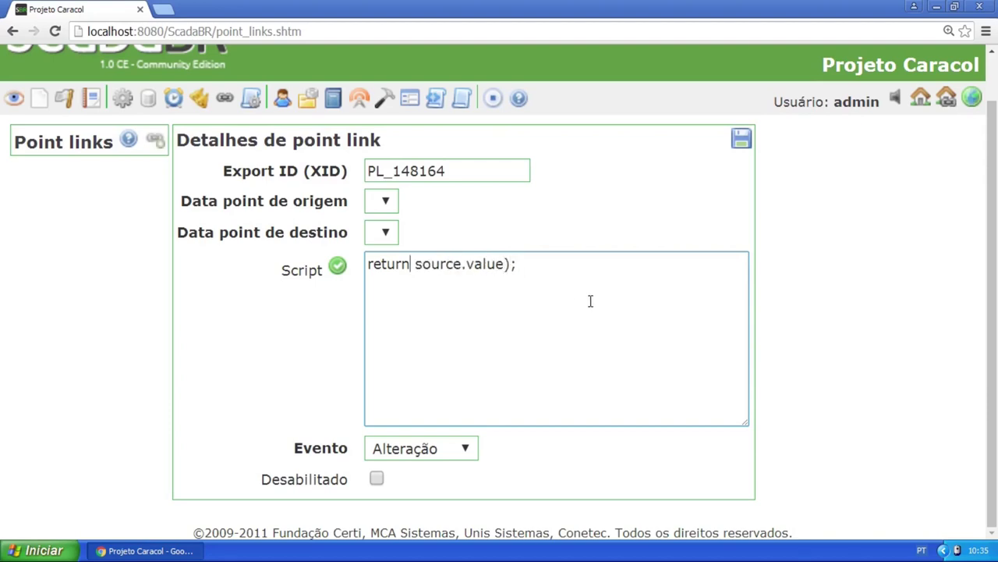
text(()
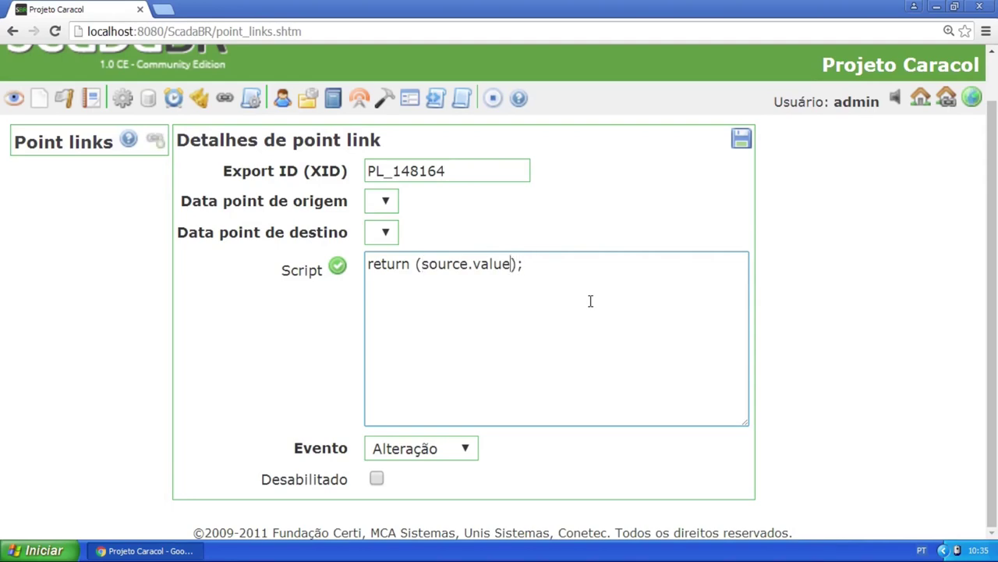
text( * 2)
double_click(519, 264)
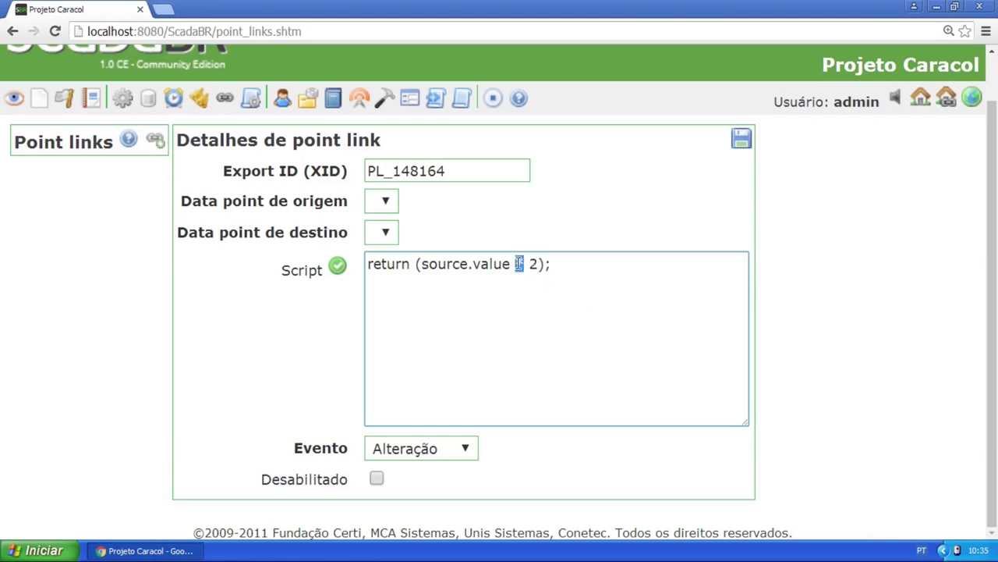
click(580, 264)
triple_click(468, 265)
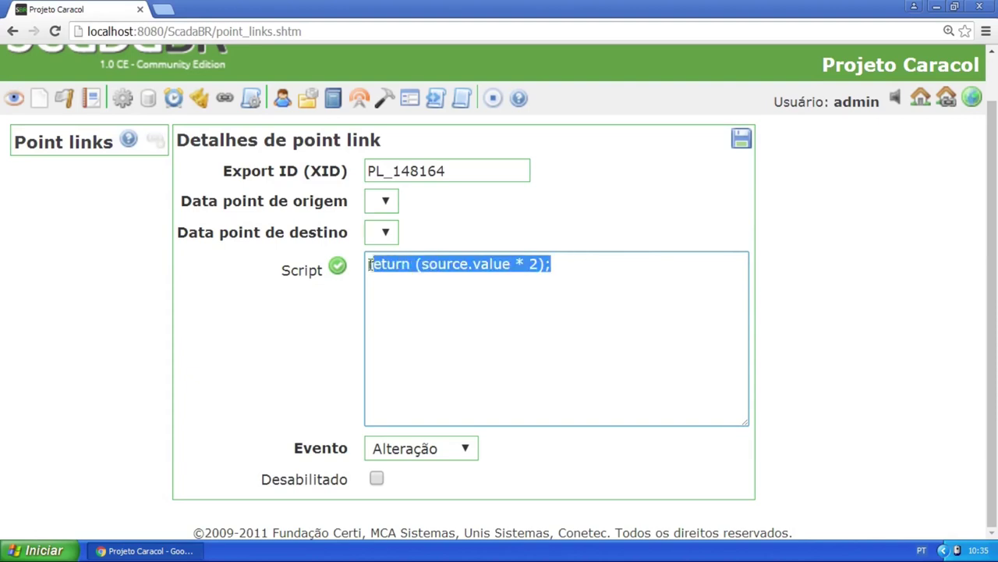
Delete the example script, leaving the Script box empty
key(Delete)
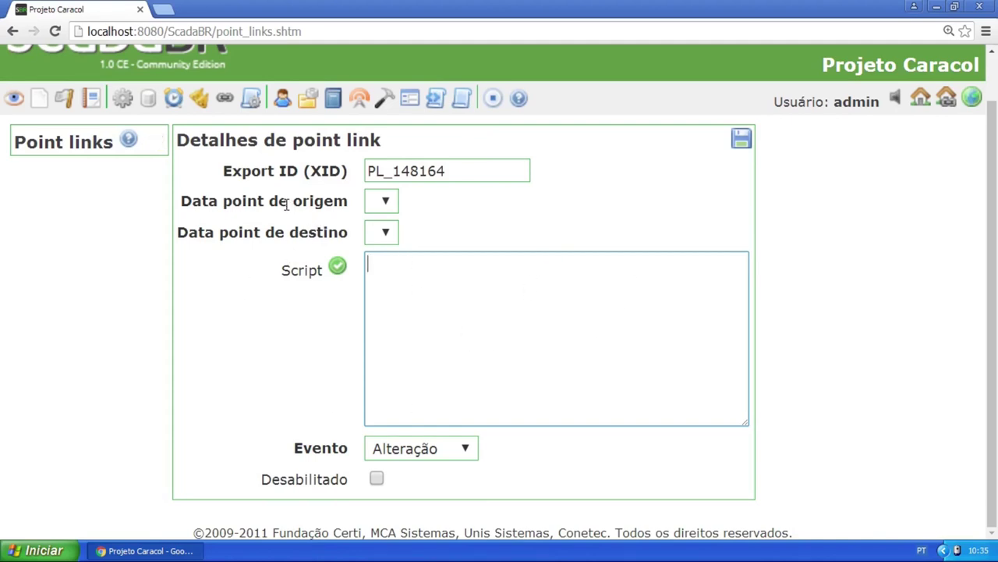
drag(295, 201, 359, 218)
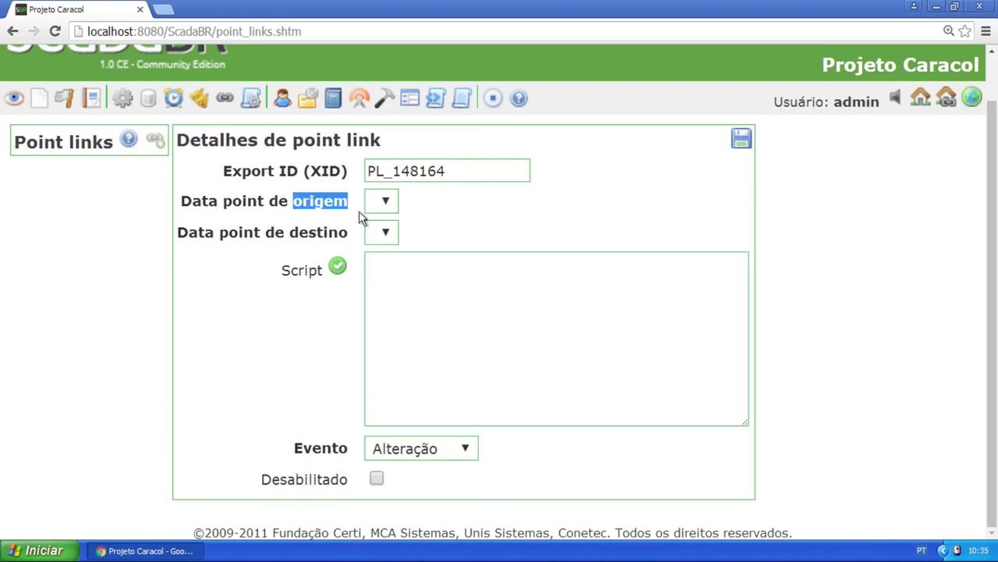
click(423, 274)
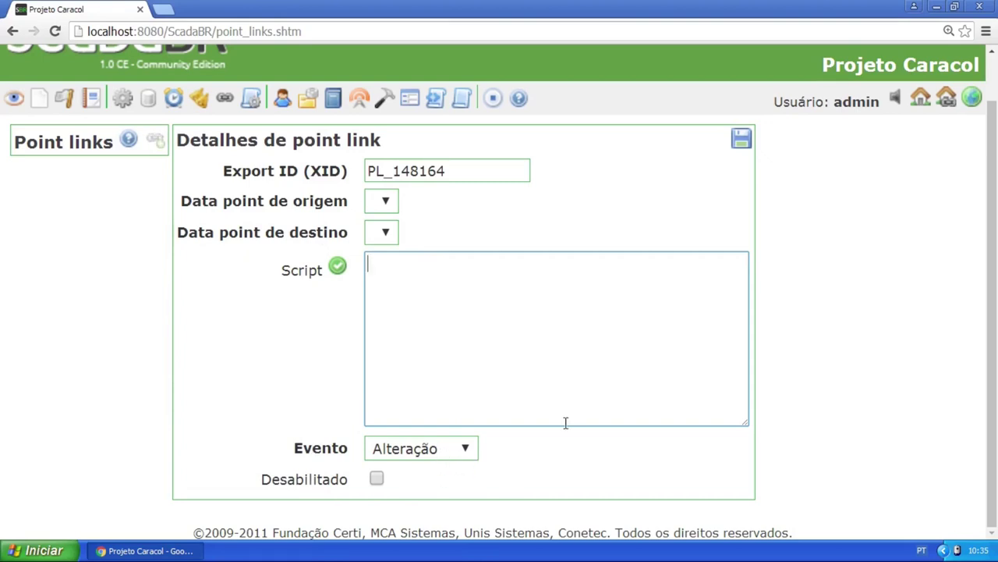
Set the point link's Evento to Atualização instead of Alteração
click(468, 448)
click(461, 487)
click(457, 447)
click(460, 470)
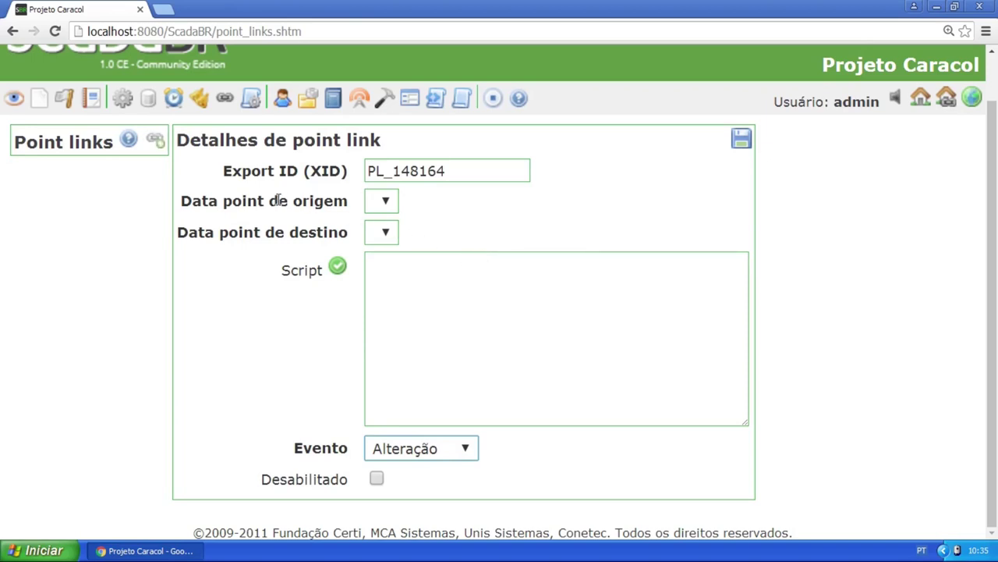
drag(293, 200, 349, 213)
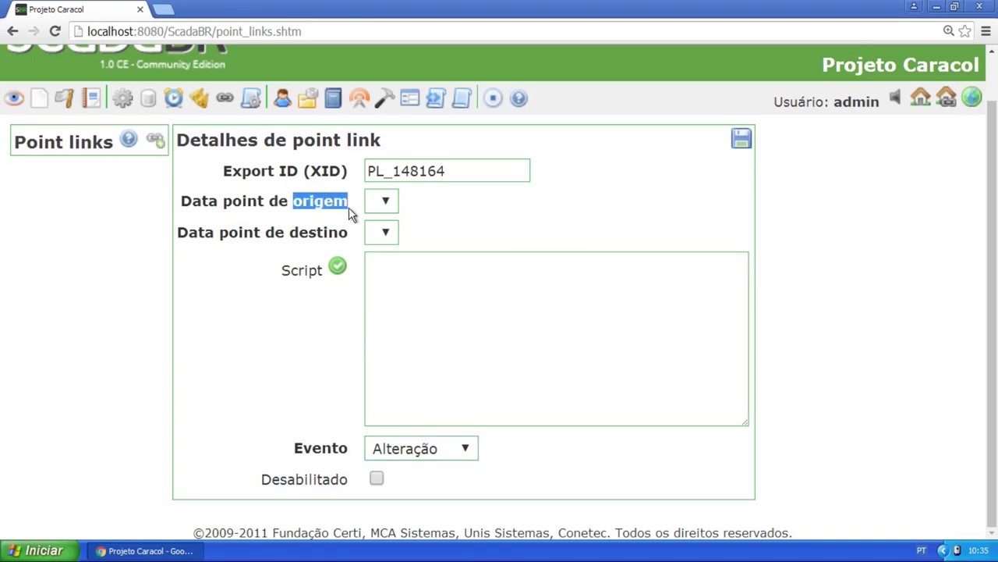
click(460, 451)
click(449, 489)
click(294, 200)
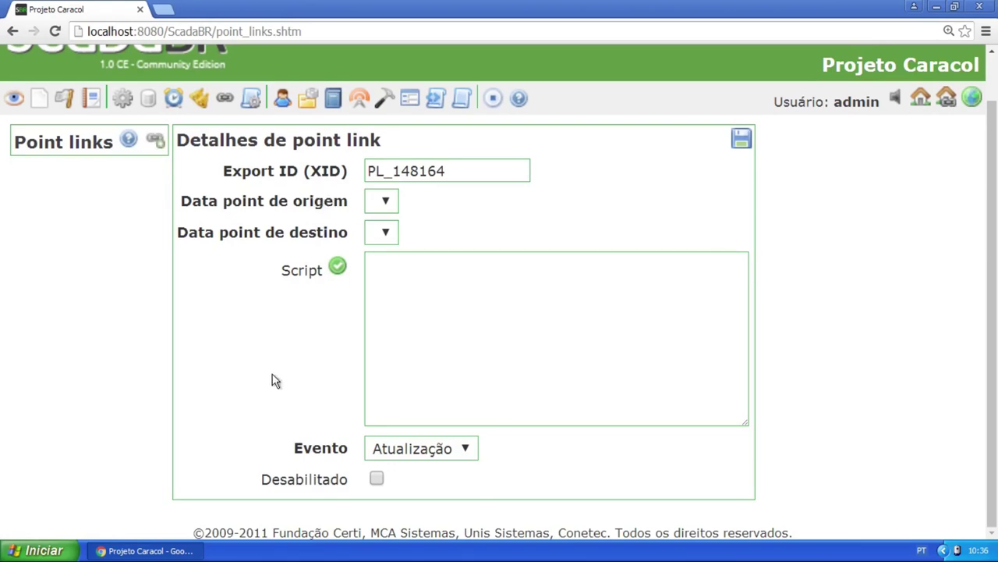
Set the new point link's Evento to Alteração
drag(181, 200, 348, 201)
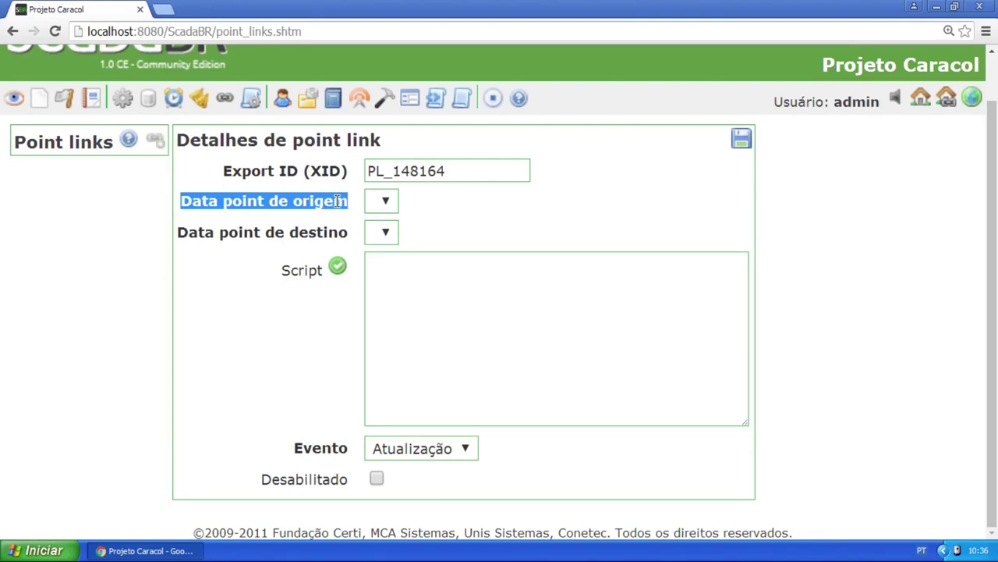
click(443, 447)
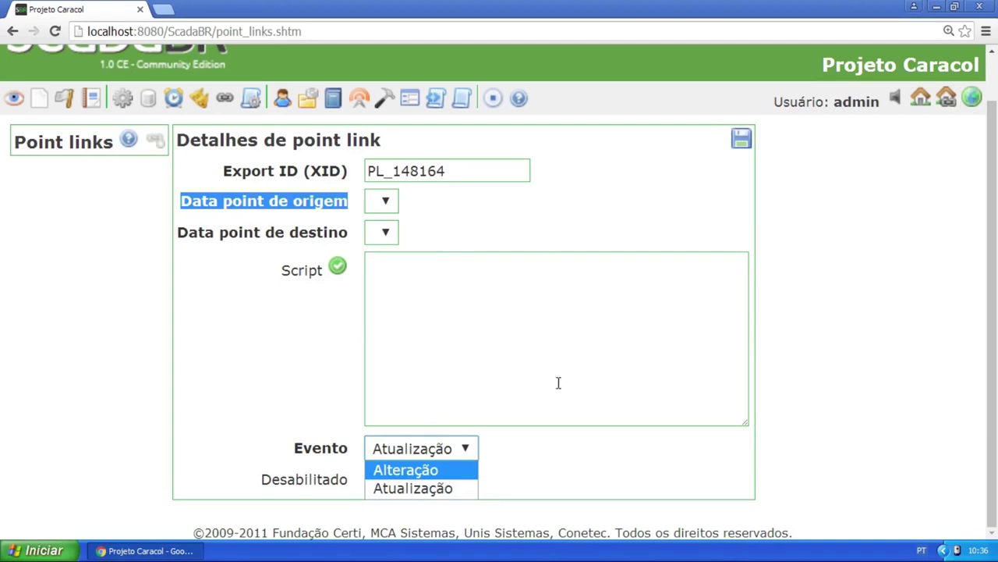
click(452, 470)
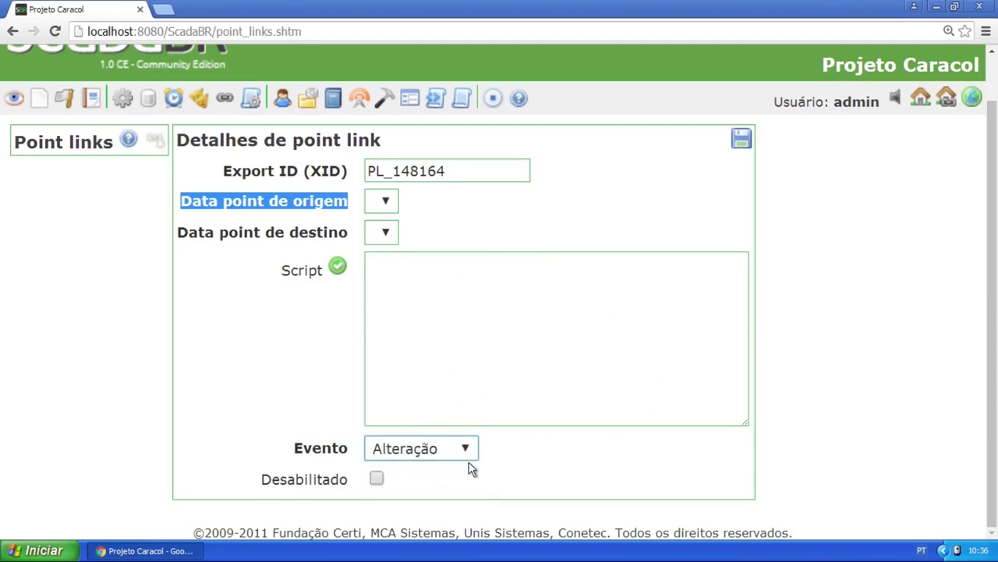
click(417, 435)
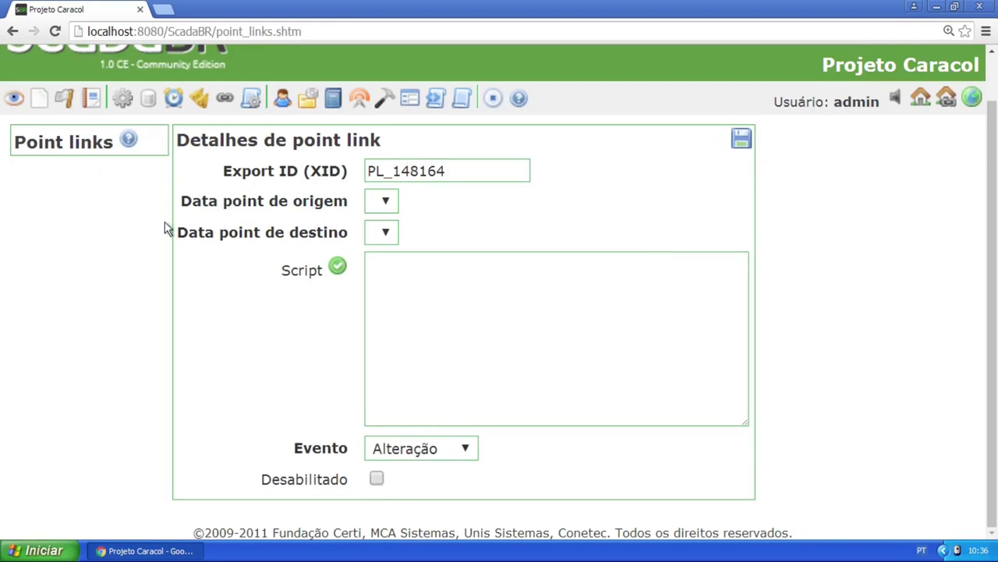
Review the Point links help overview, then close it
key(ctrl+minus)
key(ctrl+minus)
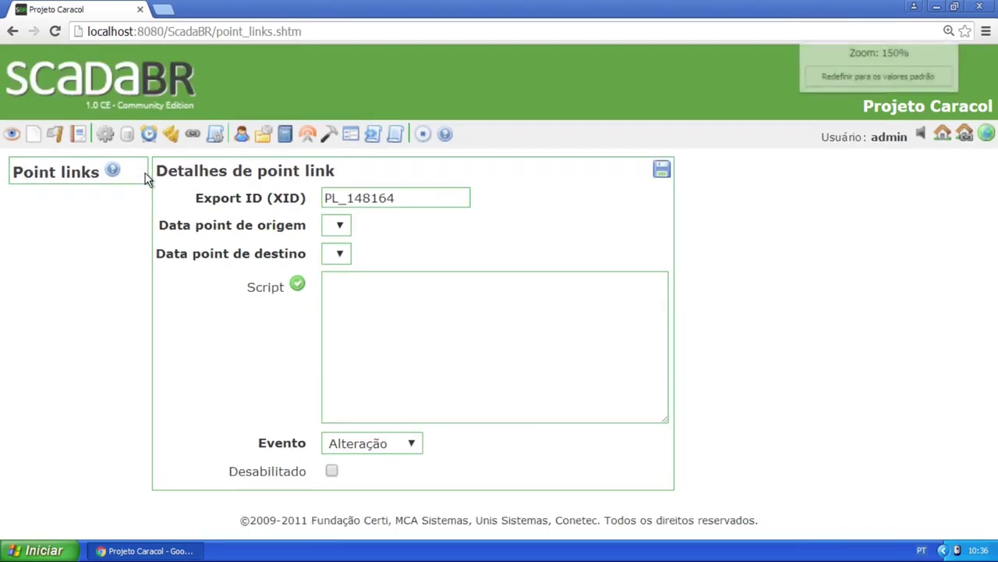
click(77, 138)
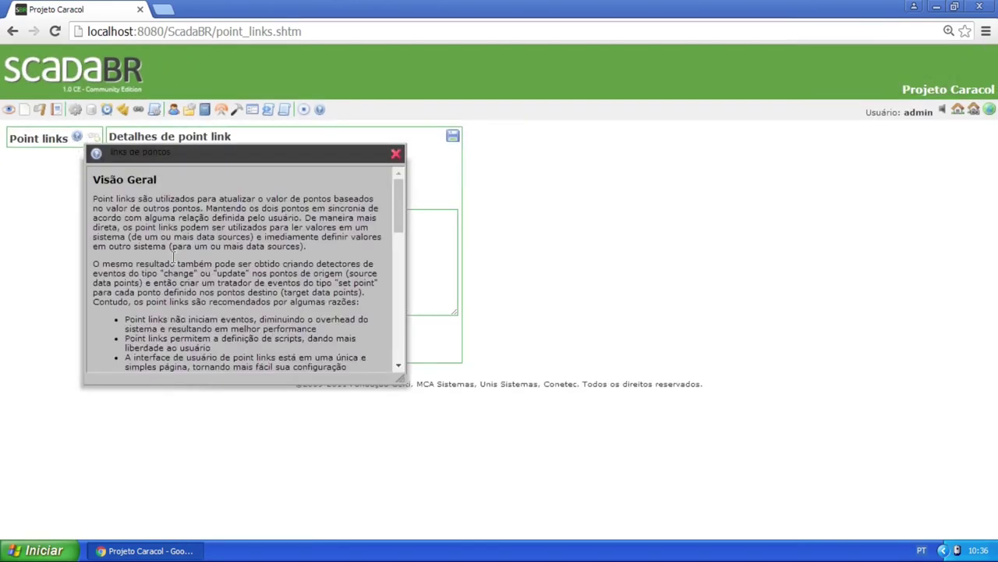
scroll(189, 240, down, 1)
scroll(191, 234, down, 10)
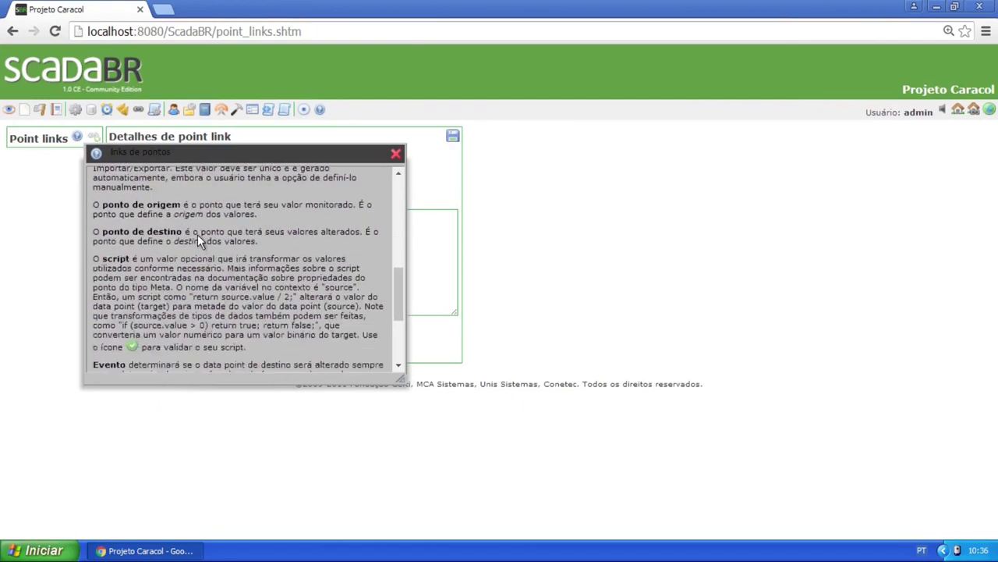
click(396, 153)
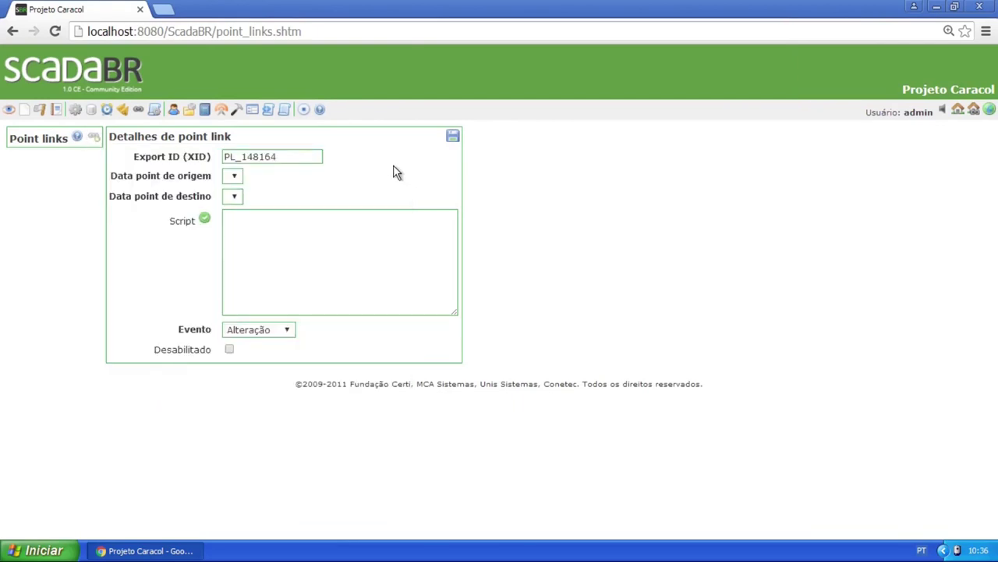
Add a new script on the Scripting page with Nome 'Meu script 1'
click(154, 111)
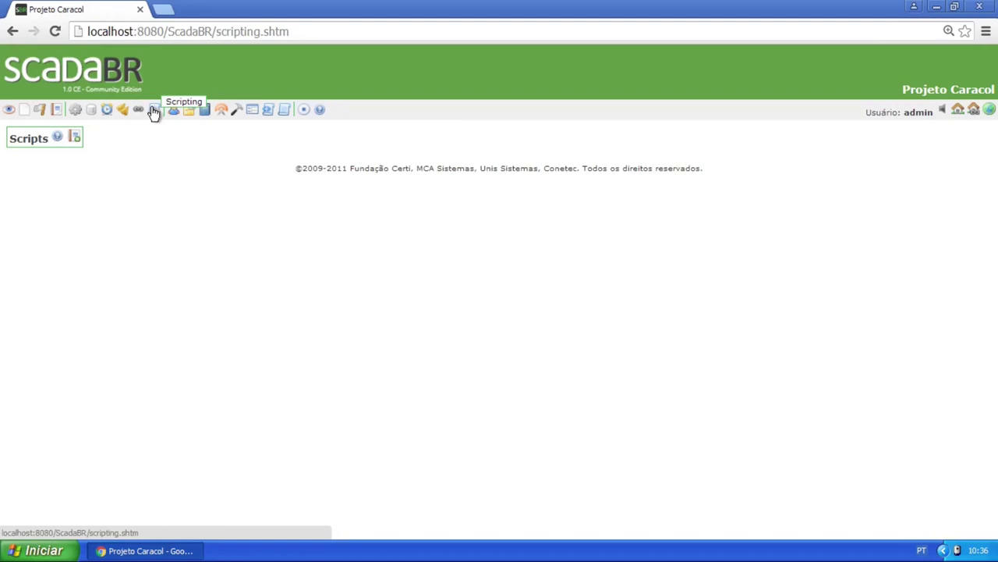
click(75, 138)
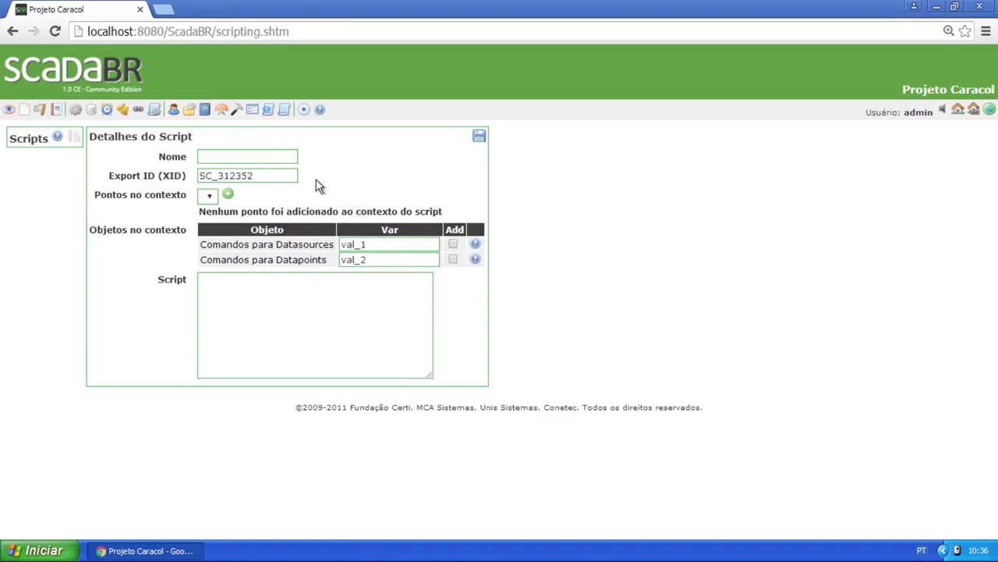
click(290, 159)
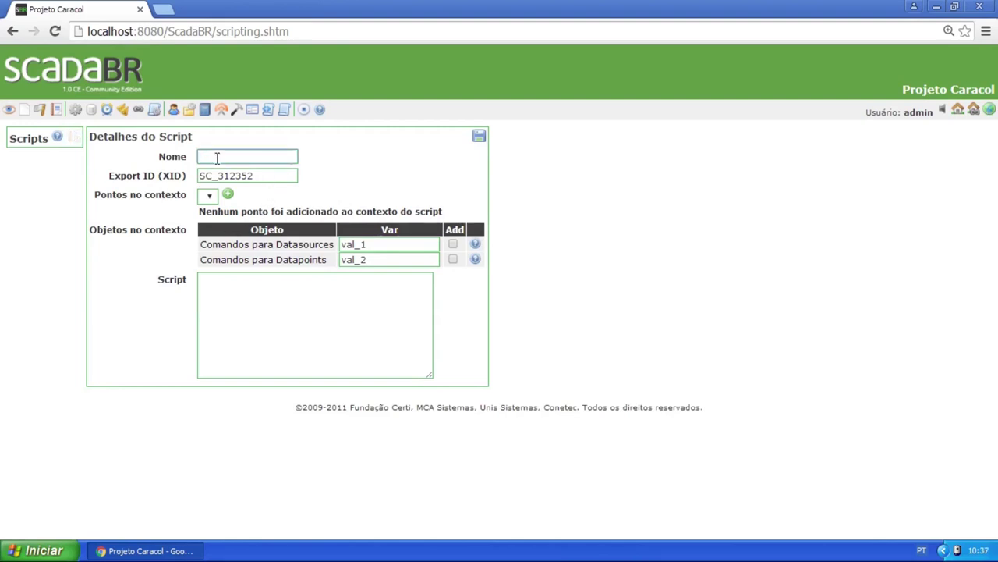
text(Meu script 1)
click(209, 198)
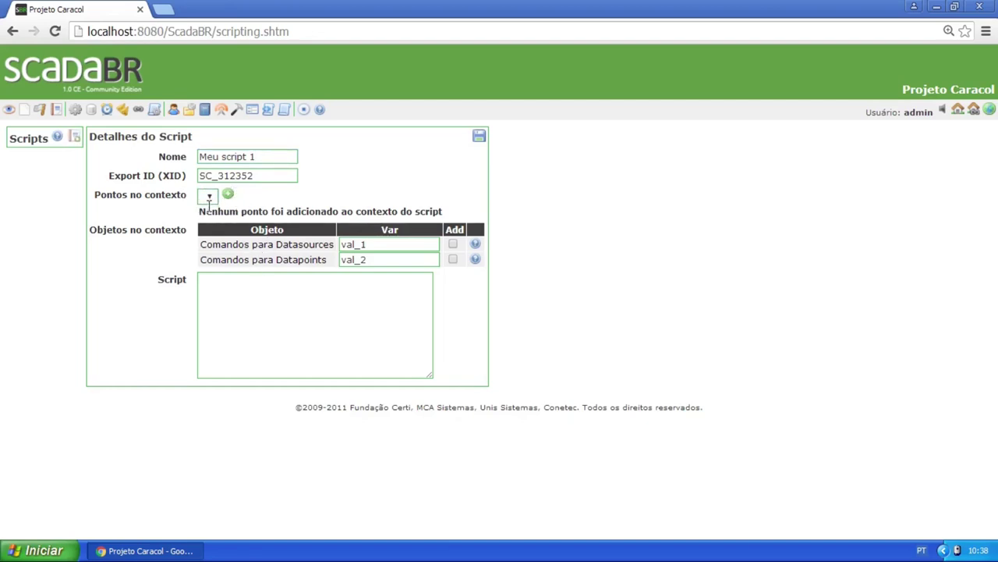
key(ctrl+plus)
key(ctrl+plus)
key(ctrl+plus)
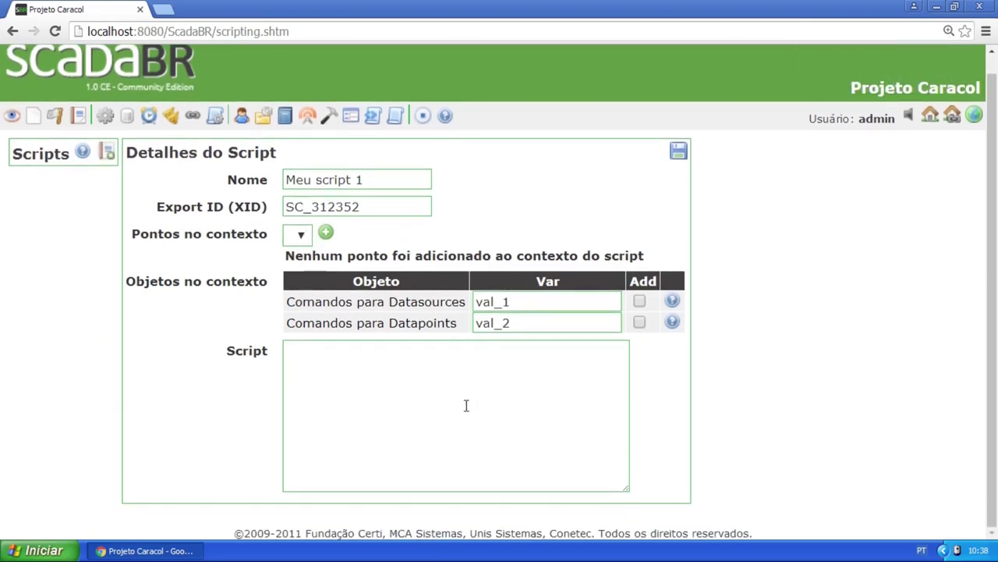
Type trial text in the Script box, then delete it so the box is empty
click(377, 371)
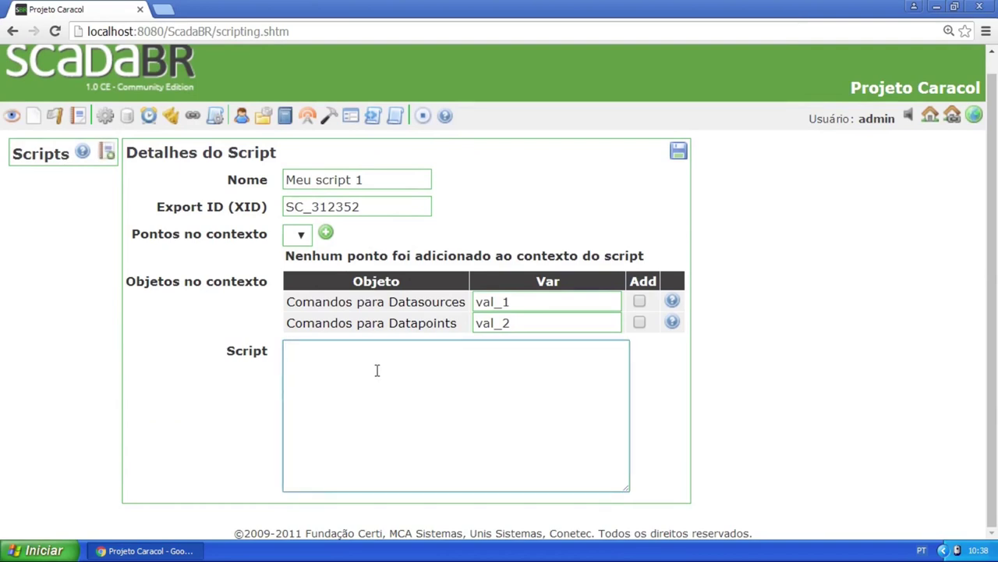
text(p2 p53)
key(ctrl+plus)
scroll(367, 363, down, 1)
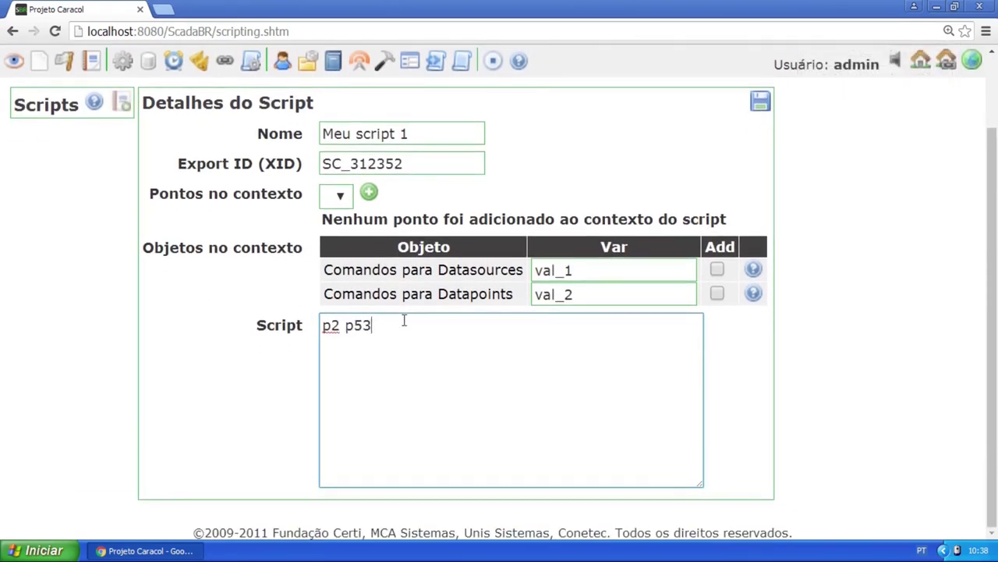
drag(379, 330, 330, 330)
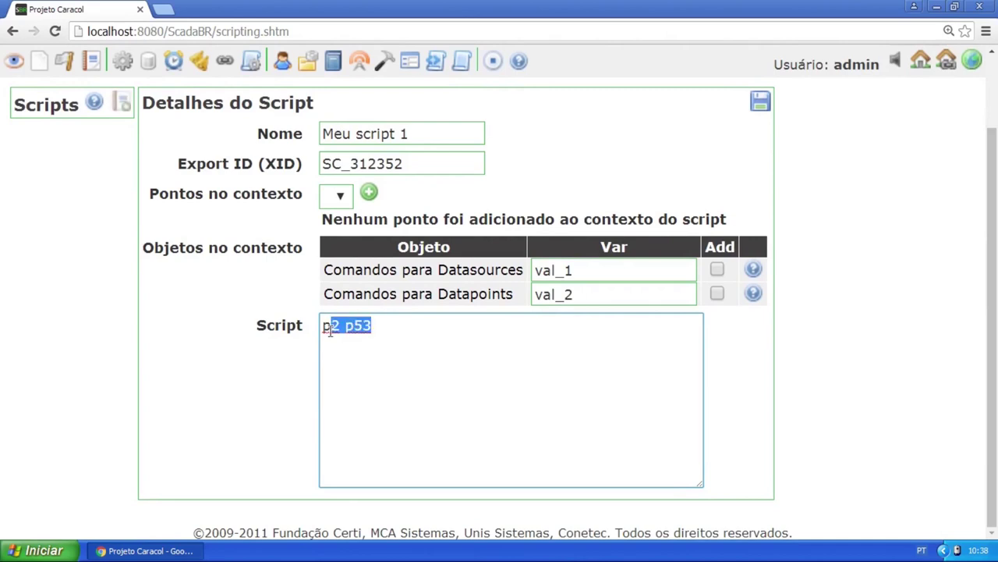
key(BackSpace)
key(BackSpace)
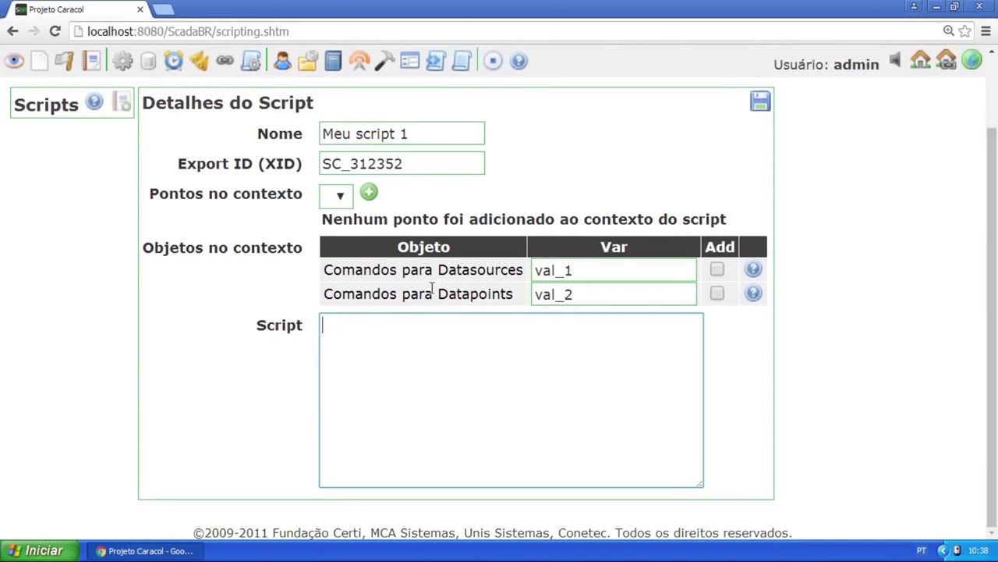
Rename the Datasources variable val_1 to ds and the Datapoints variable val_2 to dp
double_click(589, 269)
click(590, 270)
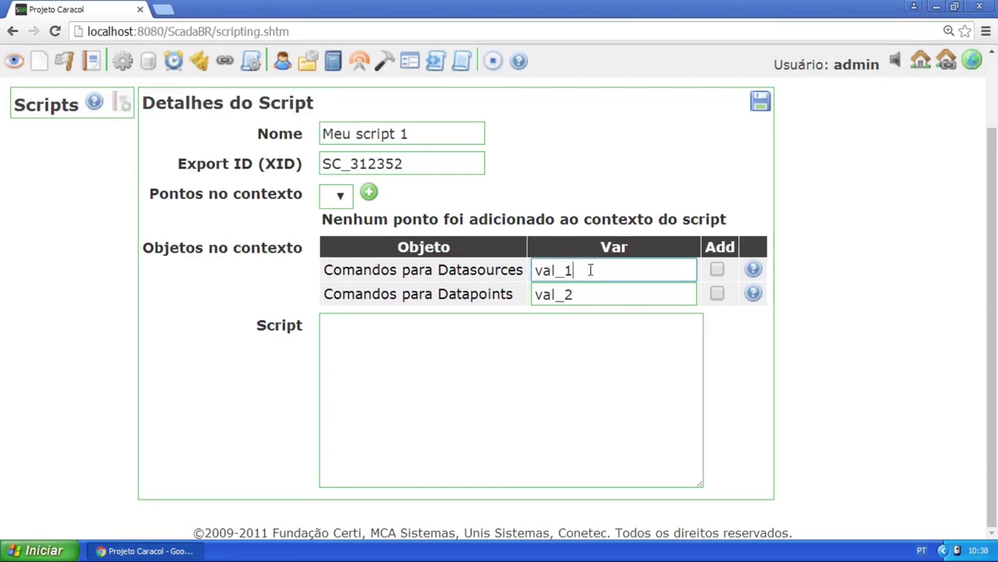
text(1)
drag(326, 269, 523, 271)
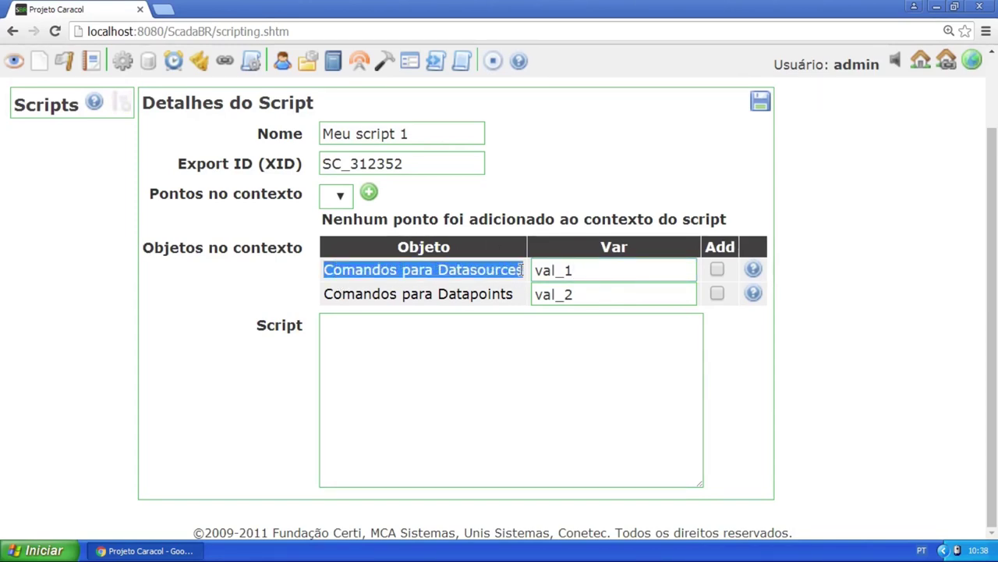
drag(326, 293, 521, 304)
drag(596, 269, 533, 279)
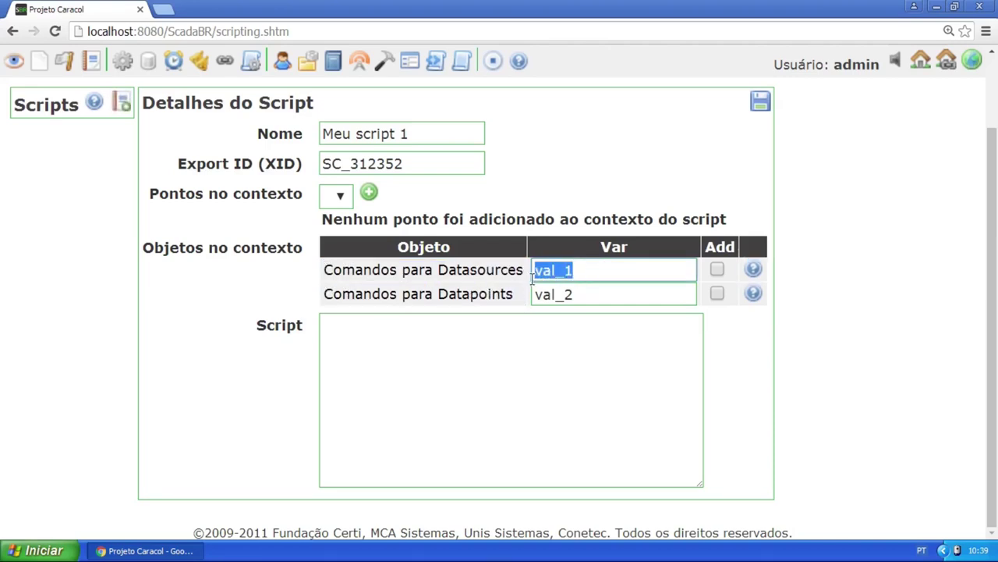
text(ds)
click(620, 295)
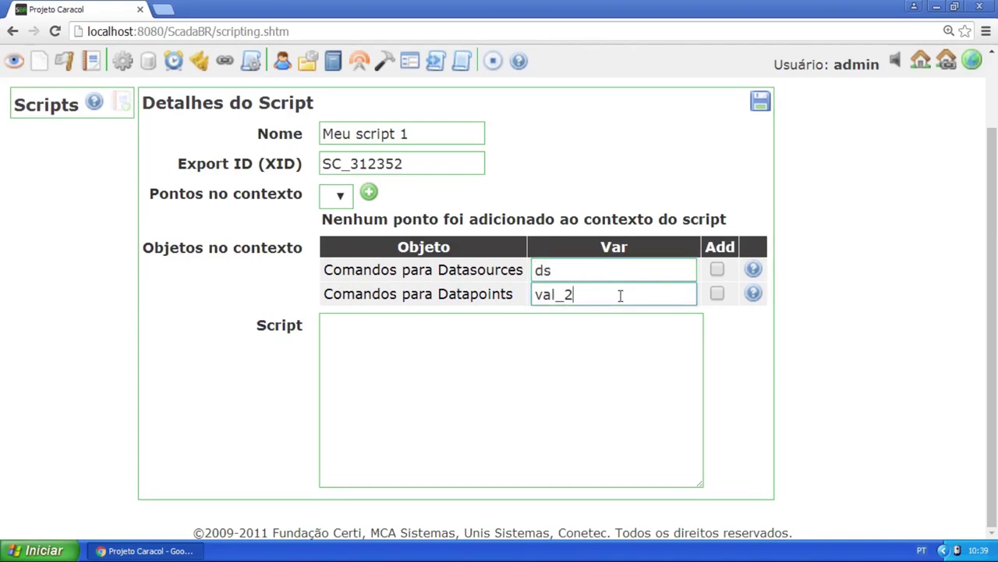
double_click(620, 295)
text(pr)
key(BackSpace)
key(BackSpace)
text(dp)
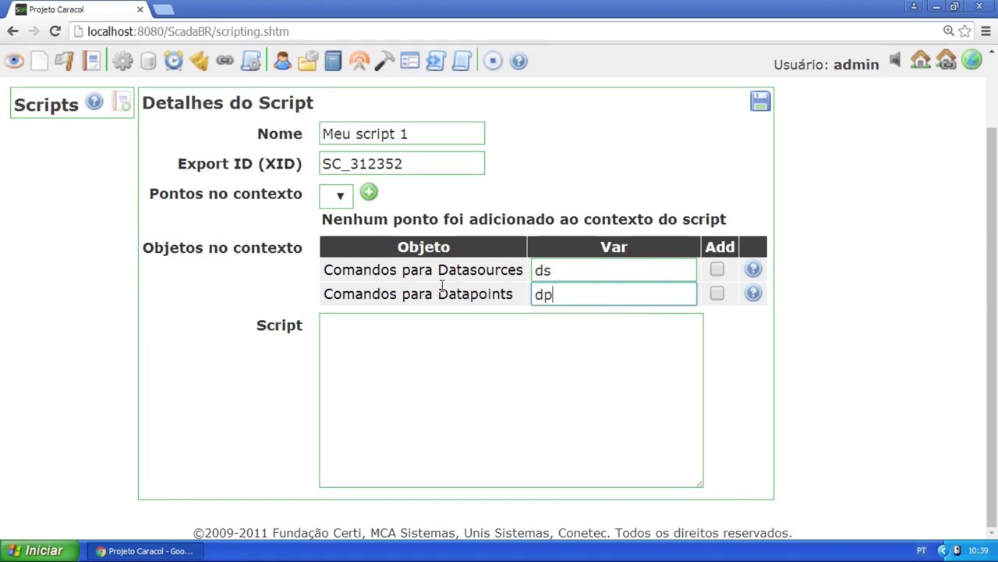
Toggle both Add checkboxes on and off, leaving them unchecked
click(718, 269)
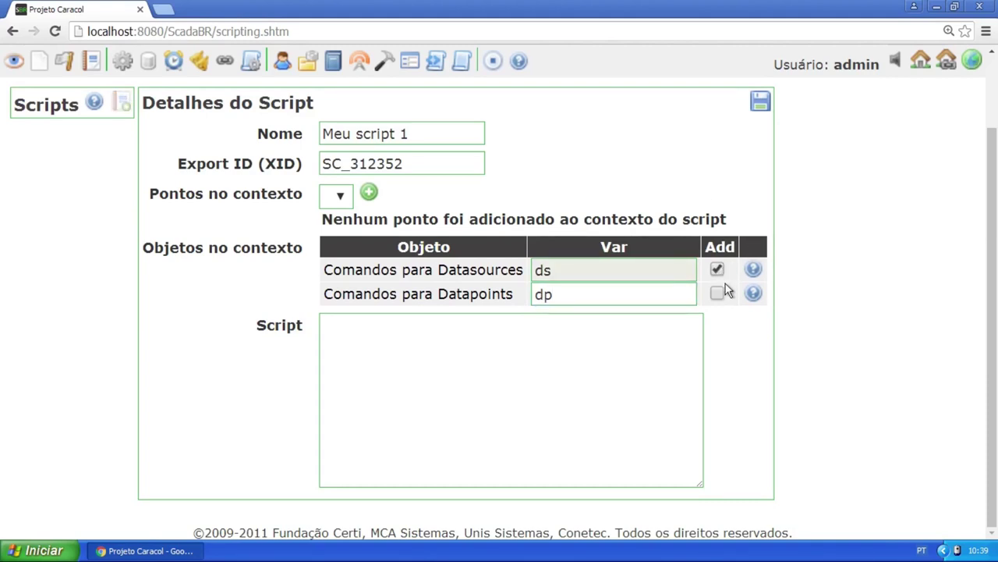
click(717, 294)
click(718, 269)
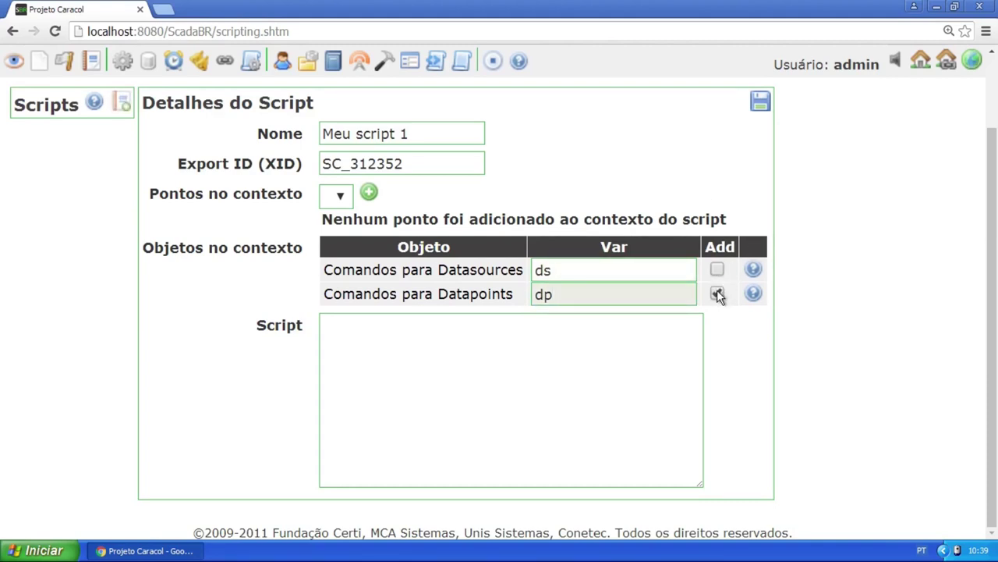
click(717, 294)
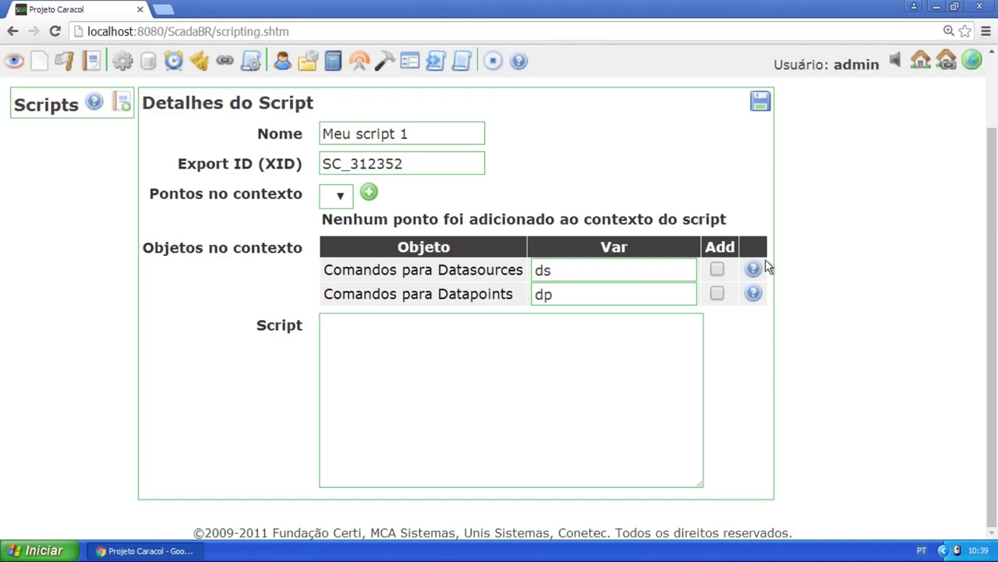
Read the Data Source help: enableDataSource and disableDataSource, each taking String xid
click(755, 270)
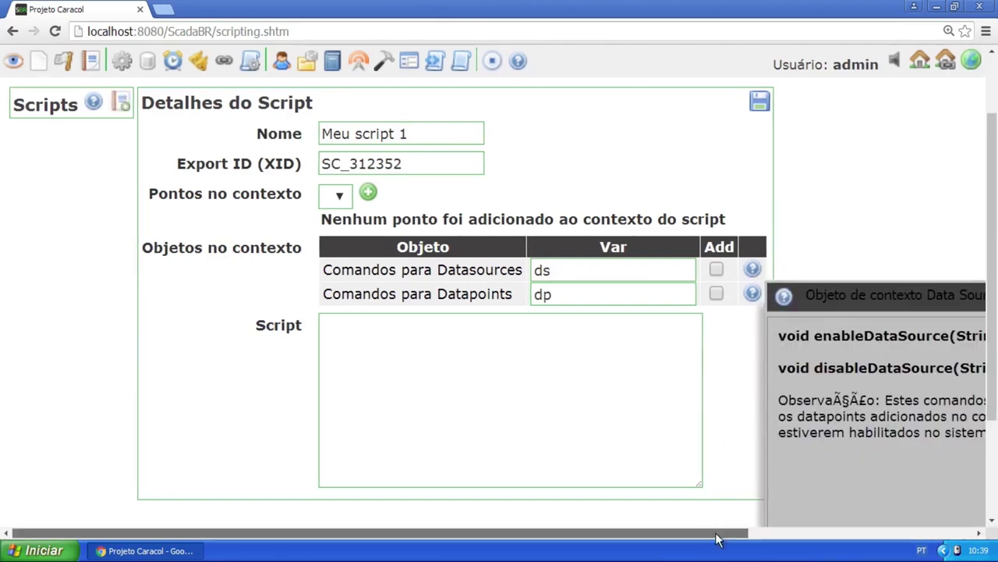
drag(717, 533, 828, 519)
scroll(814, 280, down, 2)
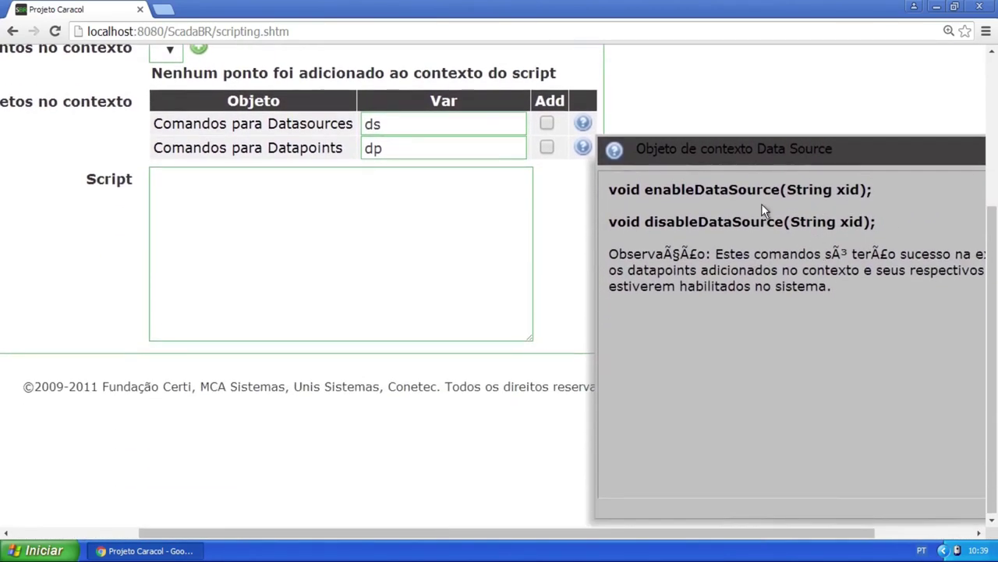
scroll(767, 237, up, 1)
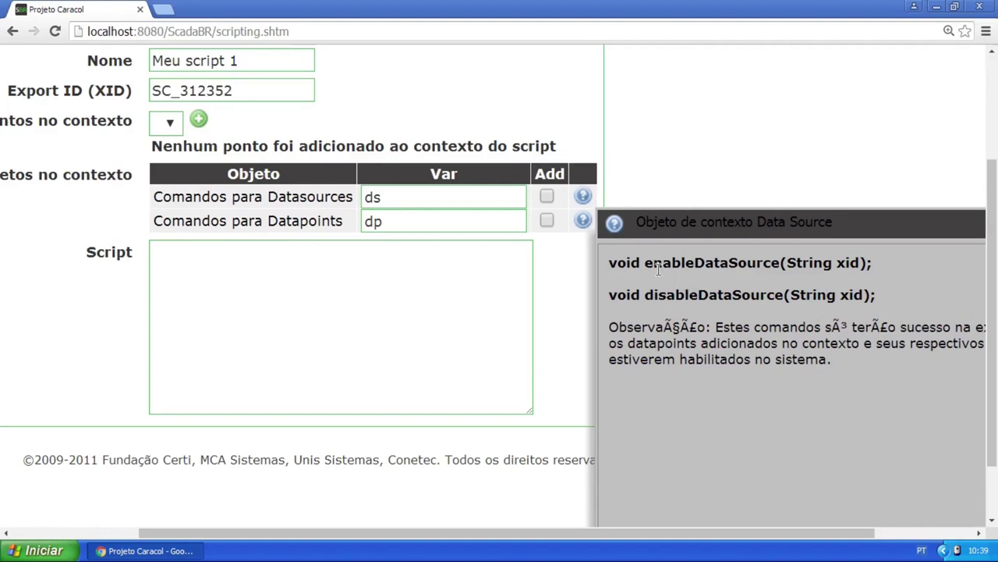
drag(645, 263, 782, 265)
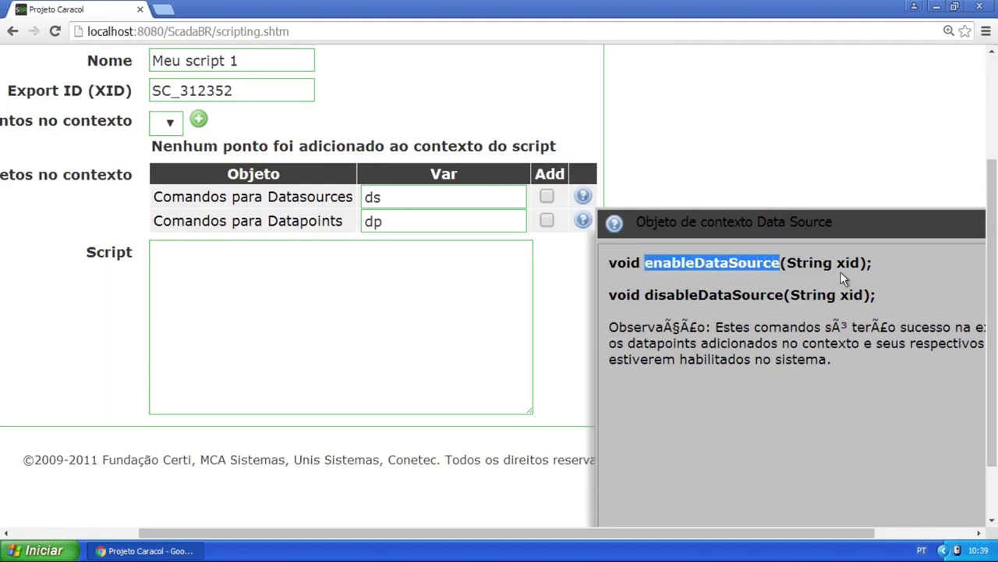
click(788, 260)
drag(788, 263, 860, 262)
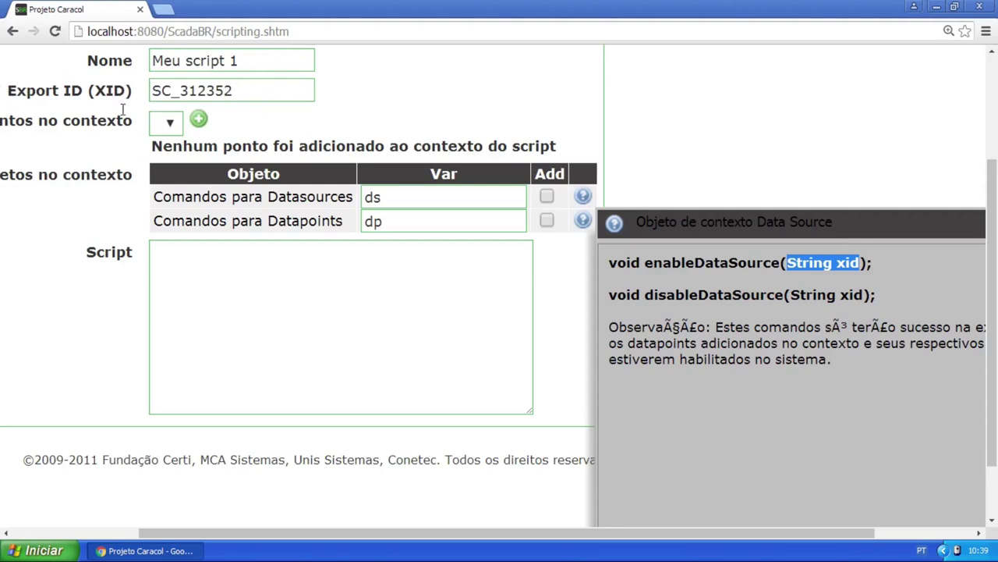
click(648, 297)
drag(648, 297, 875, 308)
drag(788, 263, 831, 260)
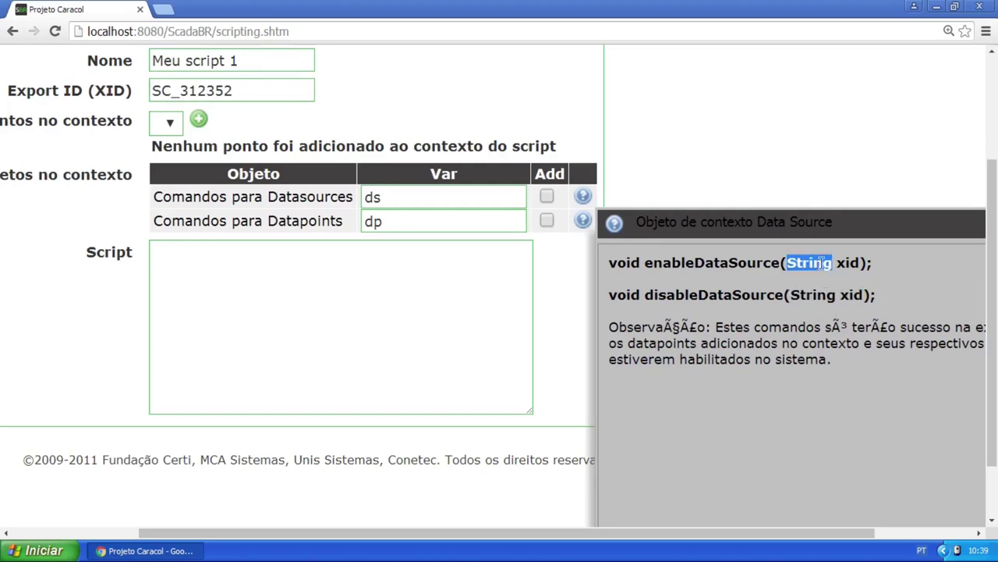
drag(763, 359, 891, 528)
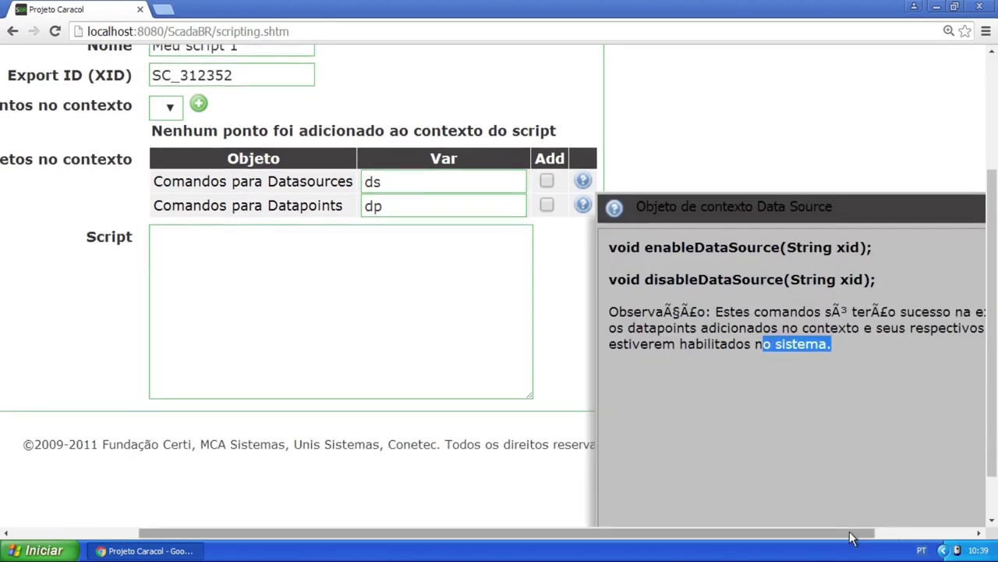
Close the Data Source commands help and return to the Script box
key(ctrl+minus)
click(977, 205)
key(ctrl+plus)
click(448, 346)
Add both command objects to context and write p13 and "DP_289298" on two script lines
click(718, 269)
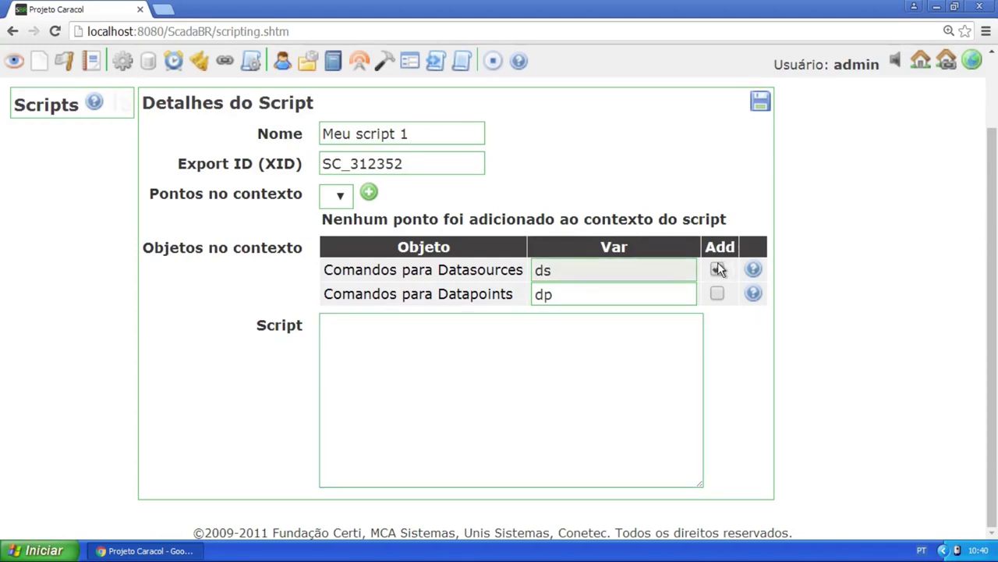
click(718, 293)
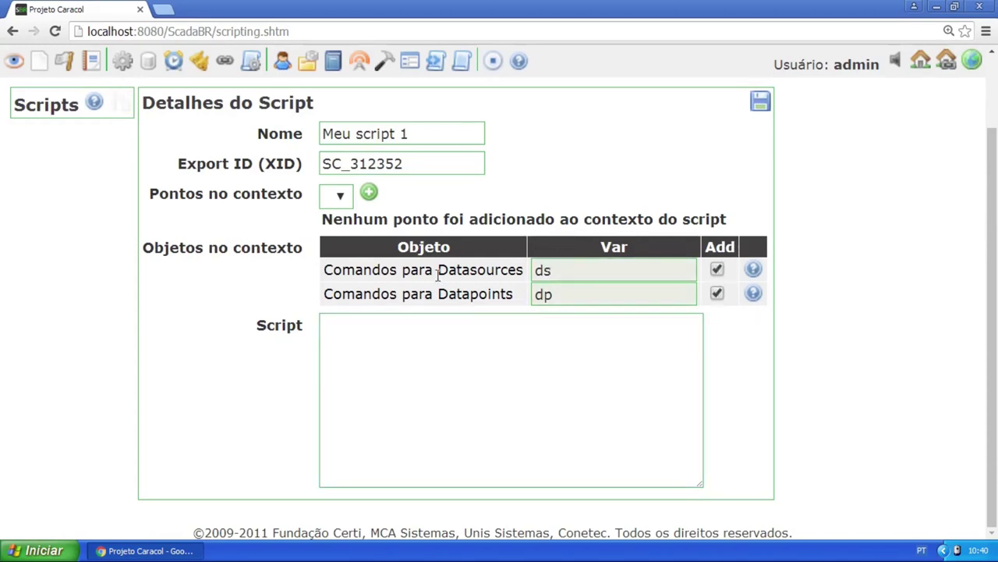
click(393, 332)
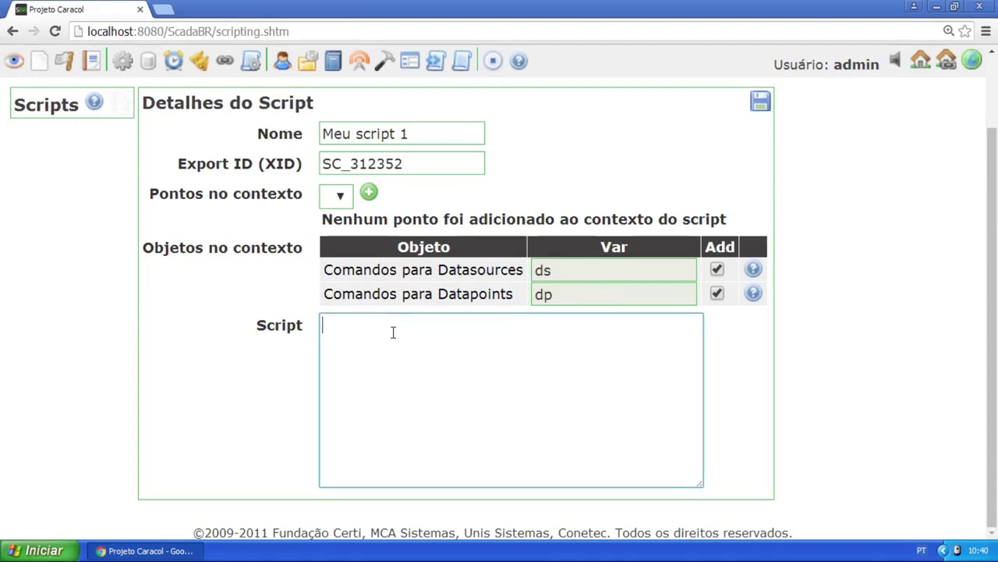
text(p13)
key(Return)
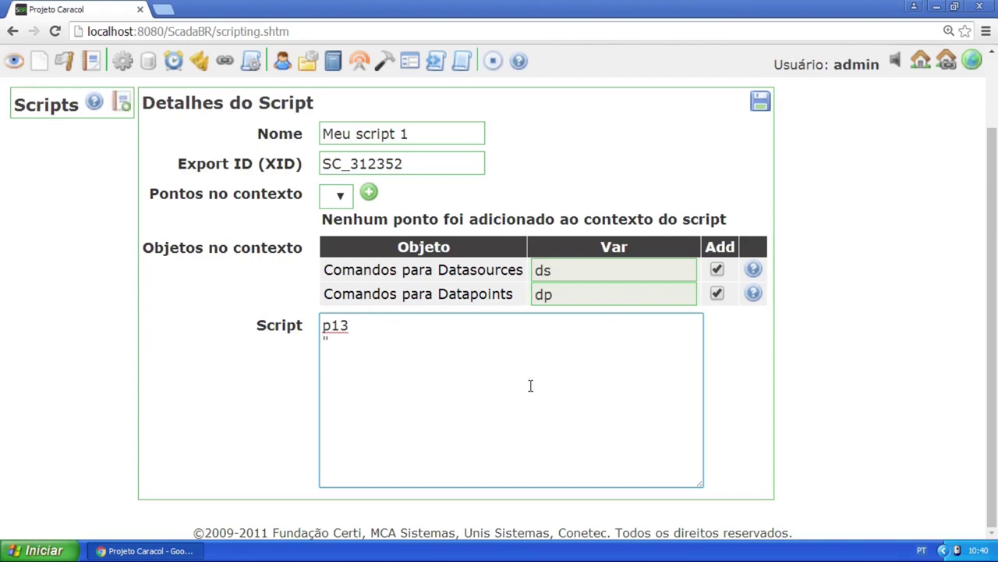
text(DP)
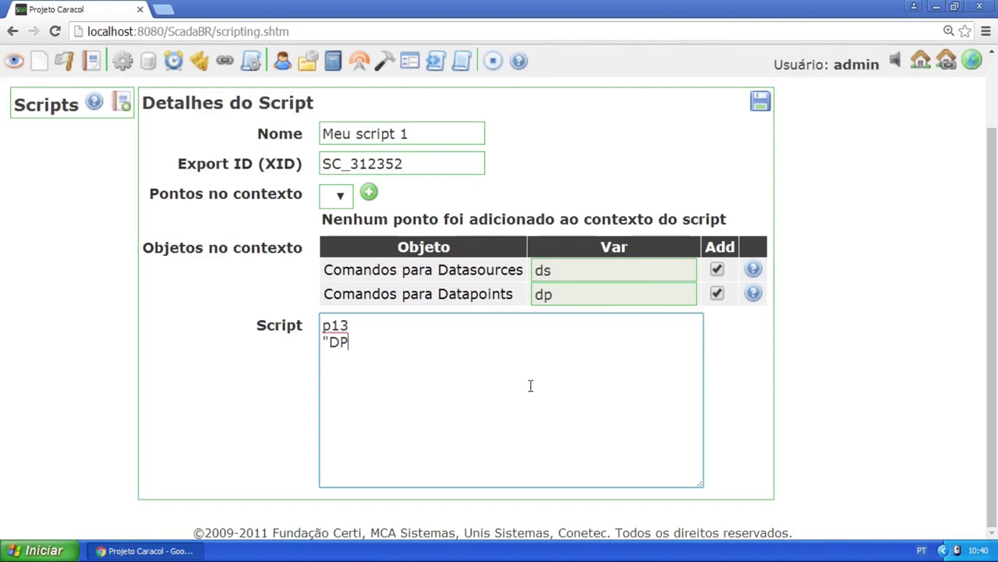
text(}2892)
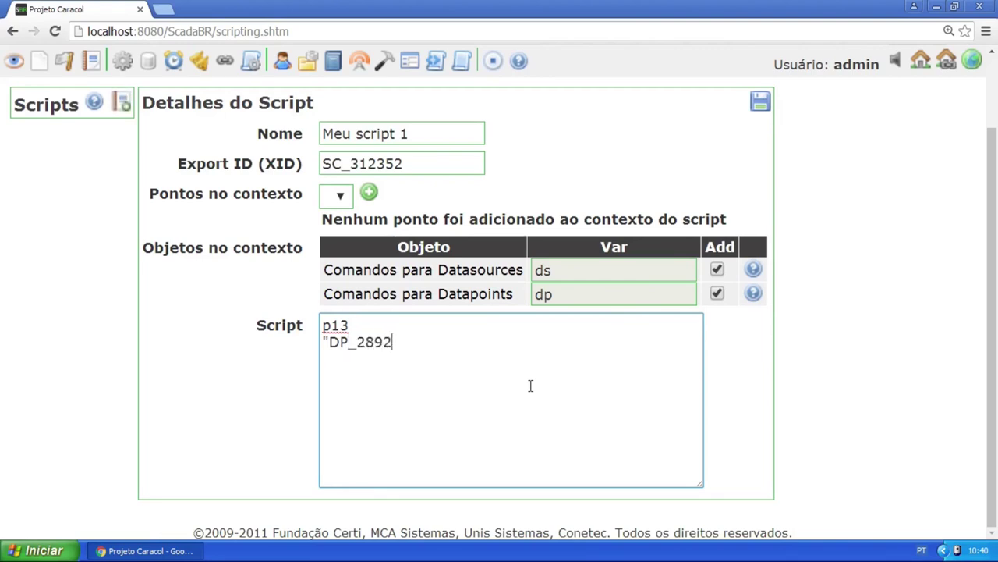
text(98)
click(442, 341)
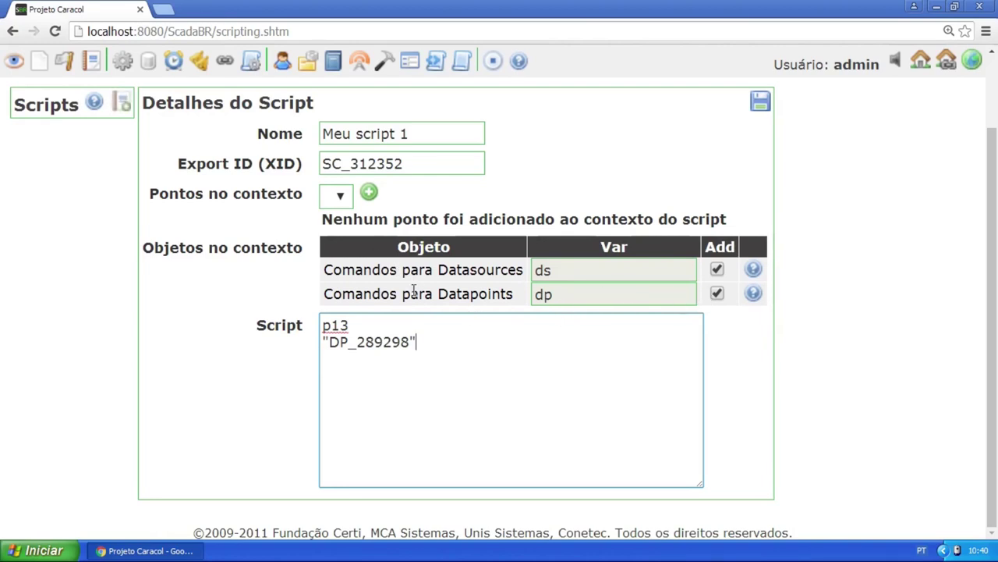
Remove Datasources from the context and show the Datapoints commands help
click(717, 269)
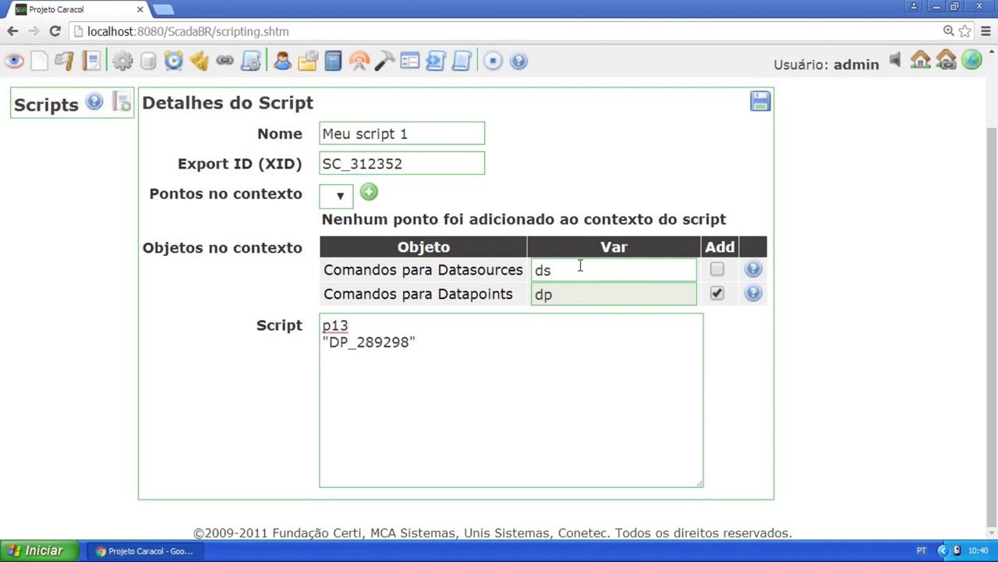
click(753, 293)
drag(712, 539, 864, 537)
Read the writeDataPoint entry in the Data Point help, then close it
scroll(729, 278, down, 1)
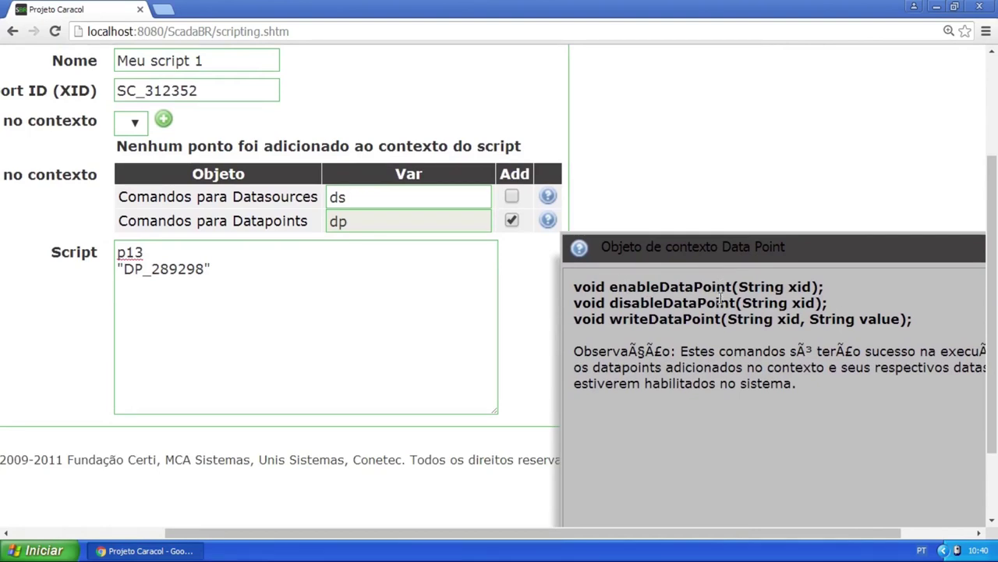
drag(609, 319, 911, 320)
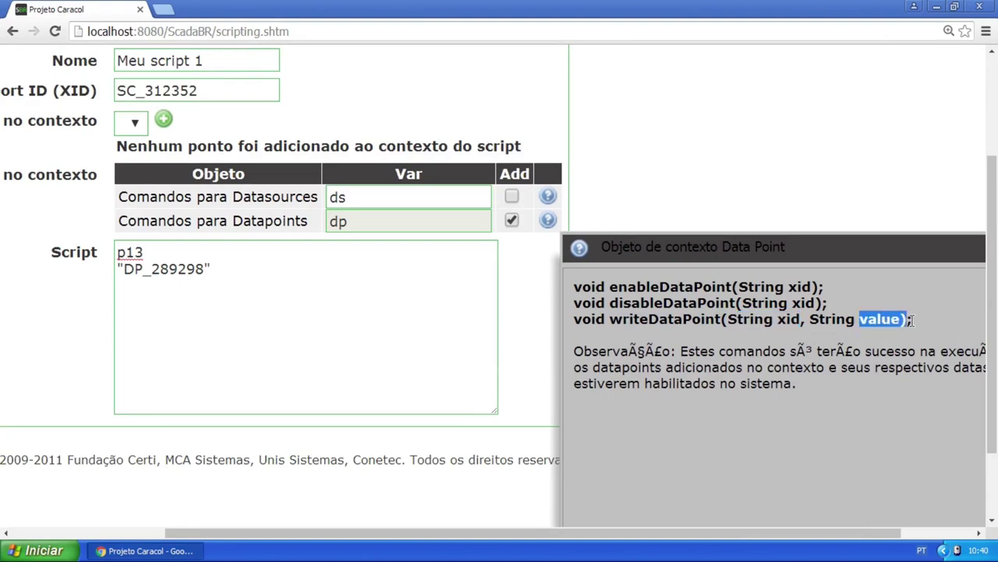
click(942, 538)
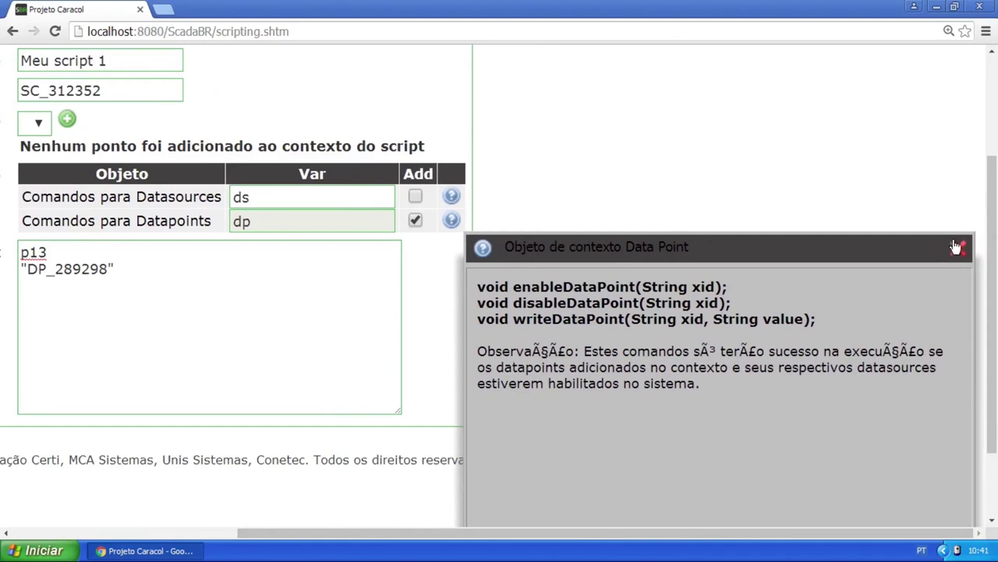
click(954, 248)
click(370, 325)
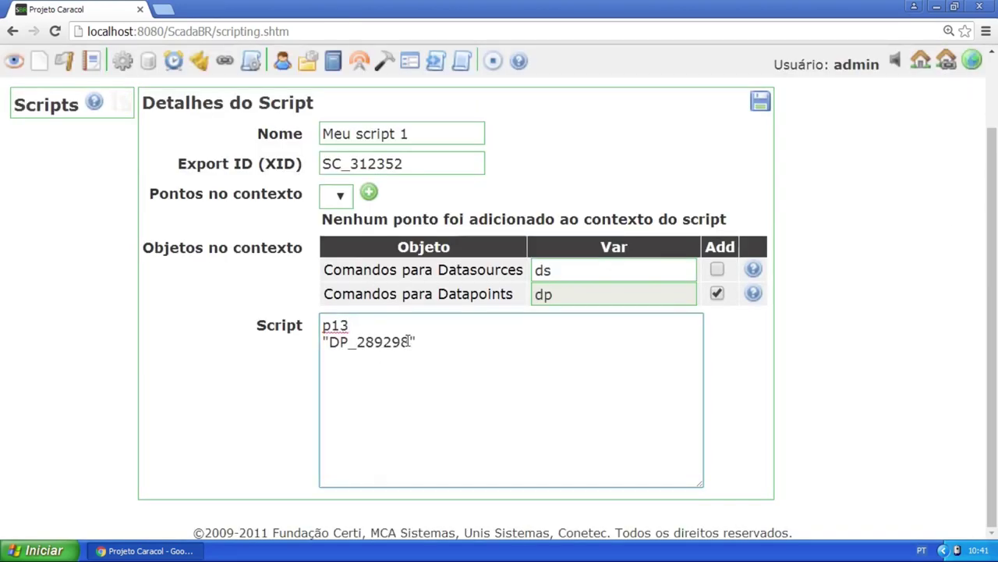
Start a third script line with dp.writeDataPoint(, checking the Datapoints help
drag(410, 343, 374, 343)
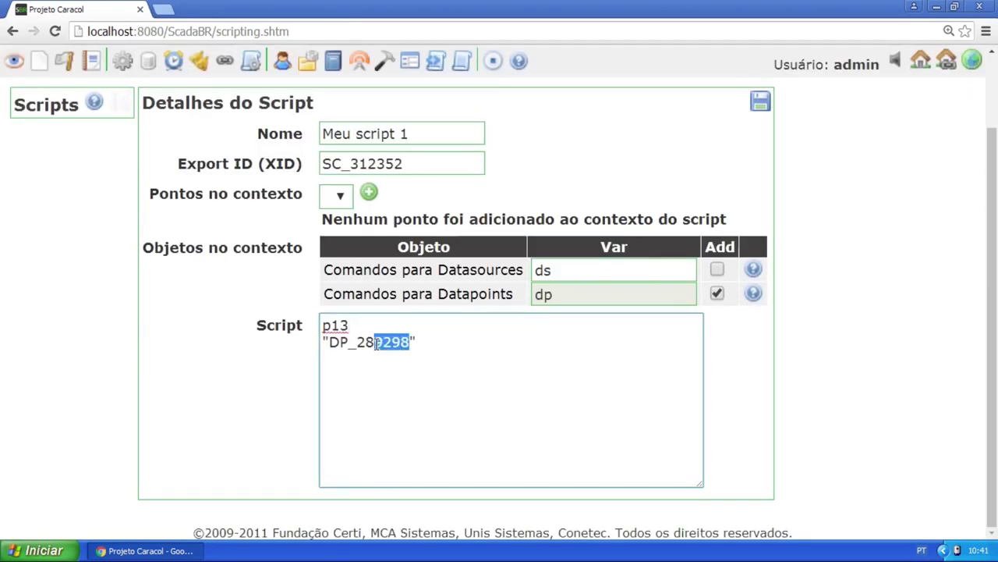
click(448, 356)
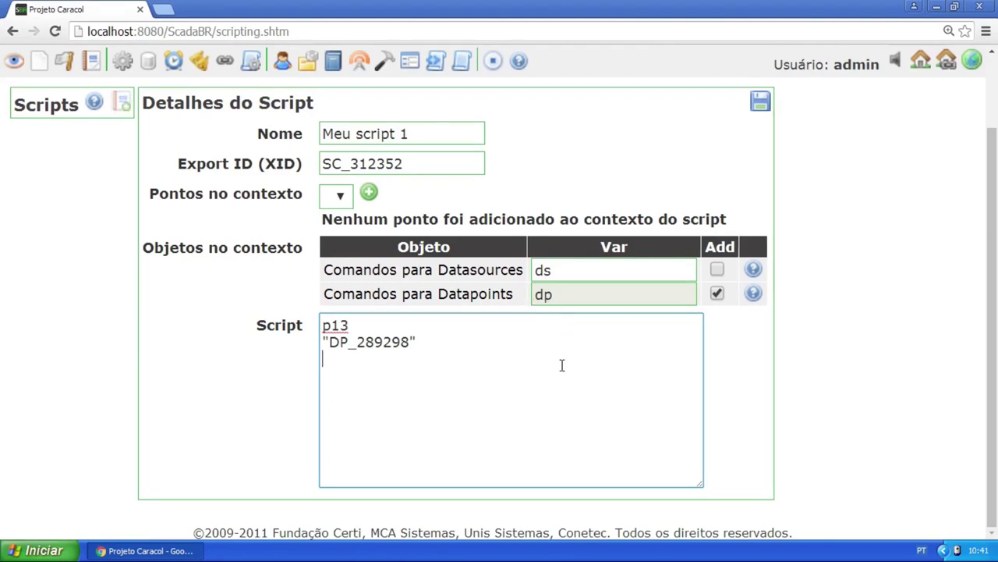
text(dp.)
click(754, 292)
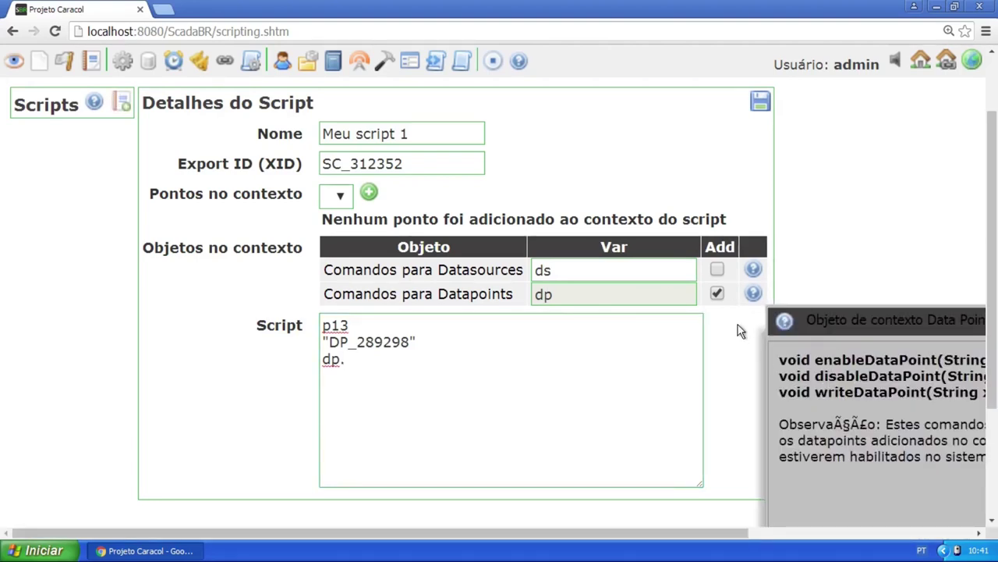
click(490, 403)
text(writeDapa)
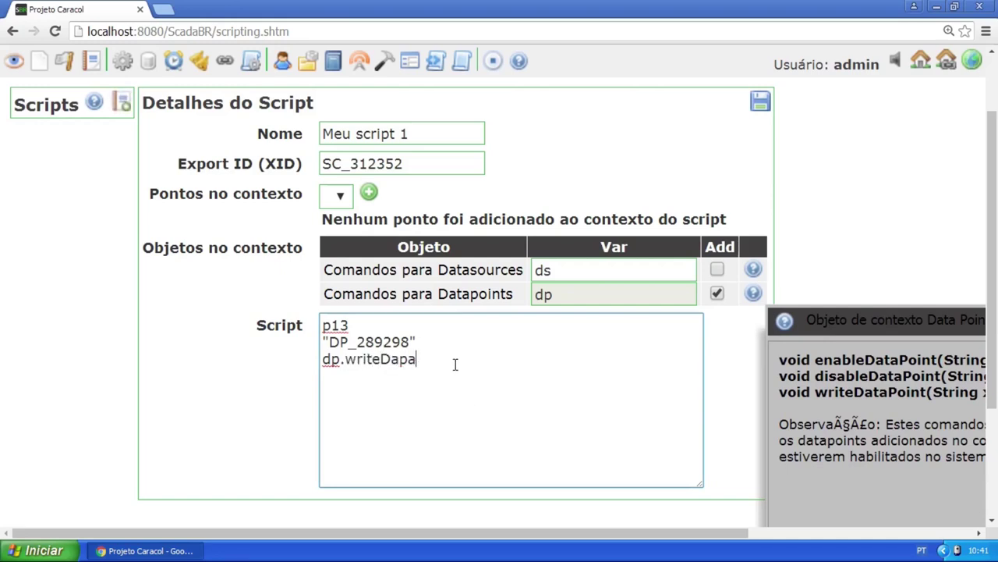
key(BackSpace)
key(BackSpace)
text(taPoint()
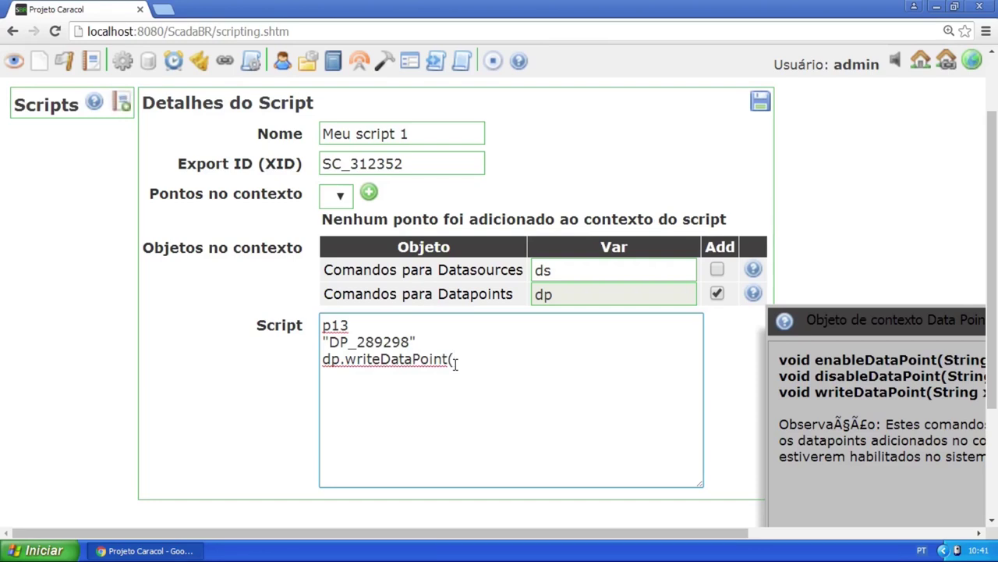
Move "DP_289298" into writeDataPoint as its first argument and close the help
drag(428, 338, 322, 342)
right_click(347, 343)
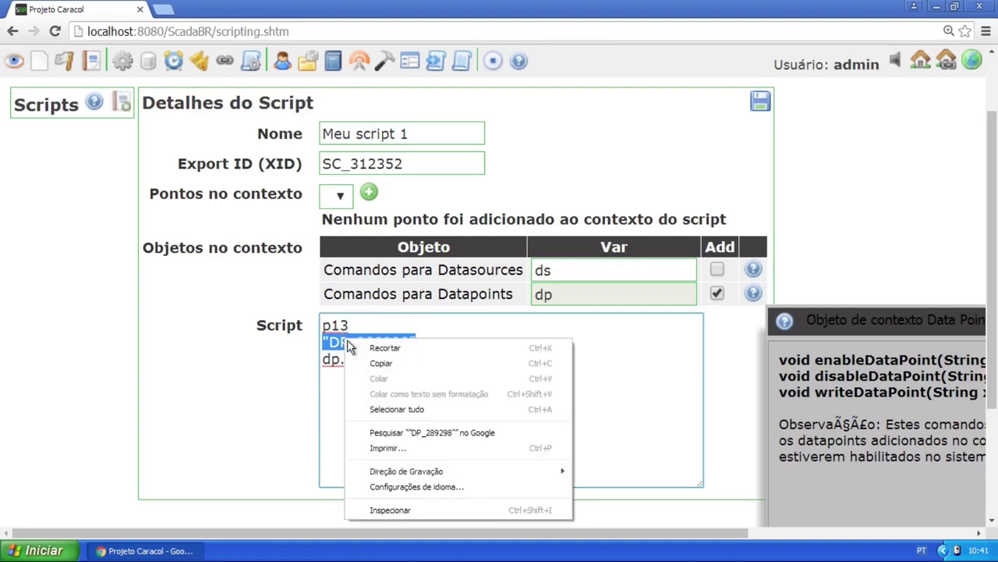
click(385, 348)
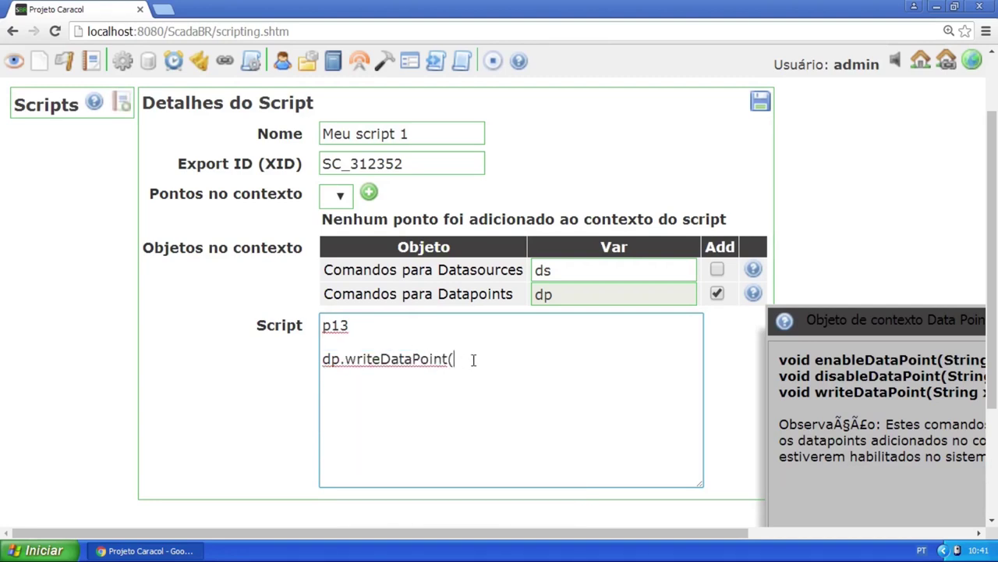
key(ctrl+v)
click(453, 359)
key(shift+Home)
key(shift+End)
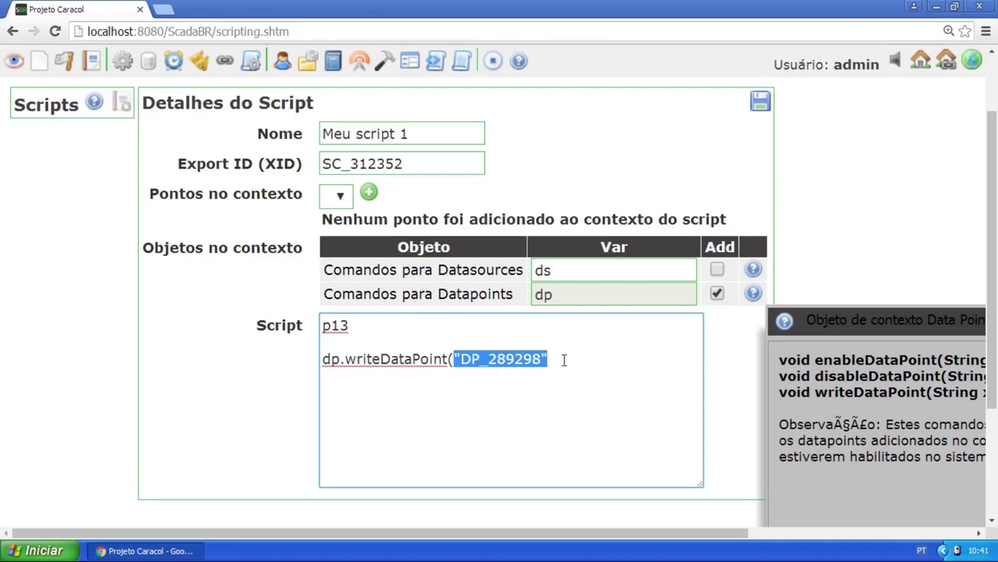
click(556, 355)
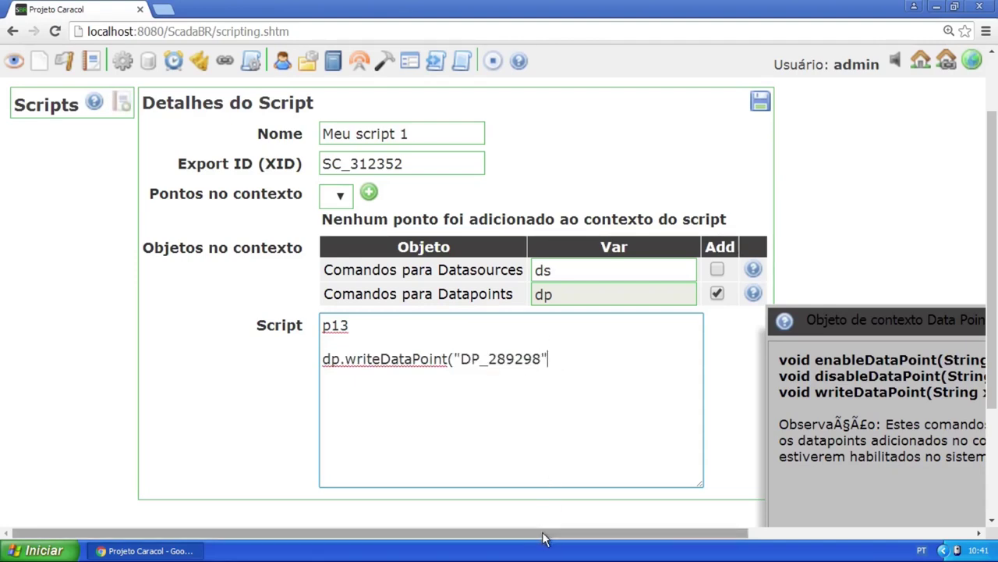
drag(546, 535, 710, 540)
click(959, 320)
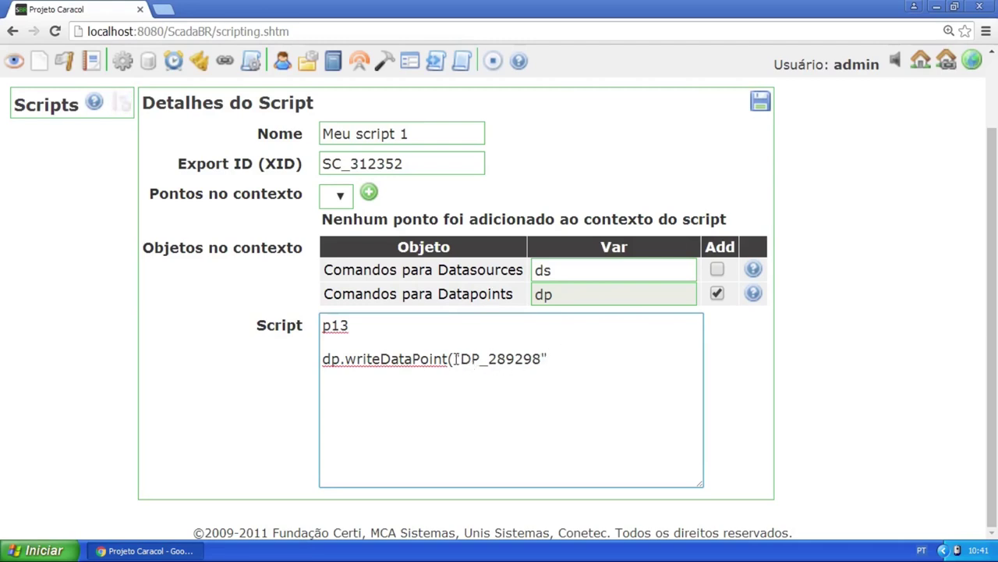
Move p13 in as the second argument, giving dp.writeDataPoint("DP_289298", p13.value)
drag(454, 358, 549, 357)
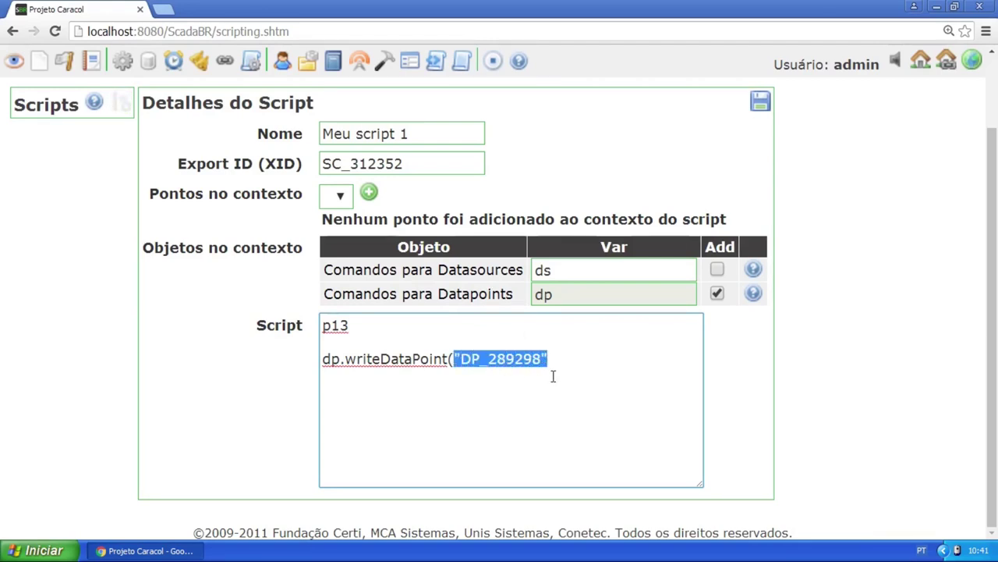
click(569, 361)
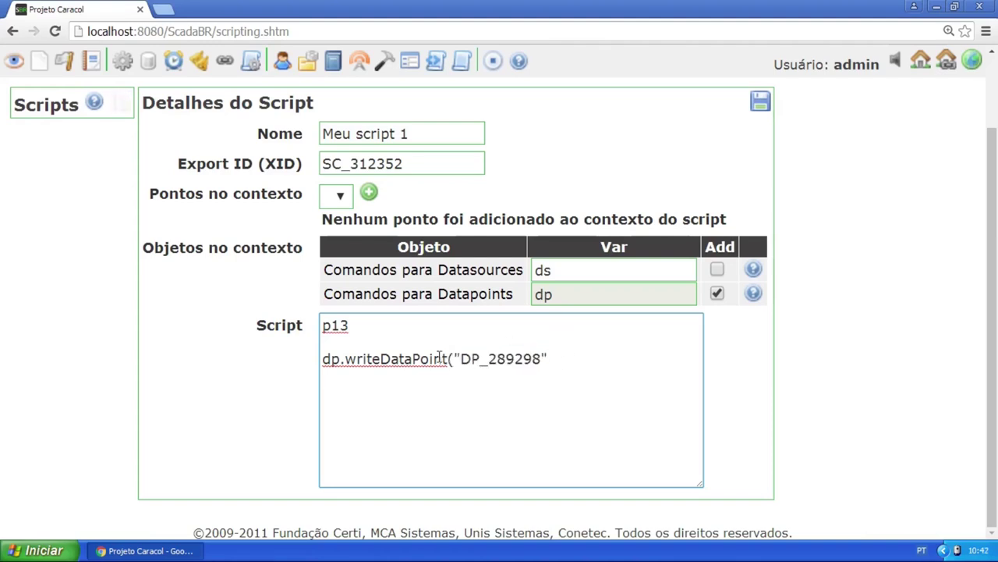
click(327, 360)
click(551, 358)
text(w)
key(BackSpace)
text(,)
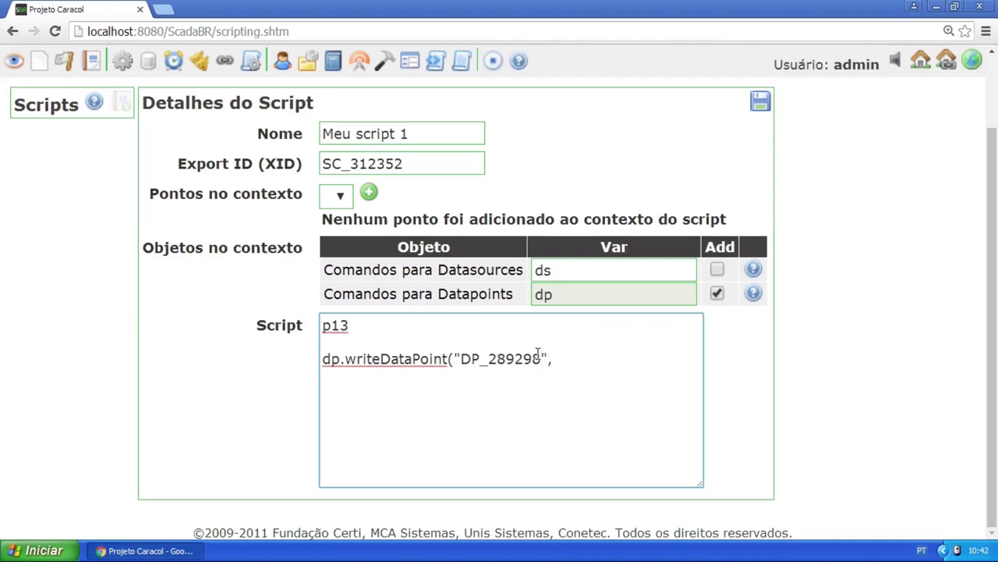
drag(351, 322, 319, 325)
key(BackSpace)
click(579, 358)
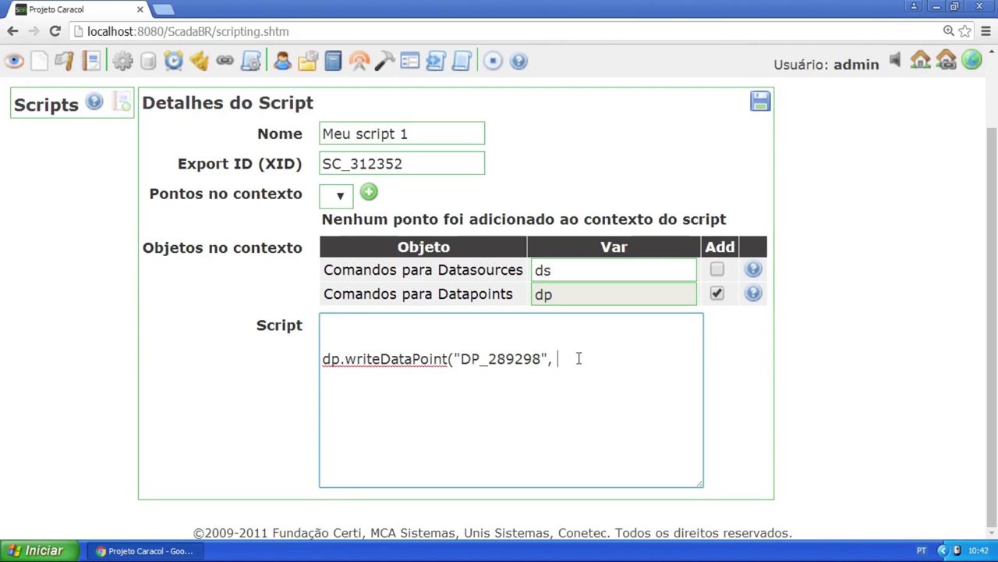
key(ctrl+v)
text(.value))
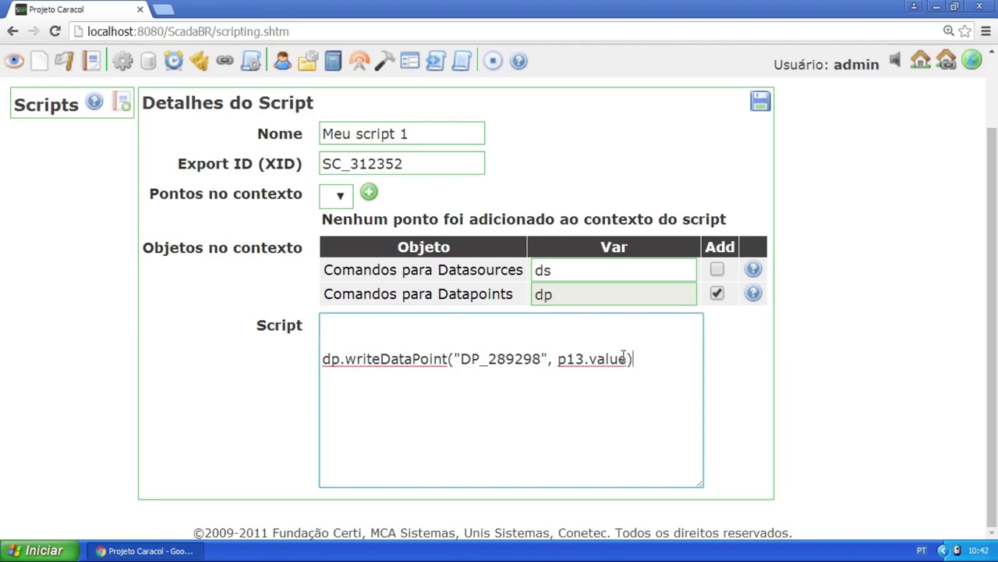
drag(628, 359, 585, 359)
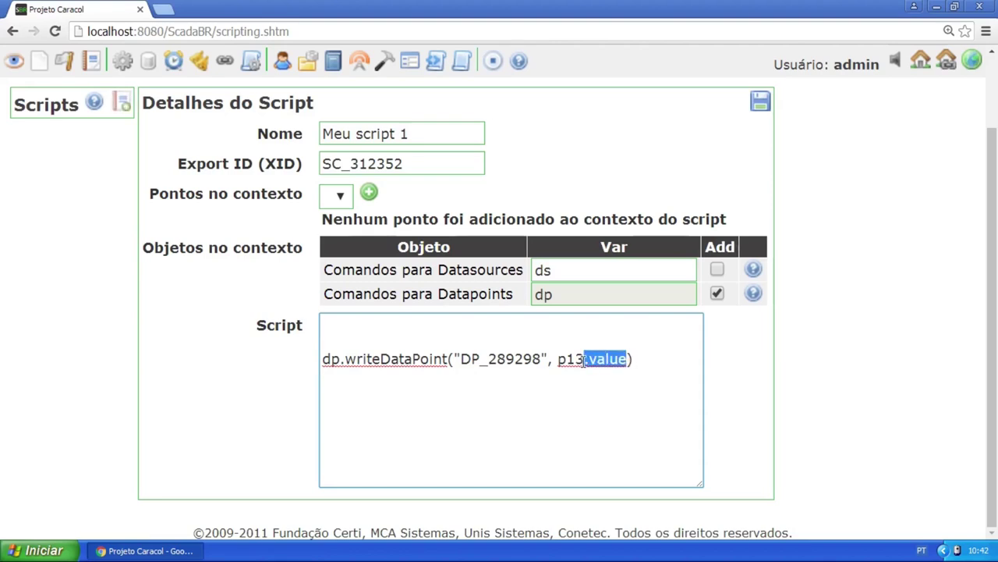
click(582, 361)
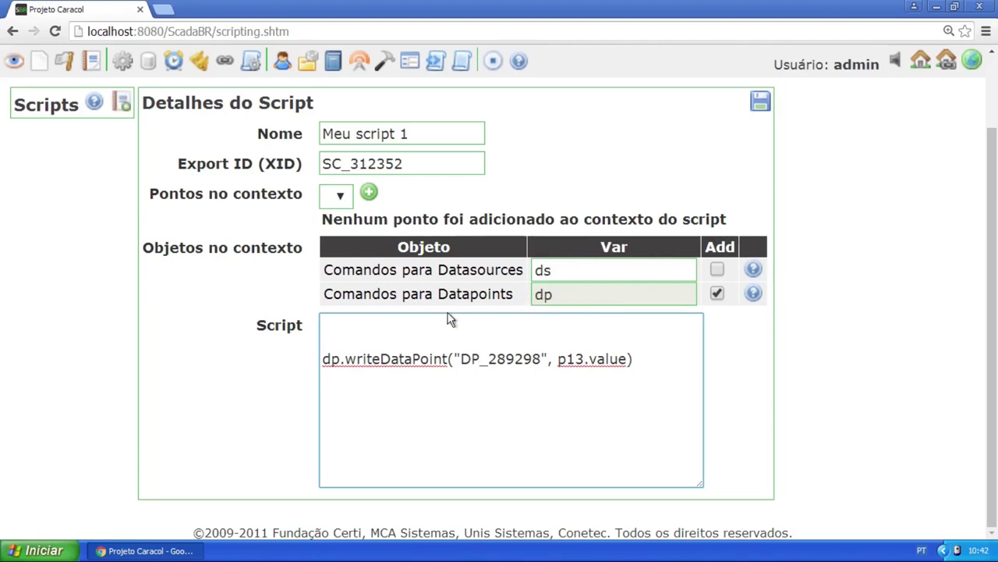
double_click(332, 359)
Delete the writeDataPoint line from the script
click(334, 358)
click(651, 358)
key(shift+Home)
key(BackSpace)
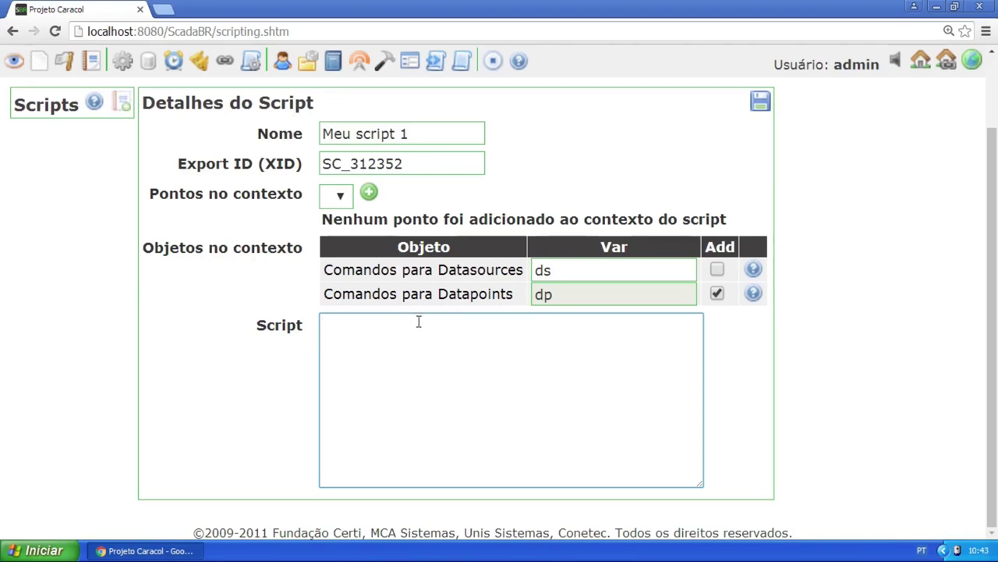
Write var atual = new Date().getTime(); and a var anterior = line
text(var atual [)
key(BackSpace)
text(=)
key(Return)
text(var ant)
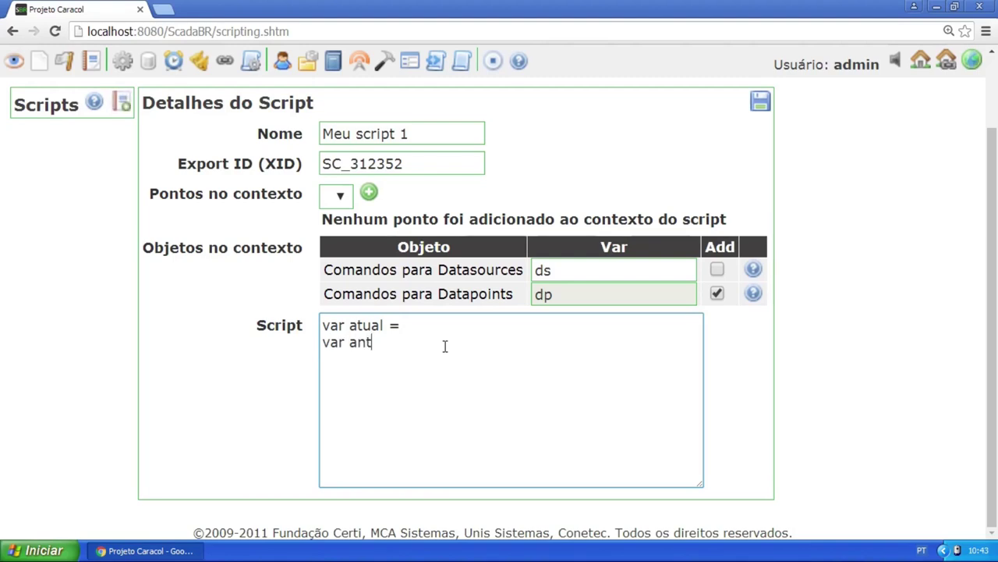
text(erior [)
key(BackSpace)
text(=)
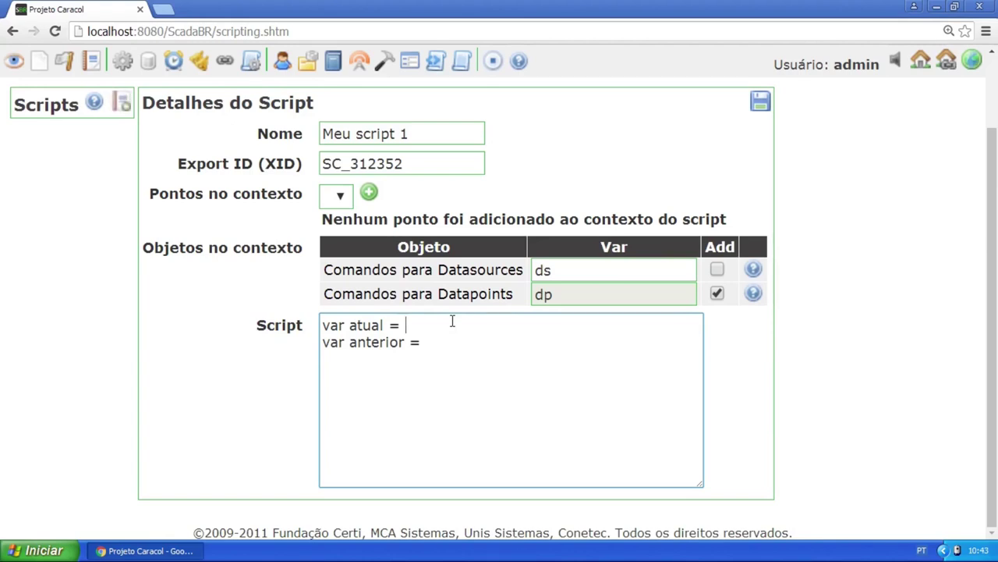
text(new Date)
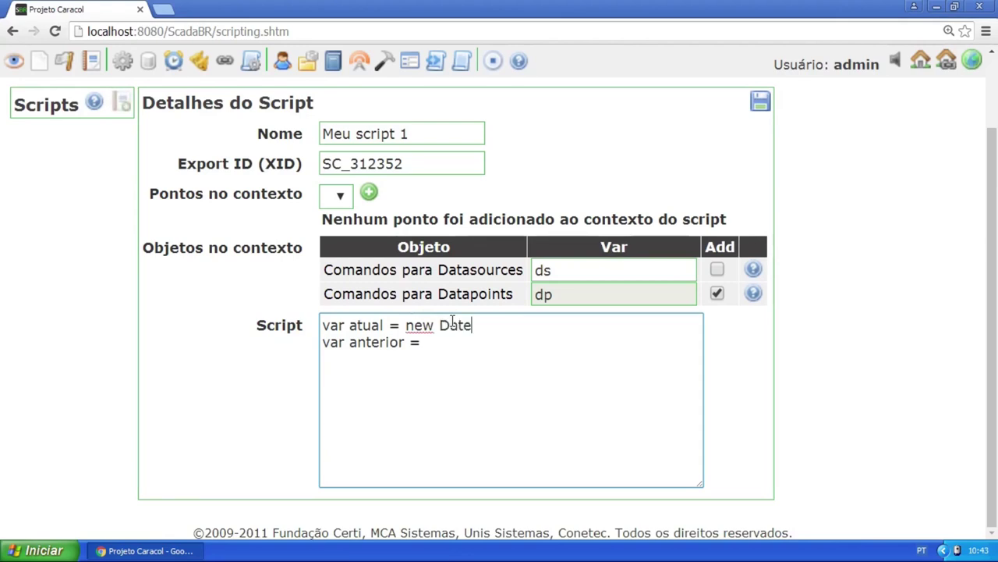
text(().getTime)
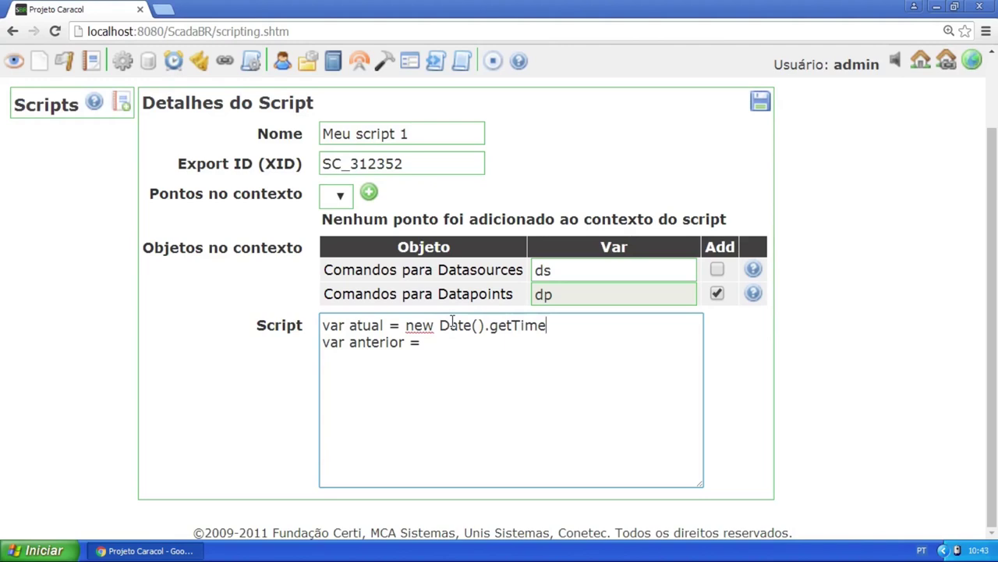
text(())
text(z)
text(;)
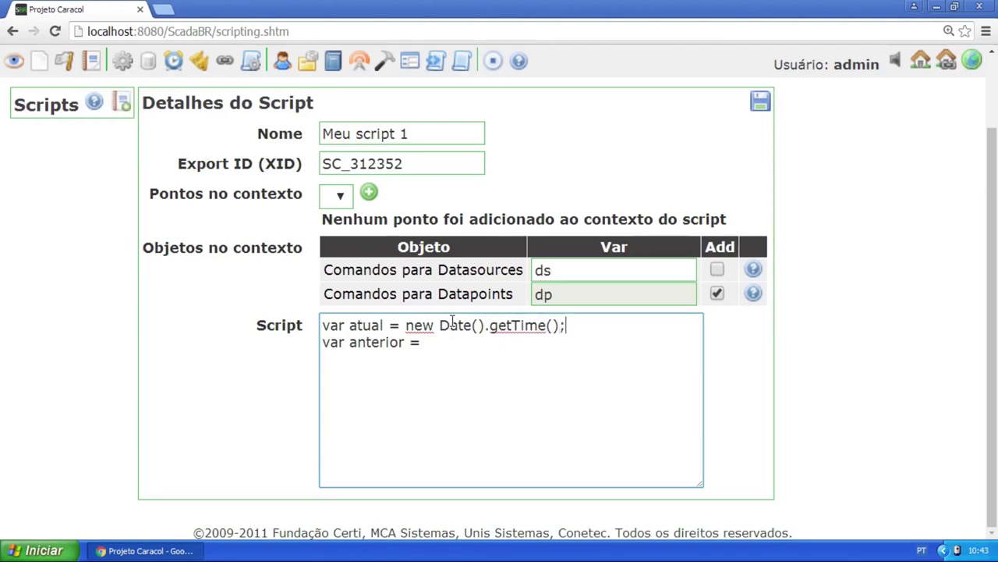
Copy new Date().getTime() into the var anterior assignment and start a new line
drag(572, 326, 403, 325)
key(ctrl+c)
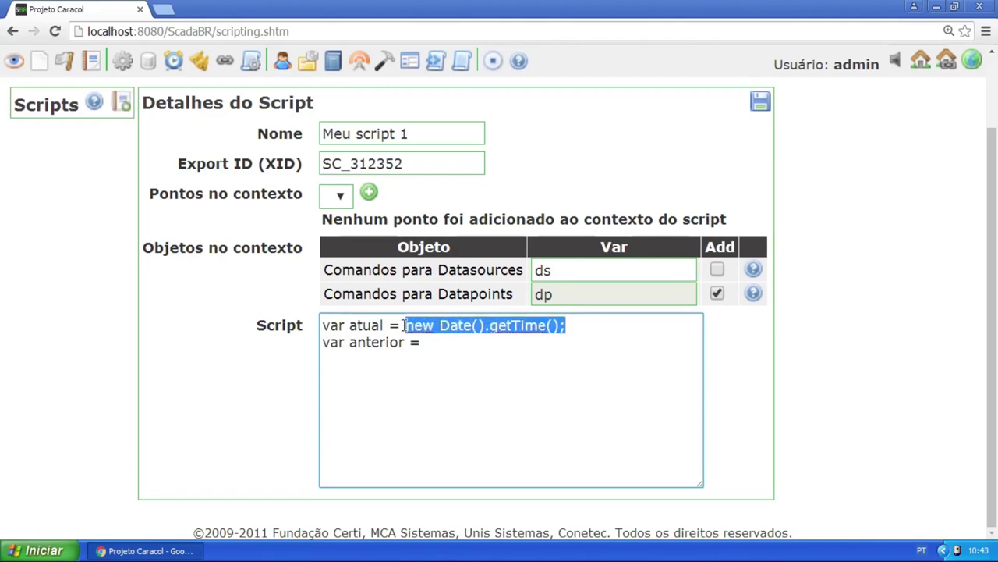
click(522, 350)
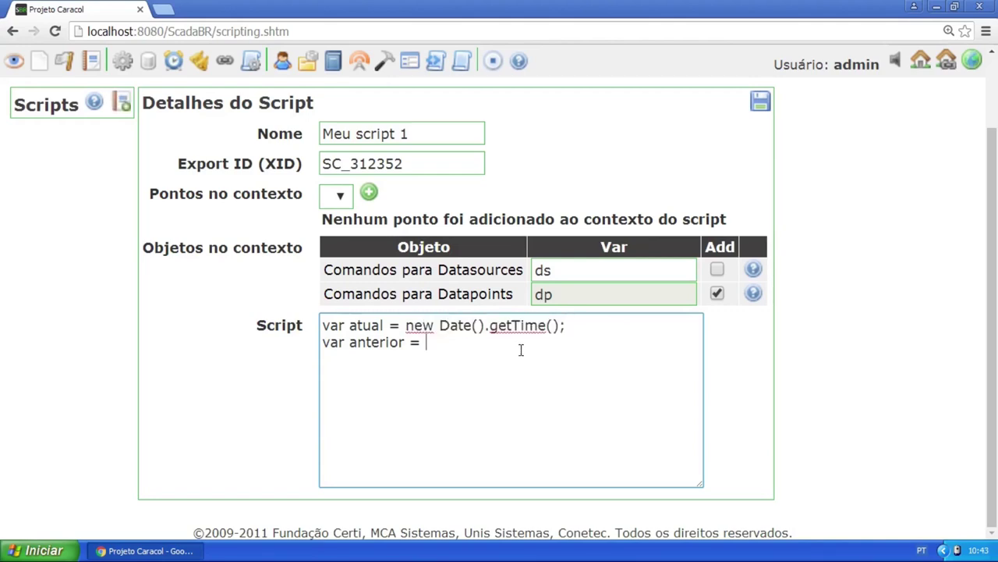
key(ctrl+v)
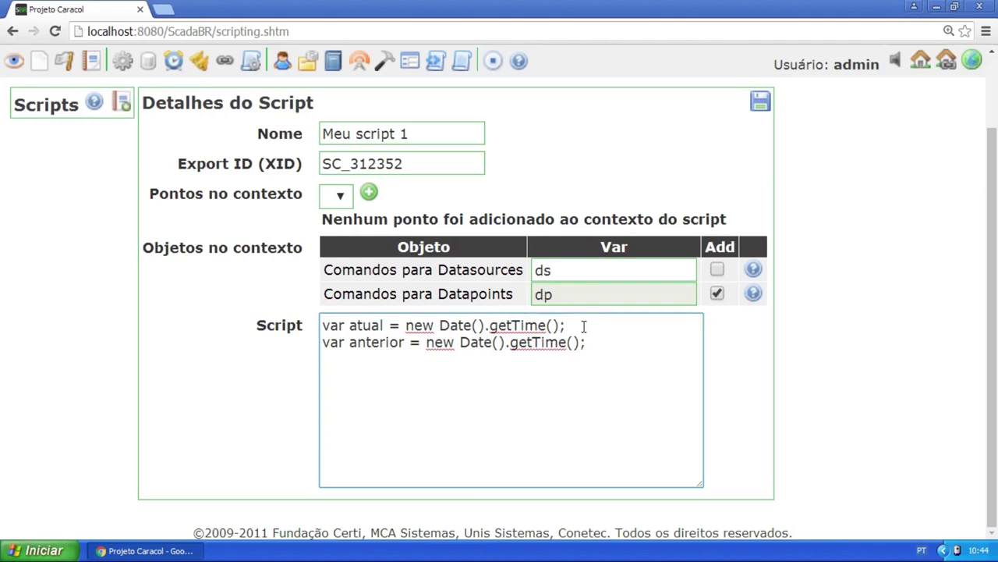
drag(598, 340, 330, 341)
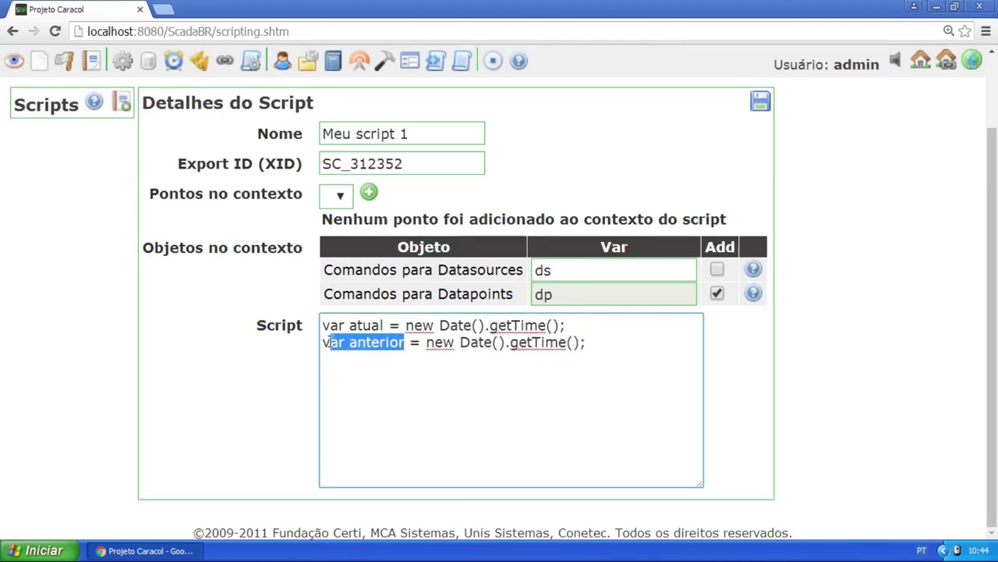
drag(426, 342, 595, 344)
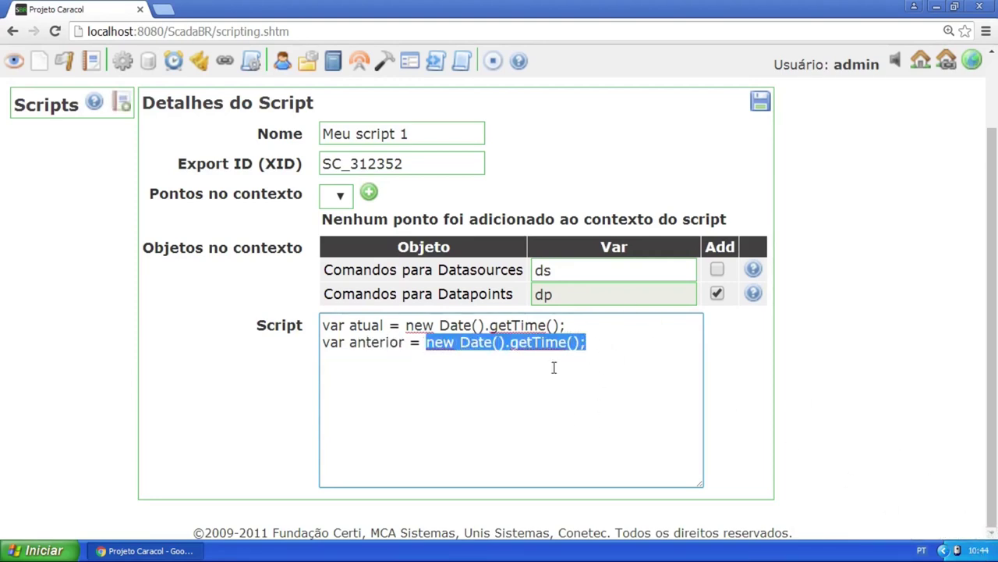
click(610, 340)
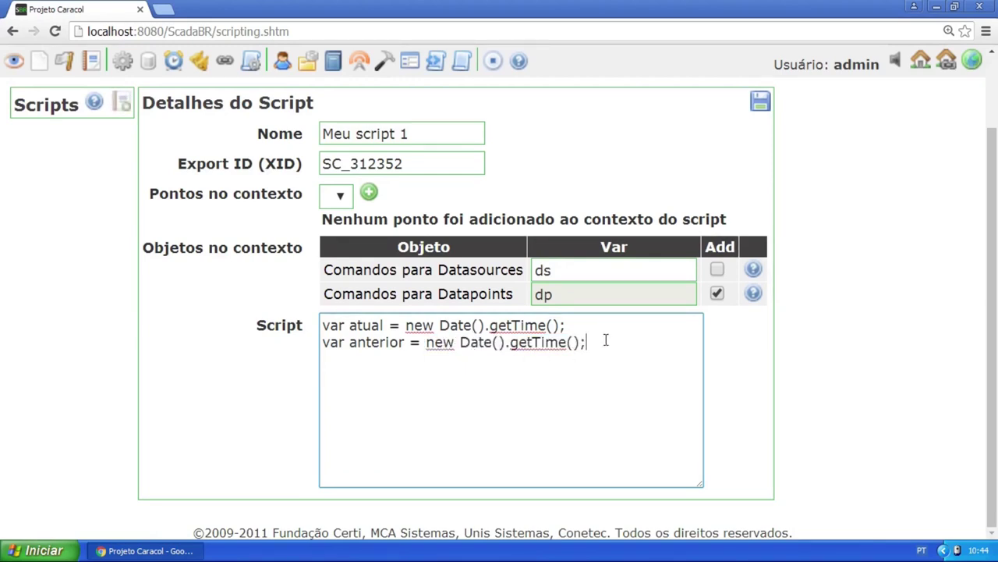
key(Return)
Write the loop header while ((atual - anterior) < 5000) {}
text(while ( ()
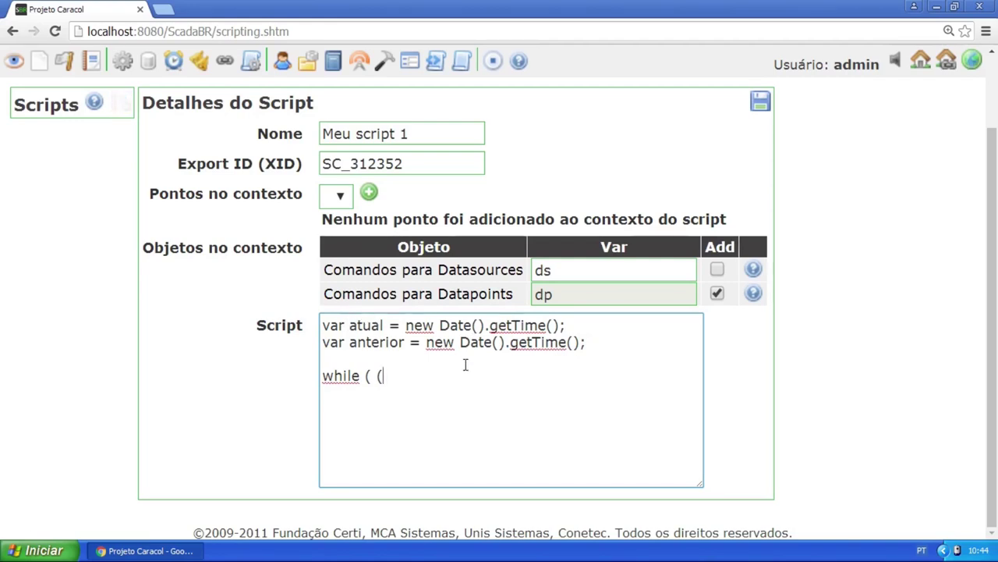
text(atual - anterior)
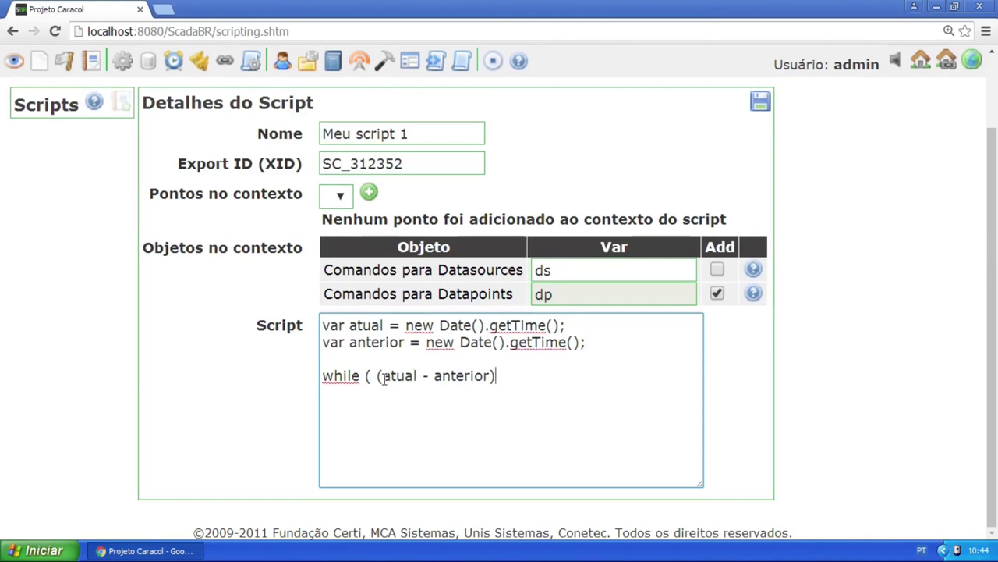
drag(380, 375, 499, 375)
click(499, 375)
text(W)
key(BackSpace)
text(< 5000)
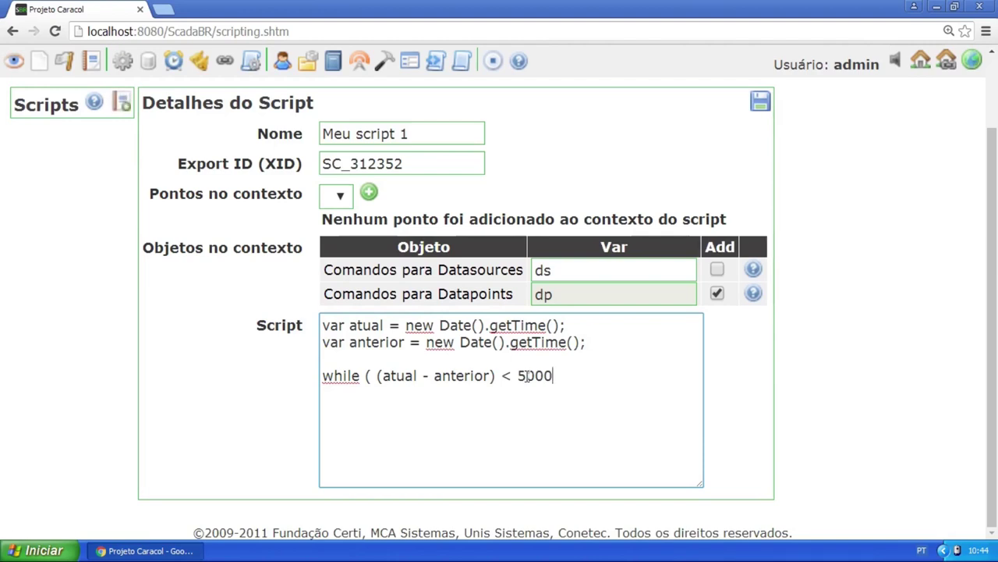
drag(518, 375, 553, 377)
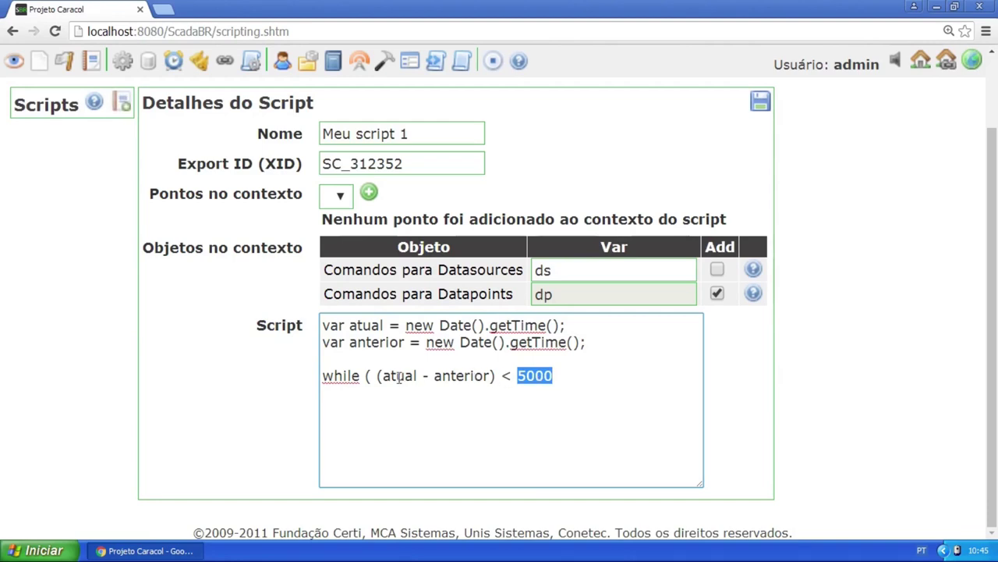
click(564, 373)
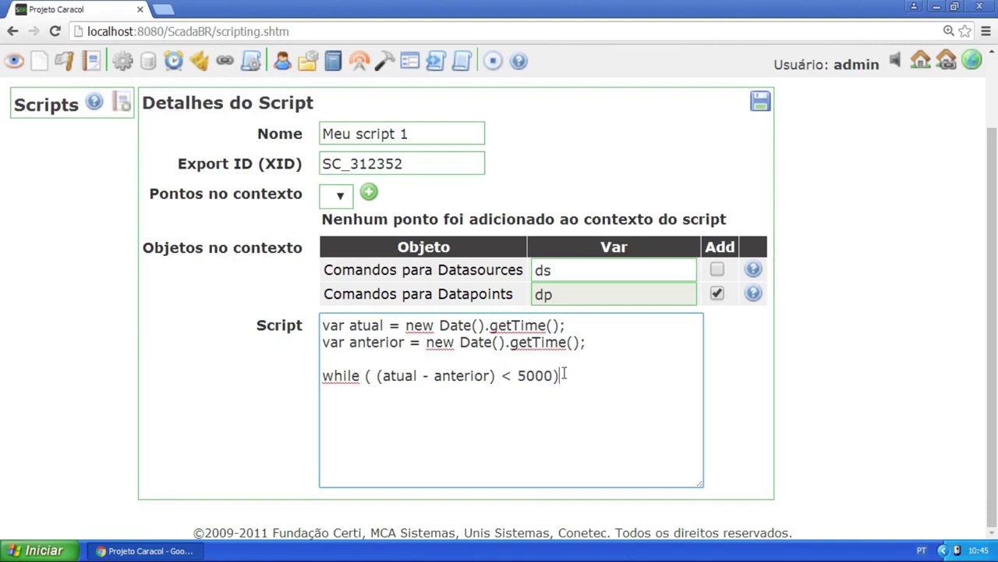
text({})
Fill the loop body with atual = new Date().getTime(); using the copied expression
key(Return)
key(Return)
key(Return)
text(atual)
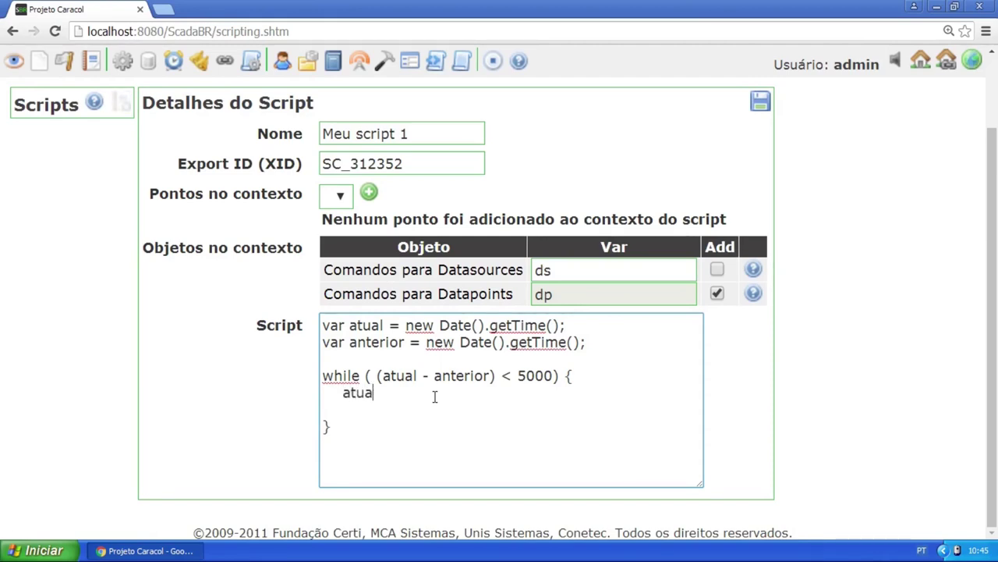
text( =)
click(427, 343)
key(shift+End)
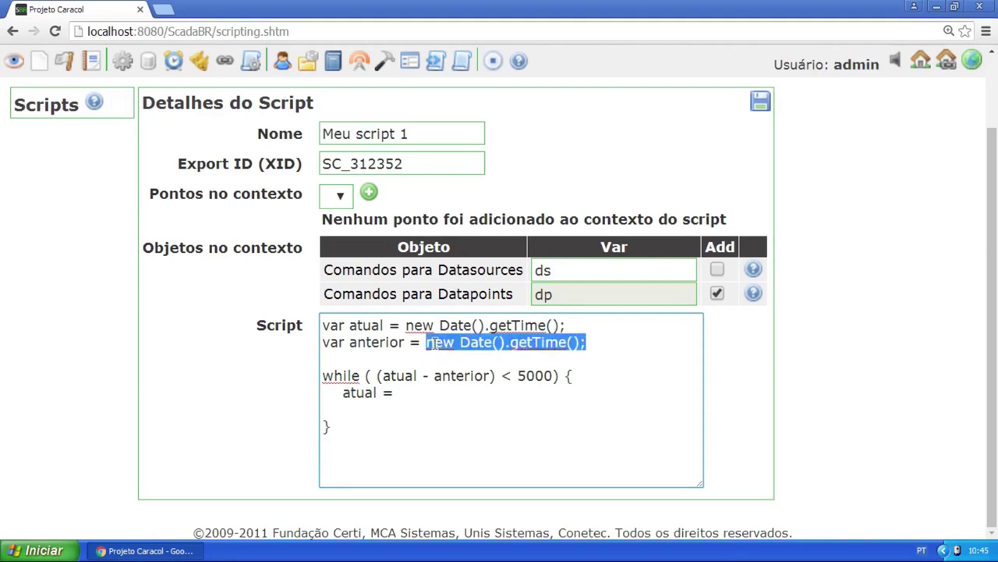
key(ctrl+c)
click(439, 394)
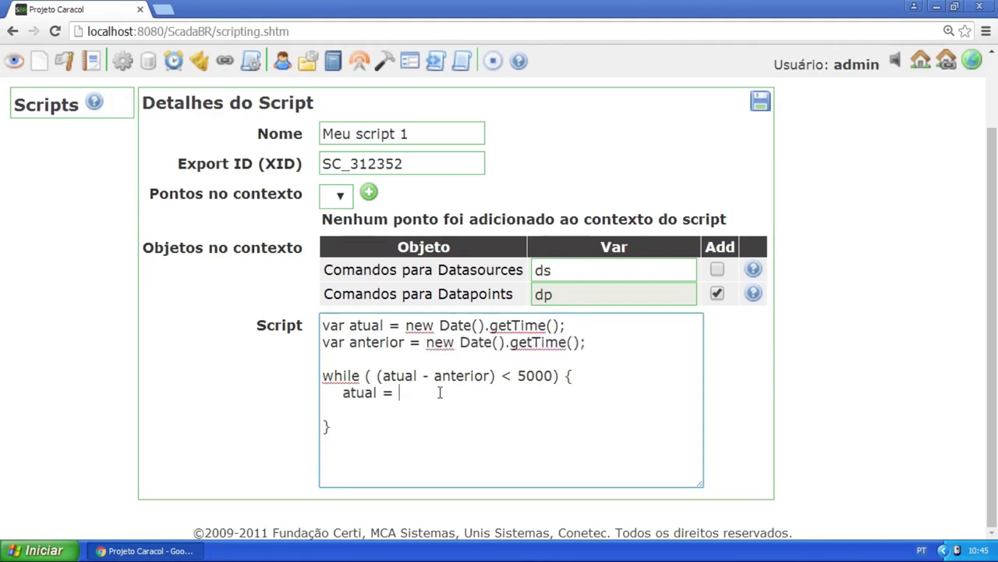
key(ctrl+v)
click(475, 409)
key(BackSpace)
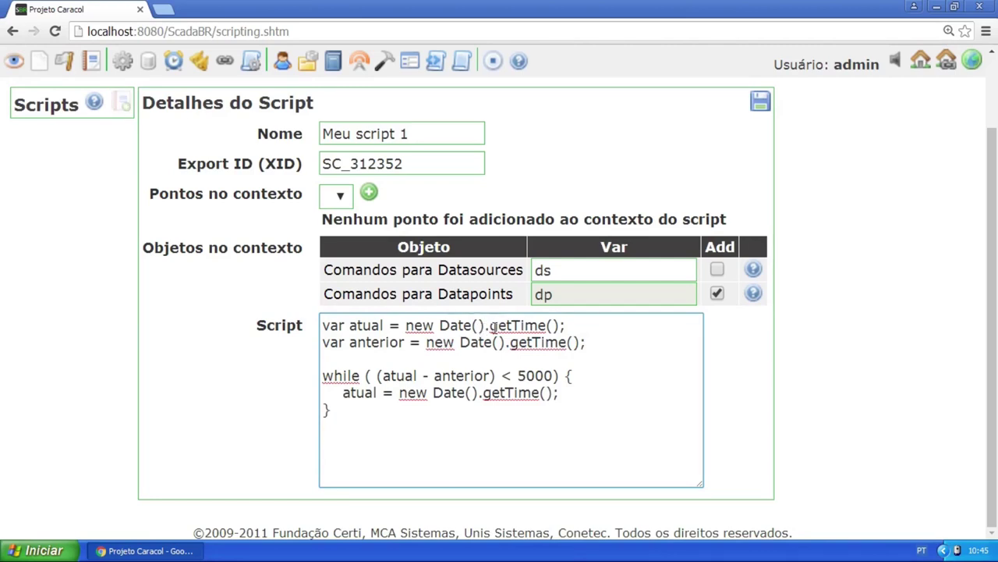
drag(406, 325, 428, 346)
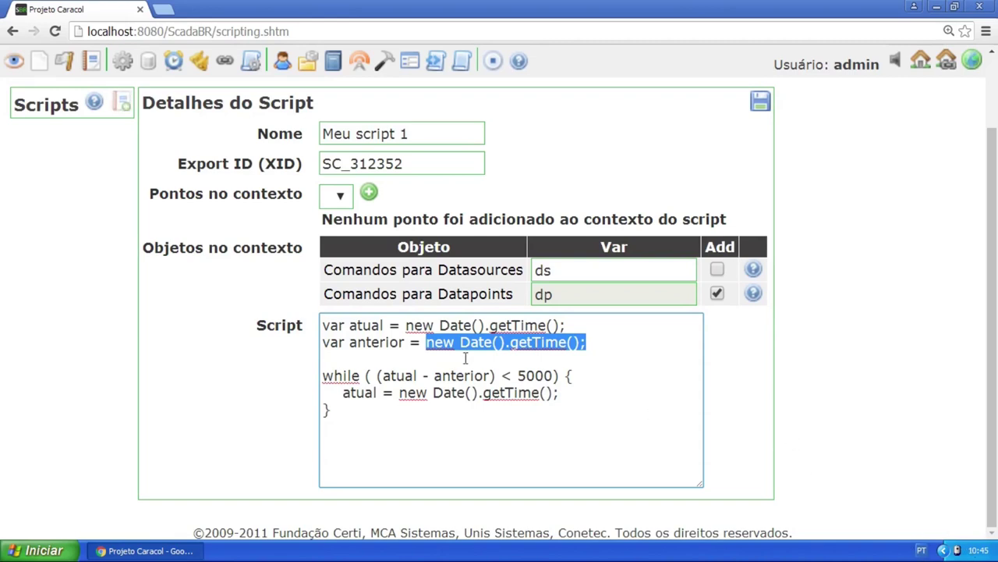
click(455, 357)
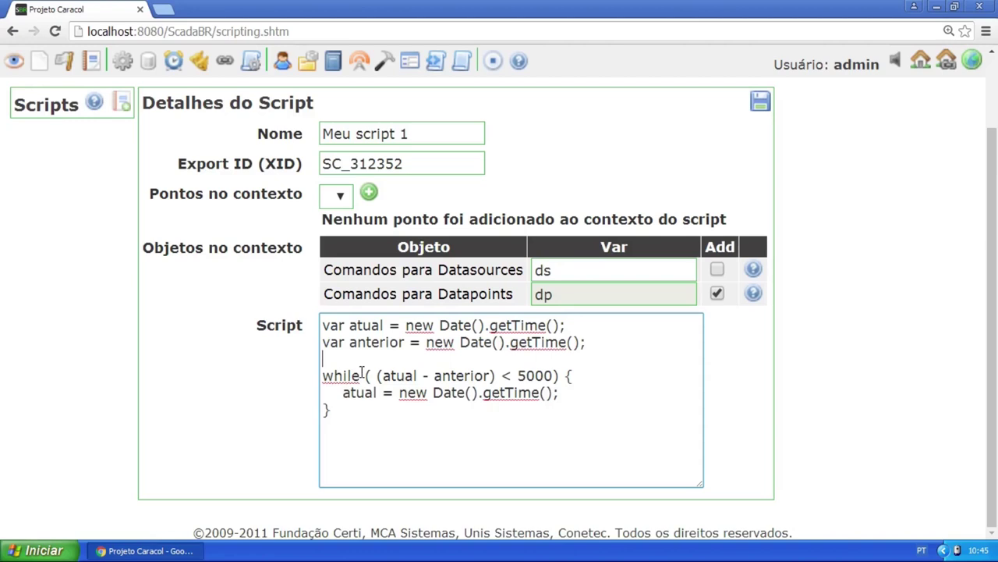
drag(381, 376, 492, 377)
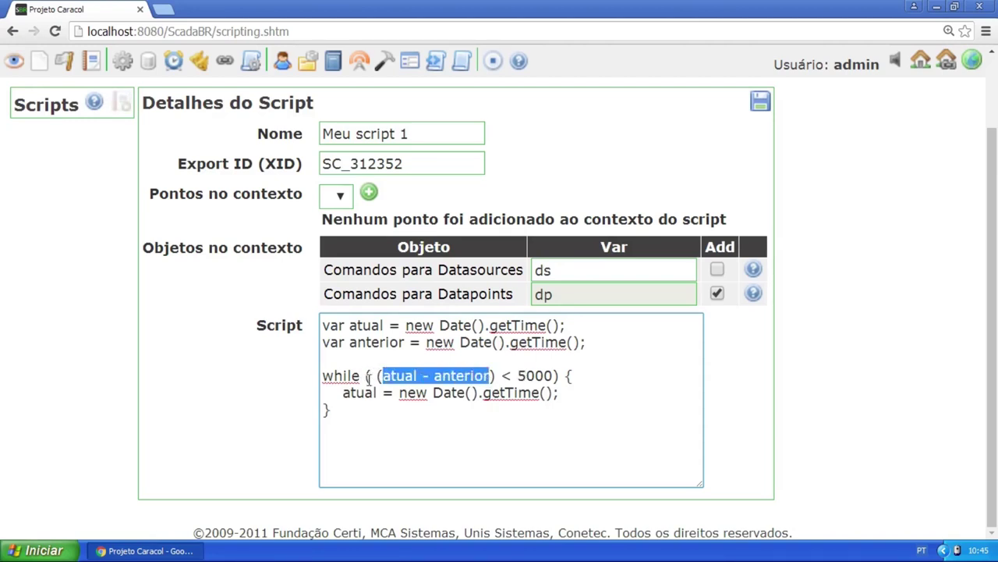
drag(517, 376, 552, 373)
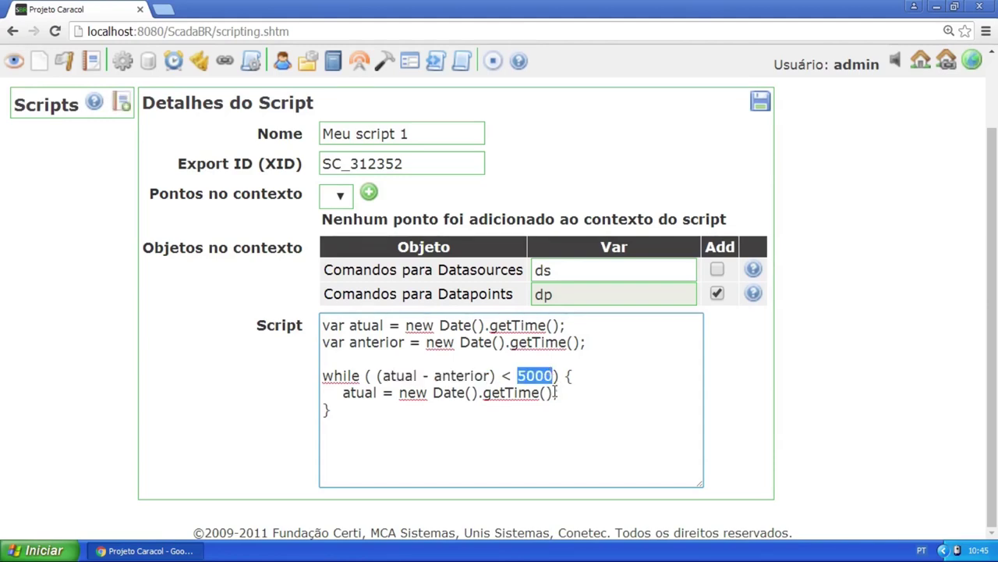
drag(343, 392, 560, 393)
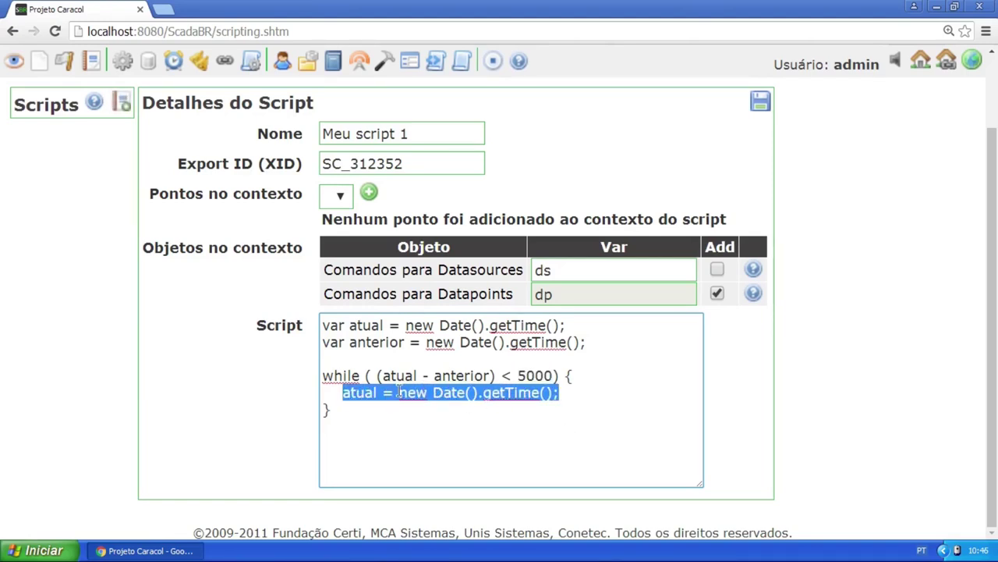
click(456, 394)
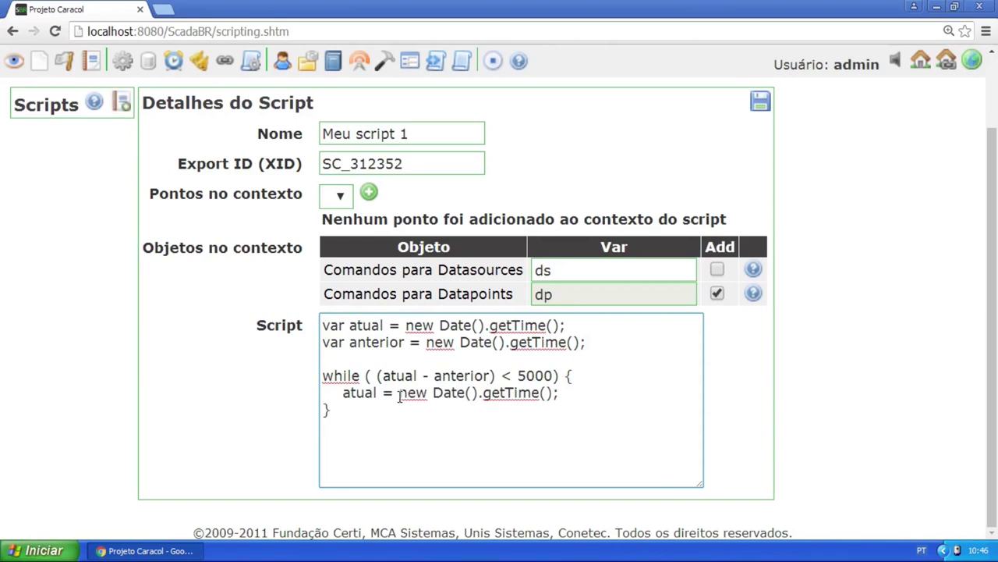
key(End)
drag(518, 375, 551, 376)
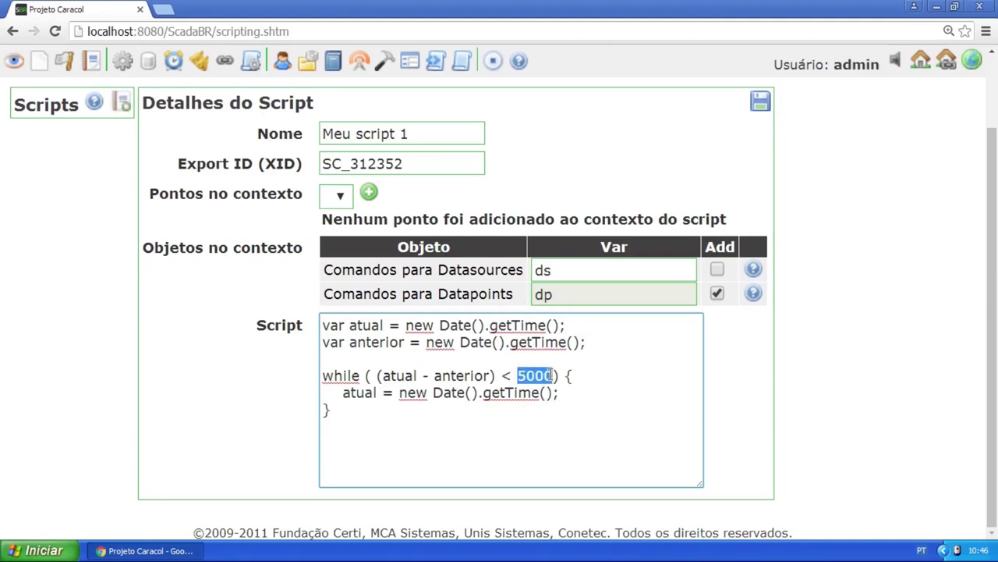
drag(579, 325, 322, 327)
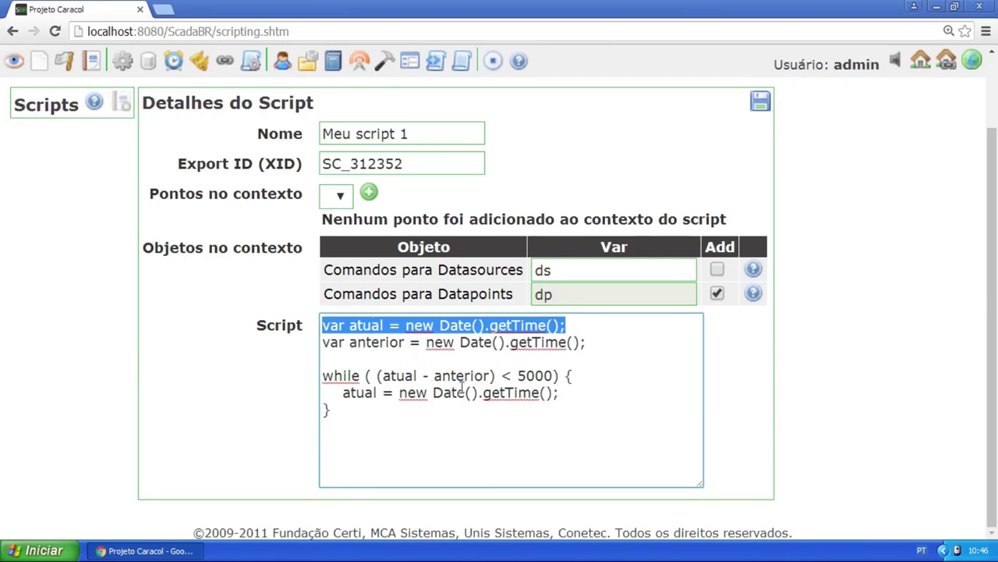
drag(422, 410, 278, 319)
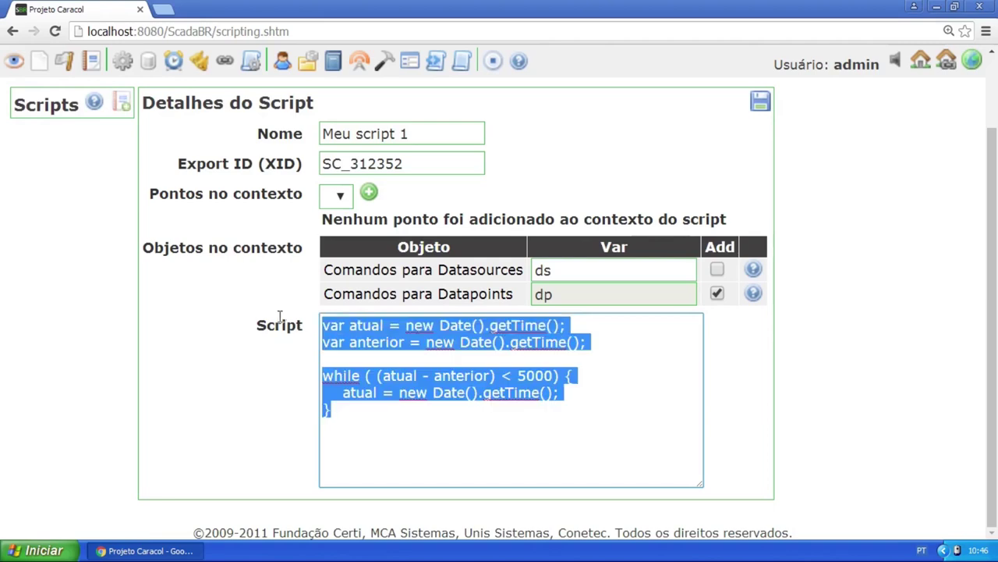
click(409, 410)
key(Return)
key(Return)
text(qq)
key(BackSpace)
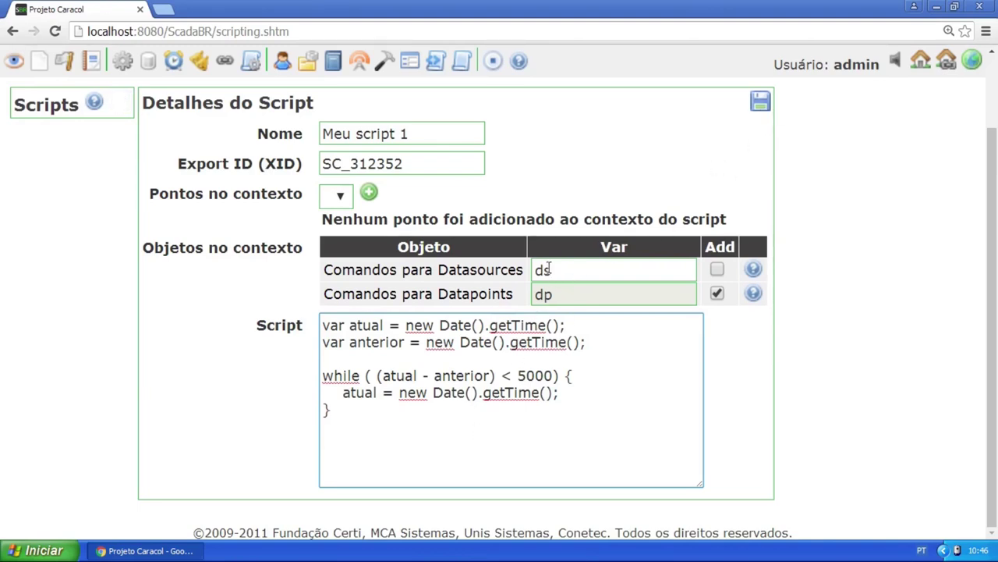
key(ctrl+minus)
key(ctrl+minus)
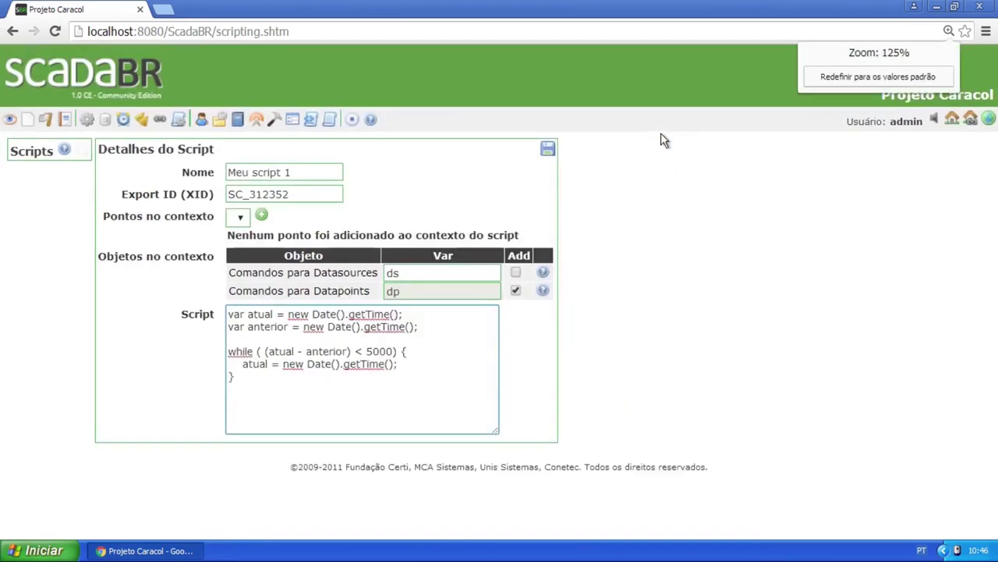
click(912, 75)
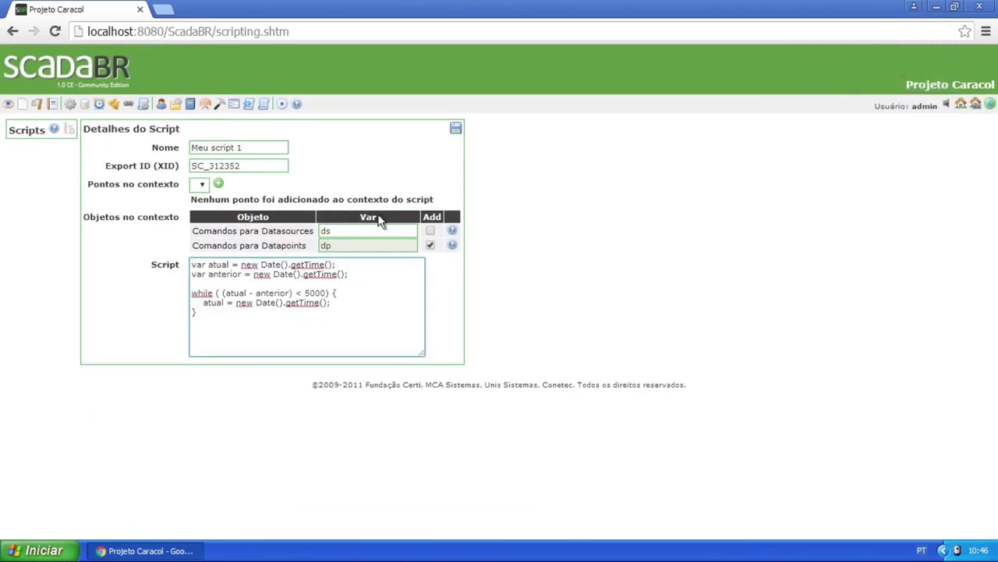
key(ctrl+plus)
click(160, 109)
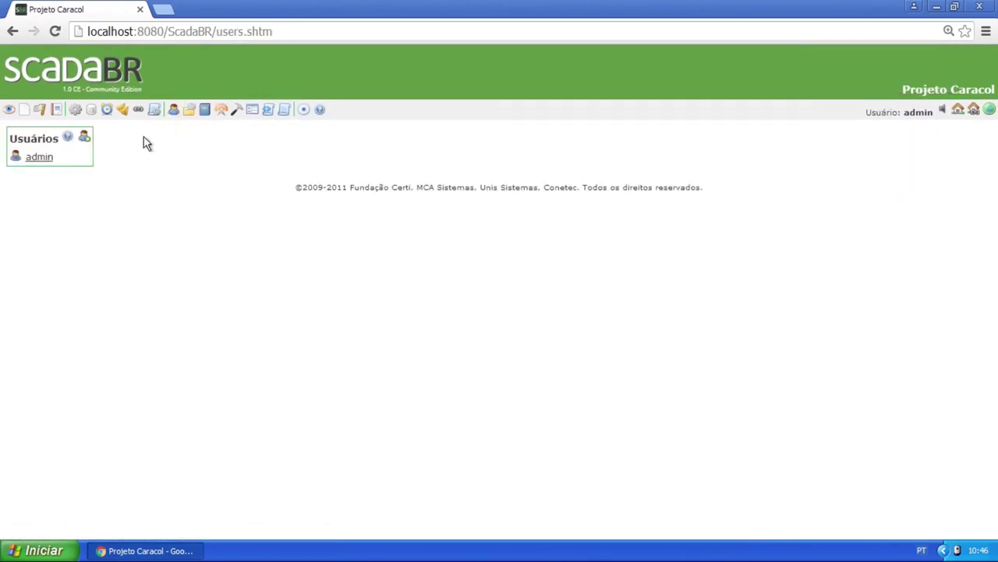
click(45, 158)
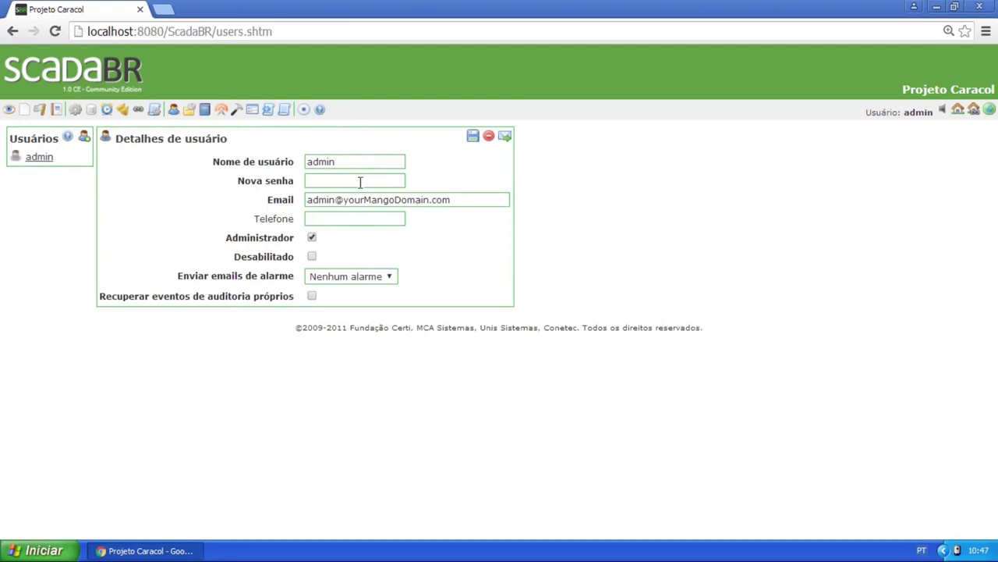
drag(337, 162, 316, 164)
click(310, 177)
drag(455, 200, 319, 200)
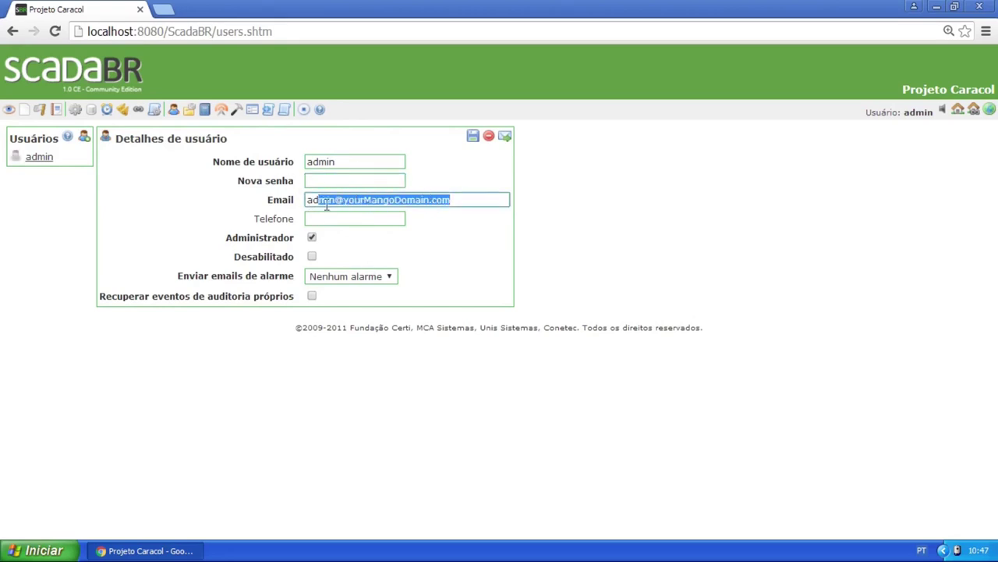
click(339, 218)
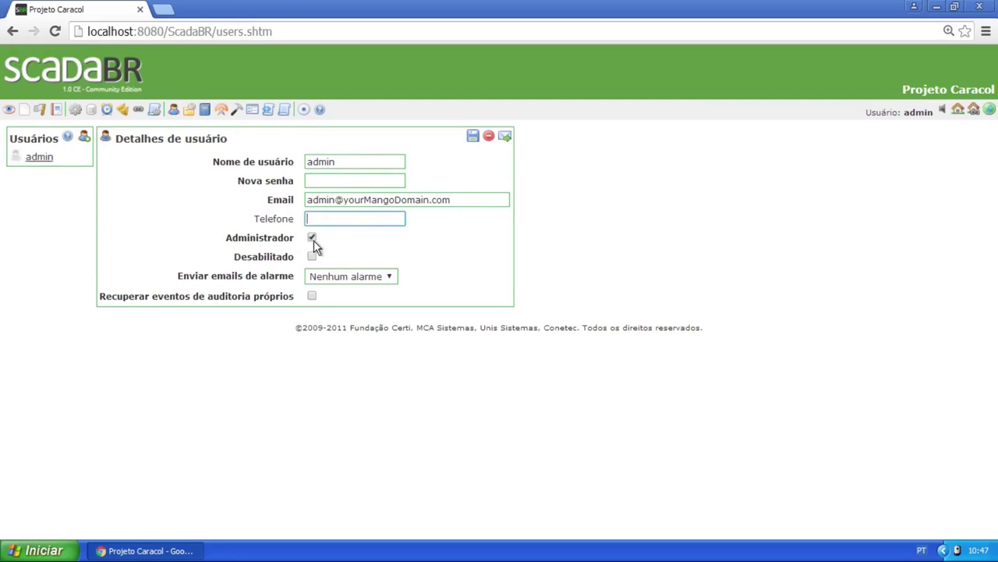
click(371, 274)
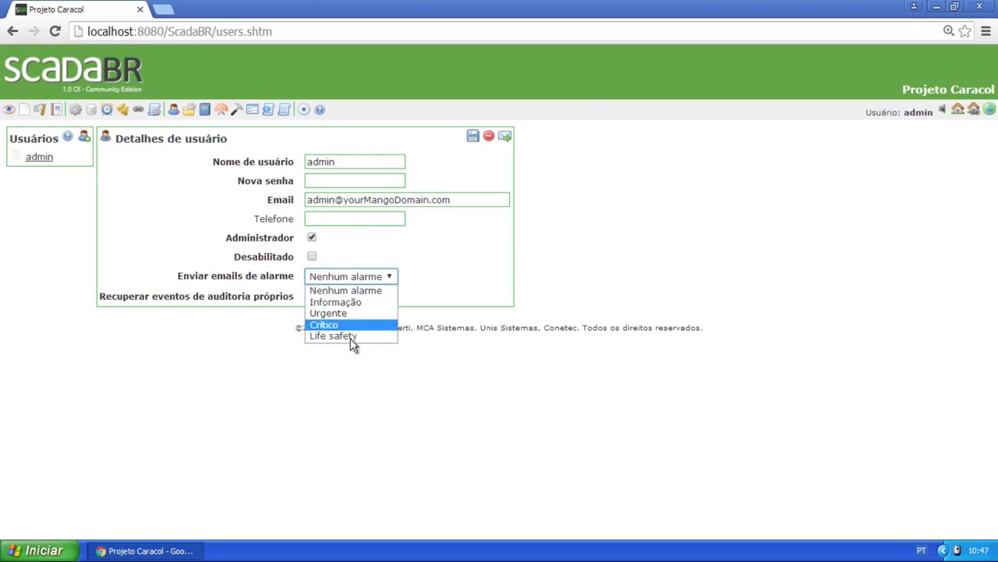
click(435, 261)
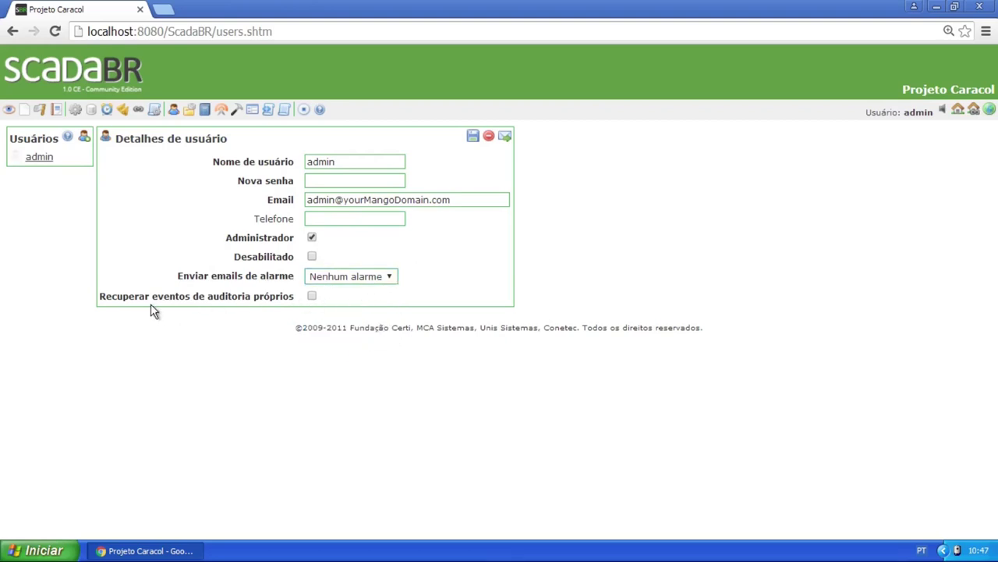
drag(99, 296, 285, 309)
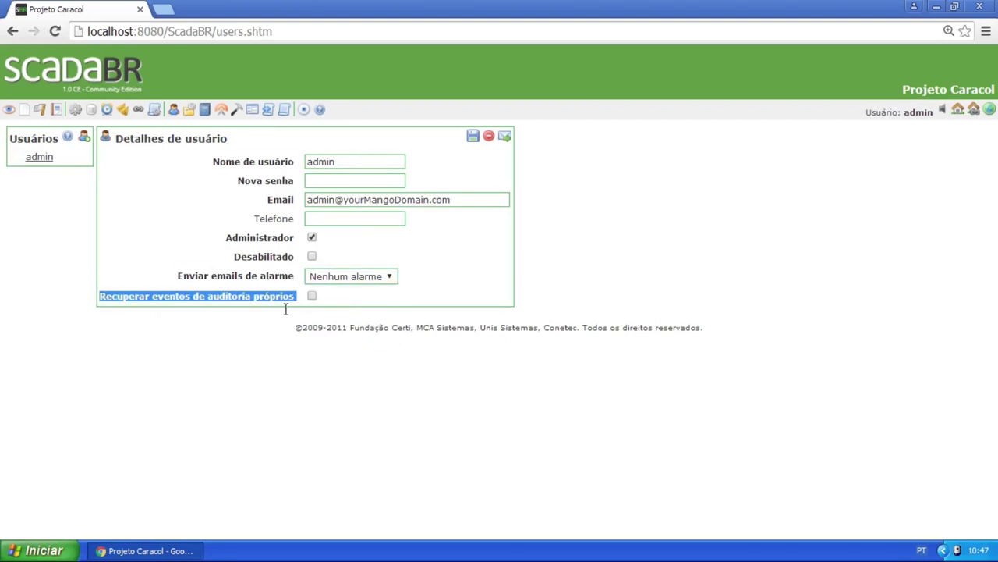
click(268, 290)
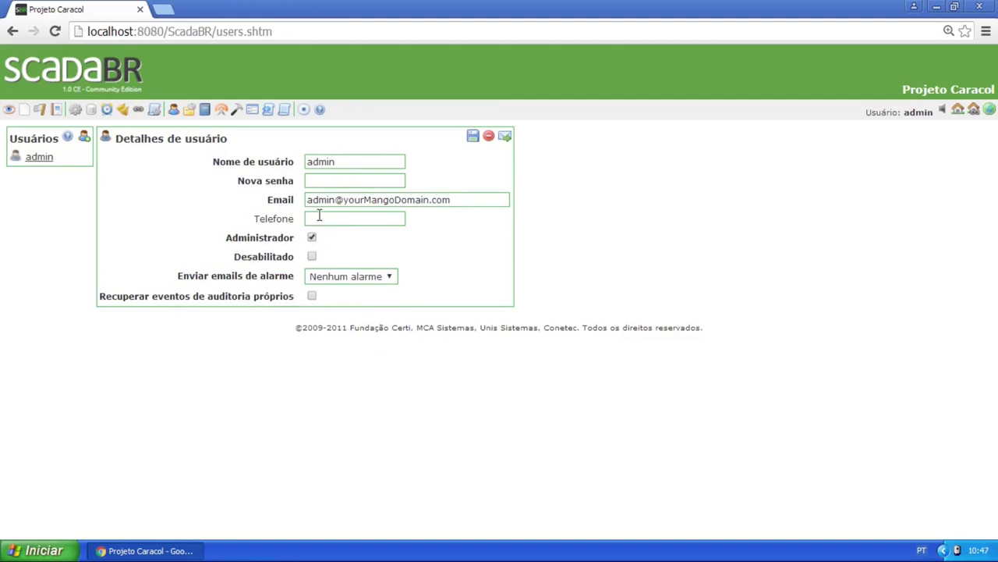
click(312, 238)
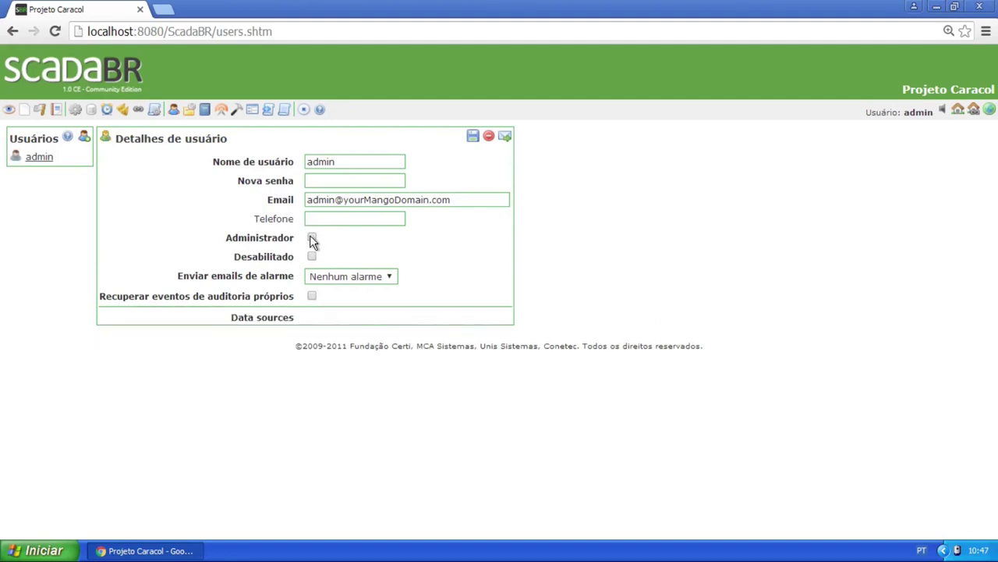
click(313, 238)
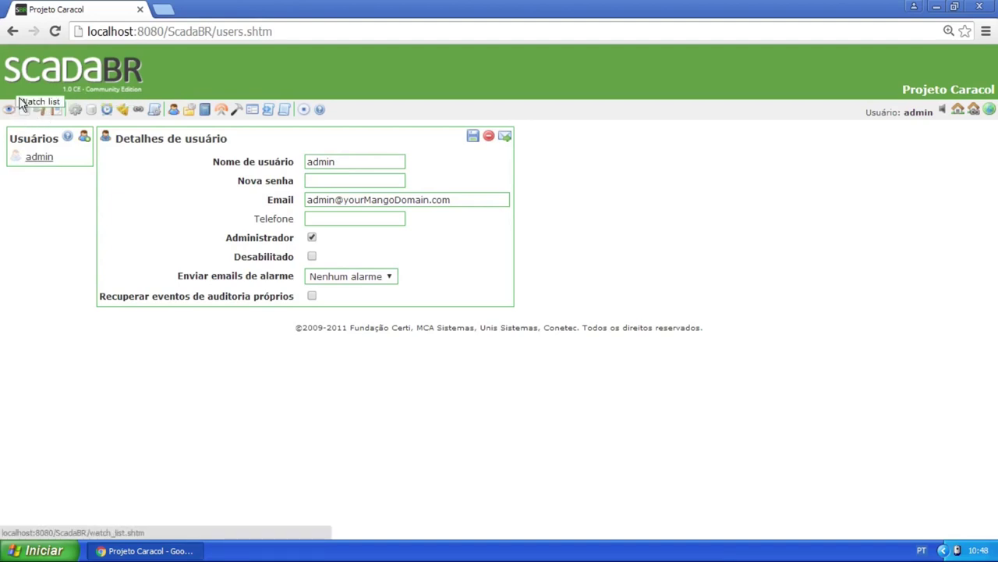
click(312, 238)
click(312, 238)
click(312, 237)
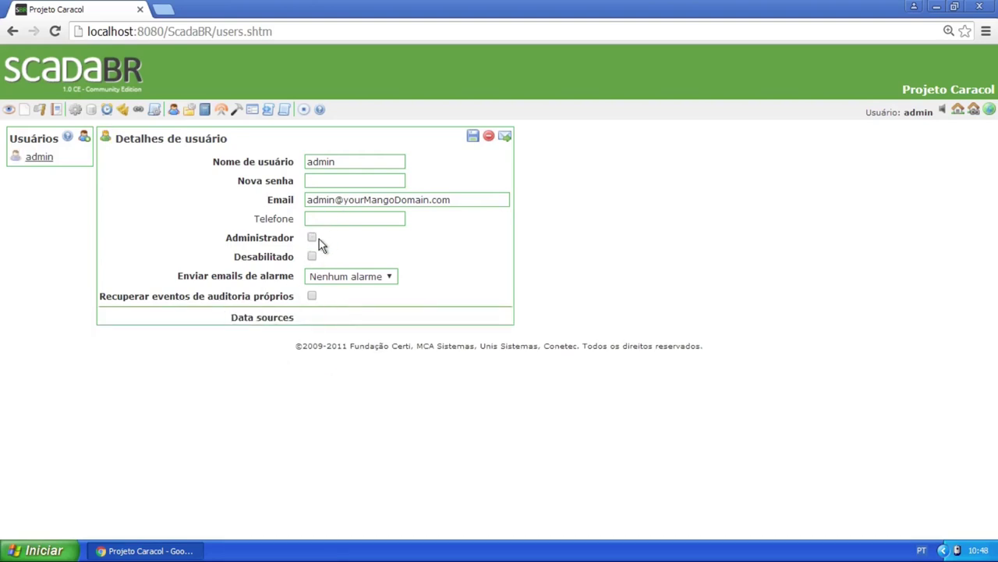
click(312, 238)
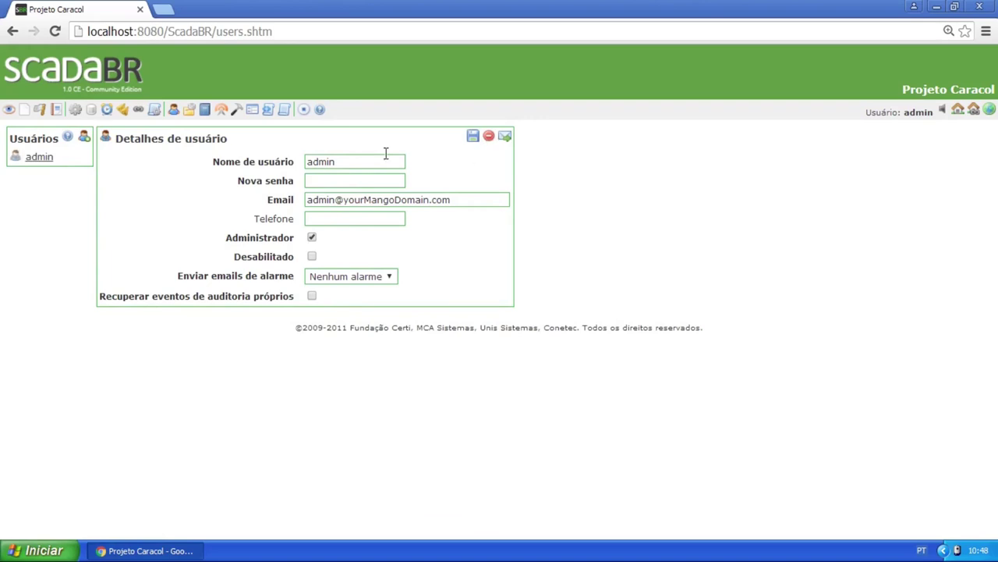
Start a new user named caracol and fill in its password and e-mail address
click(85, 144)
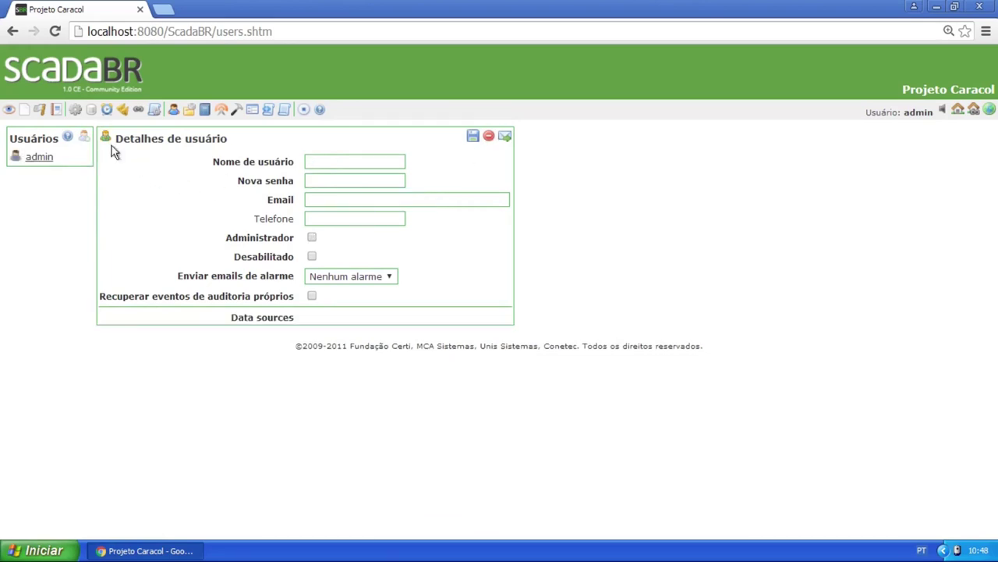
click(323, 158)
key(Tab)
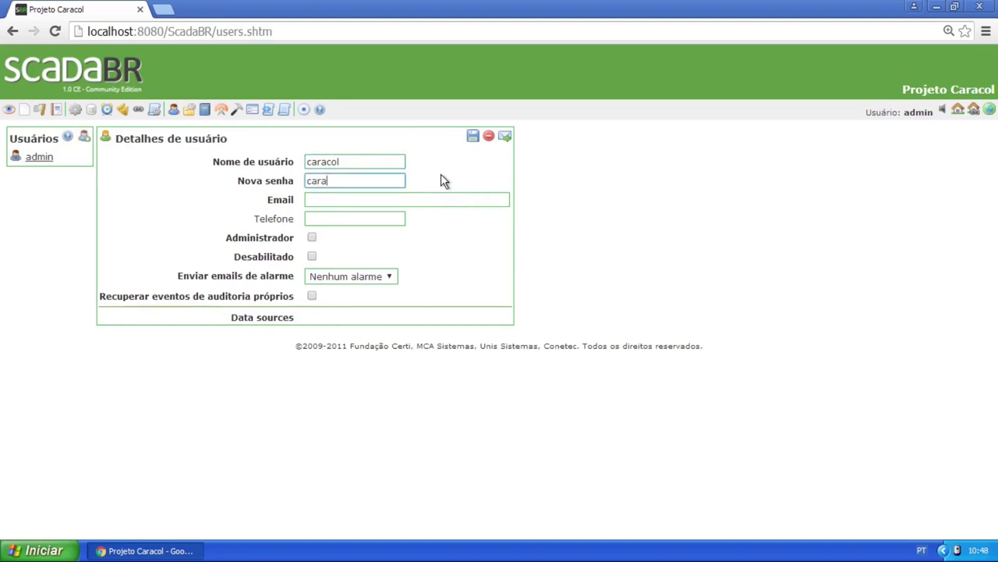
key(Tab)
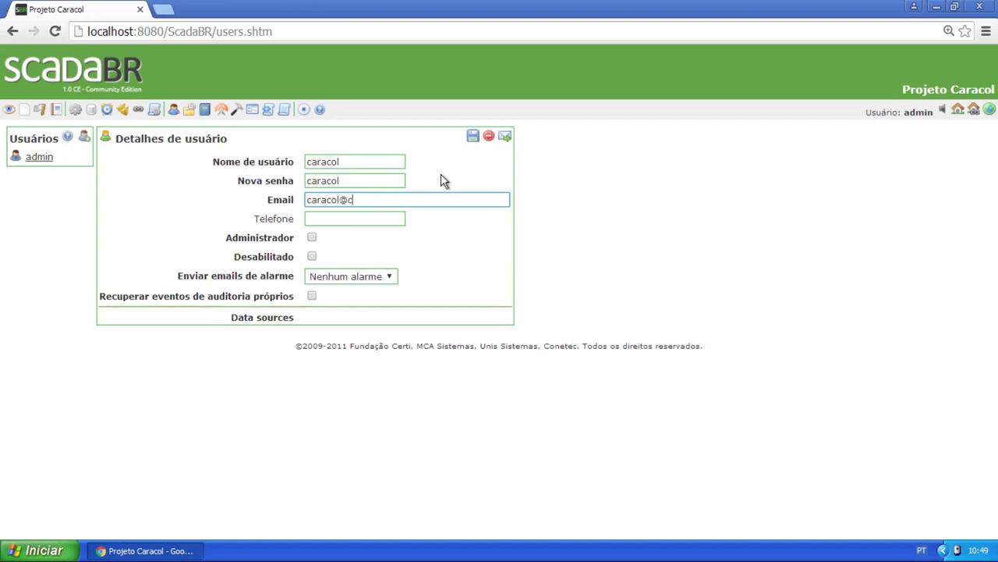
Make the caracol user an administrator and save the account
click(313, 236)
click(313, 236)
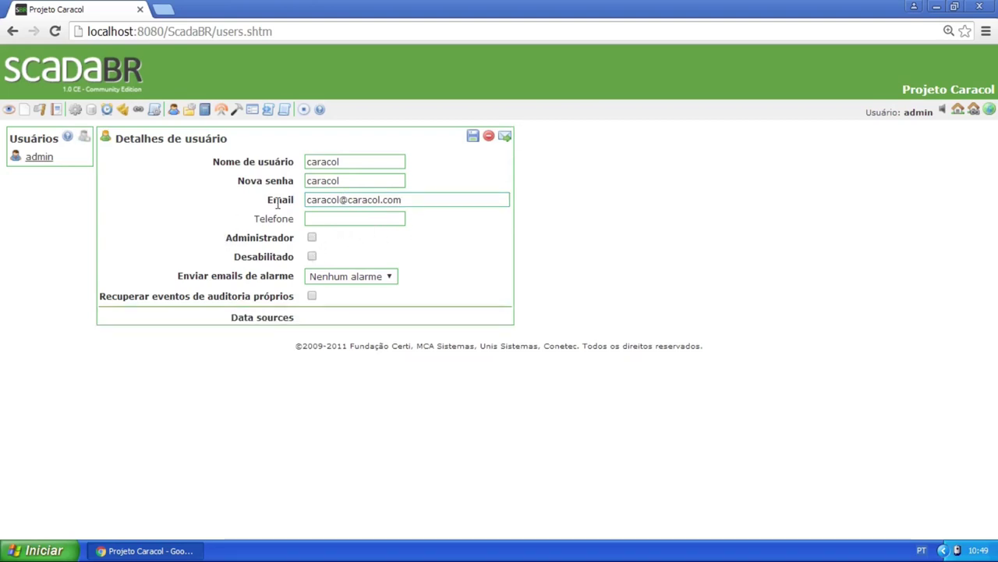
drag(228, 322, 304, 318)
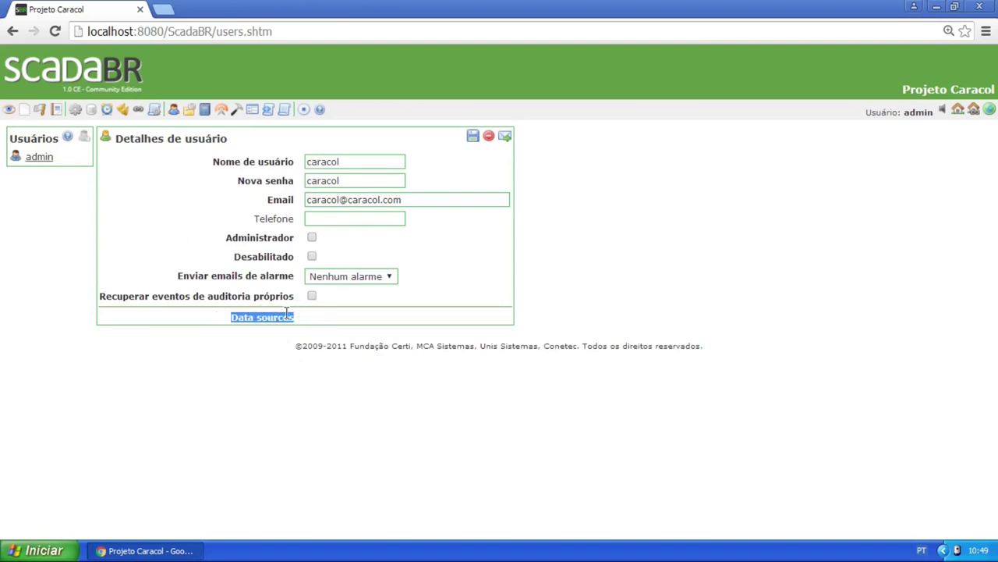
click(295, 320)
drag(230, 317, 314, 317)
click(376, 336)
click(311, 239)
click(336, 220)
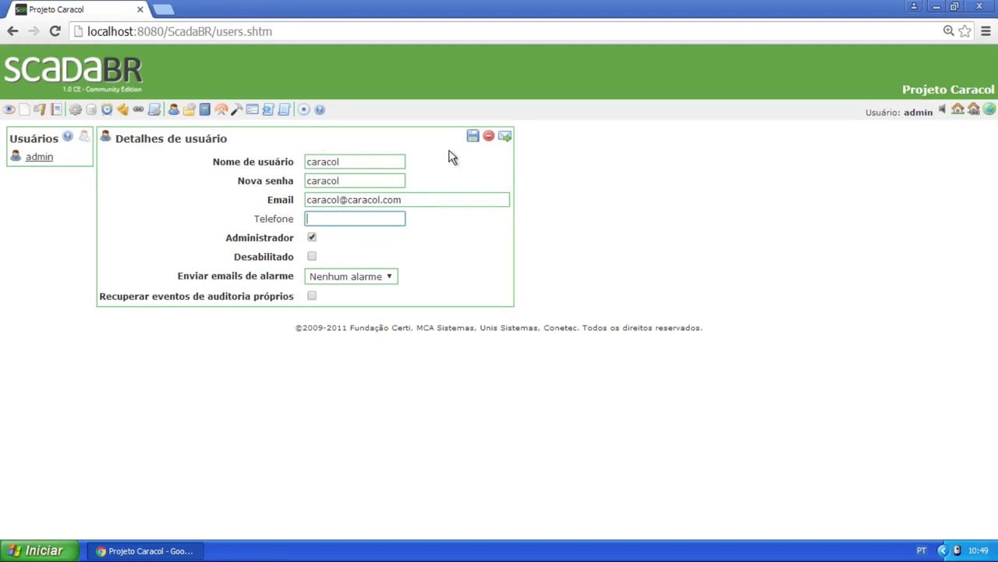
click(474, 137)
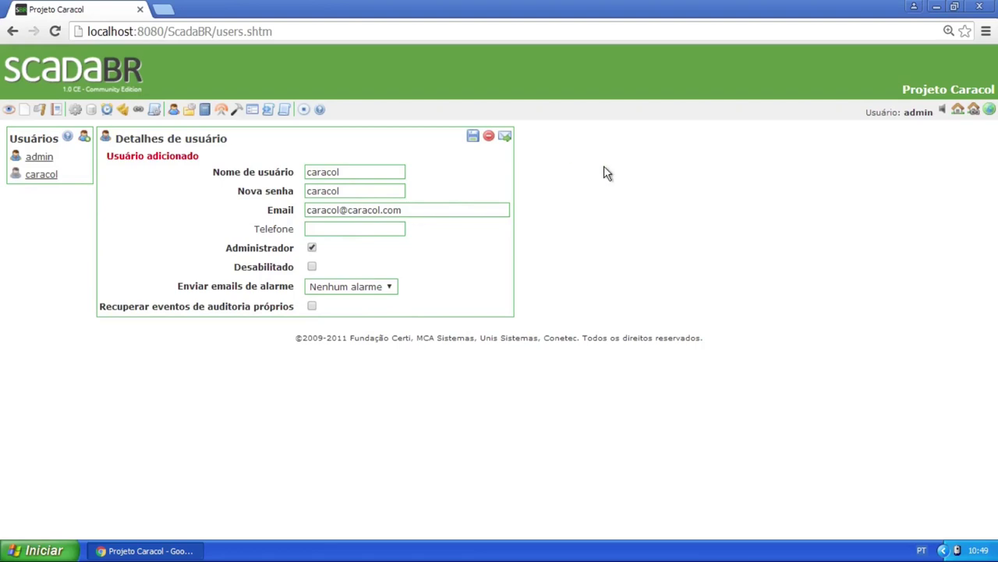
Bring up the Configurações do sistema page and scroll through it
triple_click(406, 209)
click(252, 111)
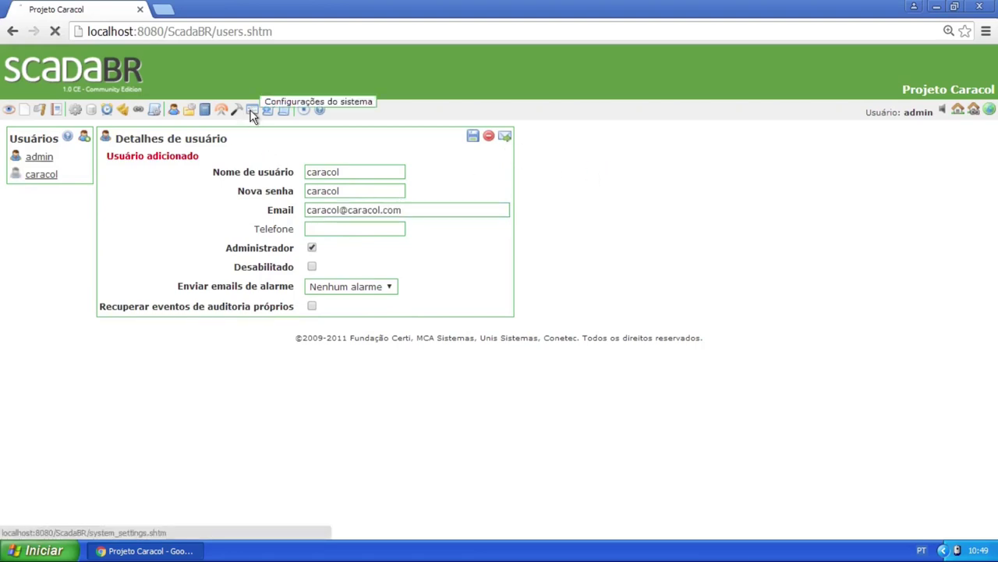
scroll(74, 354, down, 2)
drag(60, 348, 104, 352)
scroll(179, 312, up, 2)
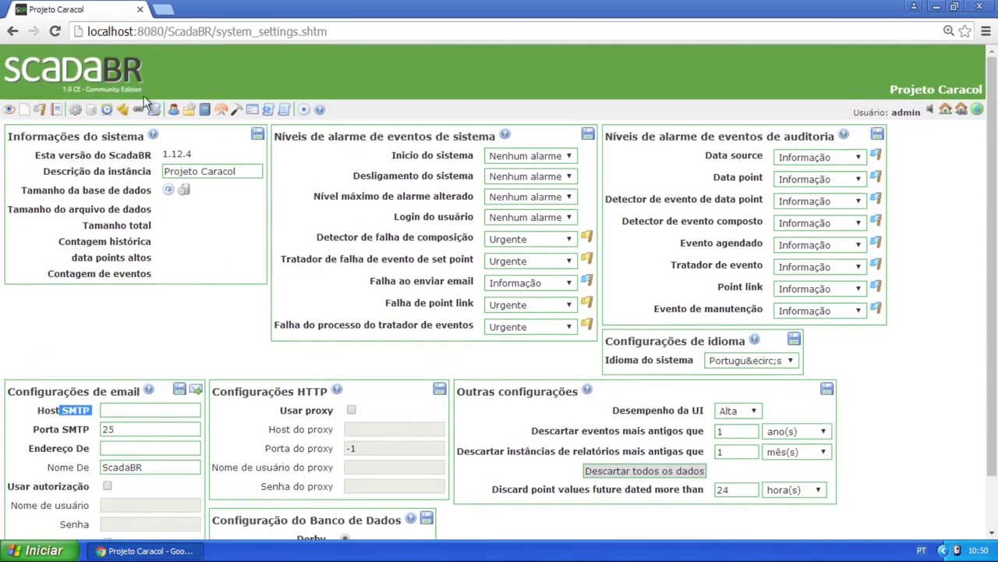
Compare the caracol and admin user details in the user list, then go to Hierarquia
click(173, 109)
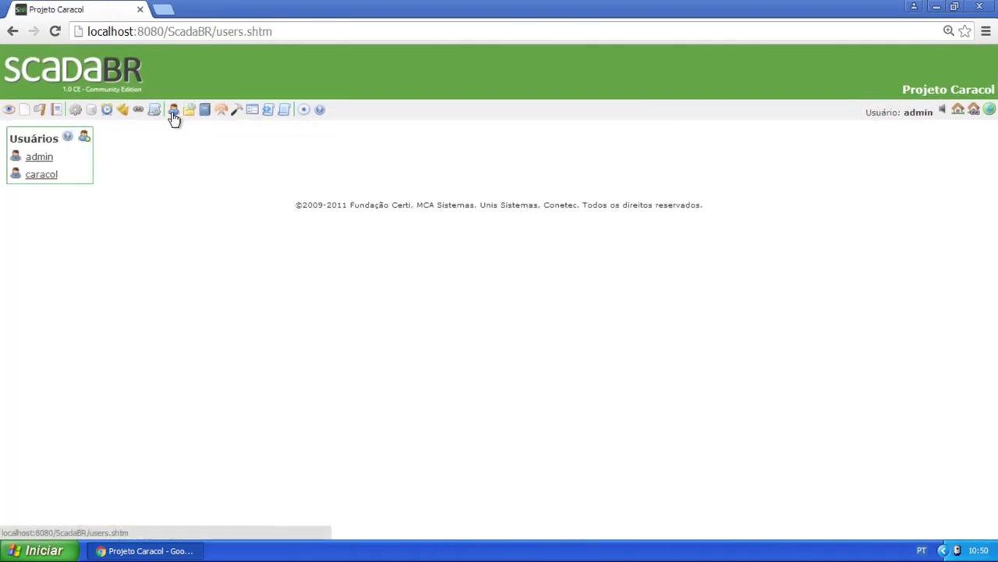
click(42, 177)
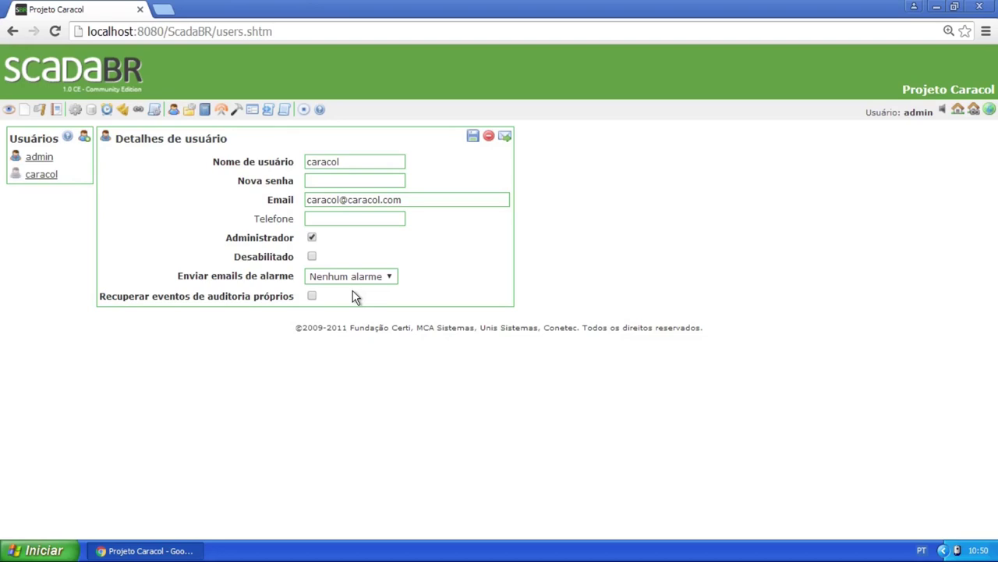
click(40, 158)
click(43, 174)
click(37, 158)
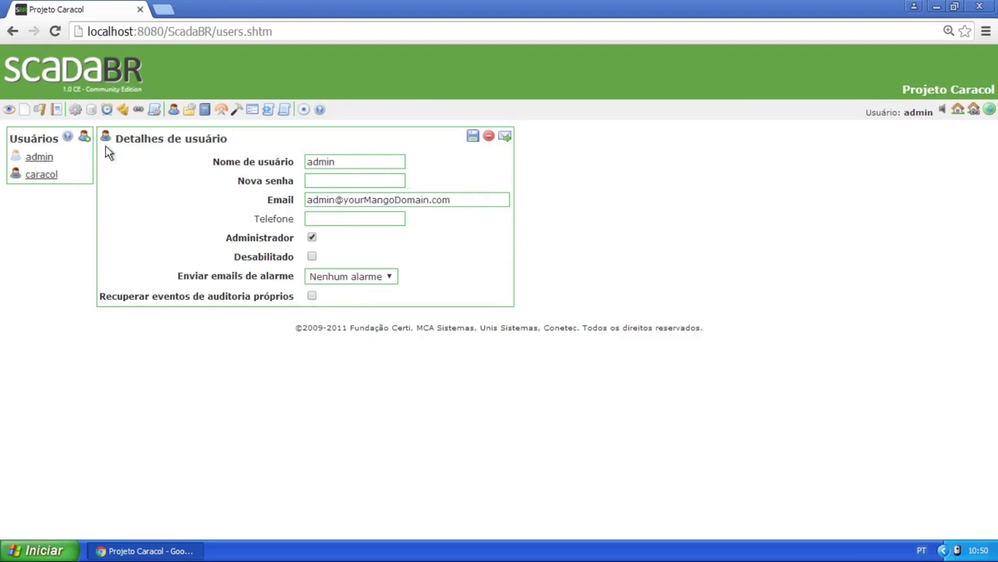
click(43, 178)
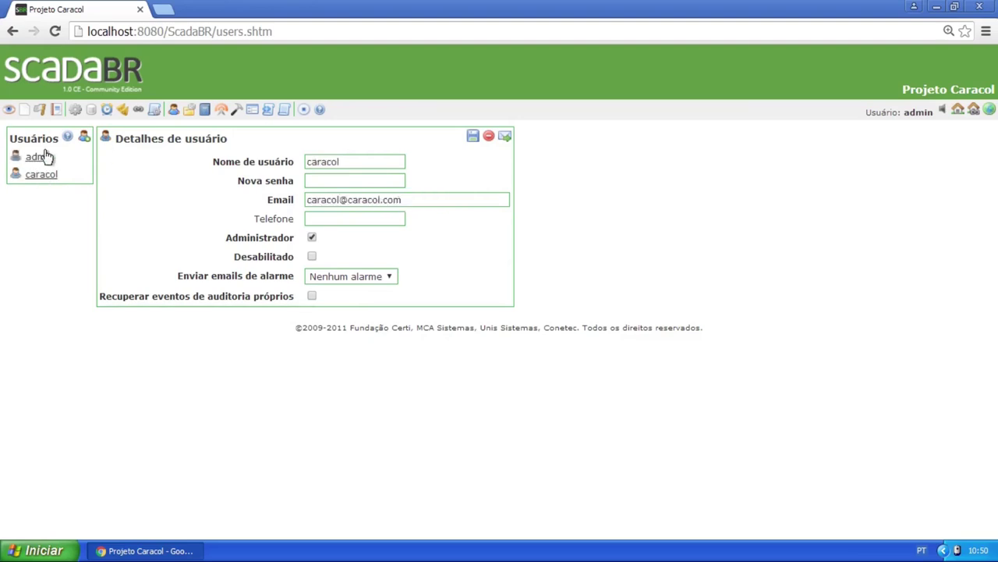
click(191, 111)
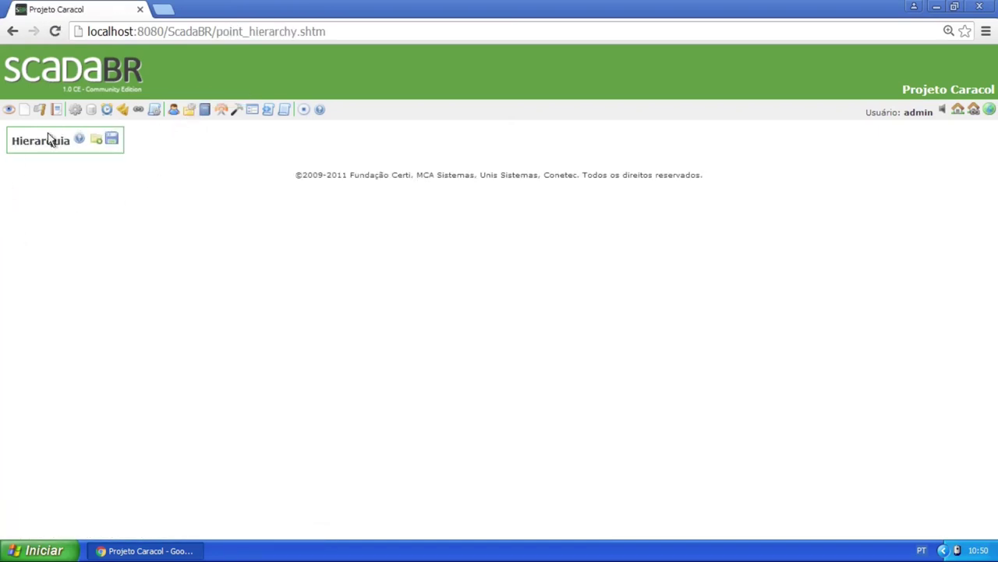
Add a hierarchy folder named Planta Didática, save it, and go to Listas de envio
click(9, 116)
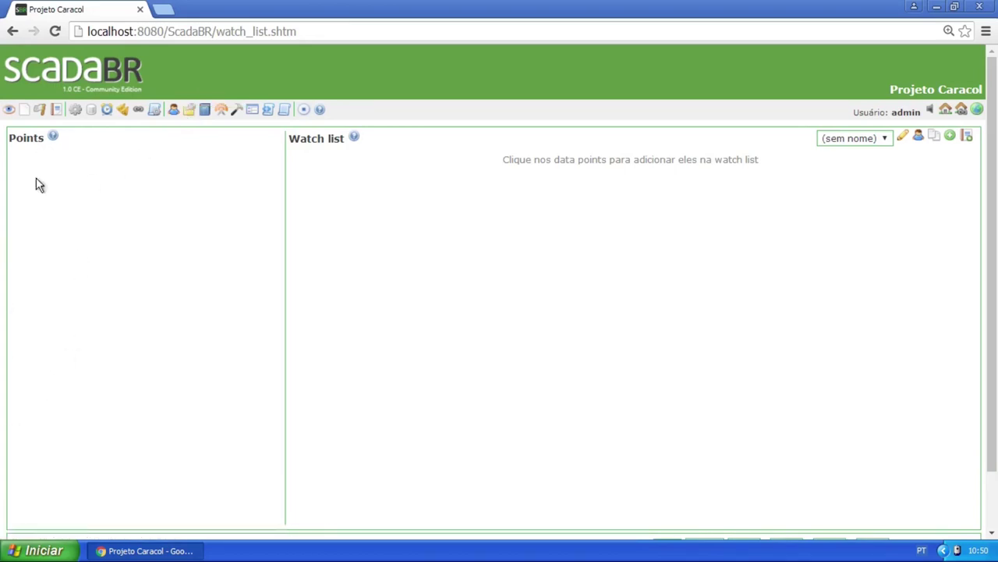
click(190, 111)
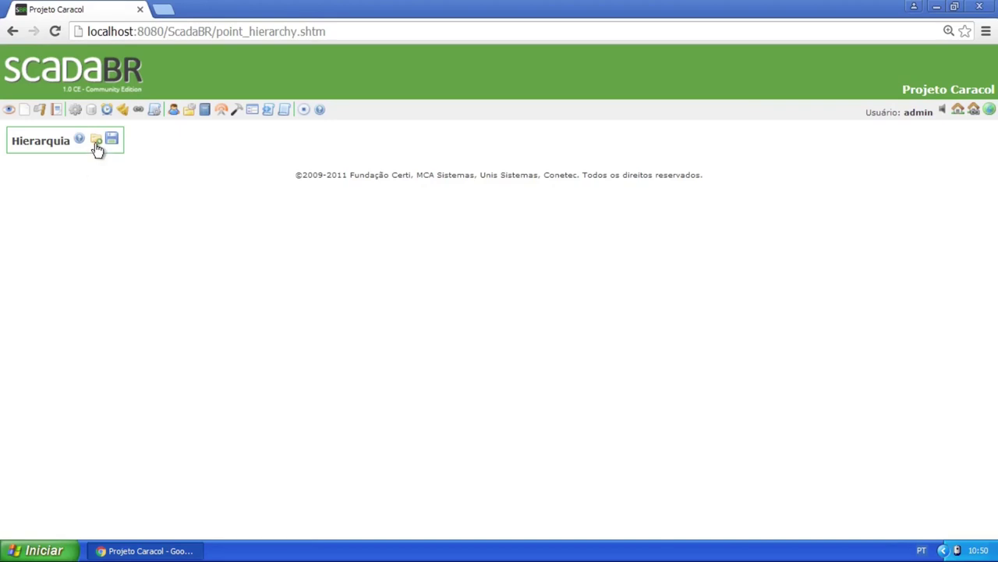
click(97, 144)
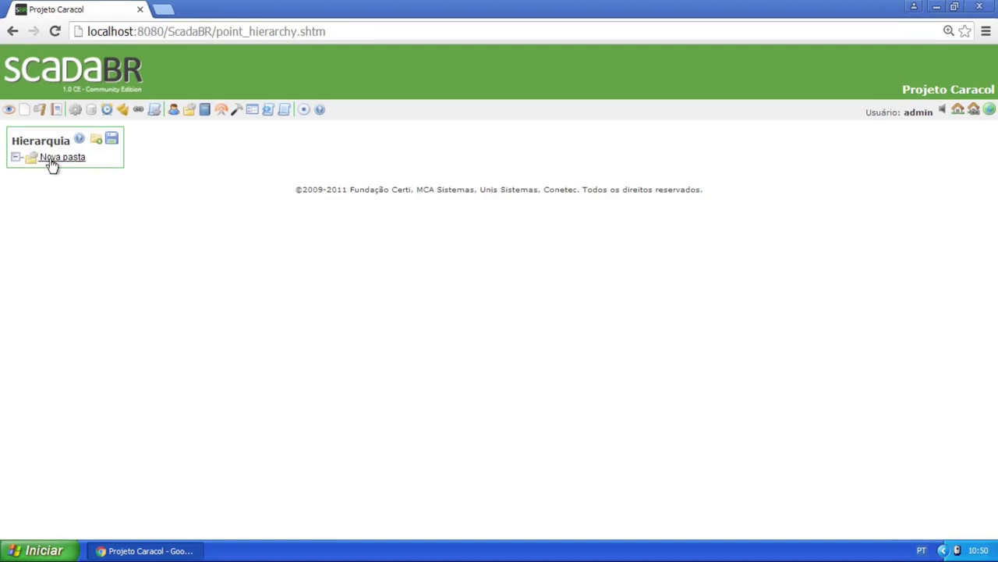
click(82, 159)
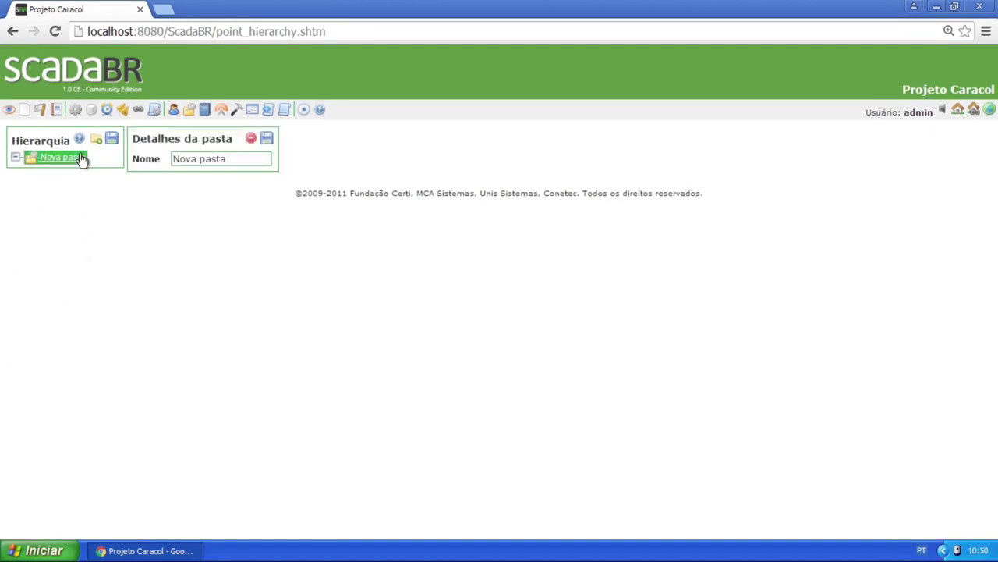
click(234, 158)
drag(234, 158, 176, 159)
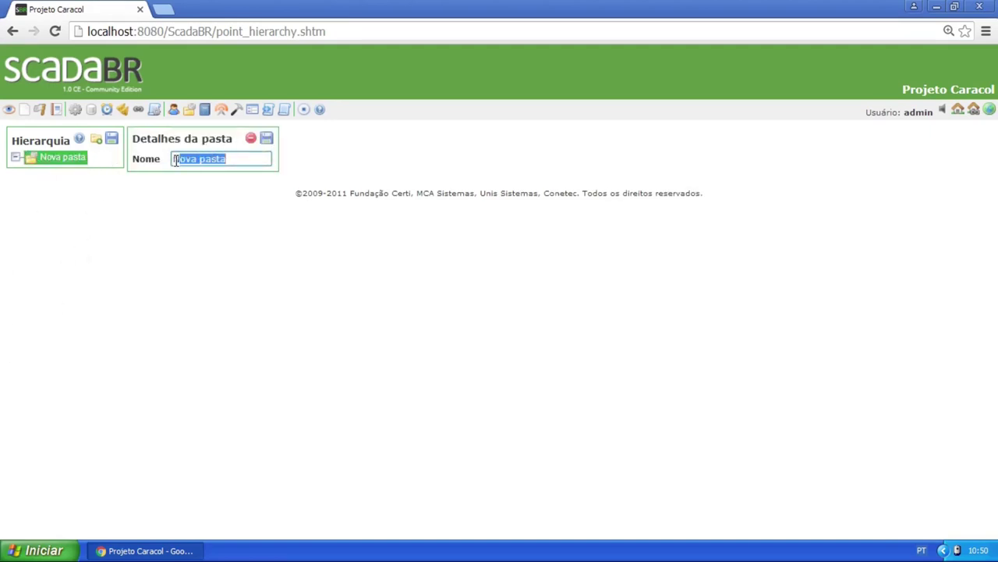
key(BackSpace)
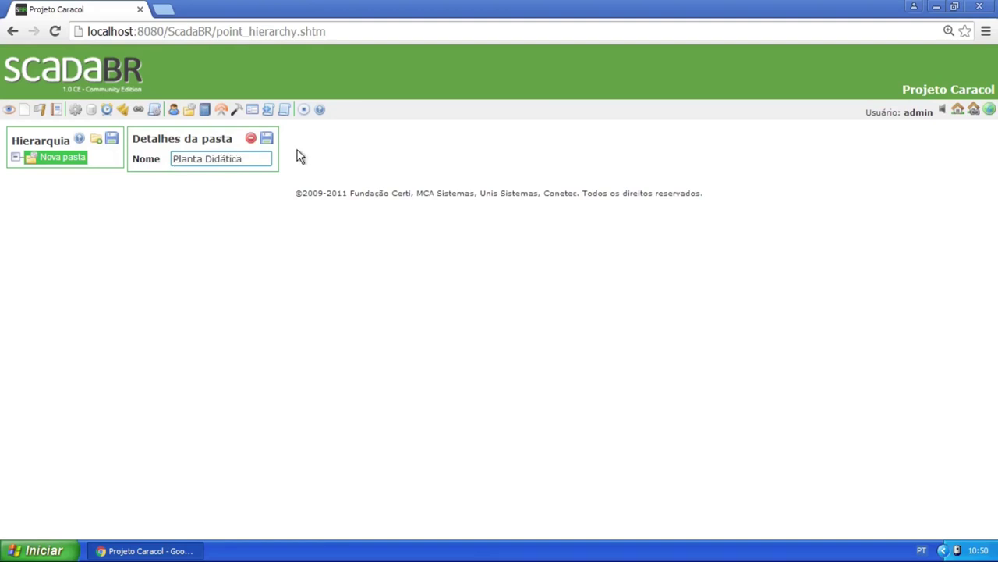
click(267, 138)
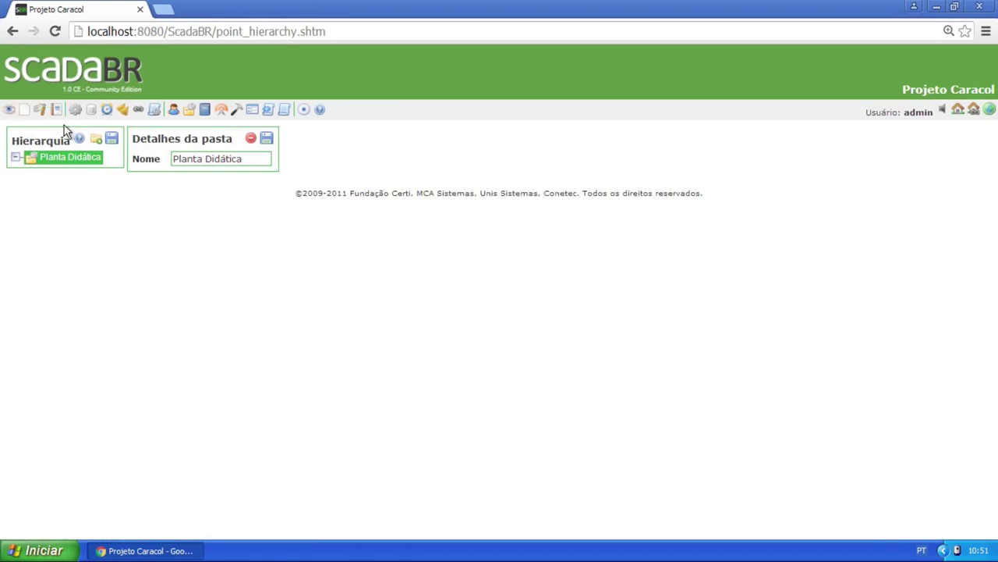
click(204, 114)
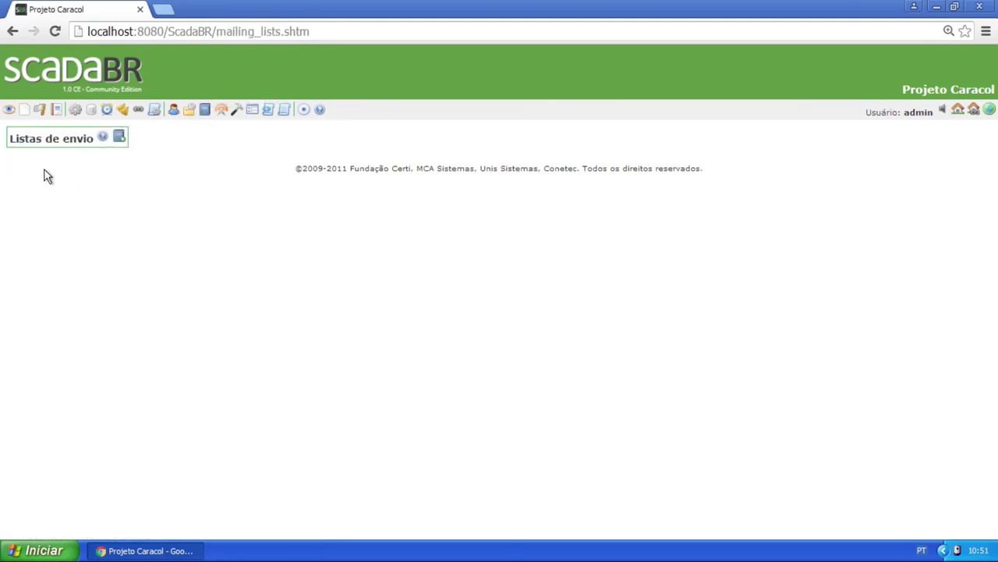
Start mailing list ML_902076 and set one sex 00:00 and one qui 03:00 slot Inativo
click(118, 145)
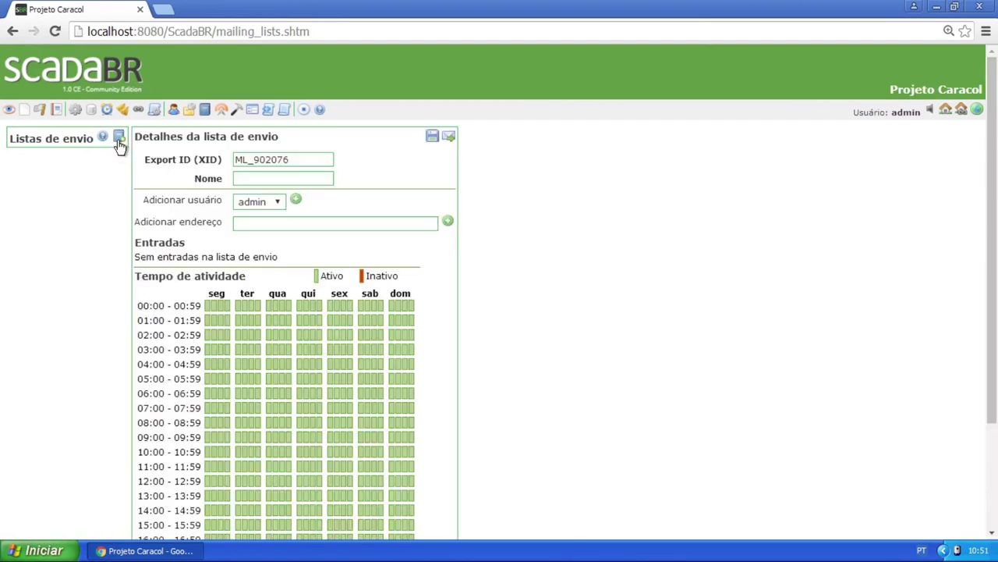
click(262, 222)
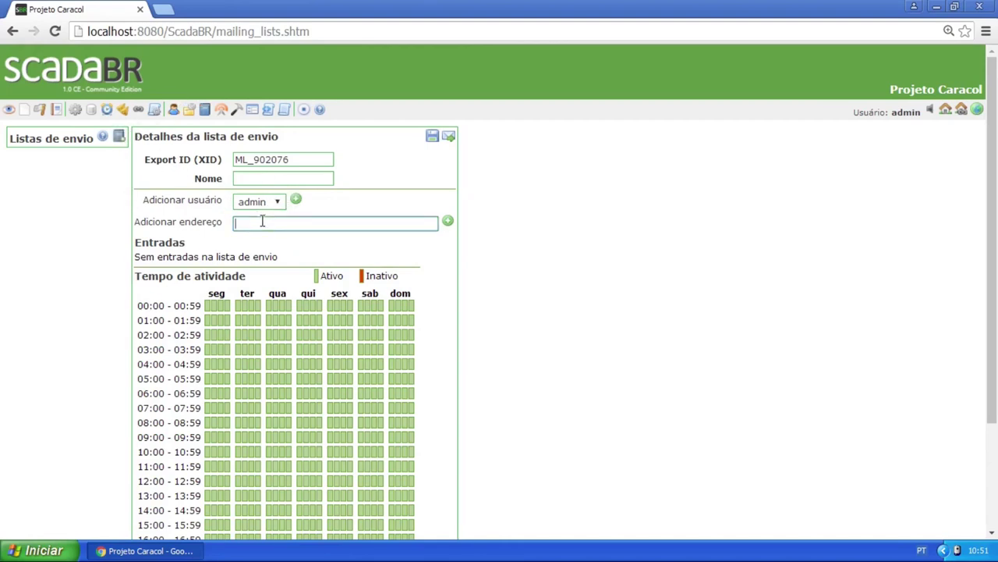
text(caca)
key(BackSpace)
key(BackSpace)
key(BackSpace)
key(BackSpace)
scroll(301, 200, down, 1)
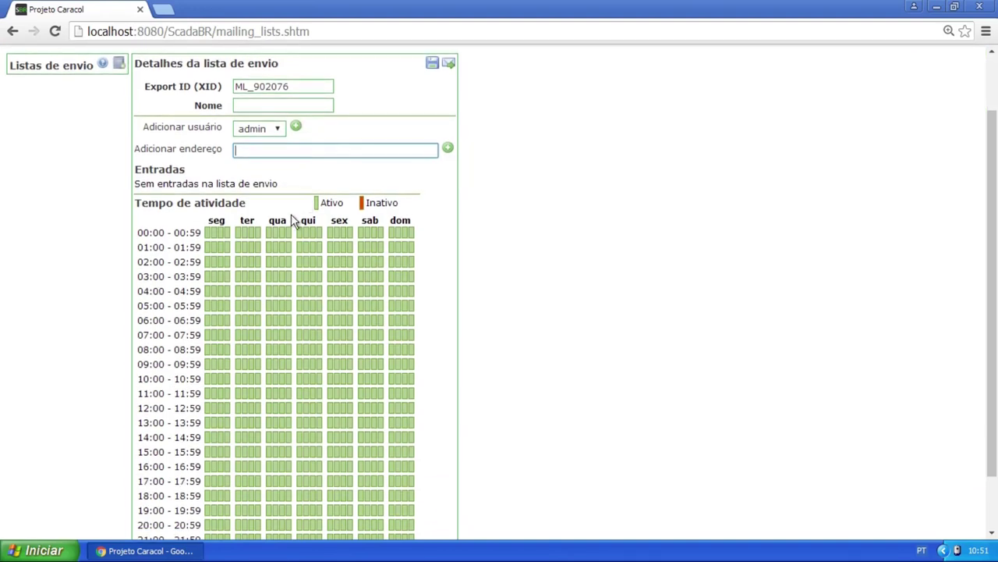
scroll(377, 258, down, 1)
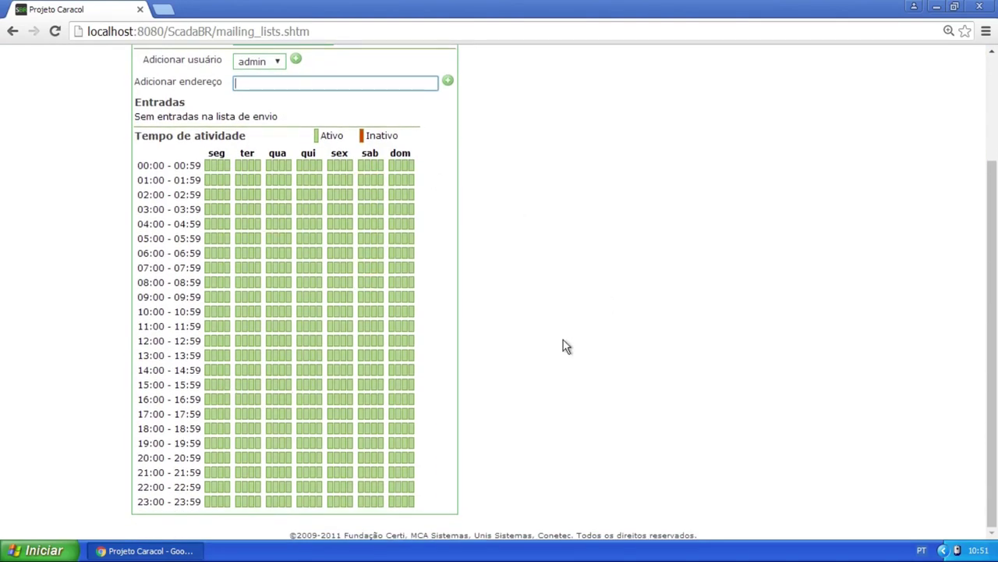
click(343, 166)
click(312, 209)
scroll(407, 167, up, 3)
scroll(406, 172, down, 2)
click(277, 105)
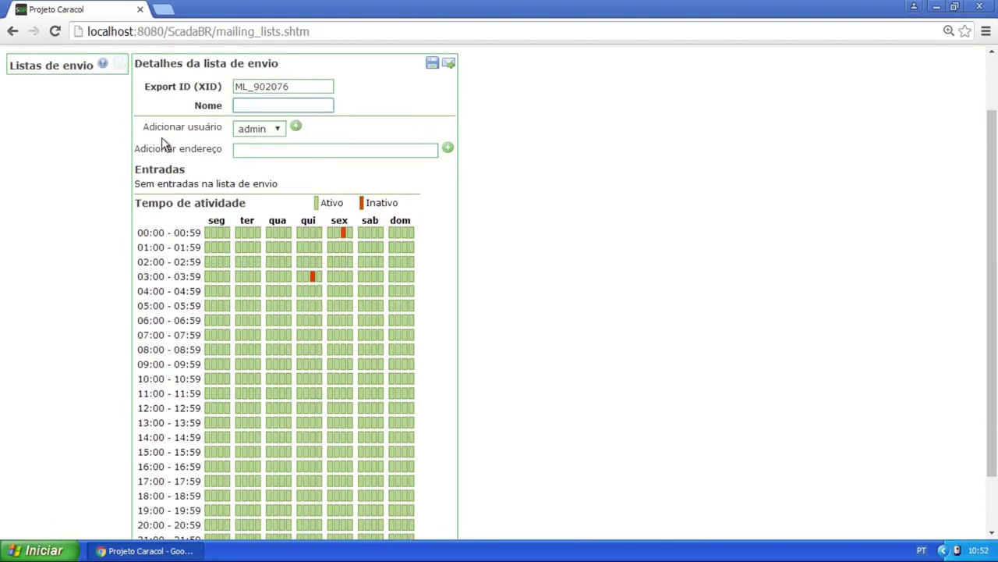
Add admin, caracol and an example e-mail address as list entries
click(296, 126)
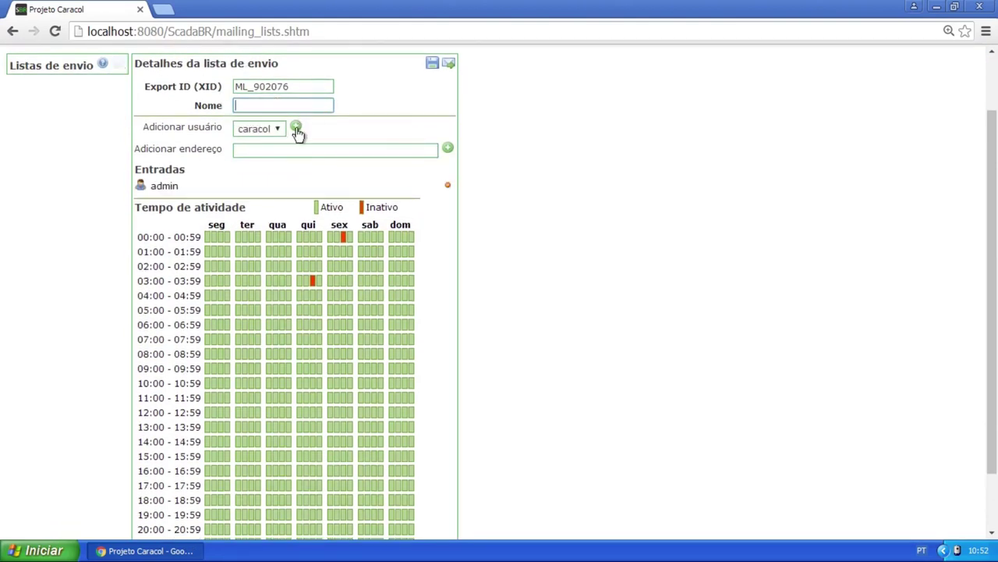
click(295, 128)
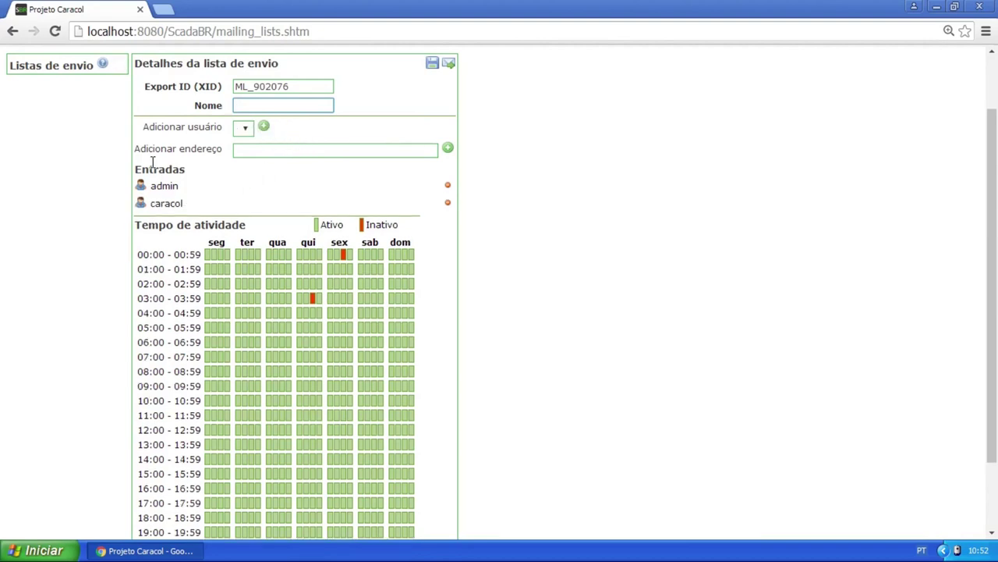
click(316, 151)
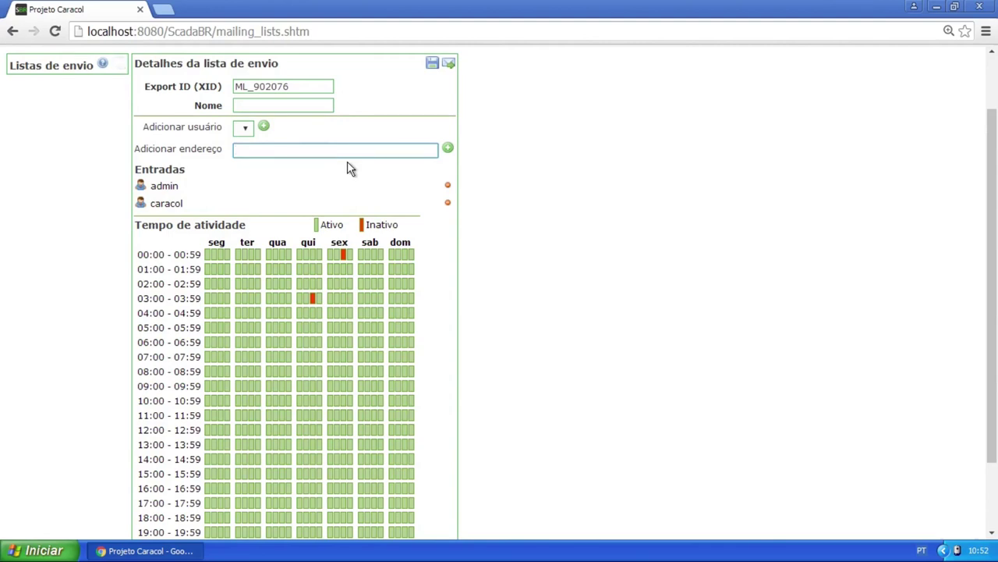
text(exemplo@exe.)
key(BackSpace)
text(mplo.com)
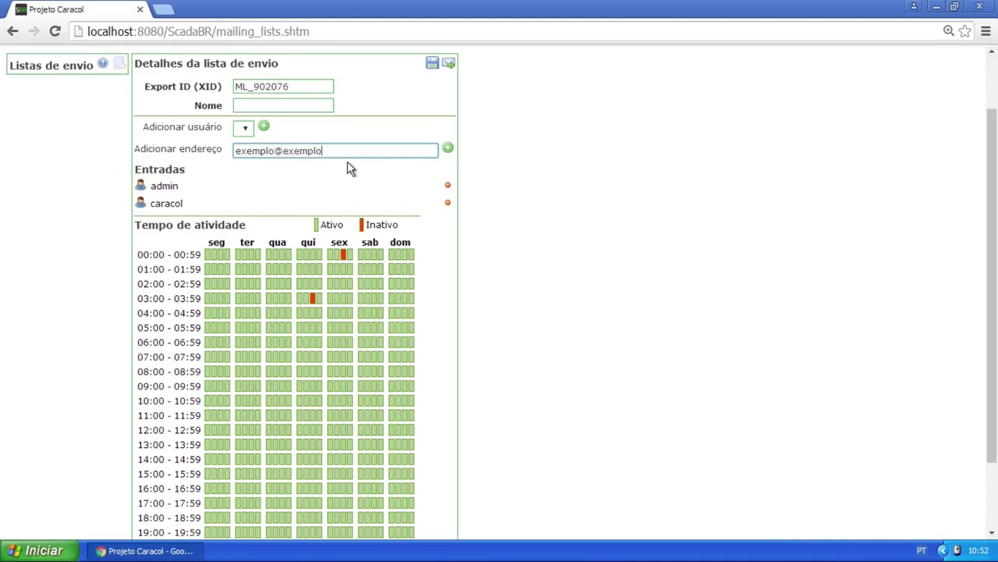
click(447, 148)
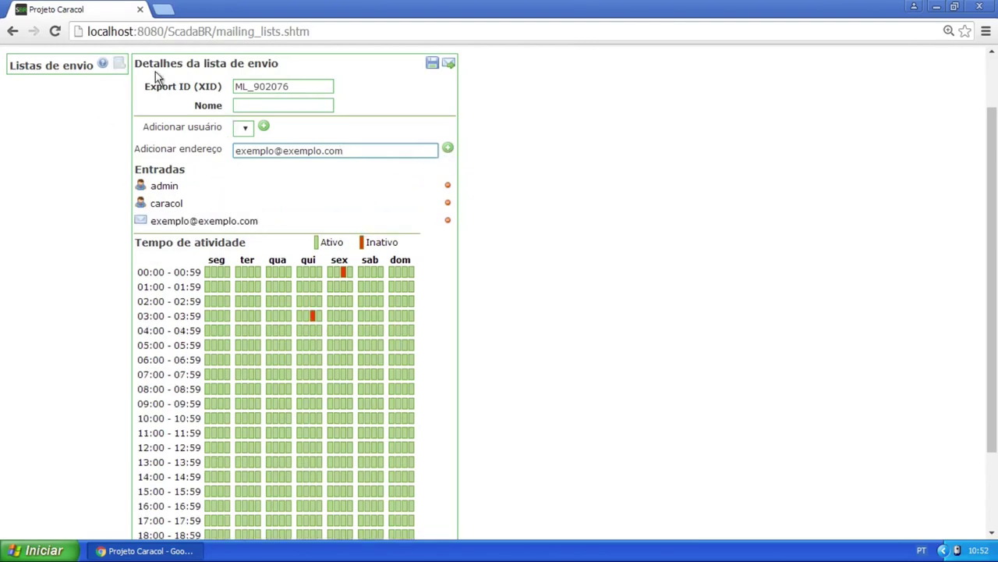
Name the mailing list Exemplo and save it
click(304, 103)
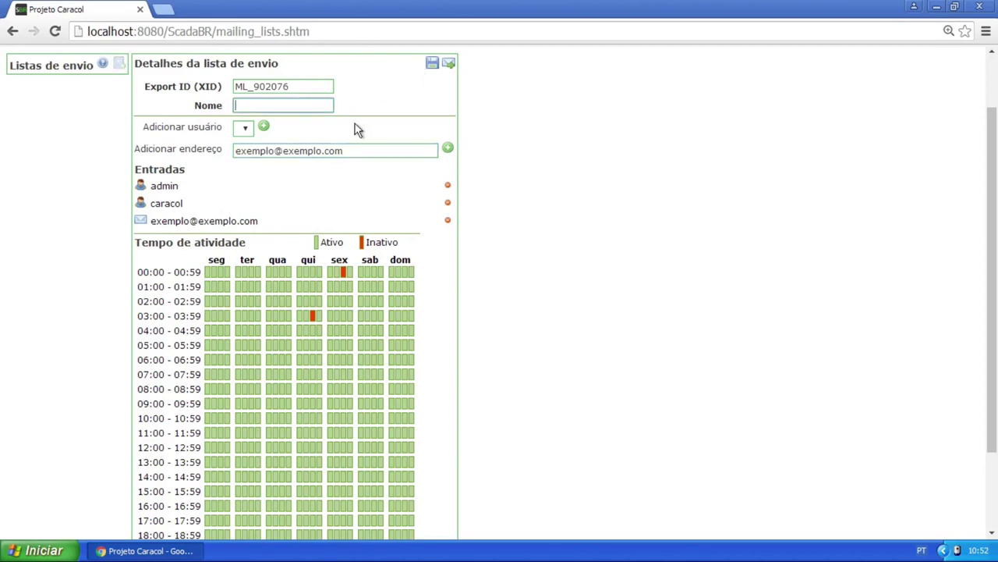
text(Exemplo)
click(432, 62)
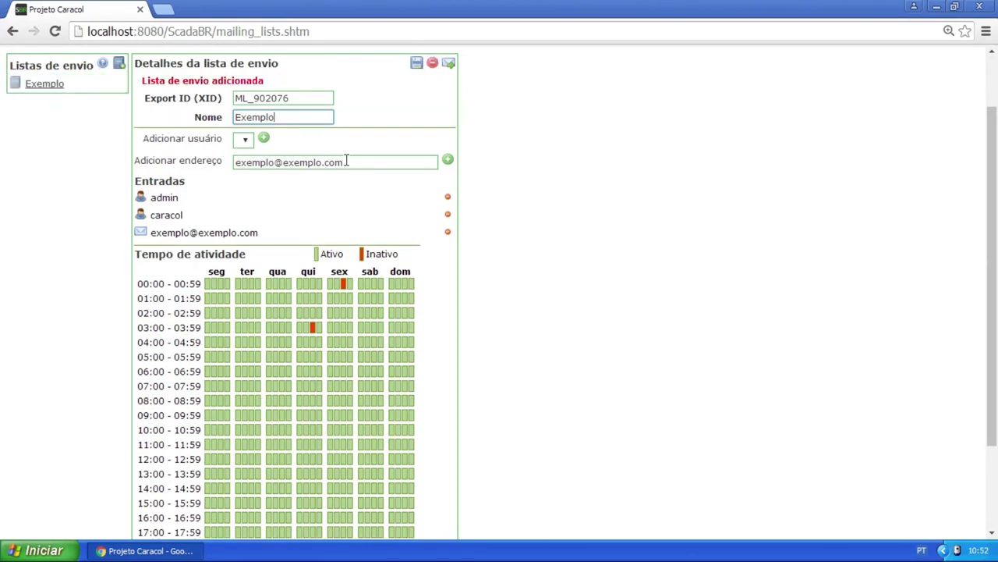
scroll(279, 217, down, 2)
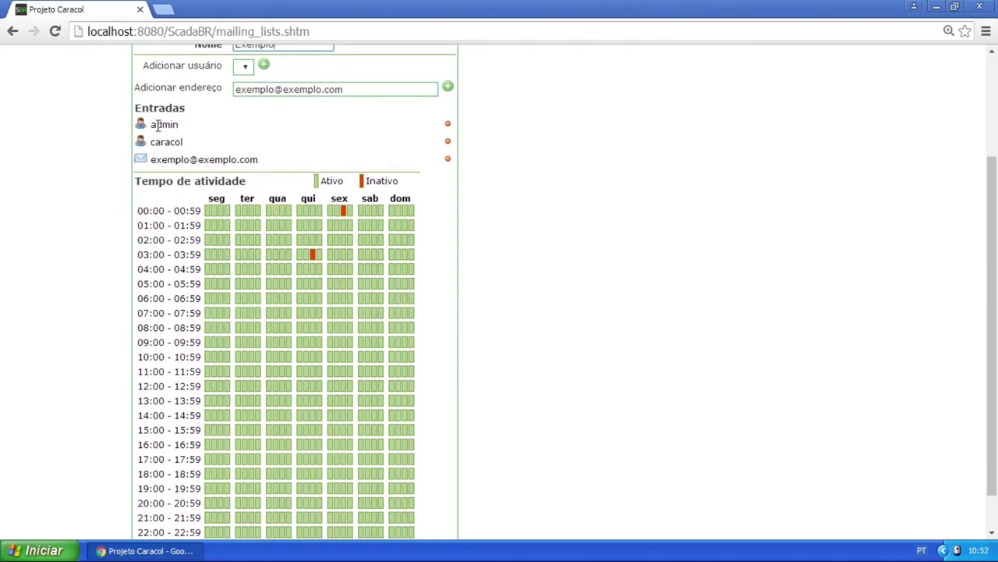
scroll(185, 200, up, 4)
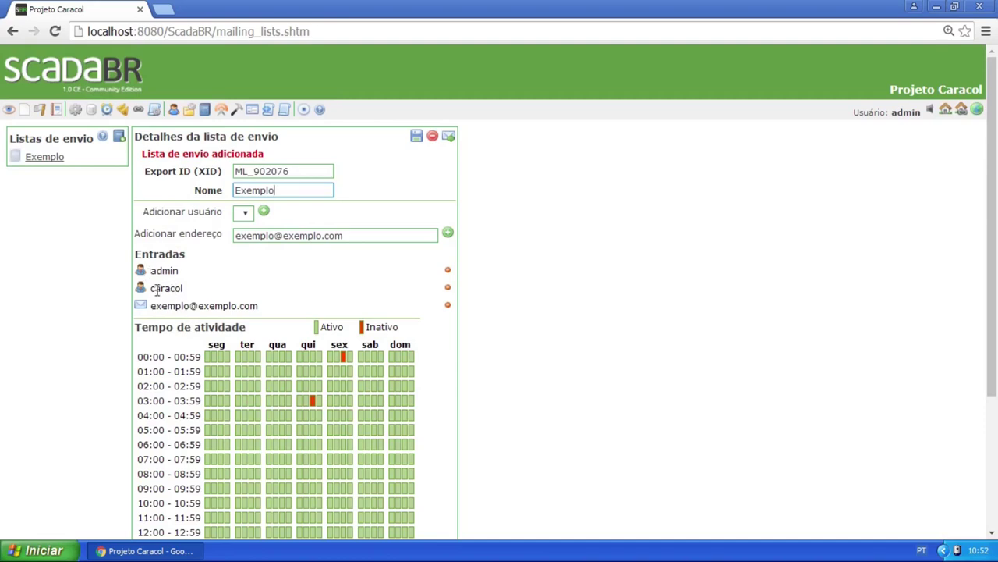
scroll(318, 263, down, 3)
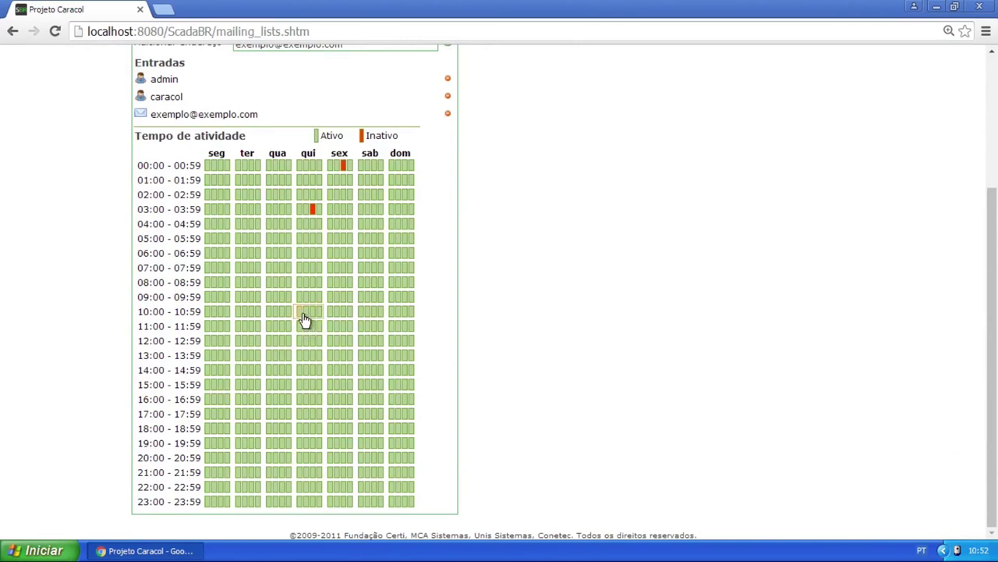
Zoom the page in twice and mark the sex 00:00–04:59 schedule slots inactive
key(ctrl+plus)
key(ctrl+plus)
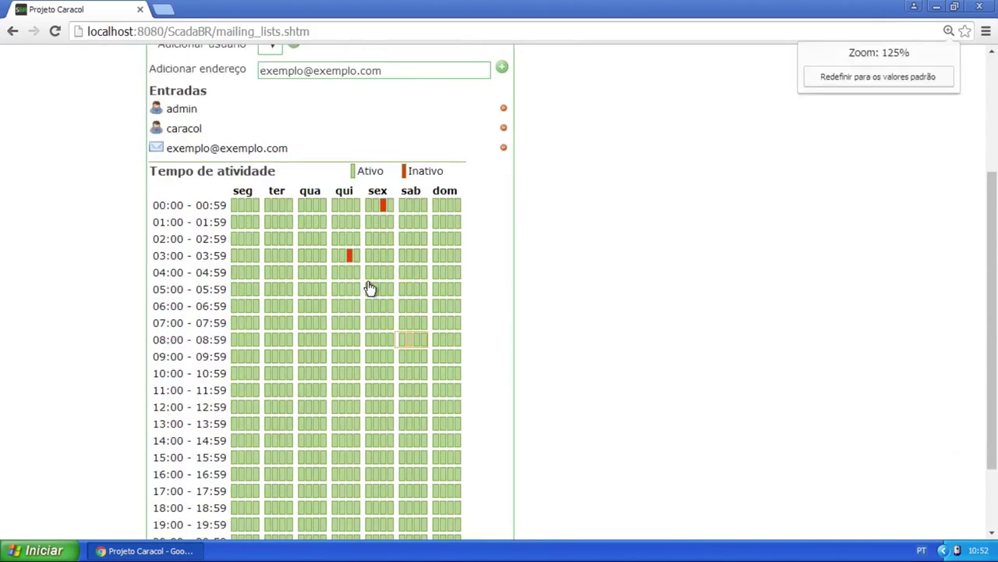
key(ctrl+plus)
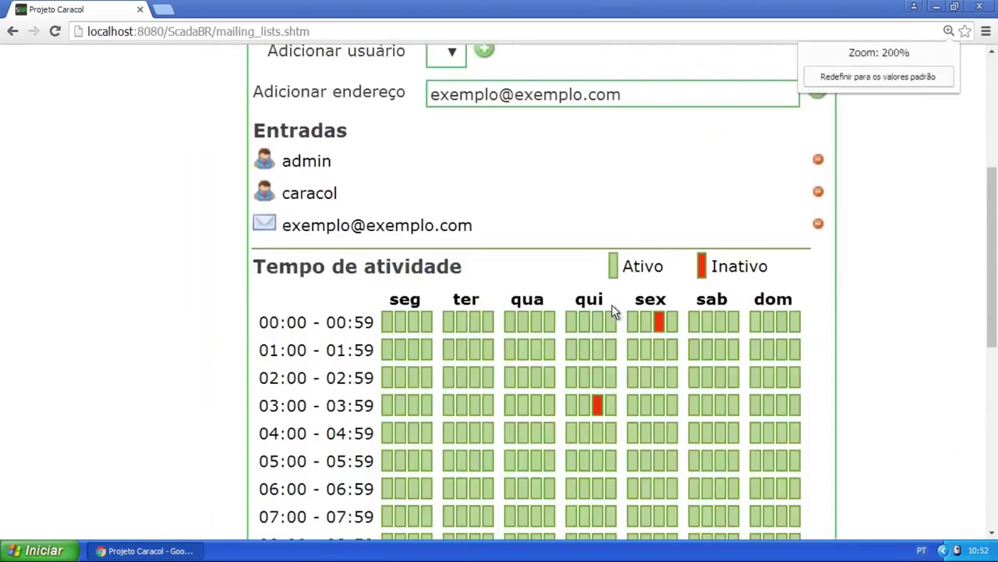
scroll(568, 445, down, 3)
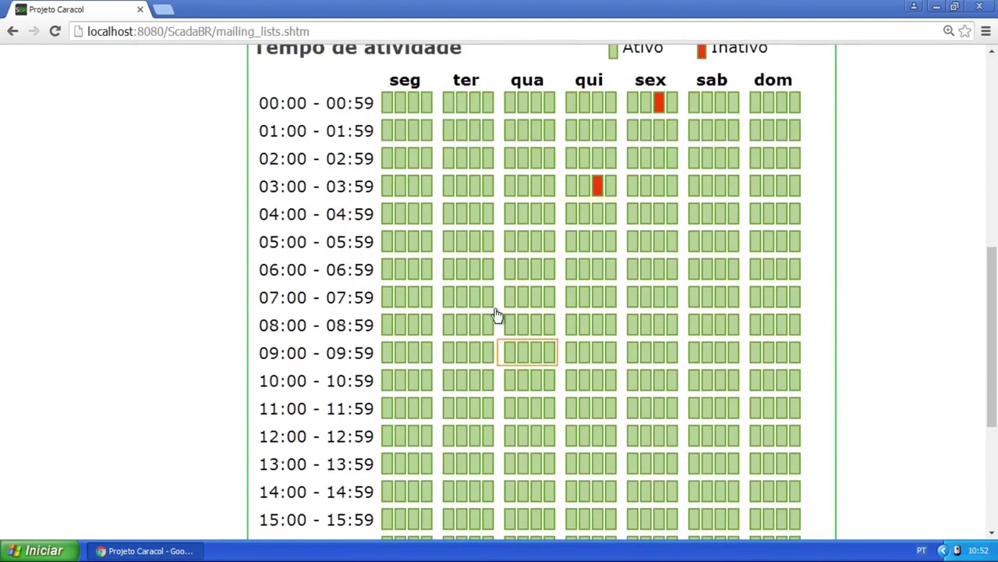
click(646, 101)
click(634, 108)
click(634, 131)
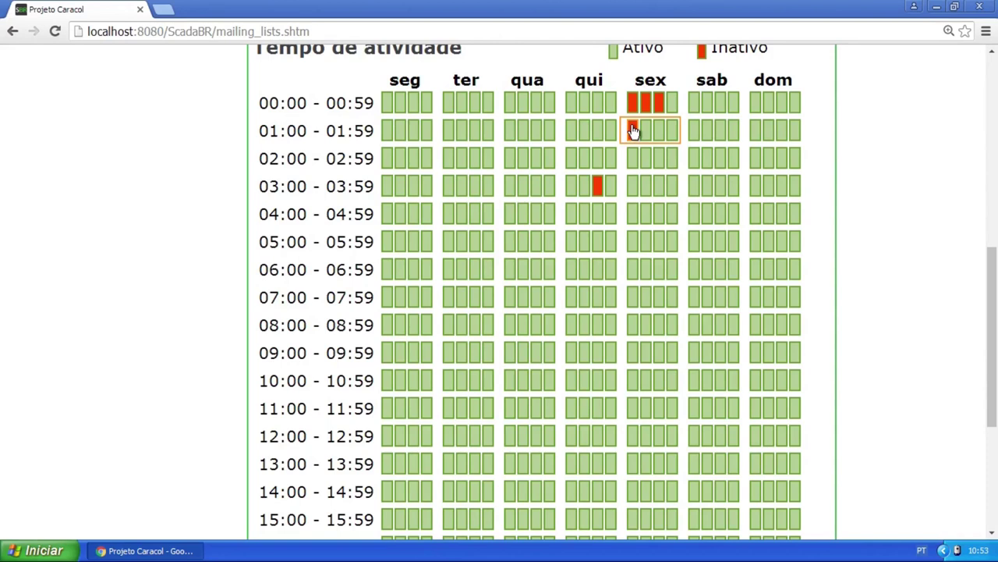
mouse_move(635, 131)
mouse_down()
mouse_move(644, 242)
mouse_move(624, 252)
mouse_move(645, 281)
mouse_move(652, 368)
mouse_move(599, 378)
mouse_move(585, 305)
mouse_move(597, 105)
mouse_move(534, 105)
mouse_move(515, 190)
mouse_move(512, 287)
mouse_move(515, 353)
mouse_move(535, 386)
mouse_move(625, 375)
mouse_move(675, 105)
mouse_up()
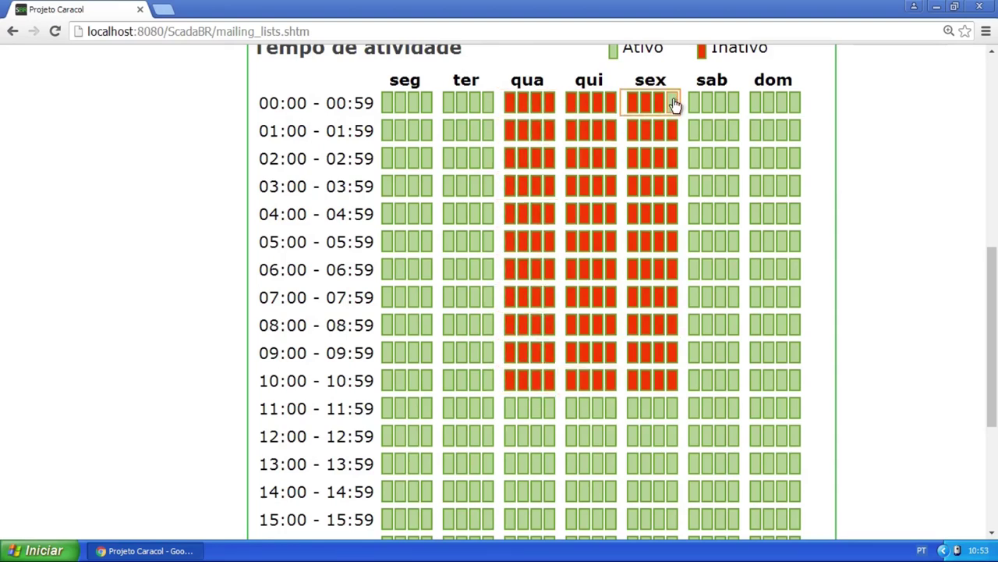
Drag over the schedule to set every slot back to Ativo, then restore normal zoom
click(648, 104)
mouse_move(649, 103)
mouse_down()
mouse_move(657, 367)
mouse_move(637, 379)
mouse_move(527, 381)
mouse_move(513, 349)
mouse_move(533, 99)
mouse_move(595, 113)
mouse_move(581, 466)
mouse_up()
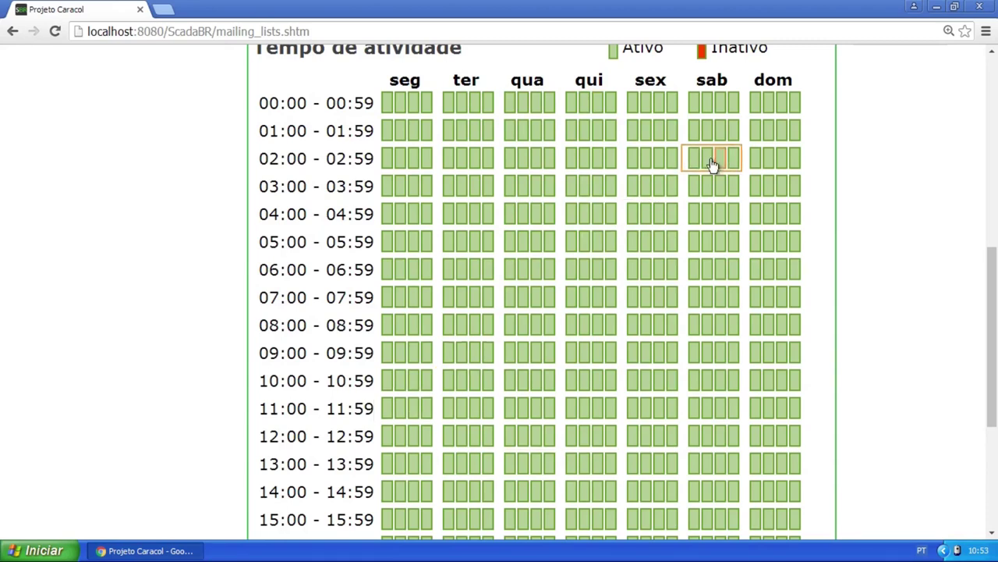
scroll(630, 162, up, 1)
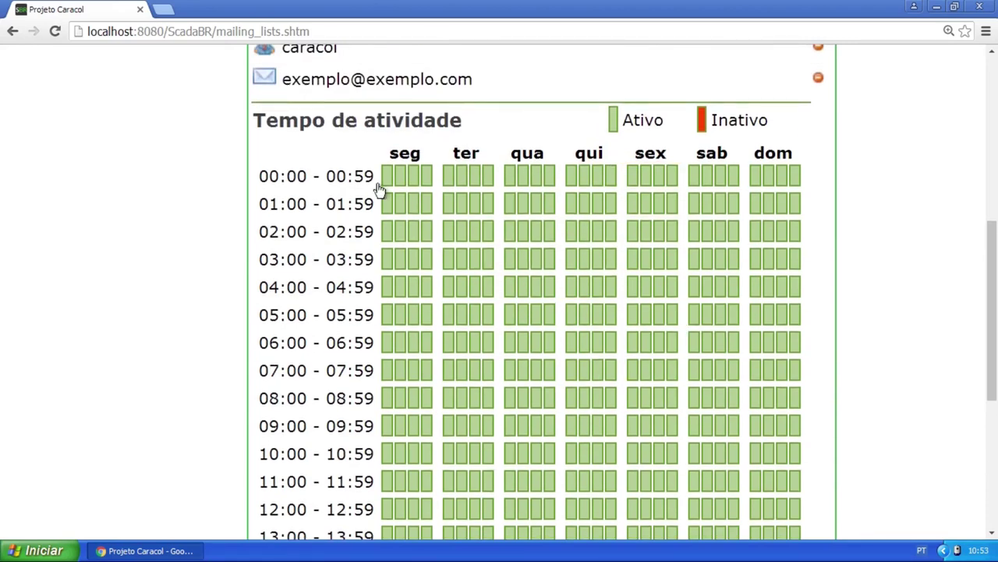
click(947, 34)
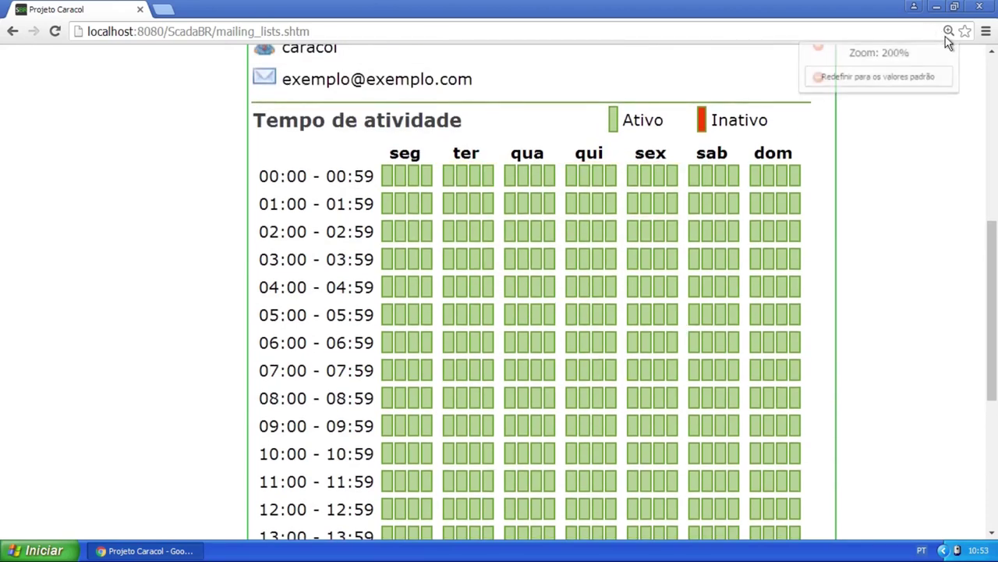
click(930, 77)
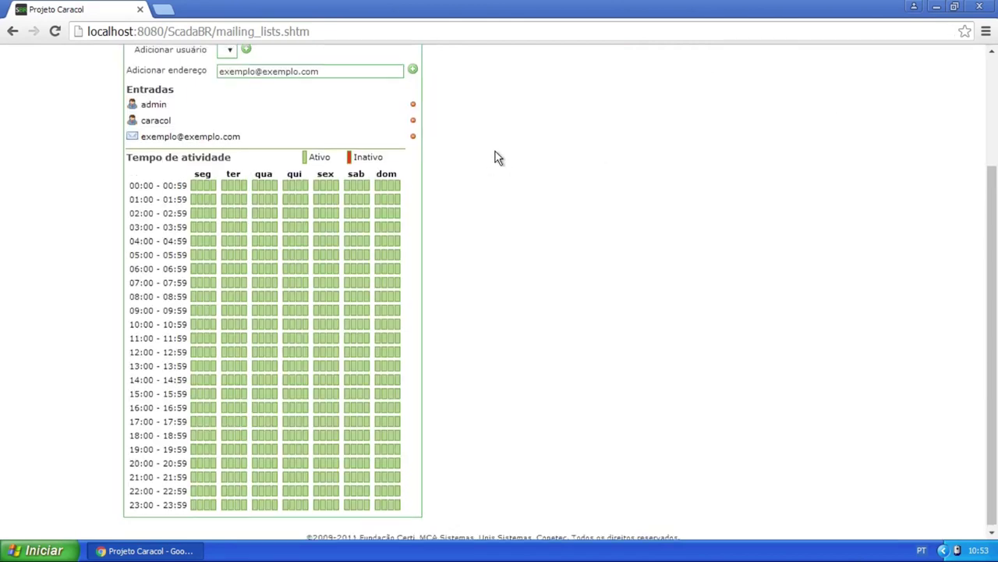
scroll(494, 155, up, 2)
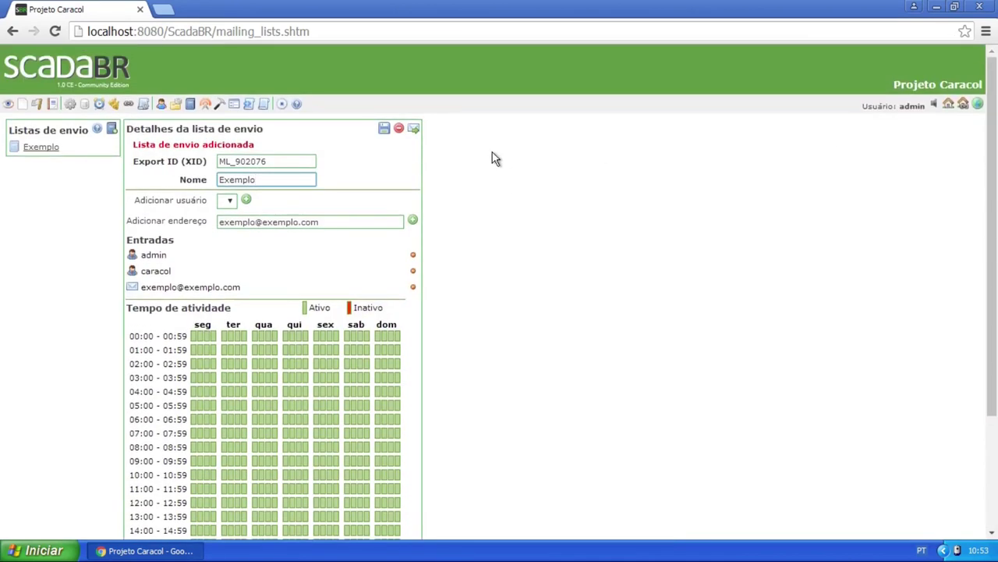
On the Publishers list, create a new Remetente HTTP publisher (PUB_381328)
click(206, 104)
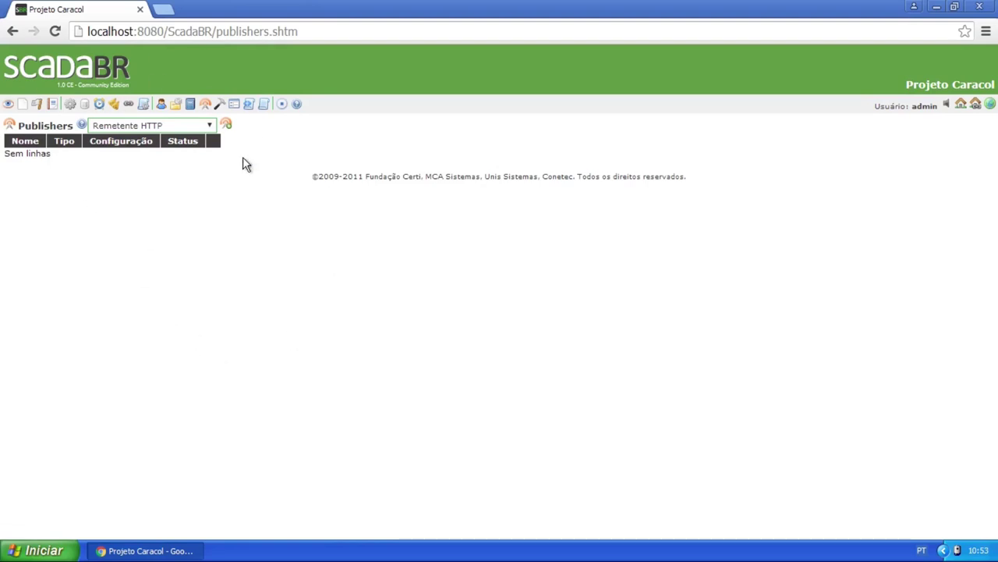
click(211, 127)
click(211, 128)
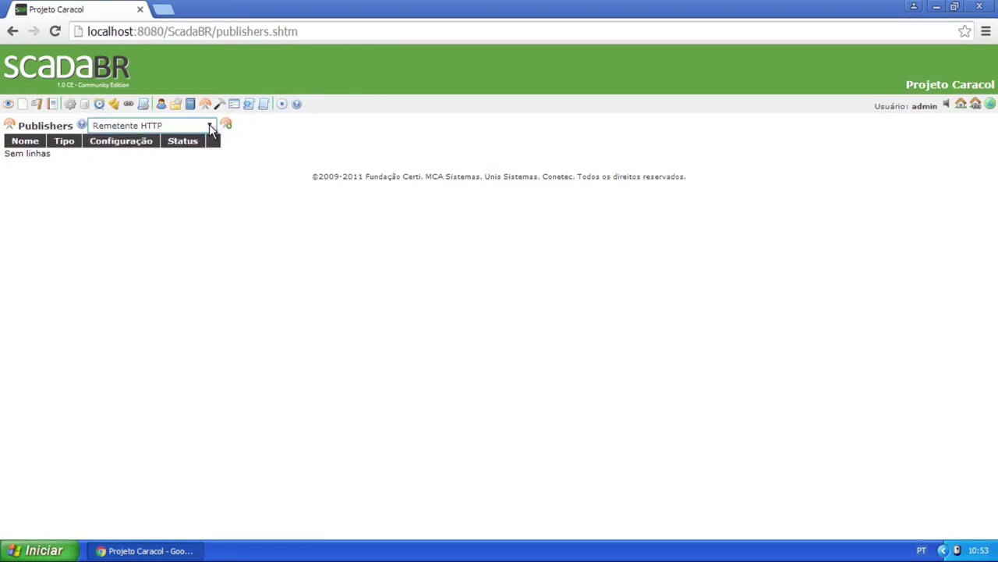
click(90, 28)
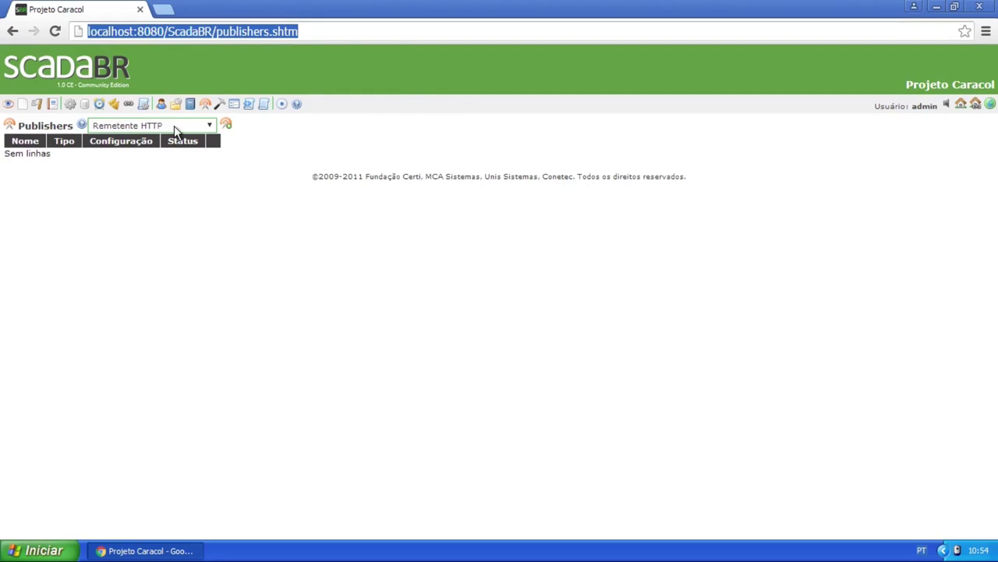
click(209, 125)
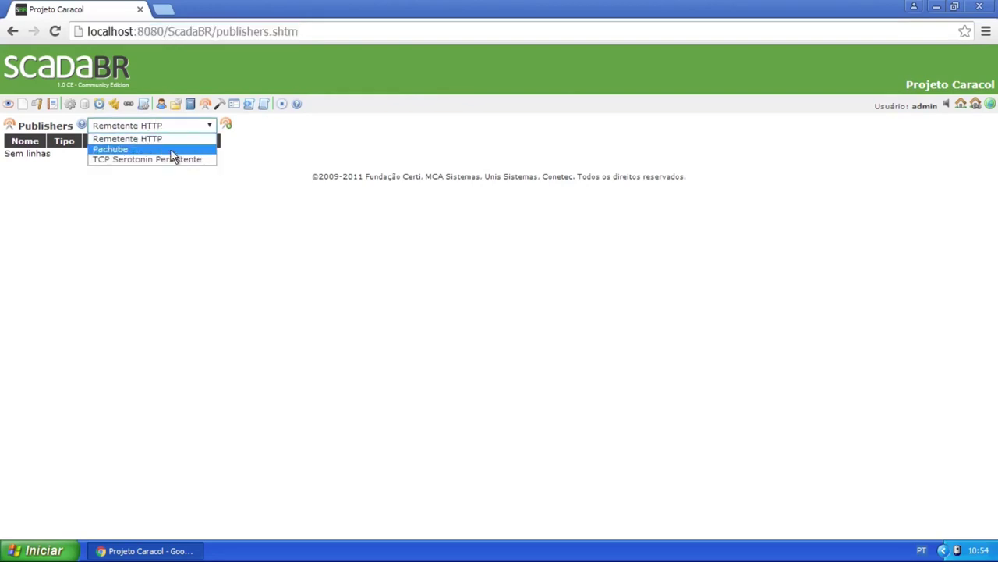
click(187, 199)
click(225, 123)
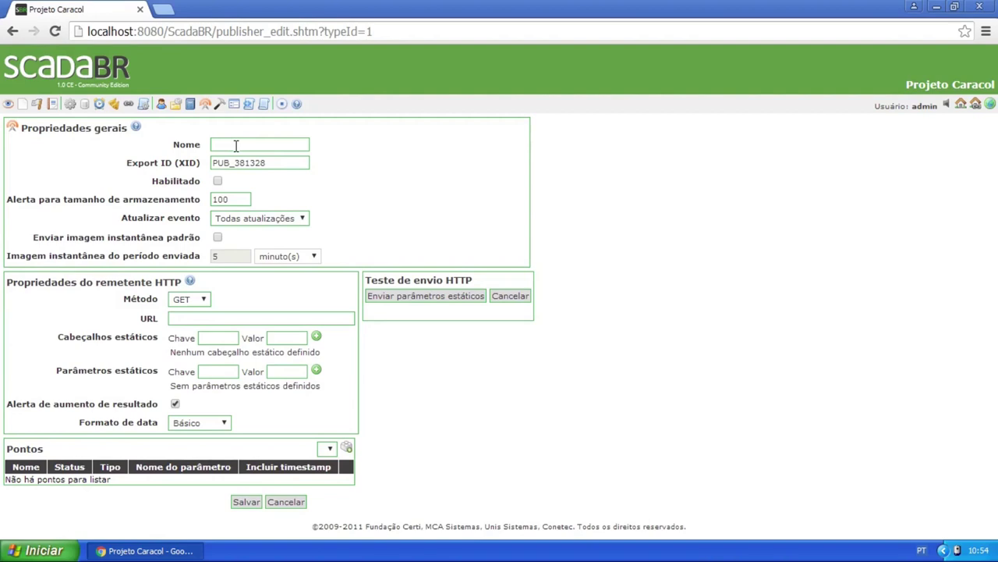
click(235, 145)
click(217, 180)
click(205, 303)
click(217, 318)
click(218, 317)
click(220, 334)
click(282, 335)
click(229, 337)
click(292, 337)
click(224, 369)
click(292, 371)
click(223, 424)
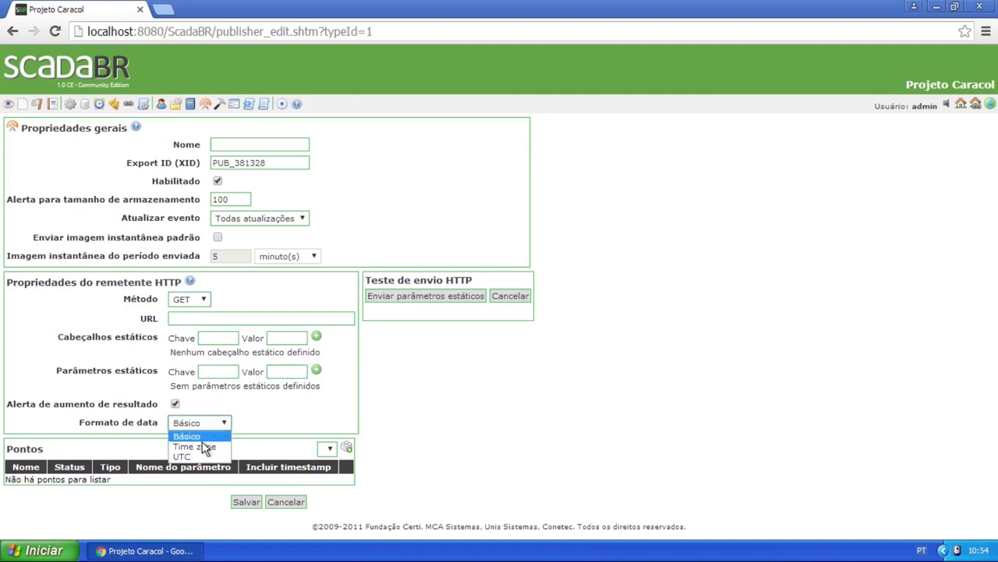
click(282, 422)
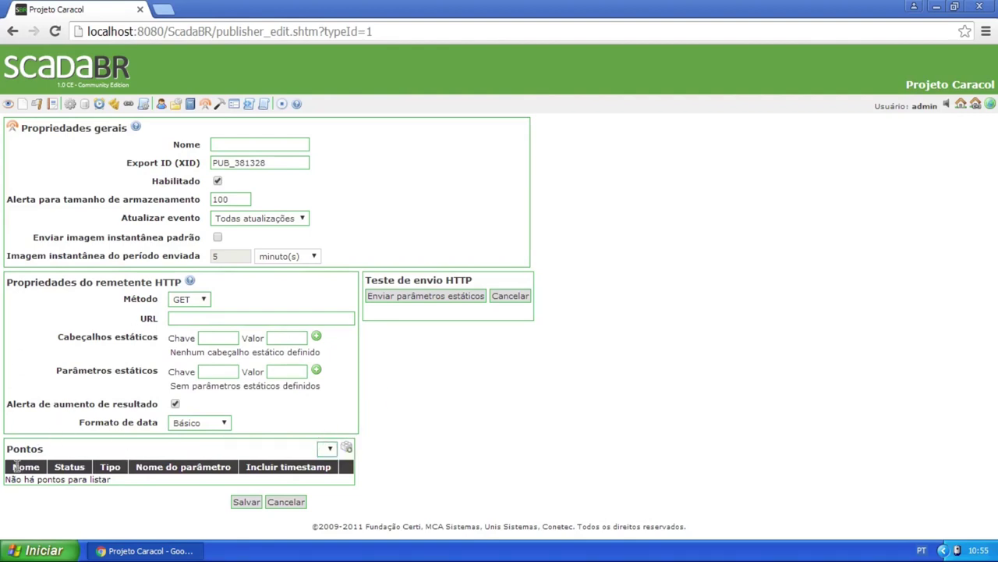
drag(12, 465, 51, 463)
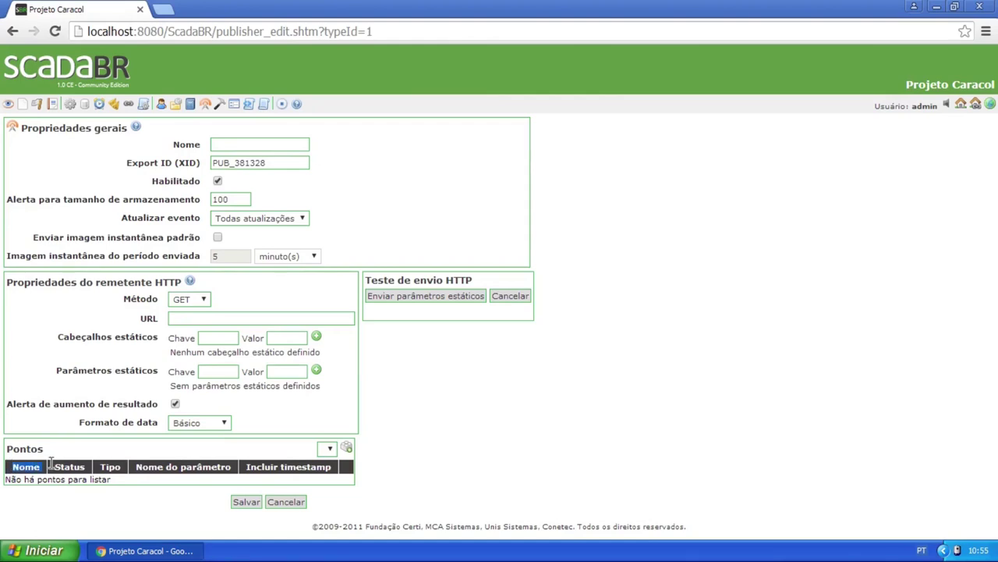
click(114, 464)
click(206, 370)
drag(282, 464, 329, 468)
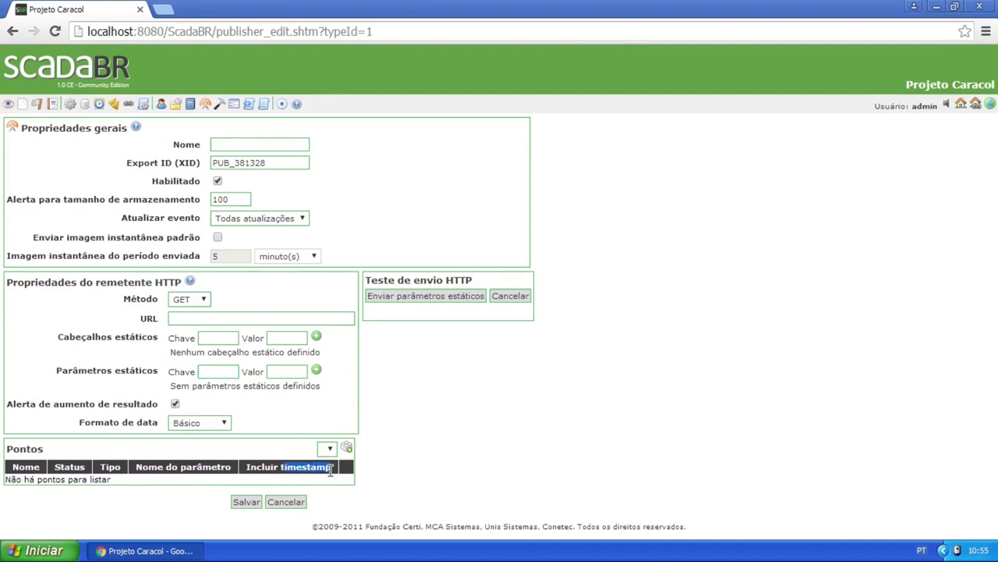
click(338, 478)
key(ctrl+plus)
key(ctrl+plus)
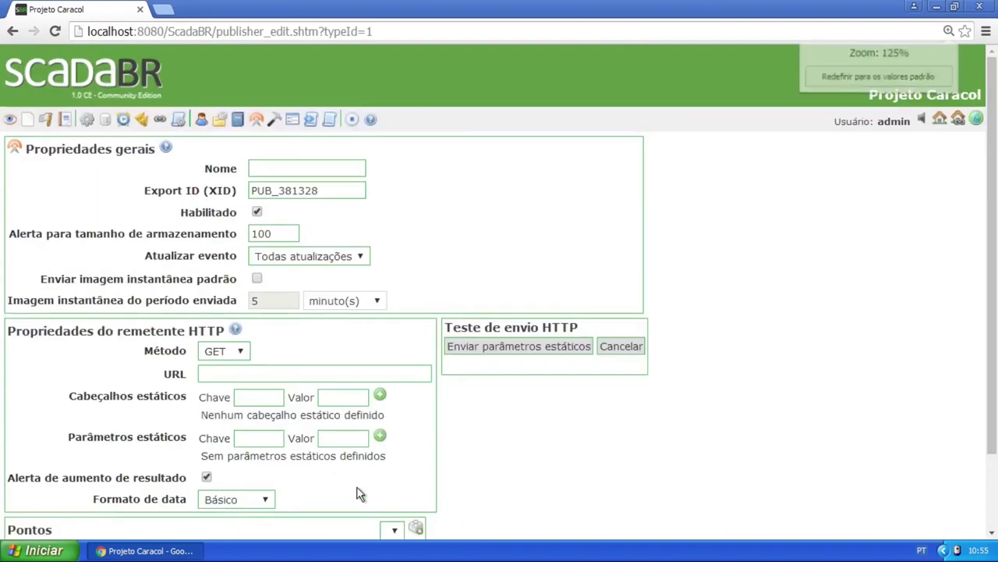
scroll(406, 370, down, 2)
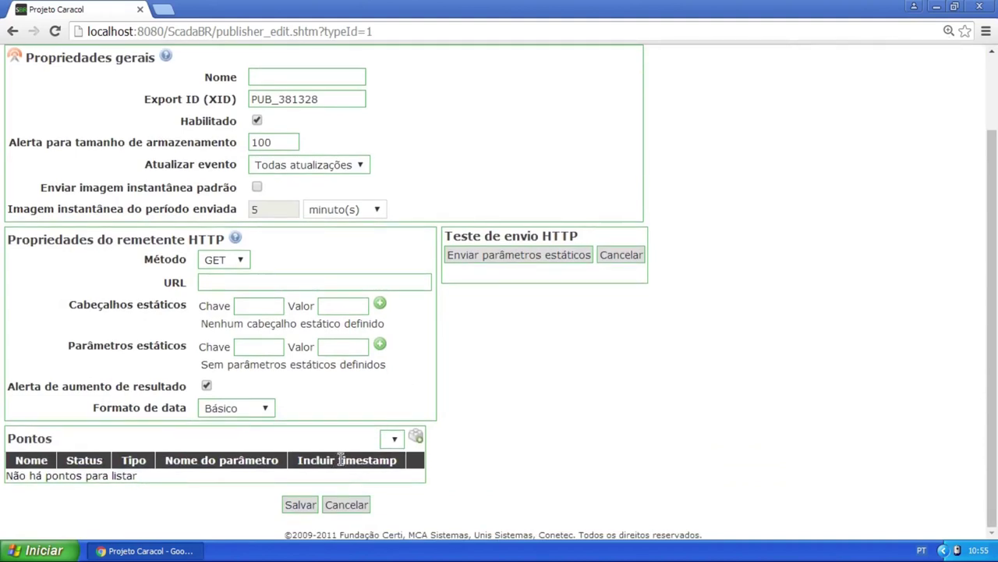
drag(338, 461, 398, 461)
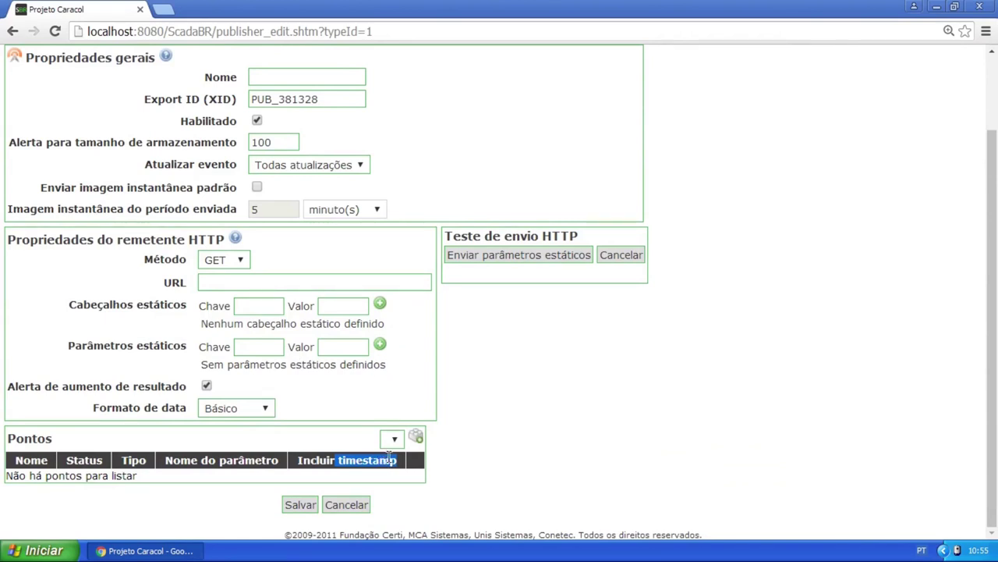
click(303, 460)
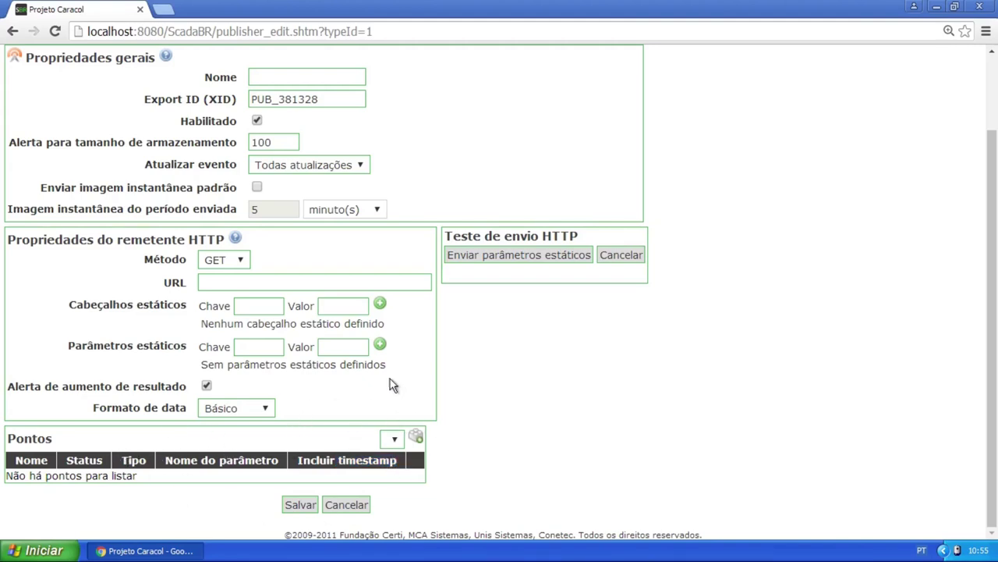
click(270, 281)
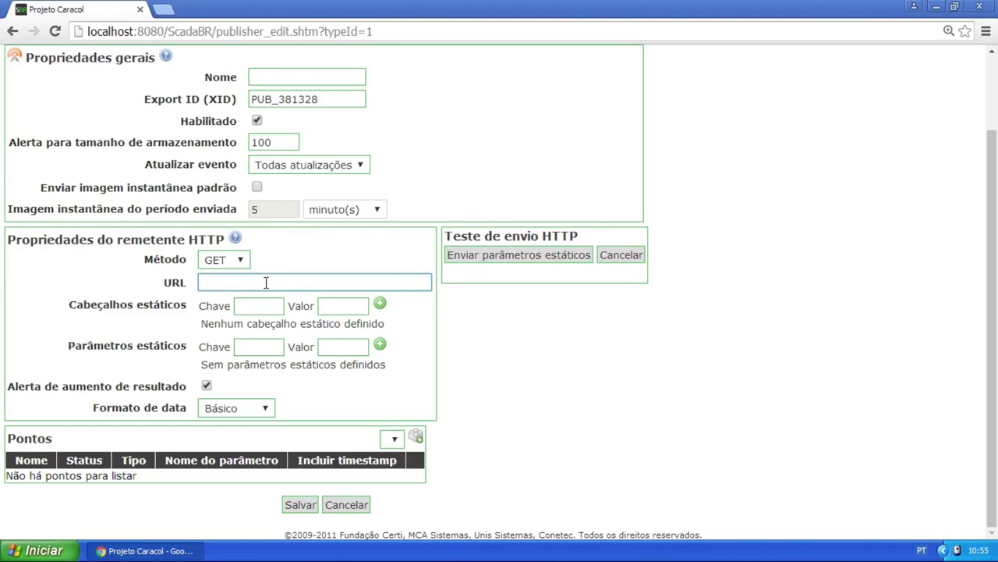
text(tp://localhos)
drag(236, 283, 196, 287)
click(295, 282)
text(t:8080/)
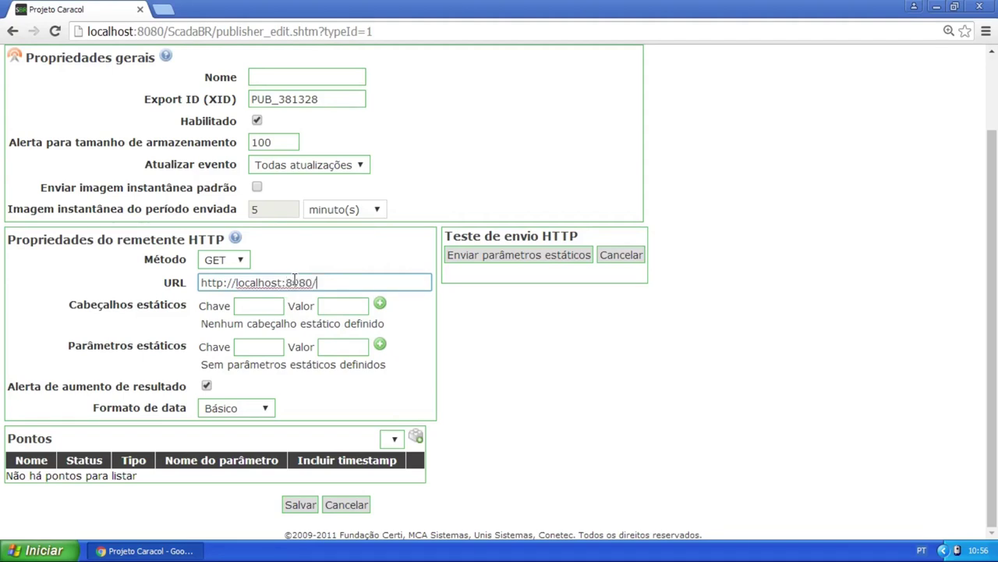
text(ScadaBR)
text(/)
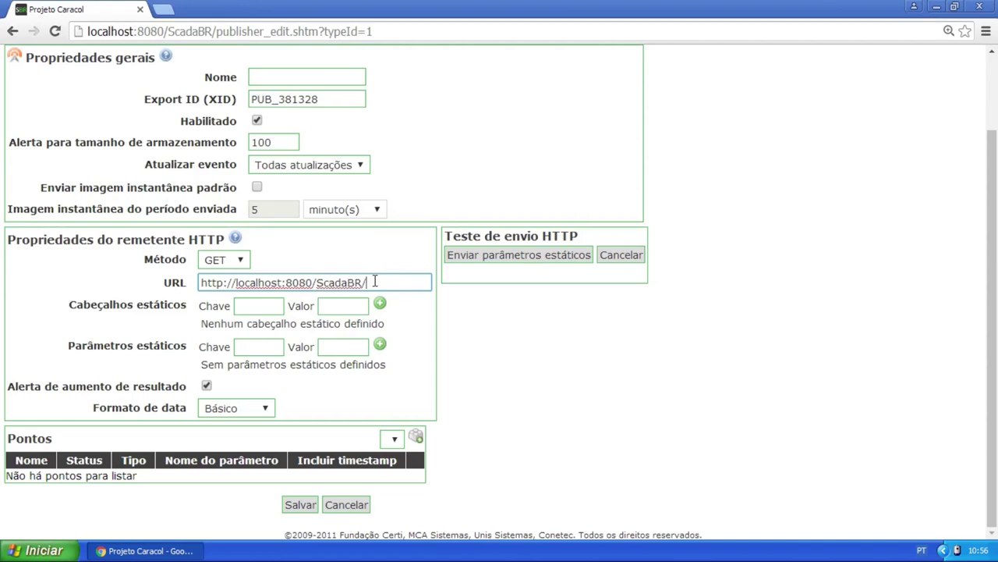
text(httpds)
Add static parameters datapointX=02 and datapointY=99
click(261, 347)
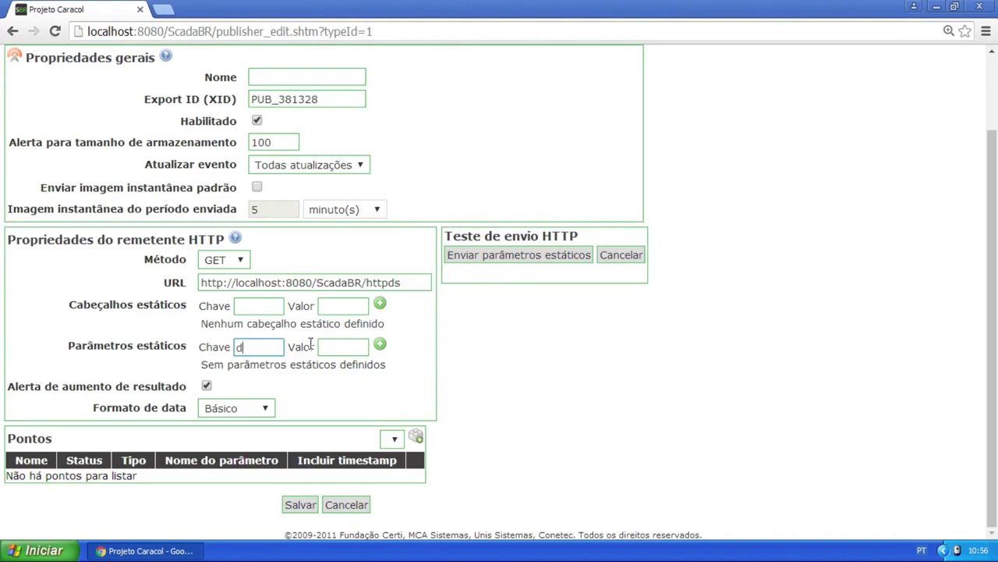
text(datapoinx)
key(BackSpace)
text(tX)
click(356, 347)
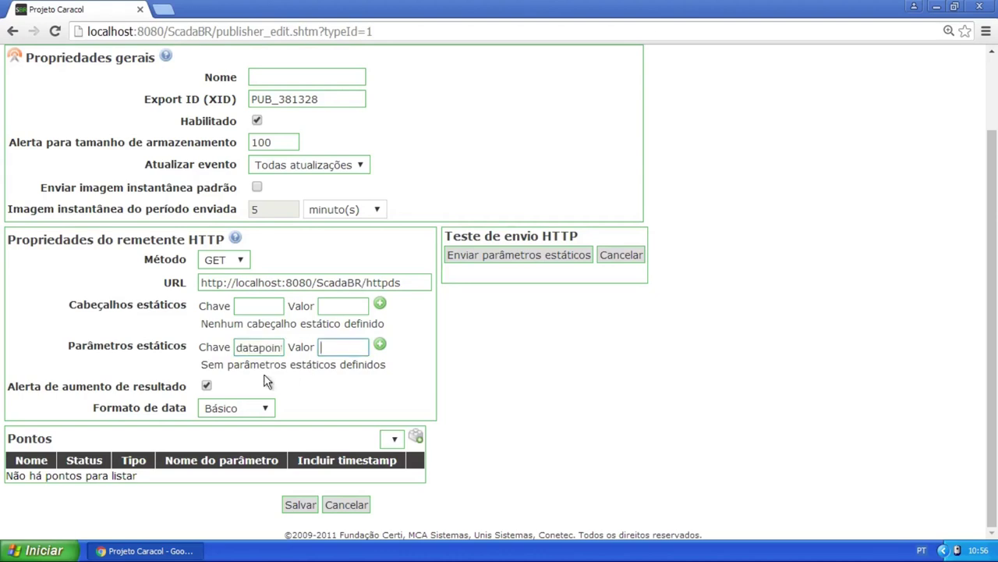
text(02)
click(380, 344)
click(279, 347)
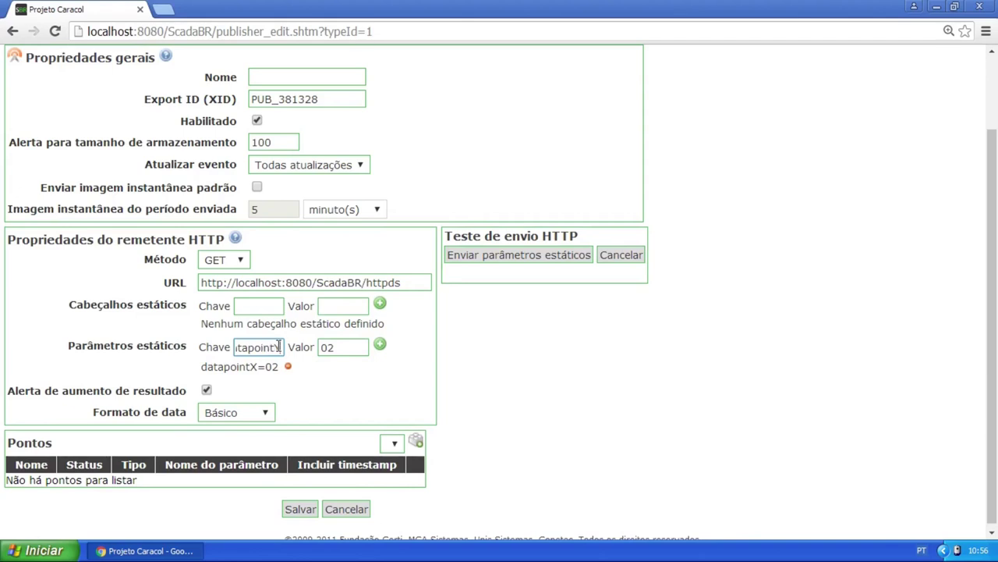
click(332, 347)
key(BackSpace)
key(BackSpace)
text(99)
click(379, 344)
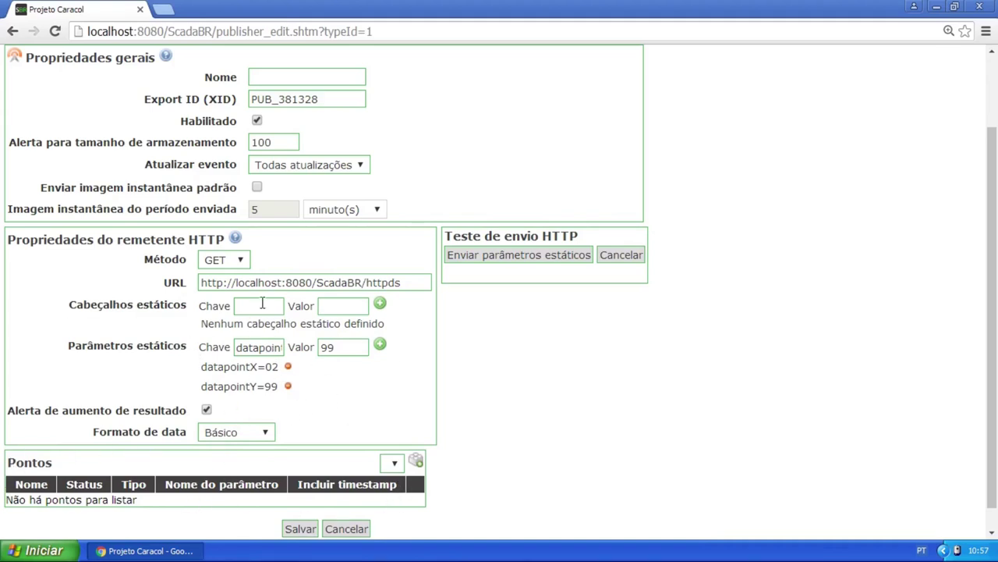
Send the static parameters as an HTTP test and inspect the Unconsumed key results for datapointY and datapointX
click(556, 260)
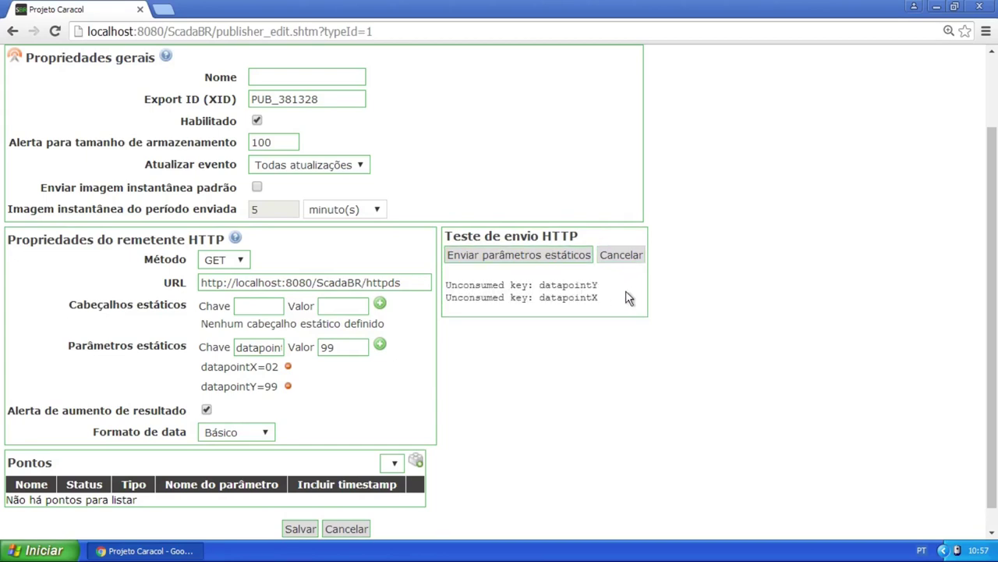
drag(446, 285, 596, 286)
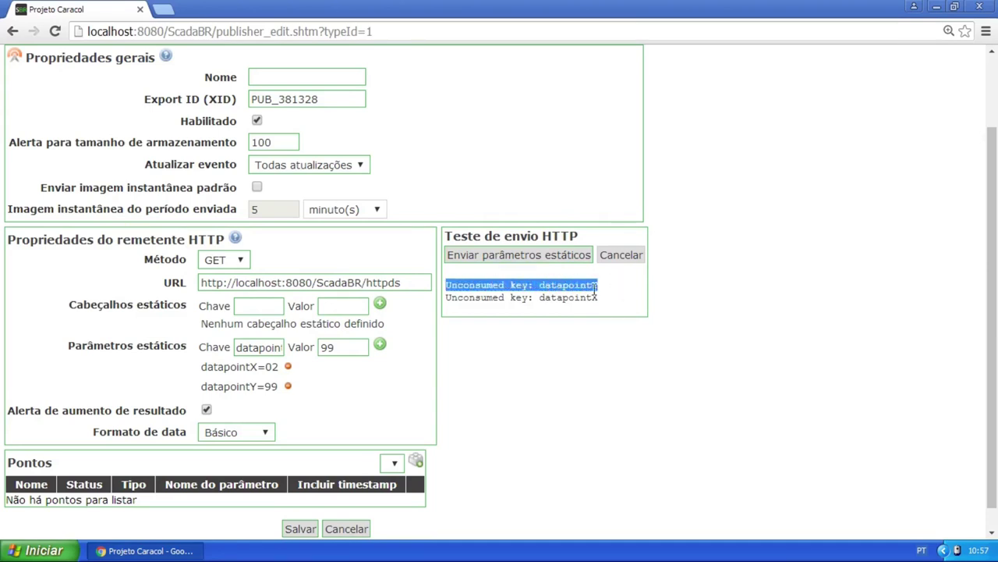
click(536, 286)
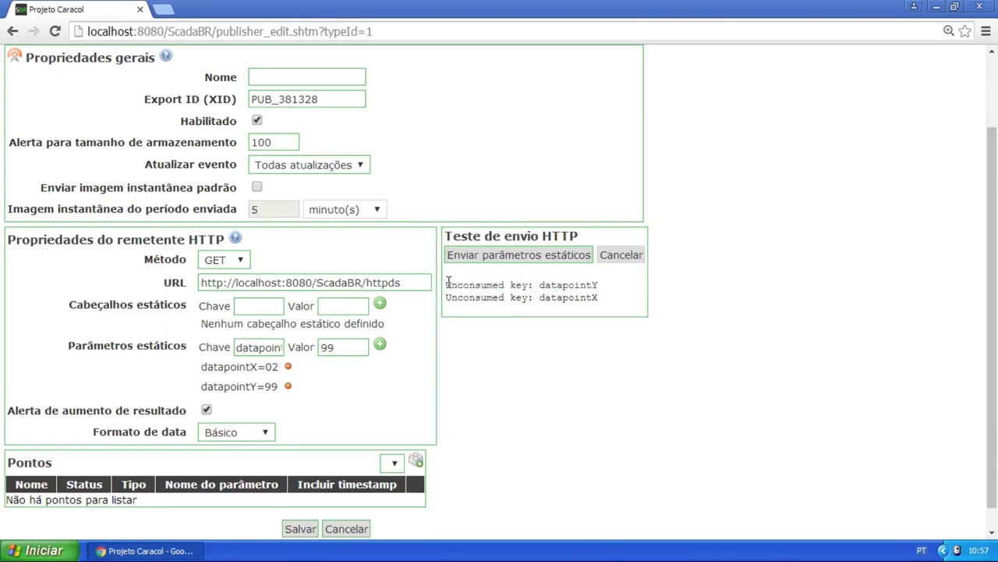
drag(446, 285, 535, 286)
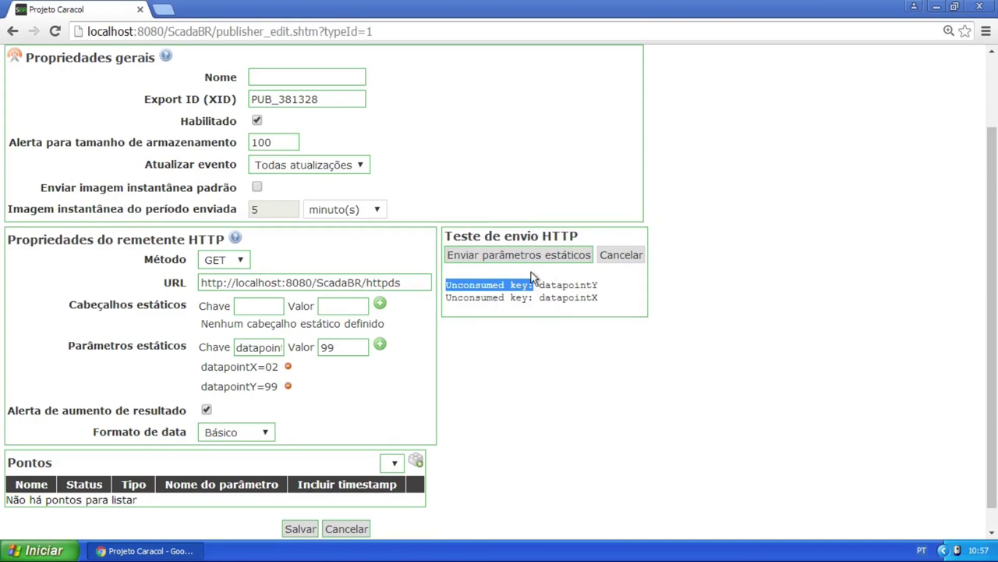
click(534, 280)
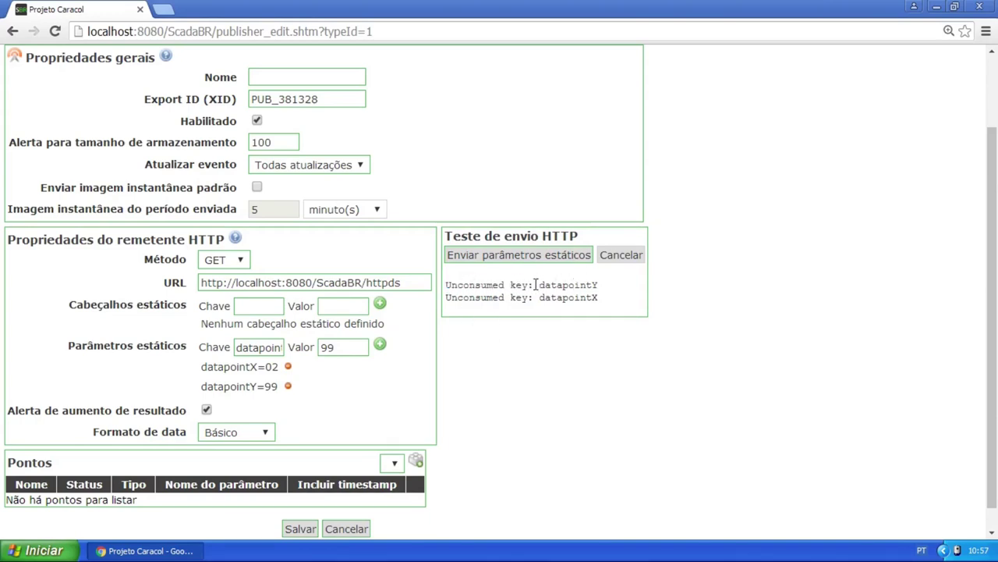
drag(500, 285, 457, 285)
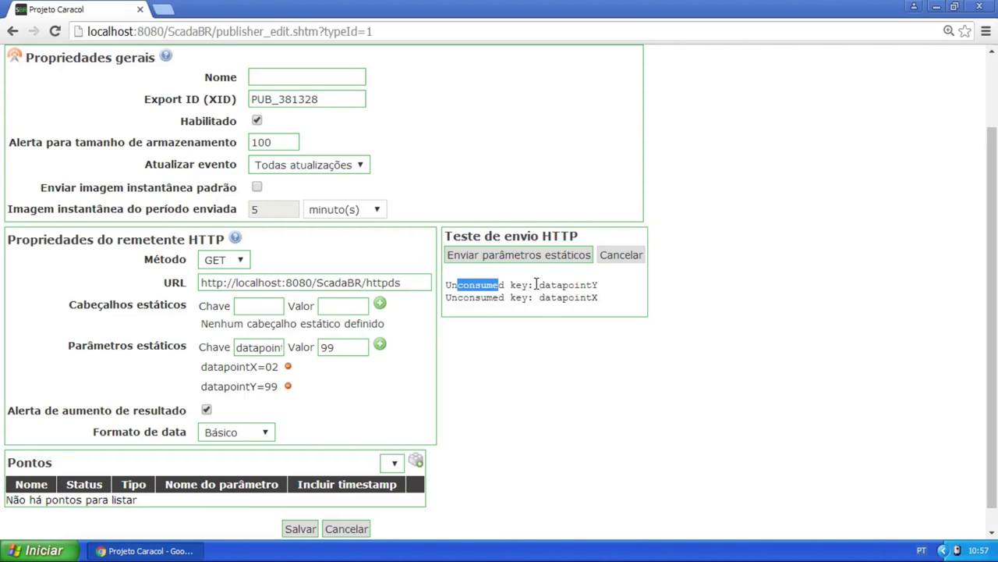
click(609, 287)
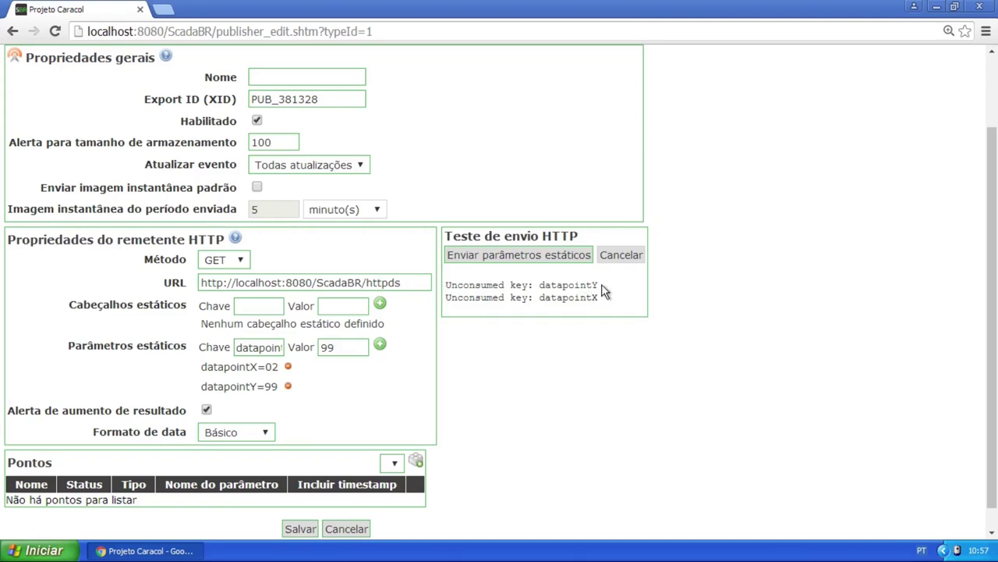
scroll(564, 292, down, 1)
scroll(507, 259, up, 3)
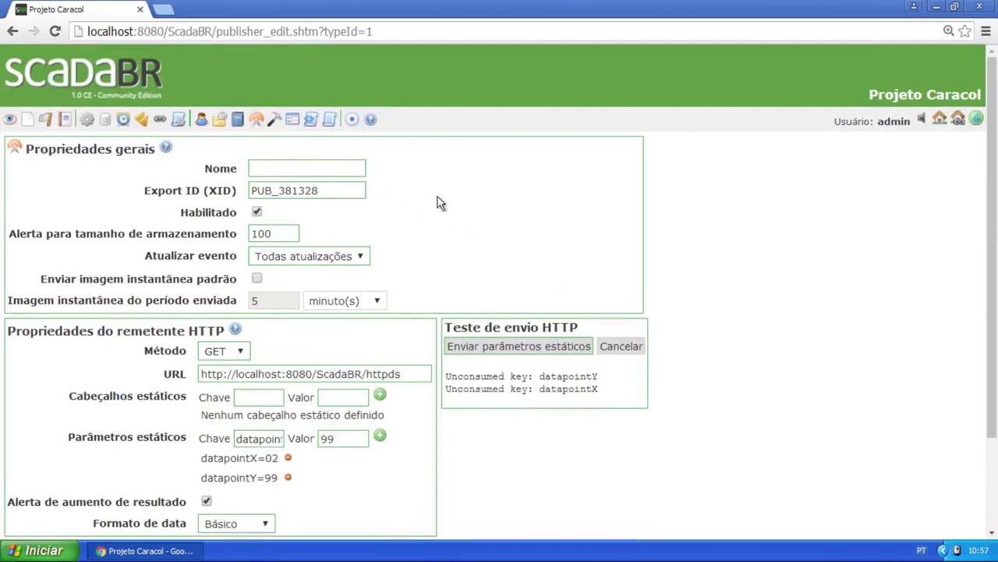
key(ctrl+minus)
key(ctrl+minus)
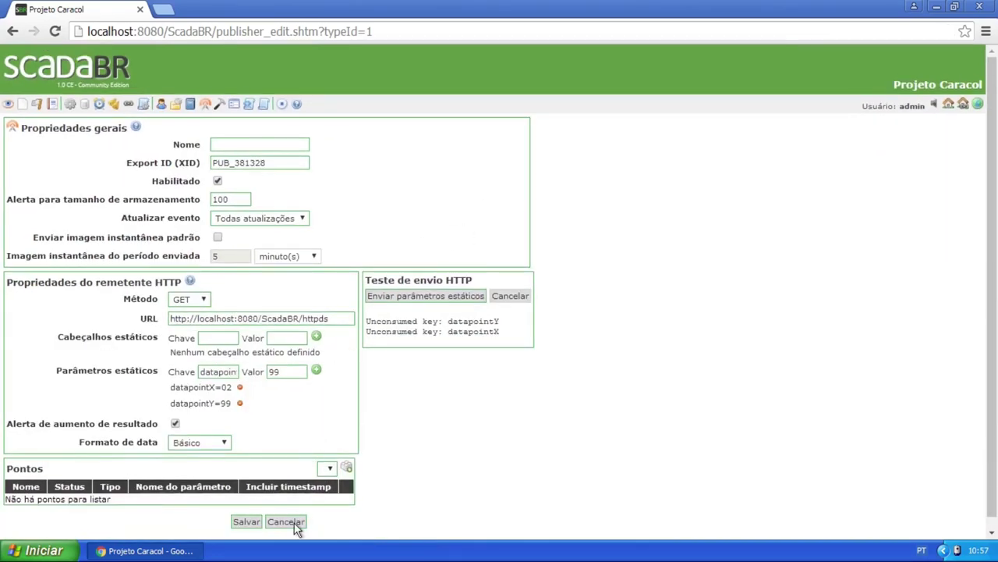
Cancel the unsaved publisher and add a new Receptor HTTP data source
click(295, 526)
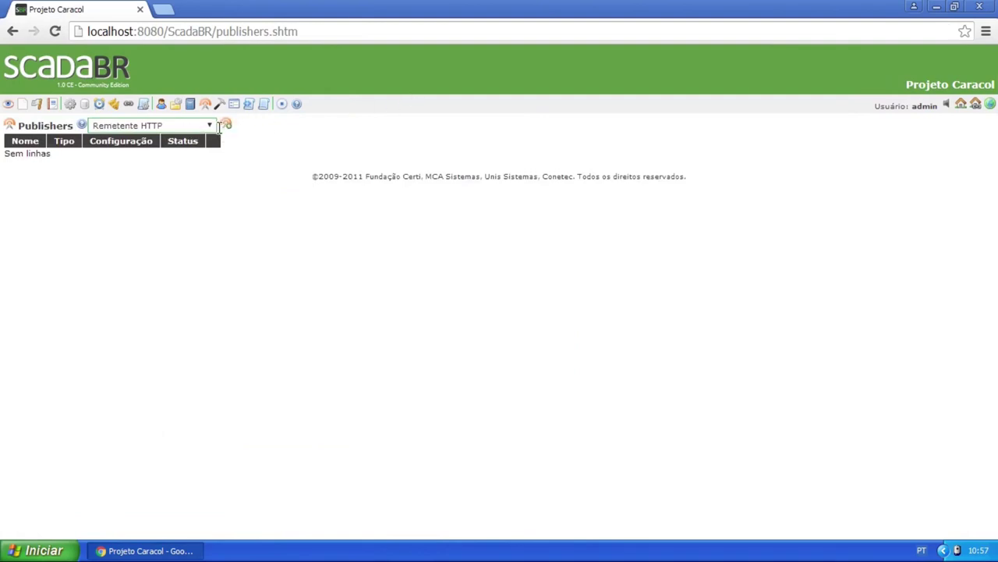
click(88, 104)
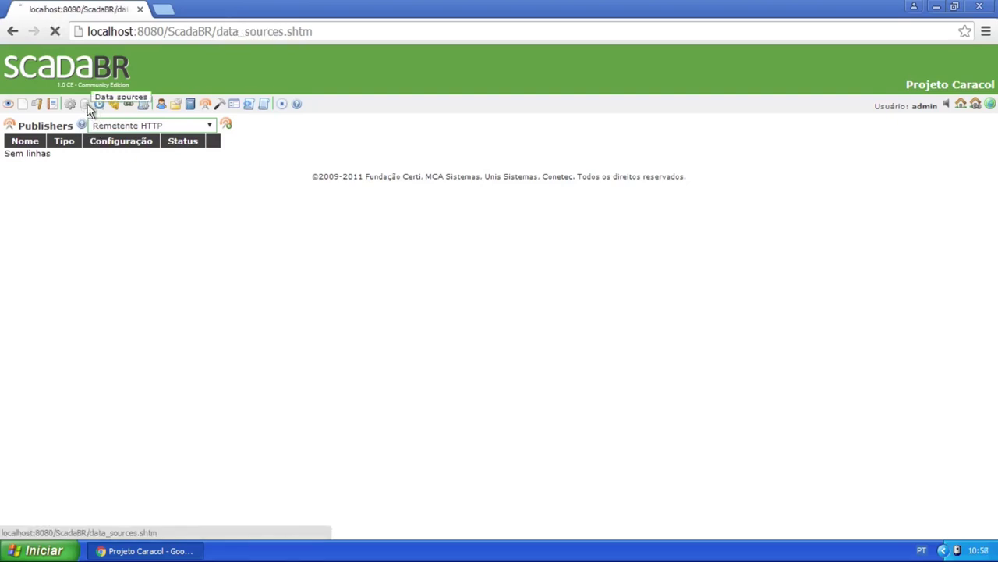
click(226, 125)
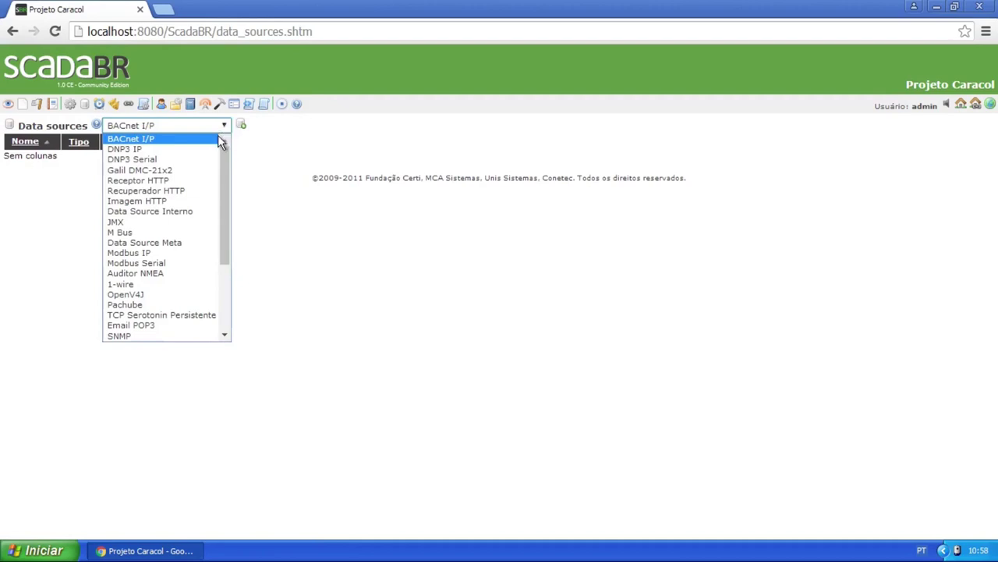
click(155, 181)
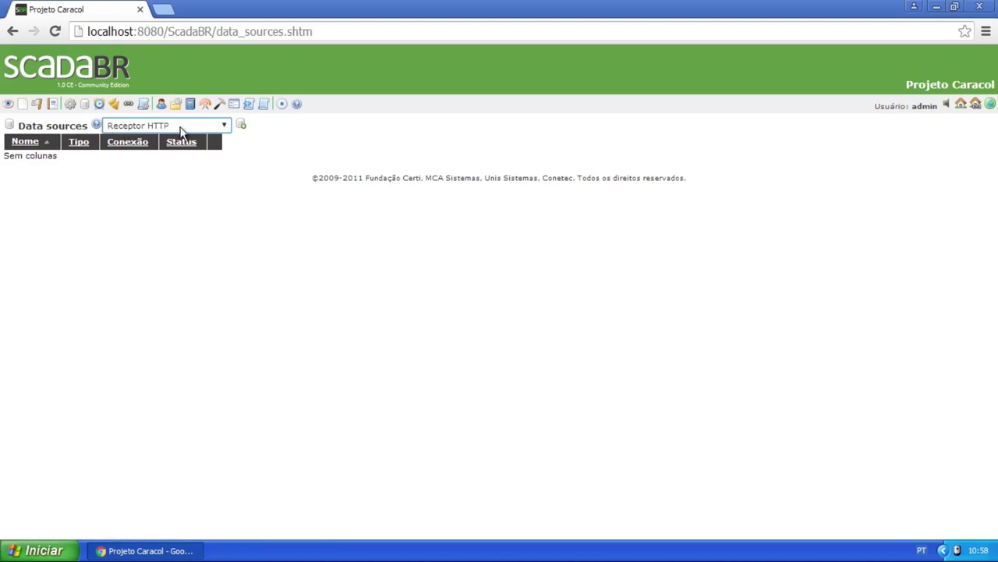
click(240, 125)
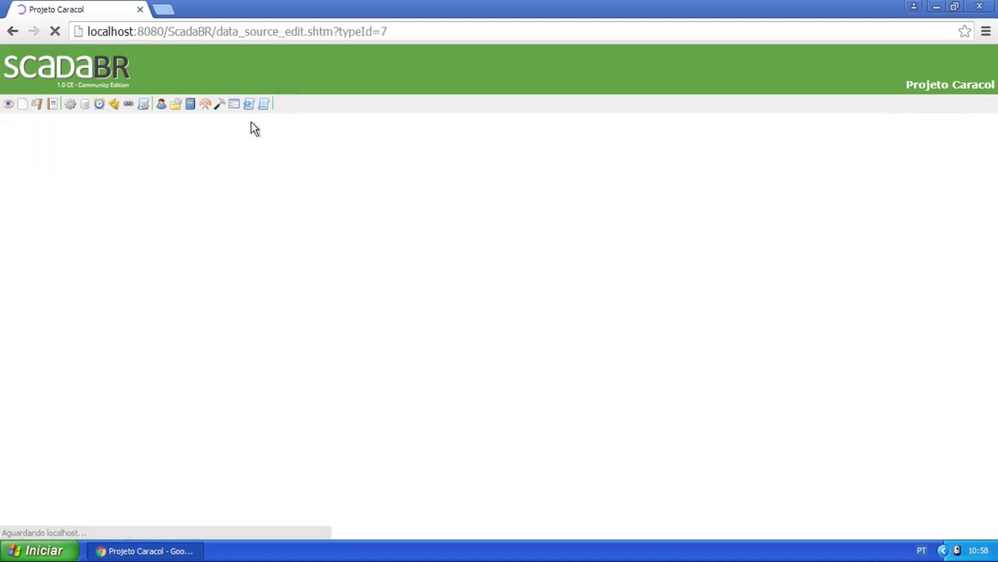
Try listening for HTTP data, then name the Receptor HTTP data source 'Teste' and save it
click(180, 182)
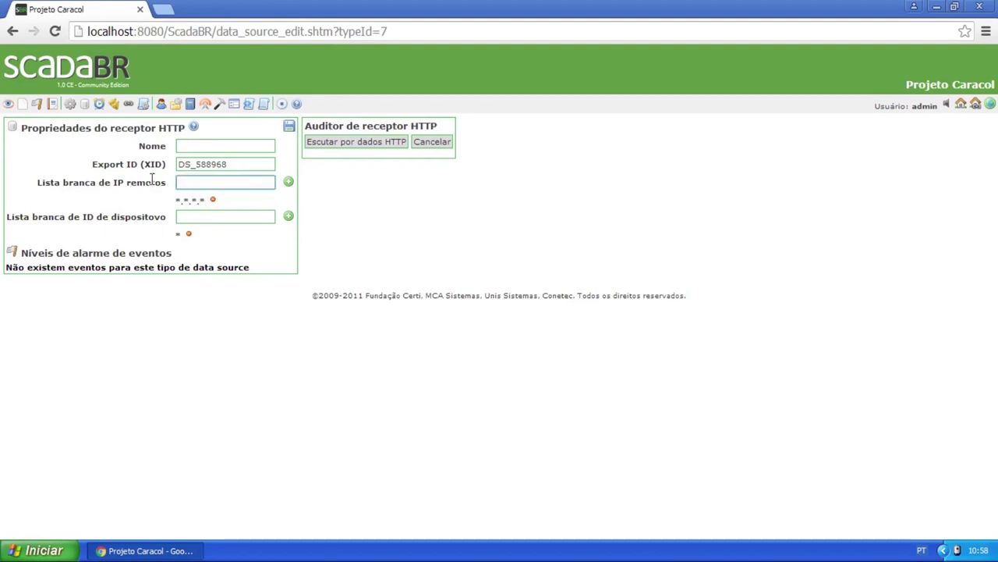
drag(166, 183, 84, 185)
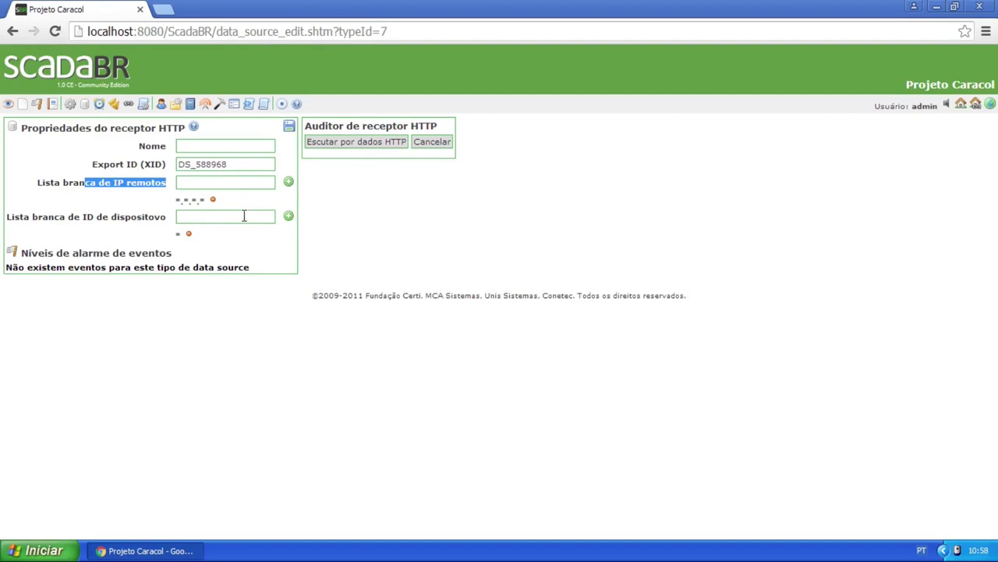
click(348, 142)
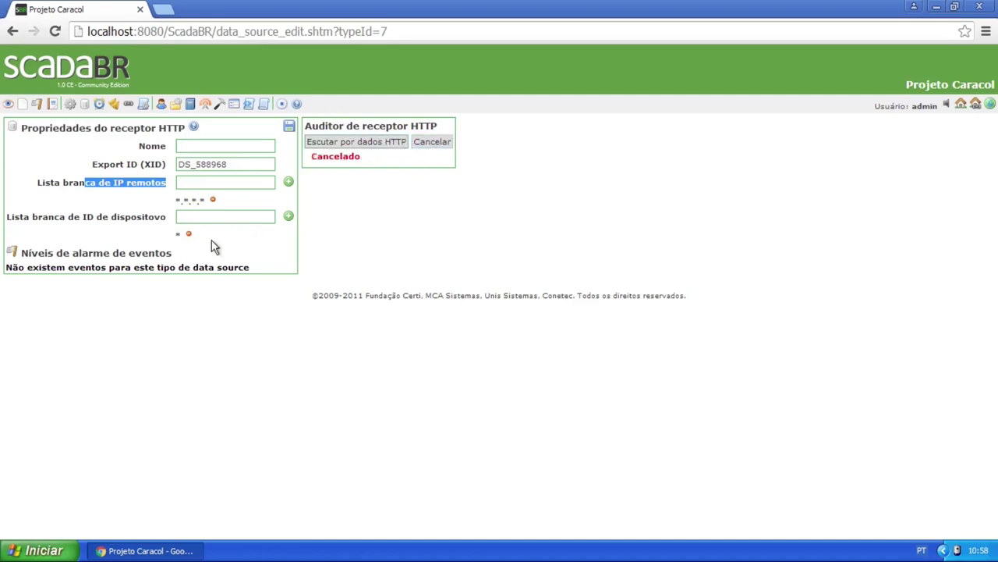
click(209, 146)
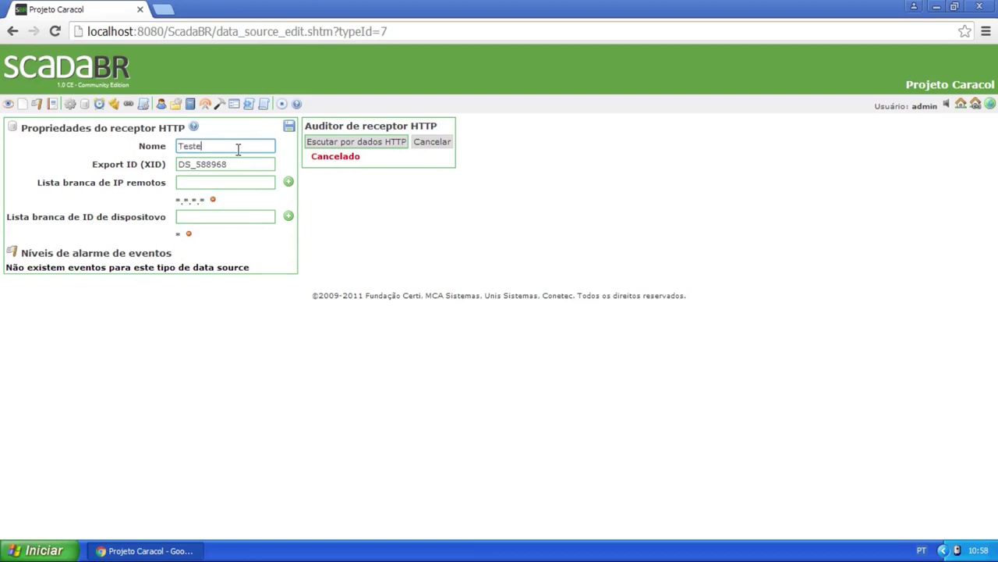
click(289, 125)
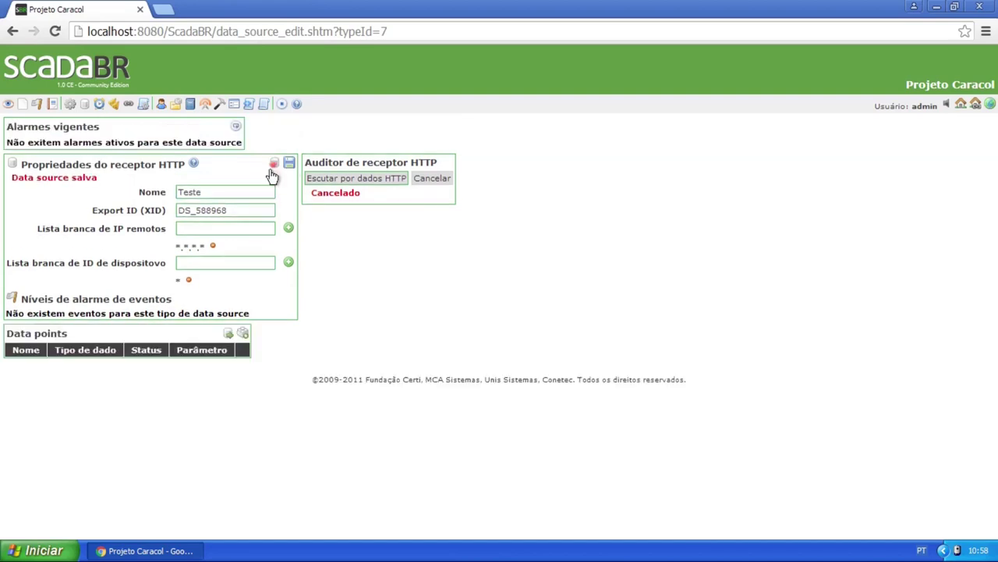